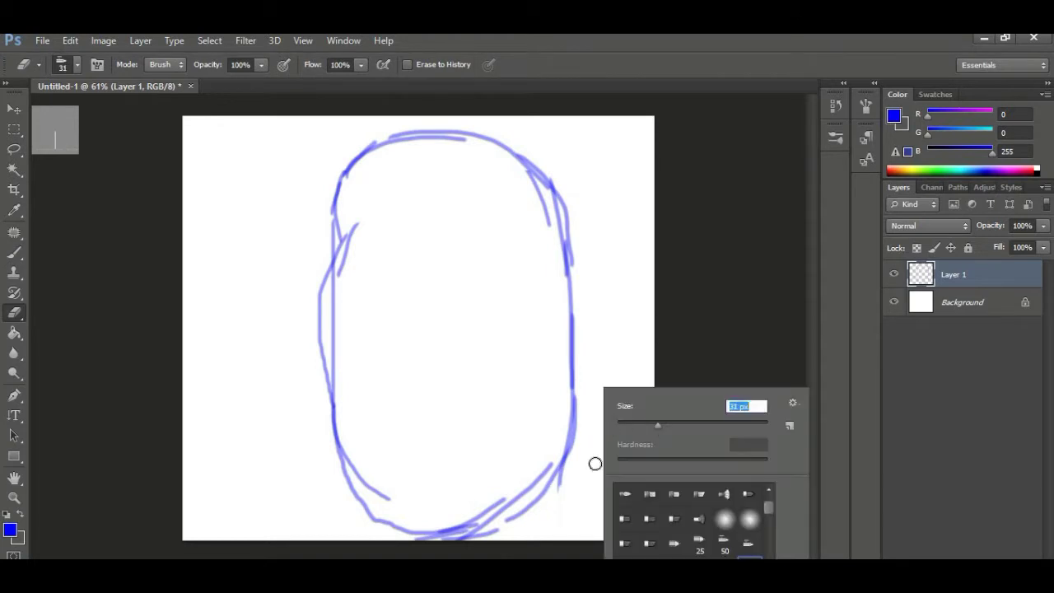
# - Erase the overlapping strokes along the head outline's lower right and redraw that part of the jaw
pyautogui.moveTo(595, 464); pyautogui.dragTo(563, 476)
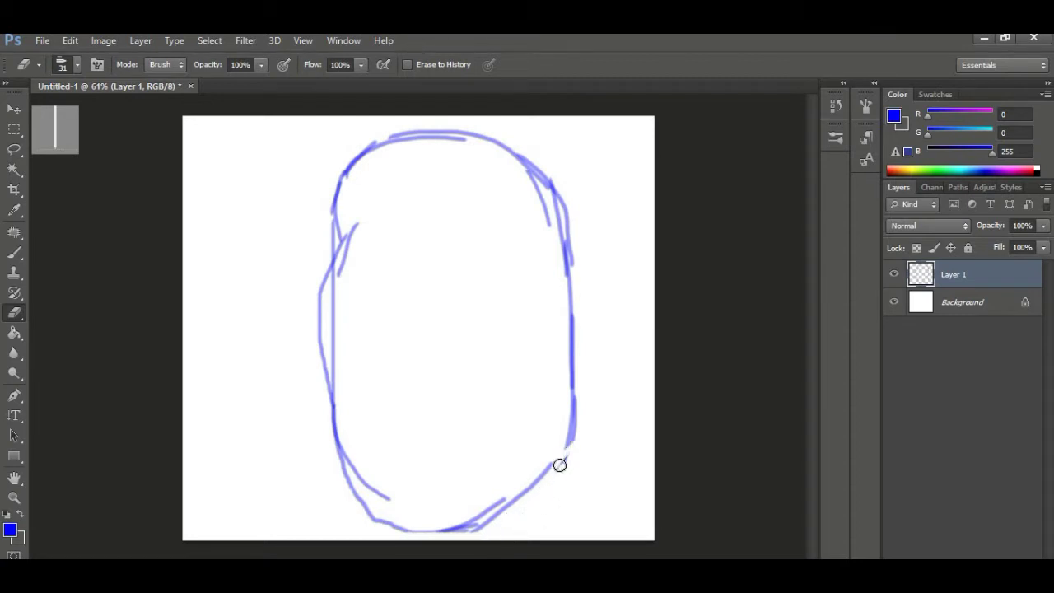
pyautogui.press('b')
pyautogui.moveTo(574, 439)
pyautogui.mouseDown()
pyautogui.moveTo(539, 482)
pyautogui.moveTo(607, 424)
pyautogui.mouseUp()
pyautogui.press('e')
# - Transform the head sketch: scale it down, tilt it slightly counter-clockwise and place it in the upper middle of the canvas
pyautogui.scroll(-1, 541, 411)
pyautogui.hotkey('ctrl', 't')
pyautogui.moveTo(337, 130); pyautogui.dragTo(311, 149)
pyautogui.moveTo(324, 194); pyautogui.dragTo(423, 285)
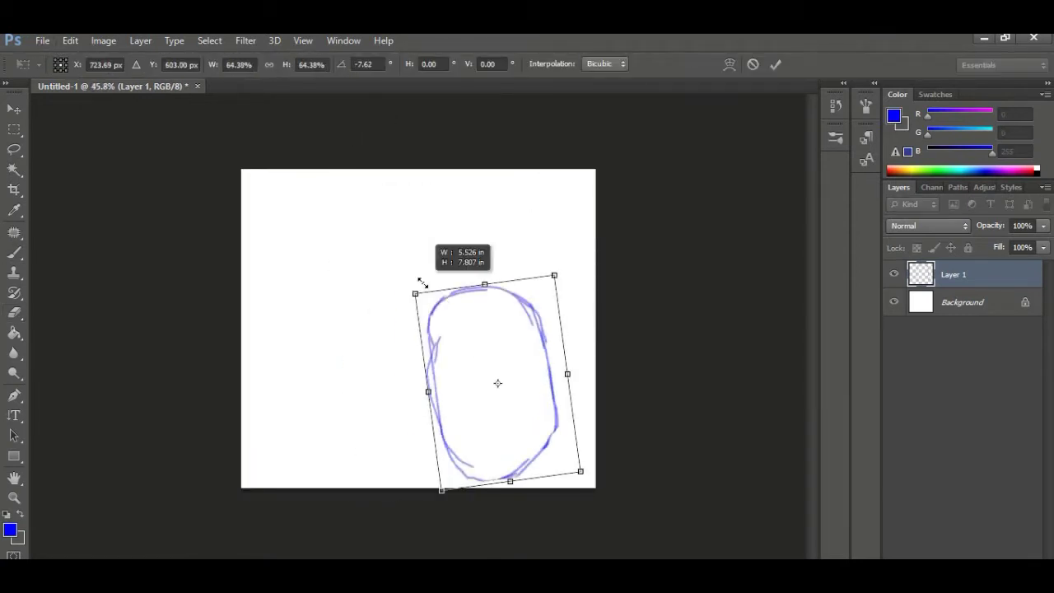
pyautogui.moveTo(509, 342); pyautogui.dragTo(435, 269)
pyautogui.moveTo(341, 215); pyautogui.dragTo(364, 240)
pyautogui.moveTo(467, 277)
pyautogui.mouseDown()
pyautogui.moveTo(452, 266)
pyautogui.moveTo(470, 279)
pyautogui.mouseUp()
pyautogui.moveTo(529, 179); pyautogui.dragTo(534, 160)
pyautogui.moveTo(471, 276); pyautogui.dragTo(472, 273)
pyautogui.press('Return')
# - Clean up the chin strokes and sketch a short neck with the collar and torso sides below it
pyautogui.scroll(3, 392, 348)
pyautogui.moveTo(462, 412); pyautogui.dragTo(428, 334)
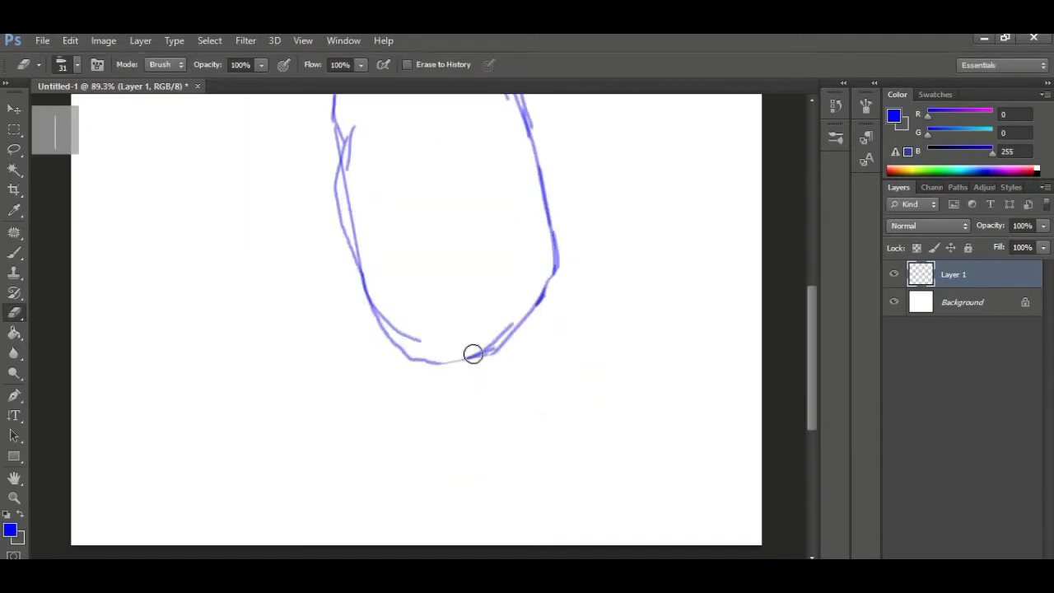
pyautogui.press('b')
pyautogui.moveTo(436, 389); pyautogui.dragTo(440, 360)
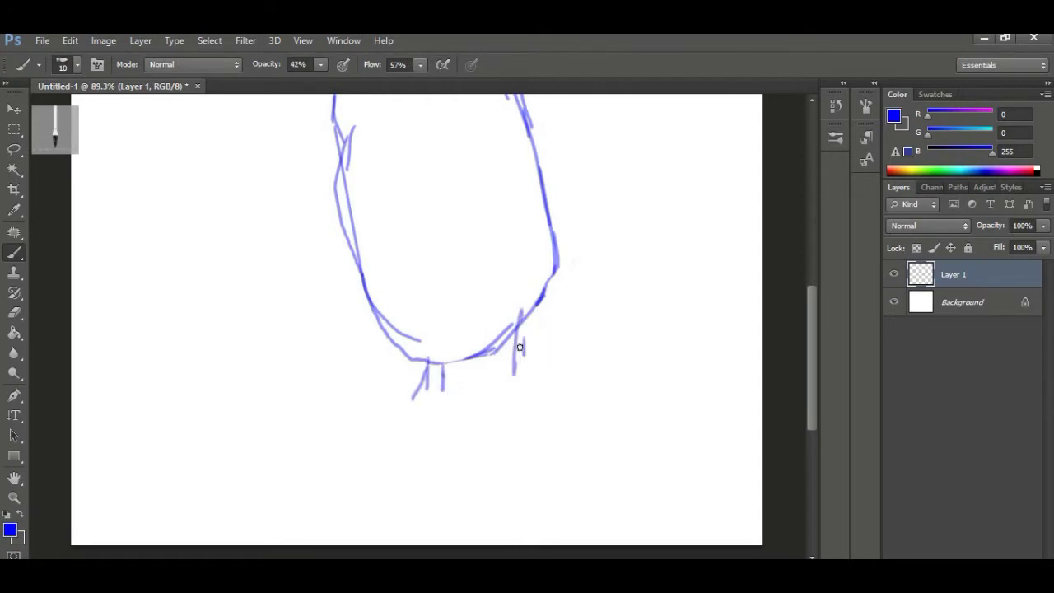
pyautogui.scroll(1, 515, 401)
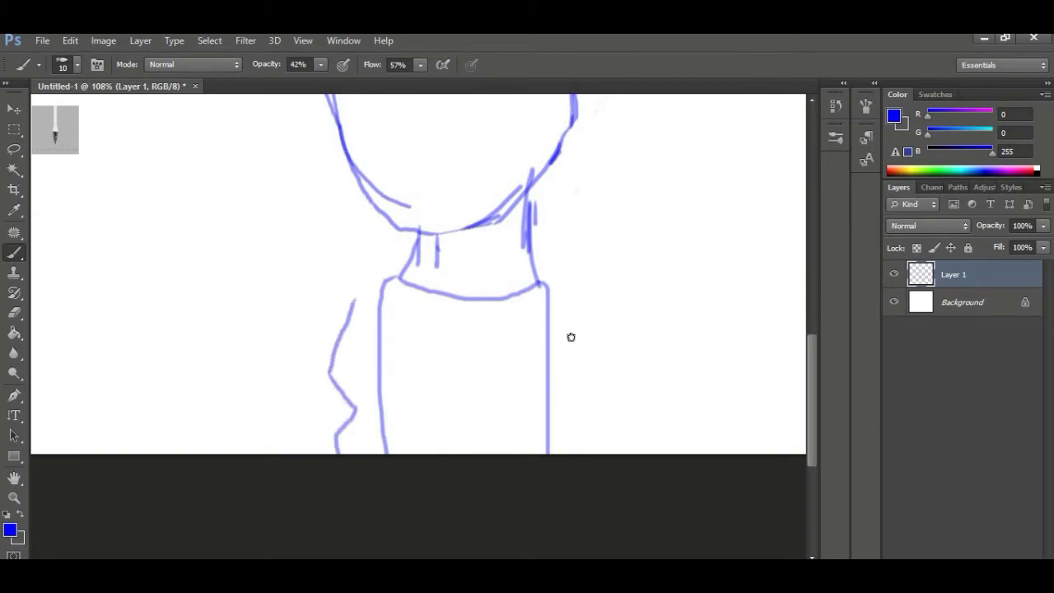
# - Sketch a jagged jacket edge to the right of the torso, matching the one on the left
pyautogui.hotkey('ctrl', 'z')
pyautogui.moveTo(589, 413); pyautogui.dragTo(574, 466)
pyautogui.scroll(-4, 459, 395)
pyautogui.scroll(4, 456, 391)
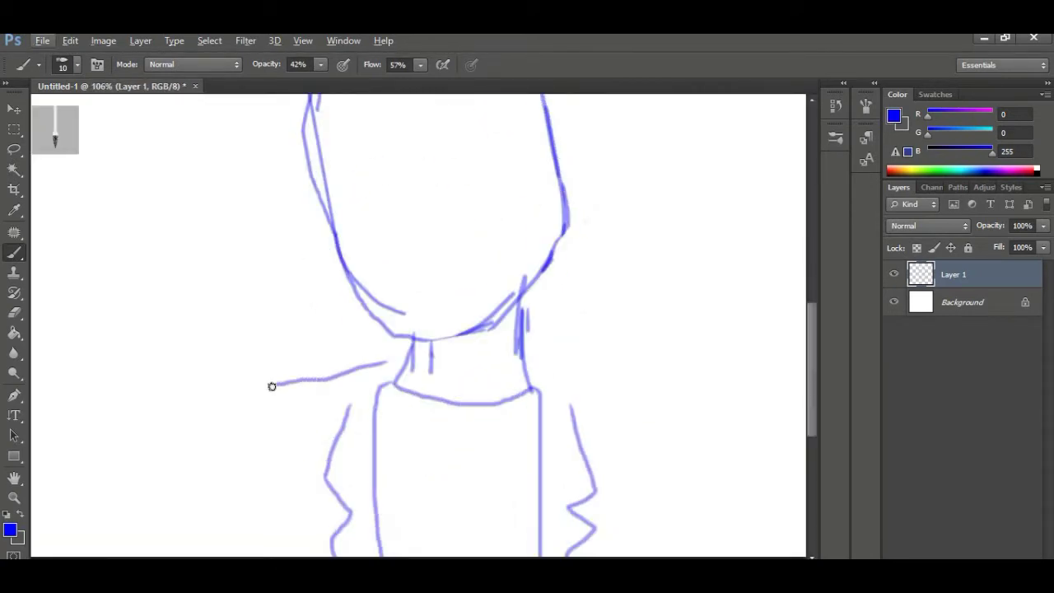
# - Sketch curved shoulders running from the neck down into the outer sleeves on both sides of the torso
pyautogui.hotkey('ctrl', 'z')
pyautogui.scroll(-1, 318, 398)
pyautogui.moveTo(382, 306); pyautogui.dragTo(239, 509)
pyautogui.hotkey('ctrl', 'z')
pyautogui.moveTo(249, 506); pyautogui.dragTo(252, 435)
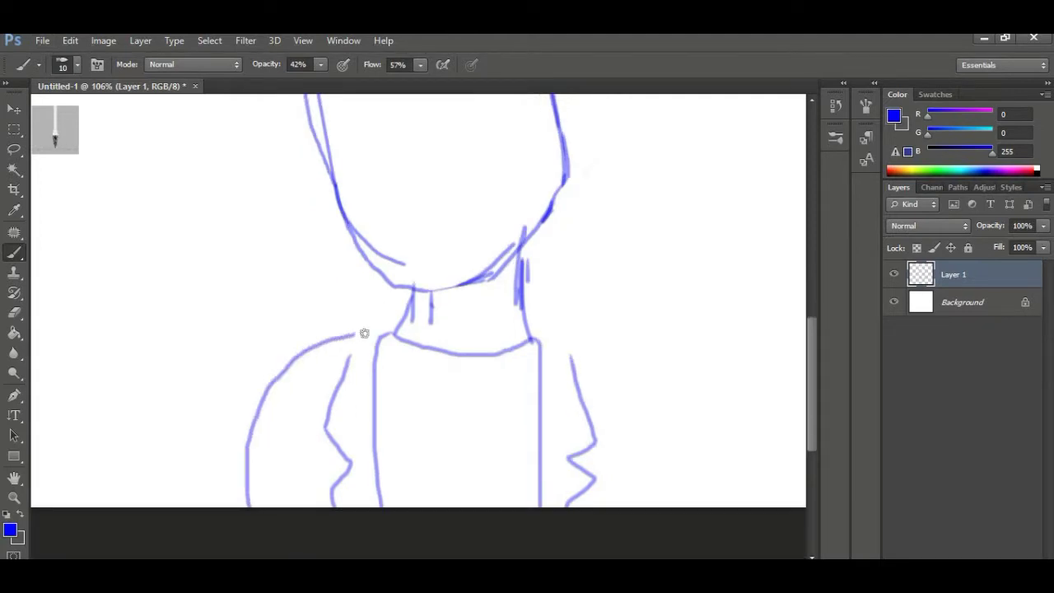
pyautogui.scroll(-1, 656, 539)
pyautogui.scroll(4, 397, 337)
pyautogui.scroll(-1, 400, 342)
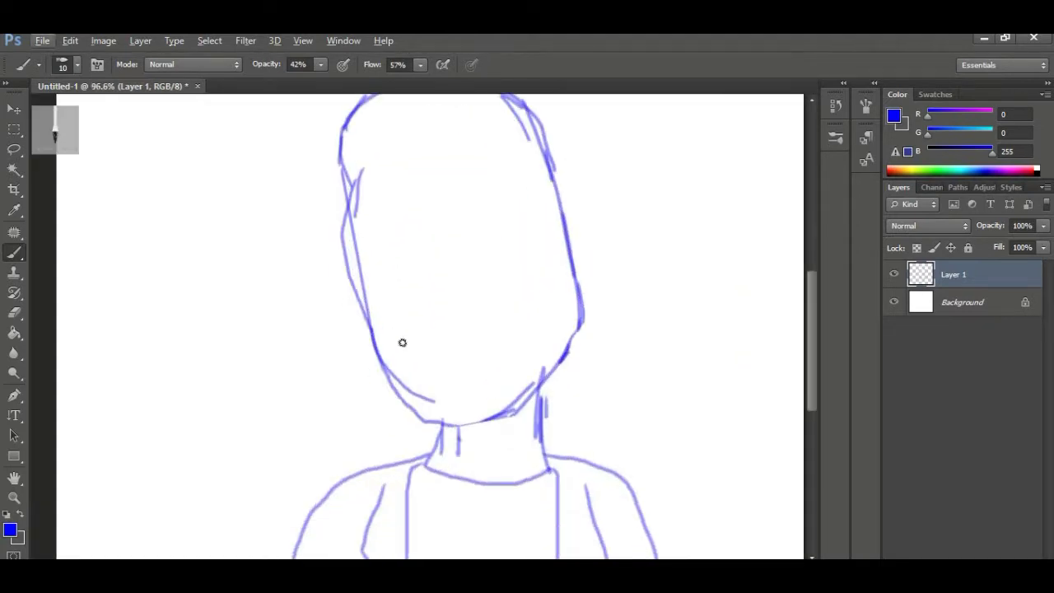
pyautogui.scroll(3, 434, 358)
pyautogui.scroll(-4, 491, 334)
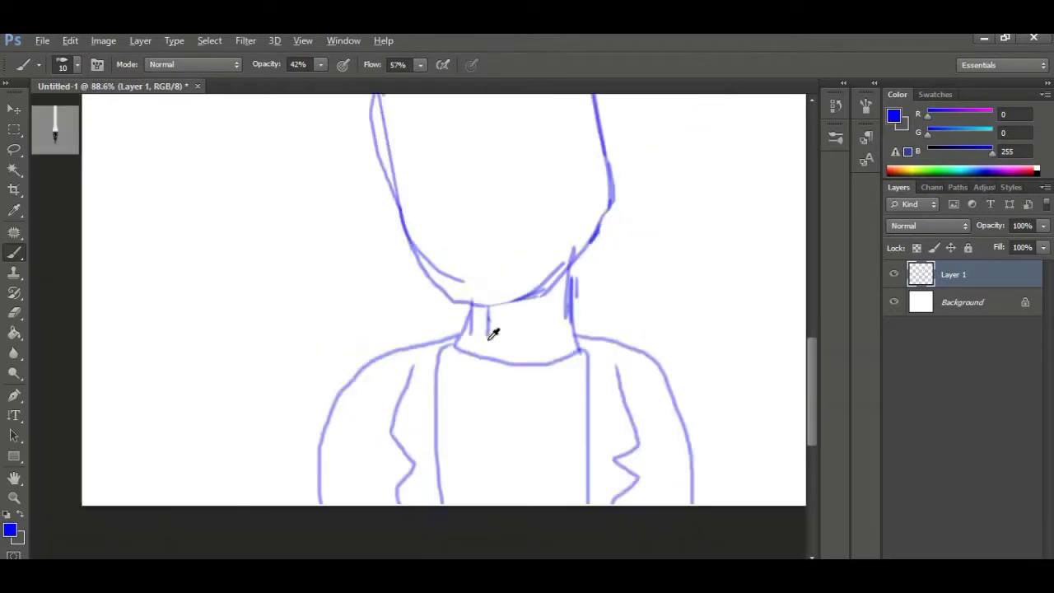
# - Extend both torso side lines down to the lower edge of the canvas
pyautogui.moveTo(440, 346)
pyautogui.mouseDown()
pyautogui.moveTo(434, 317)
pyautogui.moveTo(401, 423)
pyautogui.mouseUp()
pyautogui.hotkey('ctrl', 'z')
pyautogui.scroll(-2, 478, 339)
pyautogui.scroll(4, 435, 321)
# - Erase both jagged jacket edges with a hard round eraser and extend the outer sleeve lines to the canvas's lower edge
pyautogui.press('e')
pyautogui.moveTo(669, 320); pyautogui.dragTo(648, 277)
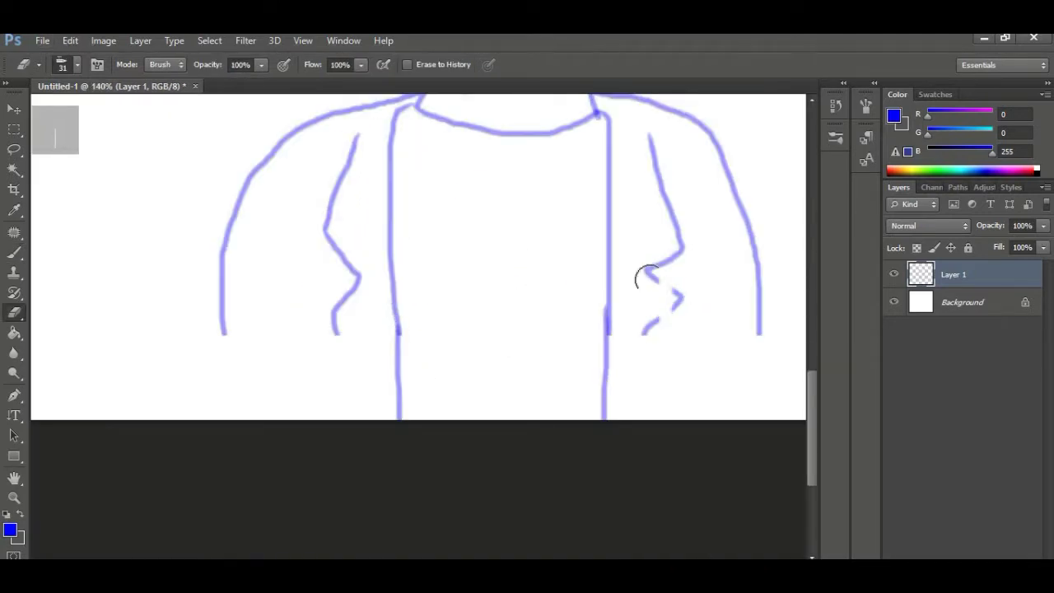
pyautogui.moveTo(653, 139); pyautogui.dragTo(661, 260)
pyautogui.rightClick(669, 273)
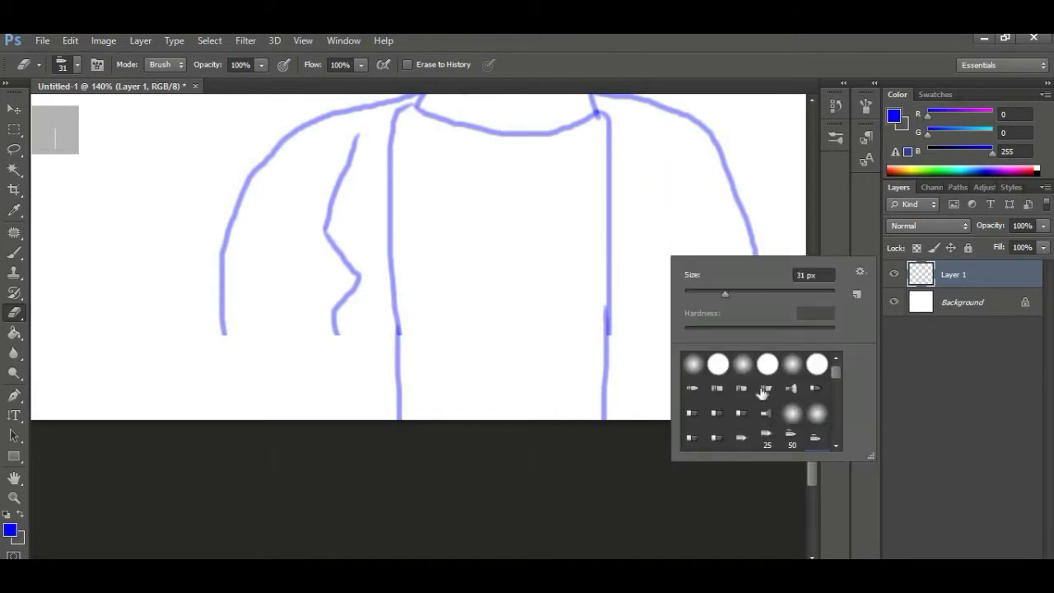
pyautogui.doubleClick(717, 366)
pyautogui.moveTo(682, 297); pyautogui.dragTo(644, 338)
pyautogui.press('b')
pyautogui.moveTo(220, 299); pyautogui.dragTo(219, 355)
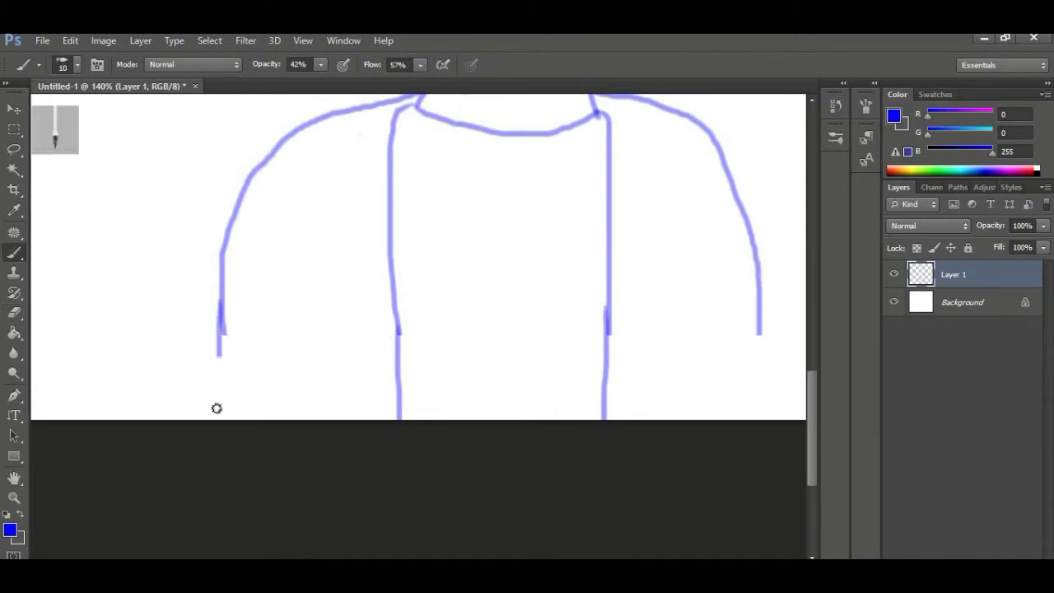
pyautogui.moveTo(302, 236); pyautogui.dragTo(348, 308)
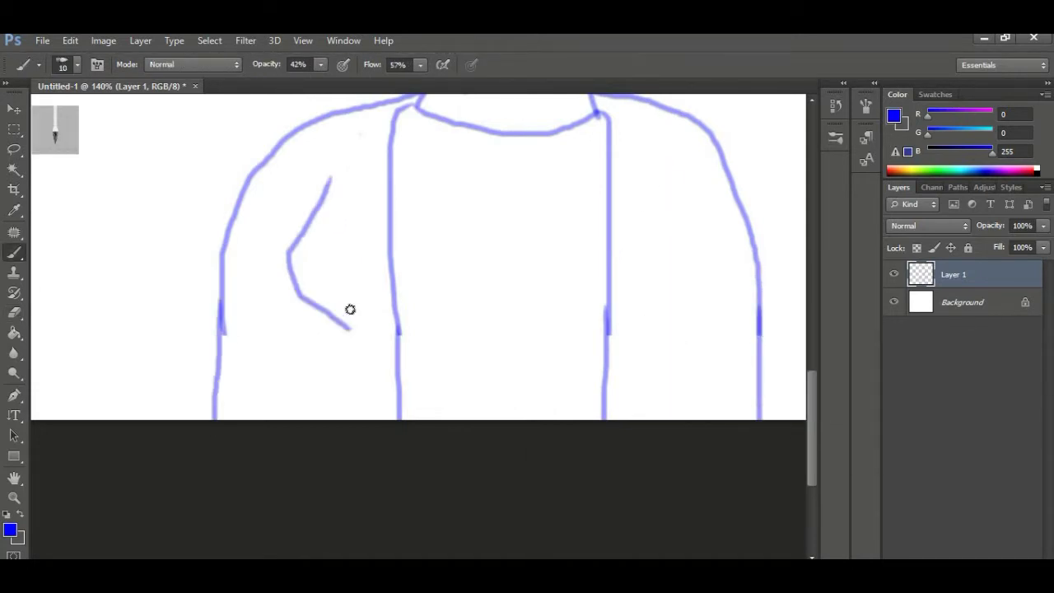
pyautogui.hotkey('ctrl', 'z')
pyautogui.moveTo(339, 191)
pyautogui.mouseDown()
pyautogui.moveTo(297, 275)
pyautogui.moveTo(335, 420)
pyautogui.mouseUp()
pyautogui.hotkey('ctrl', 'z')
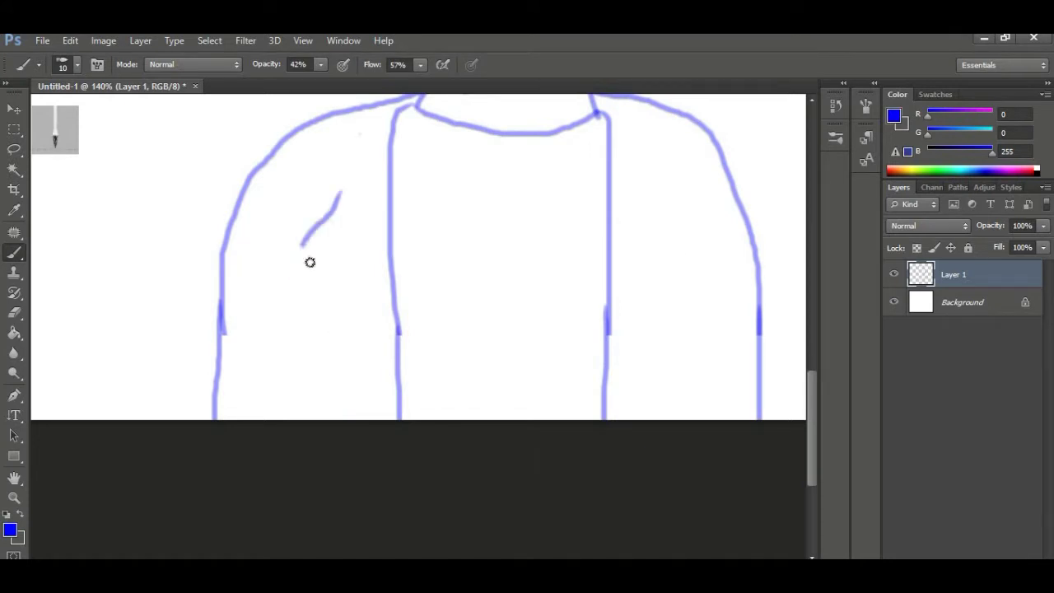
pyautogui.hotkey('ctrl', 'z')
pyautogui.moveTo(341, 206); pyautogui.dragTo(308, 418)
pyautogui.hotkey('ctrl', 'z')
# - Draw larger zigzag lapel edges on both sides of the torso, starting near the collar
pyautogui.moveTo(372, 118); pyautogui.dragTo(309, 276)
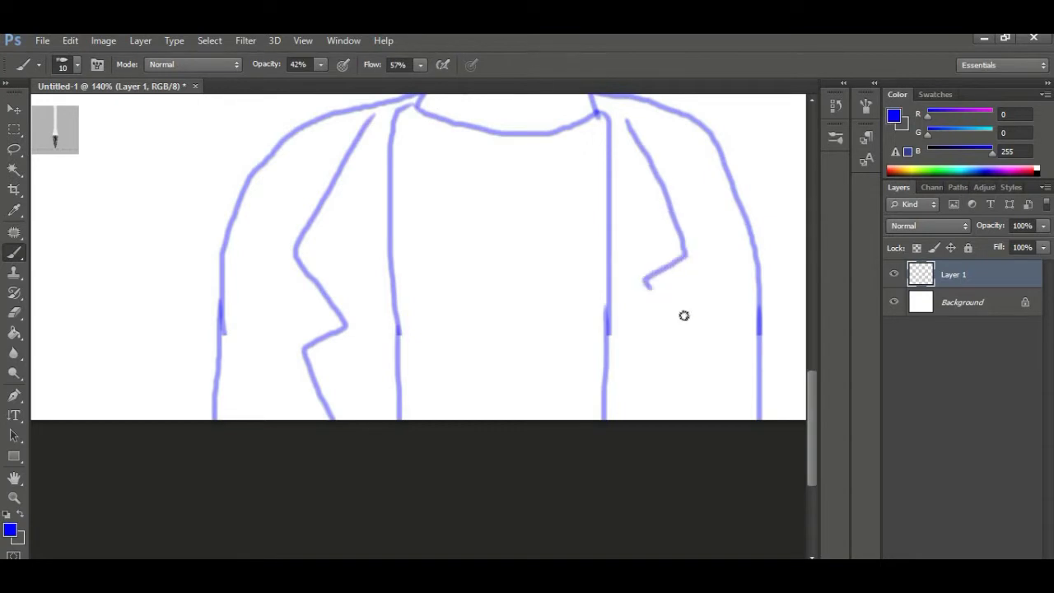
pyautogui.scroll(6, 293, 285)
pyautogui.scroll(-5, 304, 251)
# - Draw the inner arm lines from each lapel point down to the canvas's lower edge
pyautogui.moveTo(322, 118); pyautogui.dragTo(302, 353)
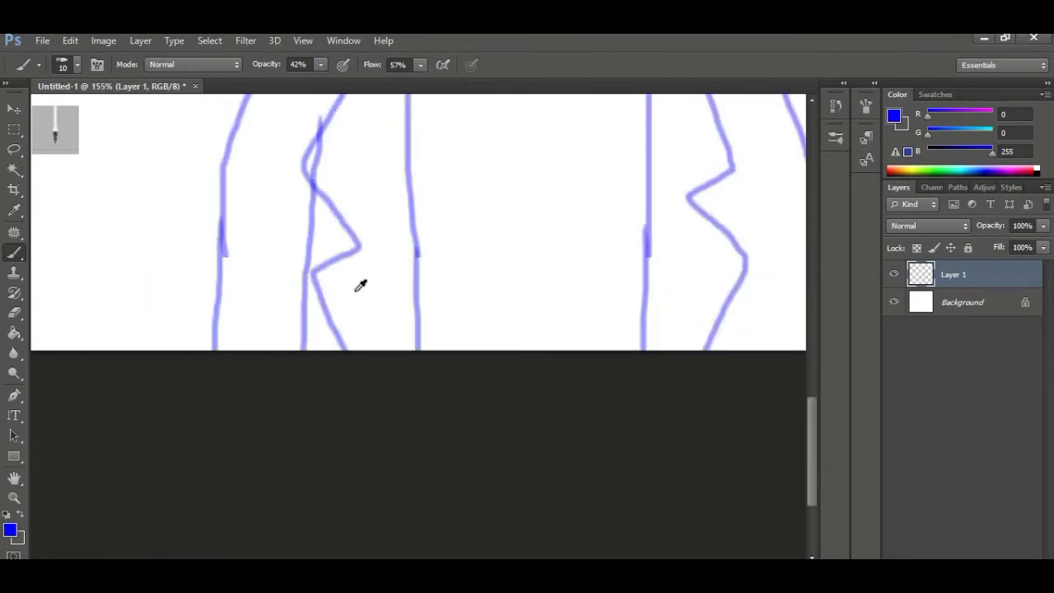
pyautogui.scroll(-6, 360, 285)
pyautogui.scroll(6, 419, 216)
pyautogui.scroll(2, 414, 220)
pyautogui.moveTo(404, 175); pyautogui.dragTo(435, 488)
pyautogui.scroll(-6, 422, 355)
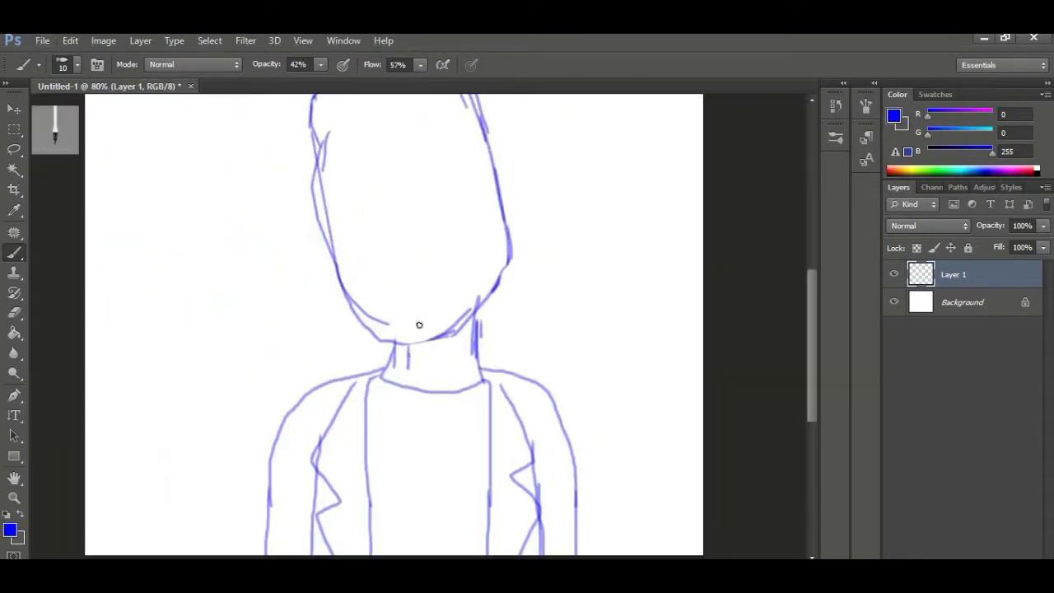
# - Rotate the canvas view about 18° so the head stands upright and set the brush size to 6 px
pyautogui.scroll(6, 466, 254)
pyautogui.scroll(-3, 471, 248)
pyautogui.press('r')
pyautogui.moveTo(529, 172)
pyautogui.mouseDown()
pyautogui.moveTo(652, 207)
pyautogui.moveTo(593, 242)
pyautogui.mouseUp()
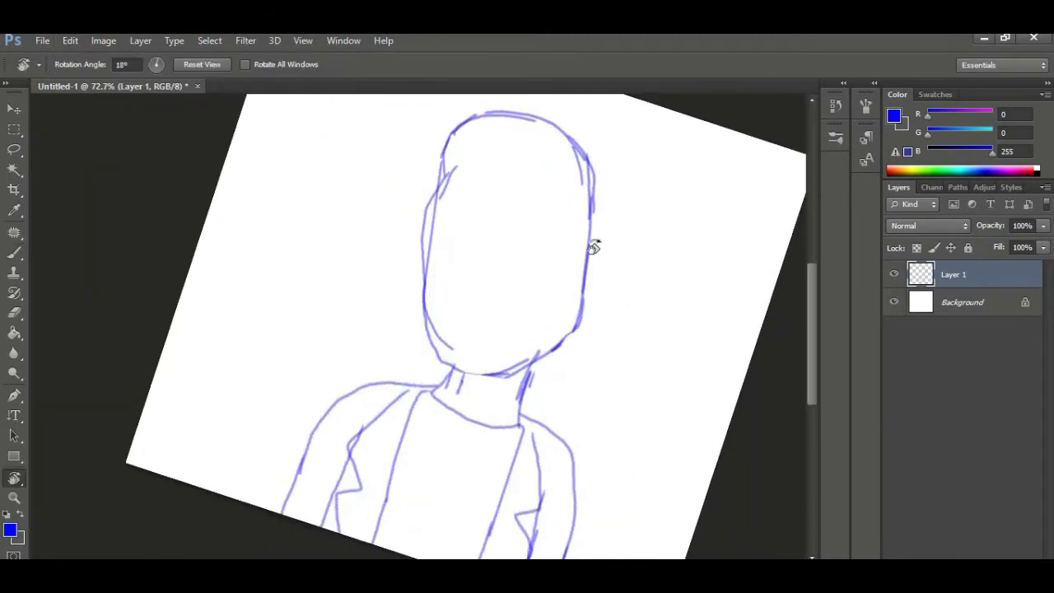
pyautogui.scroll(7, 581, 234)
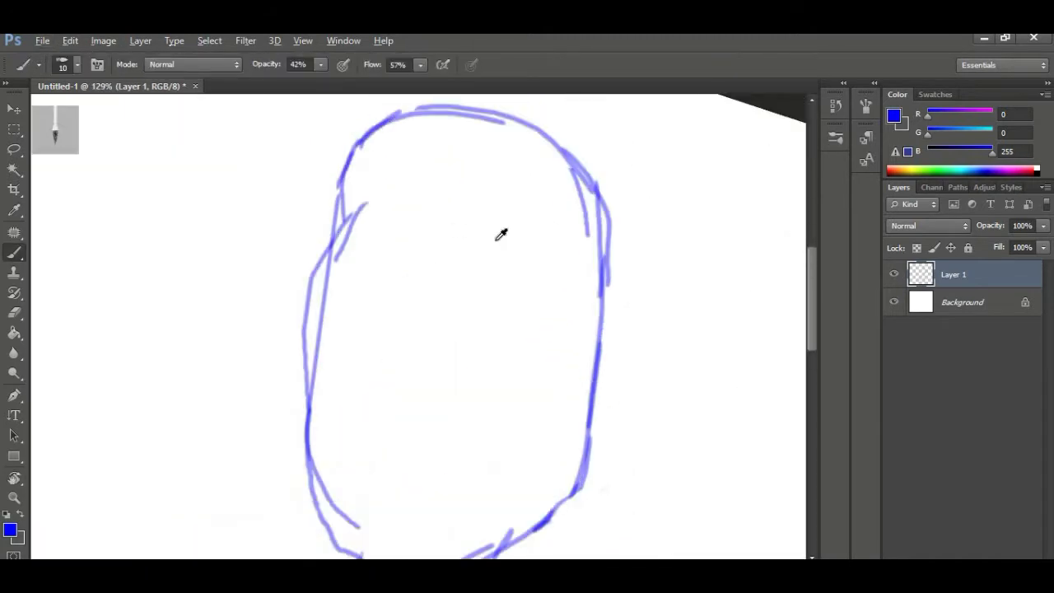
pyautogui.hotkey('ctrl', 'z')
pyautogui.rightClick(369, 228)
pyautogui.press('Escape')
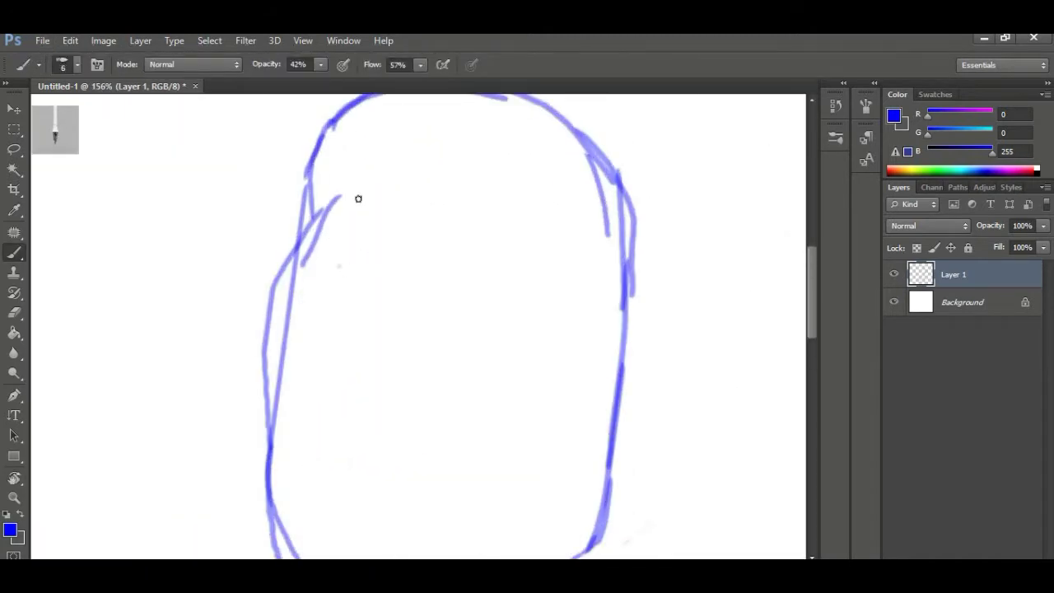
# - Erase the stray strokes inside the head outline at the temples
pyautogui.press('e')
pyautogui.moveTo(340, 202); pyautogui.dragTo(322, 251)
pyautogui.press('b')
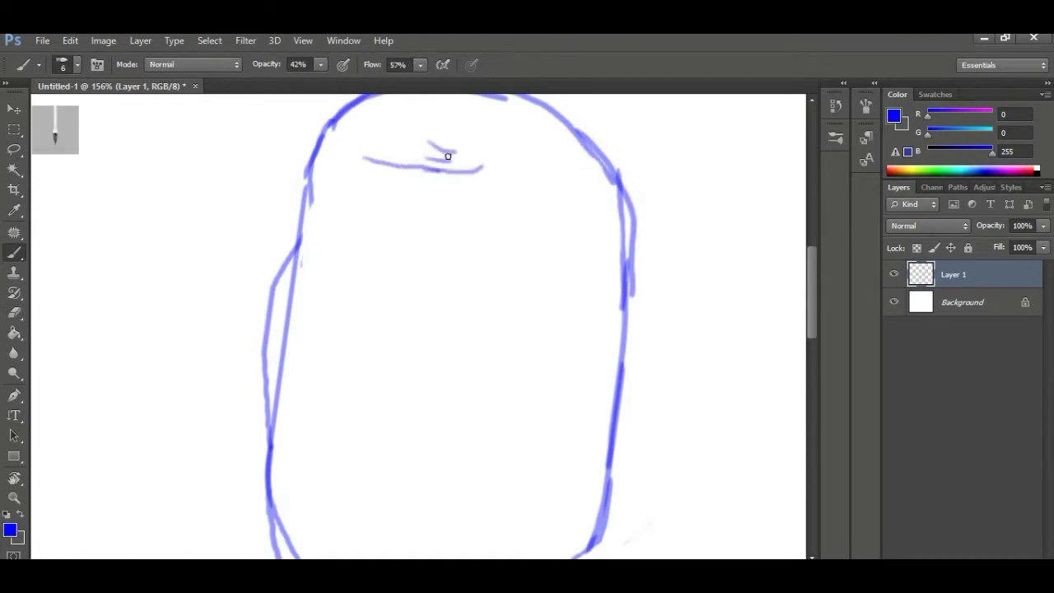
pyautogui.hotkey('ctrl', 'z')
pyautogui.press('e')
pyautogui.press('b')
# - Draw a small U-shaped nose in the middle of the face
pyautogui.scroll(-5, 417, 198)
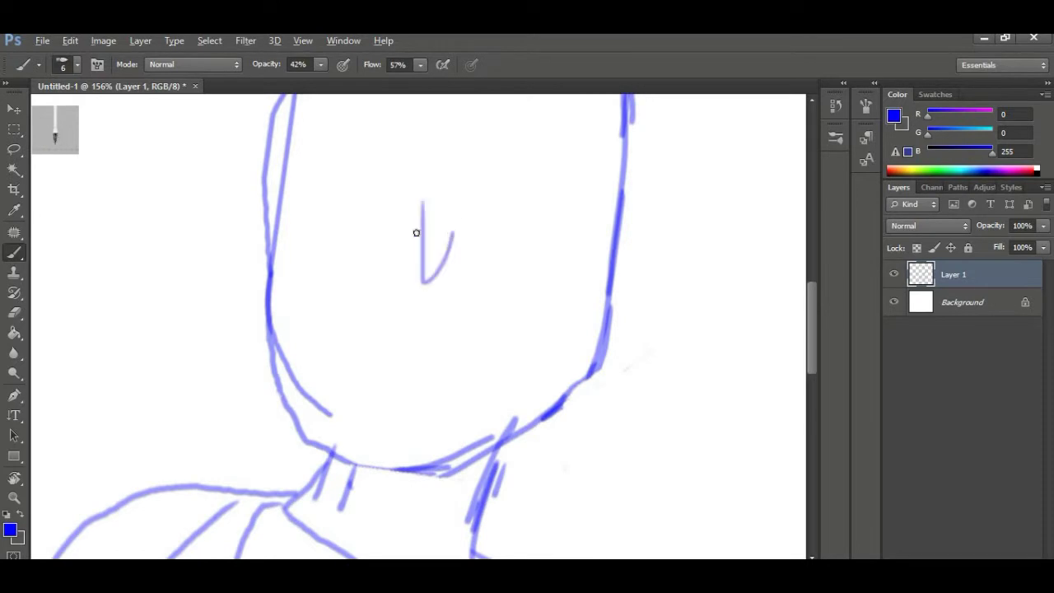
pyautogui.hotkey('ctrl', 'z')
pyautogui.moveTo(412, 222); pyautogui.dragTo(452, 232)
# - Erase the extra inner stroke at the lower left of the jaw
pyautogui.scroll(-5, 432, 228)
pyautogui.press('e')
pyautogui.moveTo(328, 301); pyautogui.dragTo(300, 257)
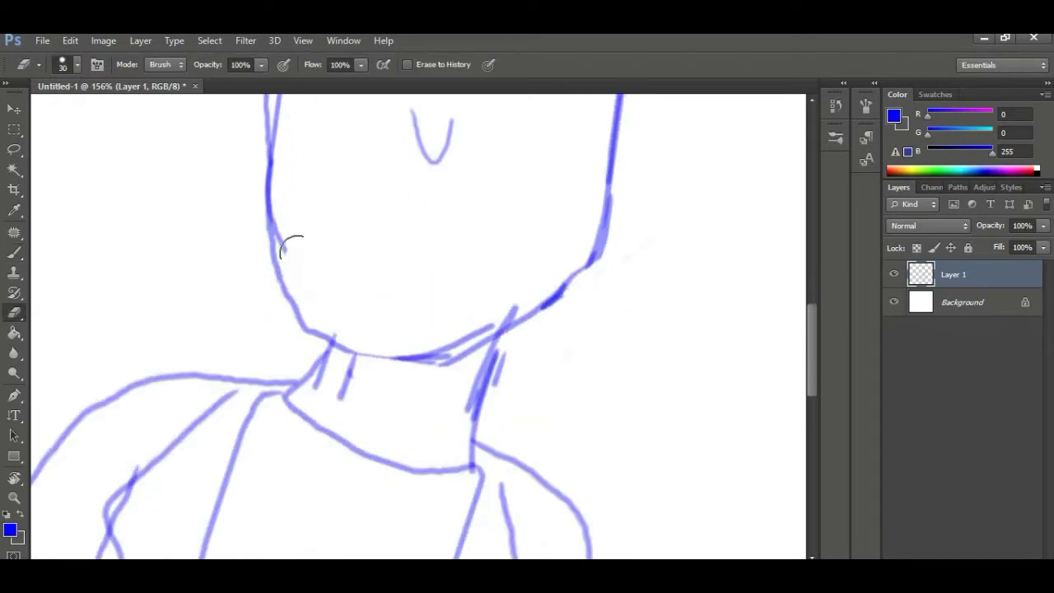
# - Draw a downturned mouth with creases at its corners, a shape dripping from its middle and small drops below
pyautogui.press('b')
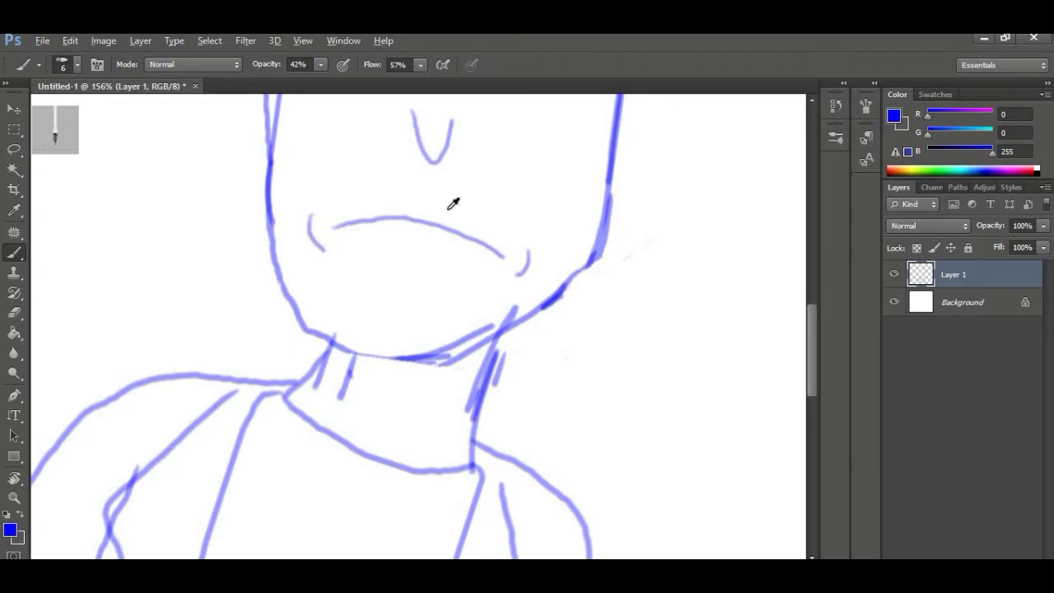
pyautogui.scroll(3, 453, 204)
pyautogui.scroll(3, 321, 205)
pyautogui.moveTo(288, 202)
pyautogui.mouseDown()
pyautogui.moveTo(322, 269)
pyautogui.moveTo(318, 369)
pyautogui.moveTo(411, 273)
pyautogui.moveTo(416, 214)
pyautogui.mouseUp()
pyautogui.moveTo(412, 384); pyautogui.dragTo(430, 369)
pyautogui.moveTo(276, 339)
pyautogui.mouseDown()
pyautogui.moveTo(285, 379)
pyautogui.moveTo(290, 338)
pyautogui.mouseUp()
# - Draw two straight horizontal guide lines across the head above the nose for placing the eyes
pyautogui.scroll(-5, 451, 309)
pyautogui.scroll(4, 471, 310)
pyautogui.scroll(3, 459, 308)
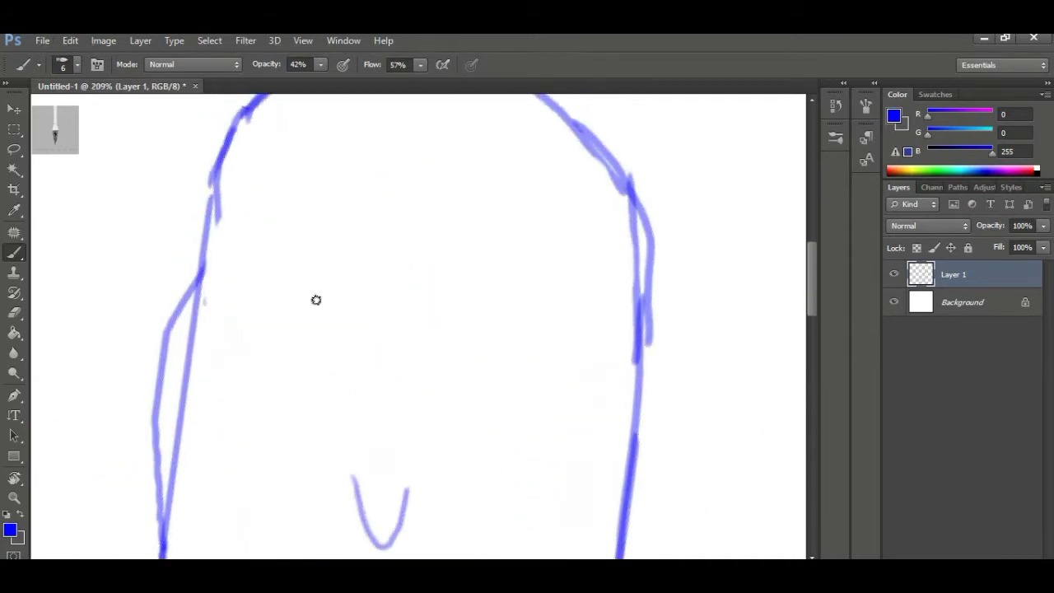
pyautogui.moveTo(388, 270); pyautogui.dragTo(767, 271)
pyautogui.moveTo(66, 404); pyautogui.dragTo(935, 405)
pyautogui.hscroll(3, 527, 387)
pyautogui.hscroll(-7, 527, 388)
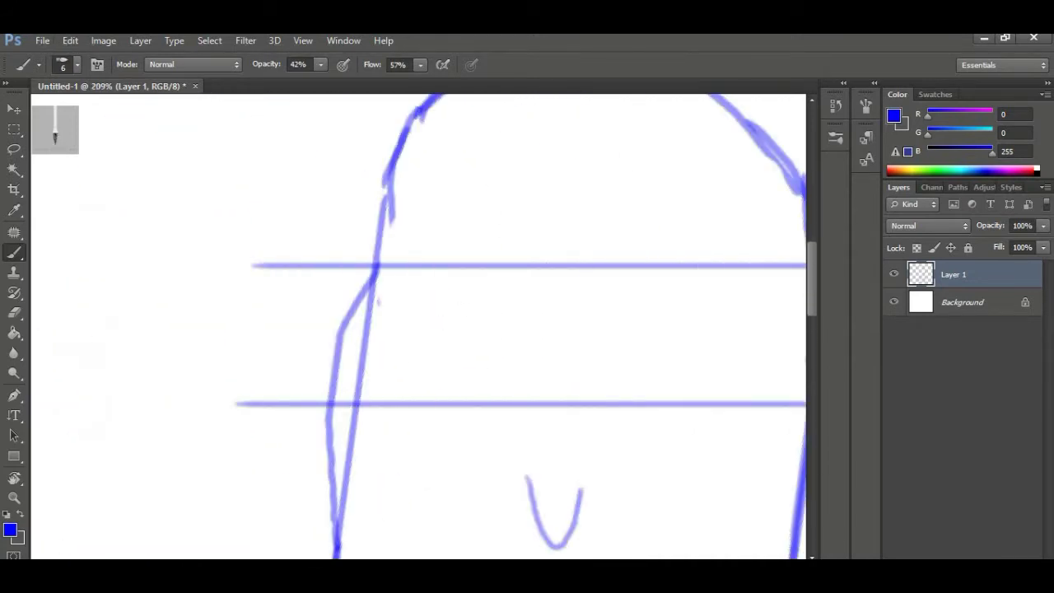
pyautogui.hscroll(3, 527, 387)
# - Draw two large rounded eye outlines, open at the top, between the horizontal guide lines
pyautogui.scroll(2, 527, 387)
pyautogui.moveTo(279, 233)
pyautogui.mouseDown()
pyautogui.moveTo(318, 412)
pyautogui.moveTo(379, 235)
pyautogui.mouseUp()
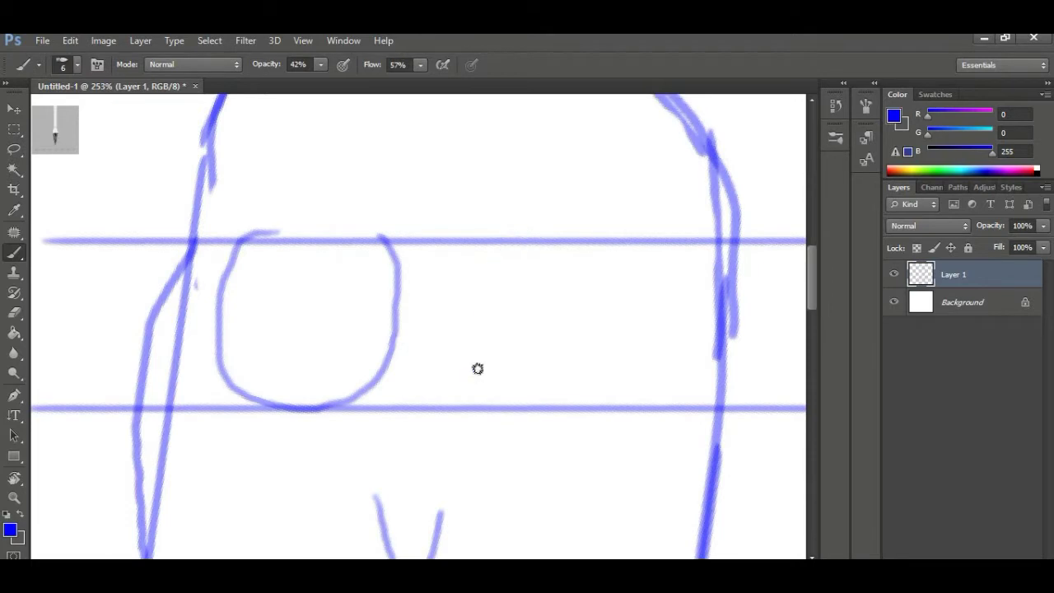
pyautogui.moveTo(509, 239)
pyautogui.mouseDown()
pyautogui.moveTo(479, 381)
pyautogui.moveTo(578, 425)
pyautogui.moveTo(488, 364)
pyautogui.moveTo(557, 412)
pyautogui.moveTo(624, 240)
pyautogui.mouseUp()
pyautogui.hotkey('ctrl', 'z')
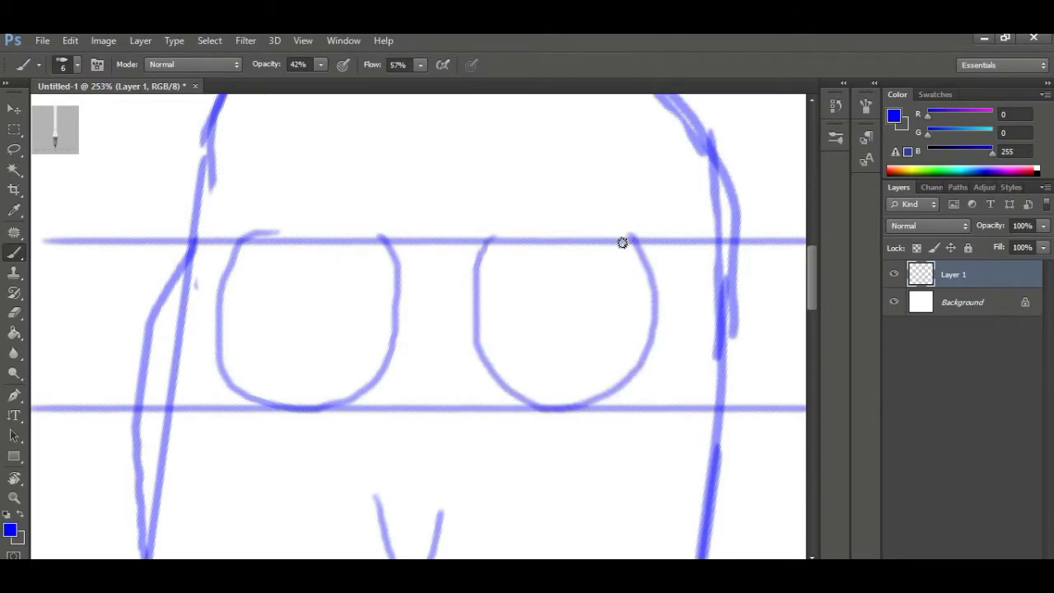
# - Sample the blue of the head outline as the brush colour
pyautogui.scroll(-3, 412, 211)
pyautogui.scroll(4, 226, 261)
pyautogui.scroll(3, 335, 240)
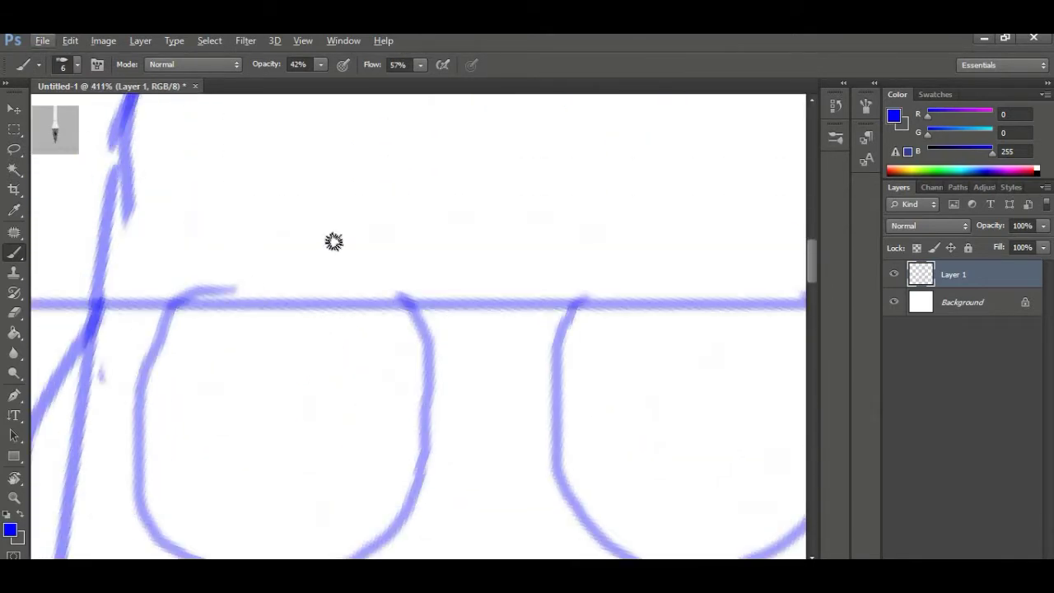
pyautogui.scroll(-2, 248, 260)
pyautogui.moveTo(359, 287); pyautogui.dragTo(364, 327)
pyautogui.keyDown('alt'); pyautogui.click(297, 310); pyautogui.keyUp('alt')
pyautogui.hotkey('ctrl', 'alt', 'z')
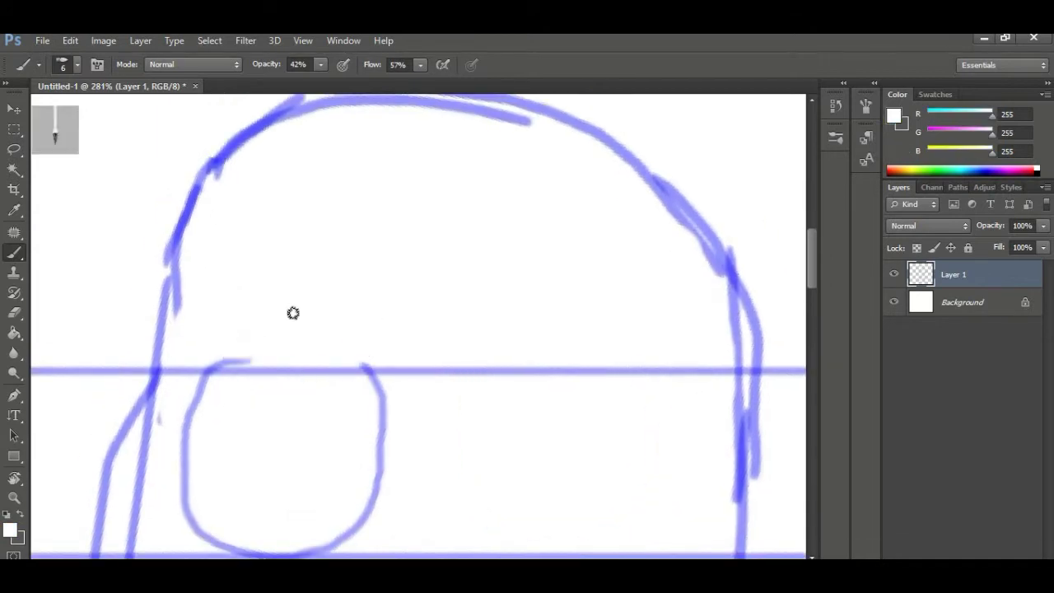
pyautogui.hotkey('ctrl', 'shift', 'z')
pyautogui.hotkey('ctrl', 'shift', 'z')
pyautogui.keyDown('alt'); pyautogui.click(183, 216); pyautogui.keyUp('alt')
pyautogui.moveTo(238, 298); pyautogui.dragTo(293, 289)
pyautogui.moveTo(244, 294); pyautogui.dragTo(396, 322)
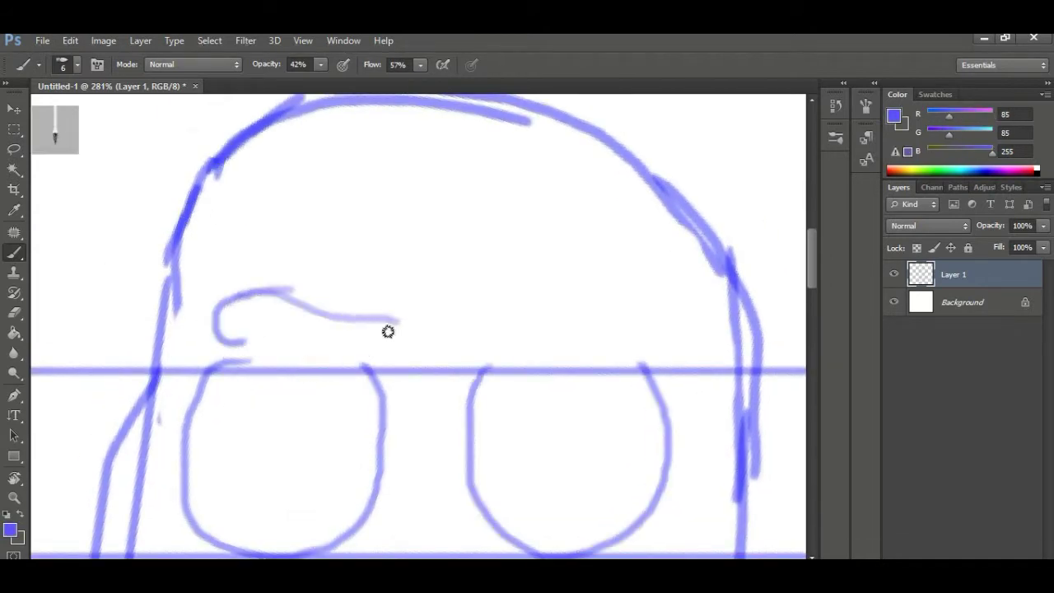
pyautogui.hotkey('ctrl', 'z')
pyautogui.press('e')
pyautogui.moveTo(284, 292); pyautogui.dragTo(233, 330)
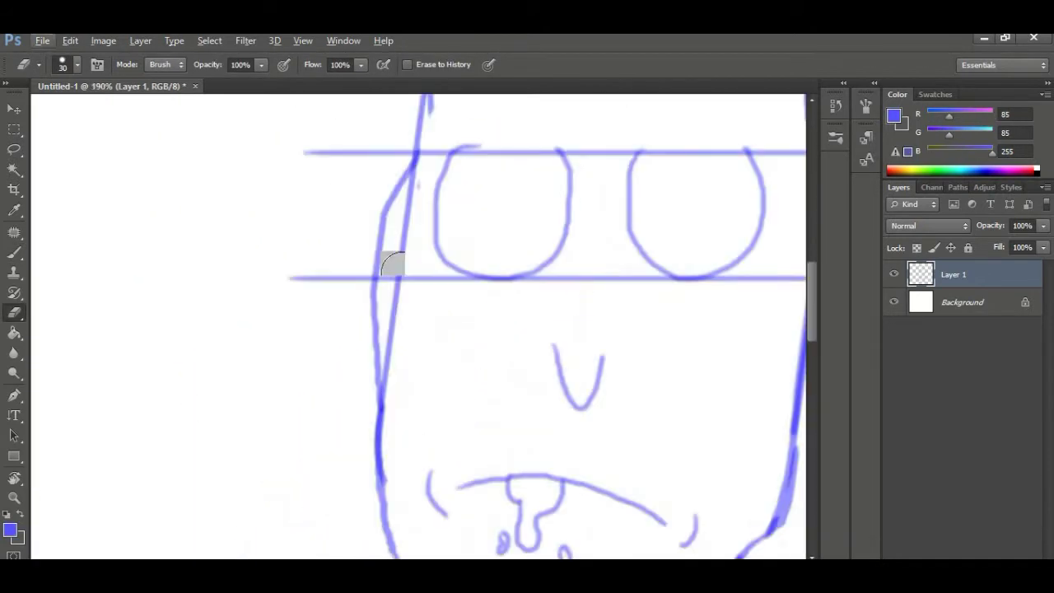
# - Sketch the rounded left end of a long eyebrow outline above the left eye, with upper and lower edges
pyautogui.press('b')
pyautogui.scroll(3, 455, 320)
pyautogui.moveTo(455, 320); pyautogui.dragTo(454, 379)
pyautogui.moveTo(206, 330)
pyautogui.mouseDown()
pyautogui.moveTo(260, 324)
pyautogui.moveTo(312, 384)
pyautogui.mouseUp()
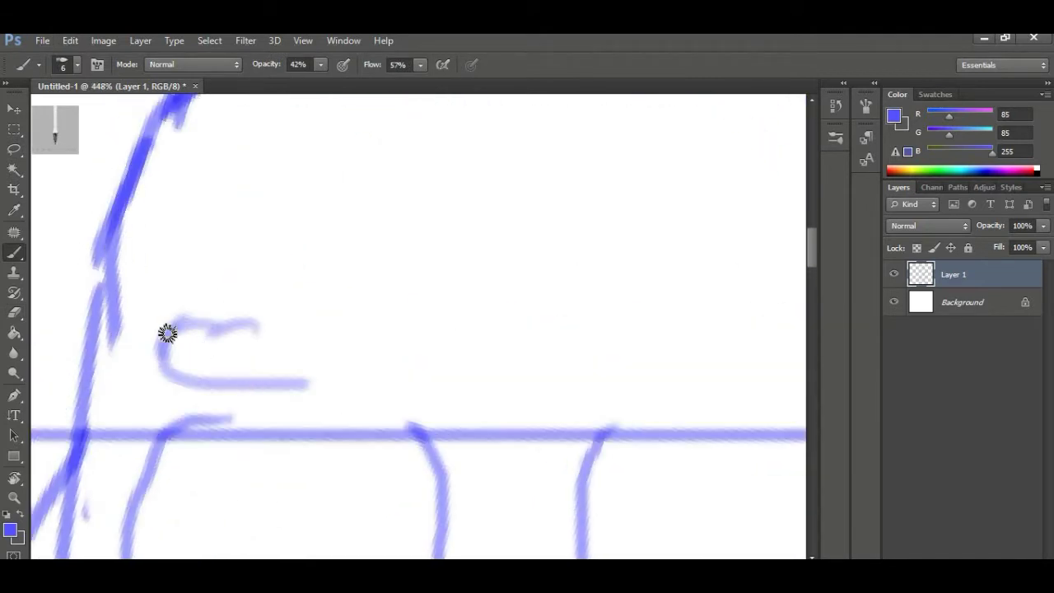
pyautogui.moveTo(165, 338); pyautogui.dragTo(424, 327)
pyautogui.moveTo(243, 384); pyautogui.dragTo(485, 356)
pyautogui.keyDown('alt'); pyautogui.click(137, 175); pyautogui.keyUp('alt')
pyautogui.scroll(-2, 315, 216)
pyautogui.scroll(1, 438, 248)
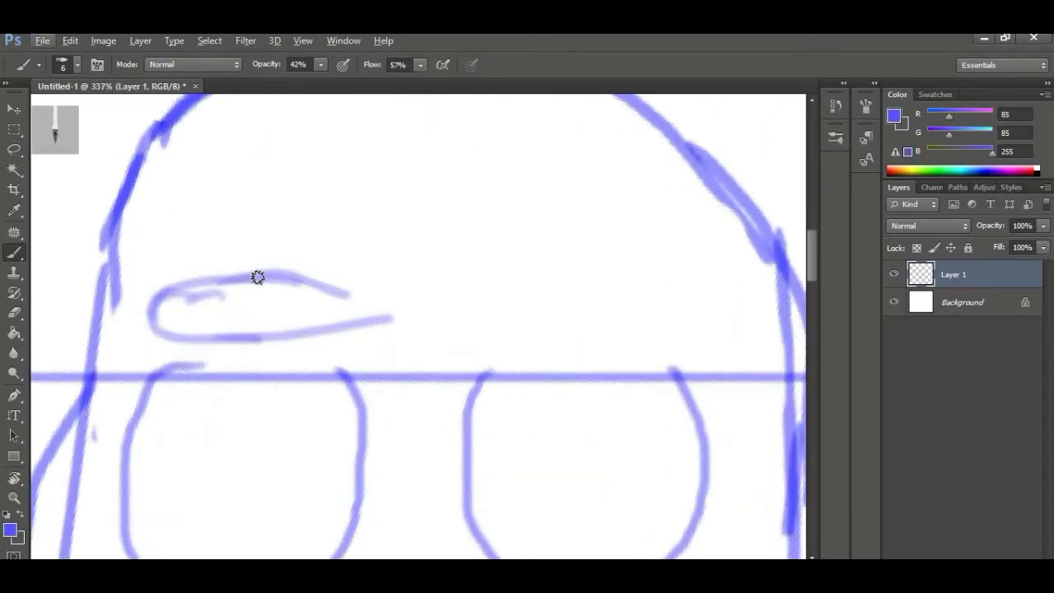
# - Extend the eyebrow outline across the forehead over the right eye and close its end to form one continuous brow
pyautogui.moveTo(229, 279); pyautogui.dragTo(445, 280)
pyautogui.moveTo(390, 285); pyautogui.dragTo(499, 262)
pyautogui.moveTo(395, 272); pyautogui.dragTo(581, 237)
pyautogui.moveTo(440, 264); pyautogui.dragTo(582, 246)
pyautogui.moveTo(557, 246); pyautogui.dragTo(647, 250)
pyautogui.moveTo(620, 245)
pyautogui.mouseDown()
pyautogui.moveTo(691, 296)
pyautogui.moveTo(668, 312)
pyautogui.mouseUp()
pyautogui.moveTo(332, 327)
pyautogui.mouseDown()
pyautogui.moveTo(452, 319)
pyautogui.moveTo(547, 298)
pyautogui.mouseUp()
pyautogui.moveTo(486, 312)
pyautogui.mouseDown()
pyautogui.moveTo(608, 292)
pyautogui.moveTo(672, 311)
pyautogui.mouseUp()
pyautogui.scroll(-2, 412, 258)
# - Reduce the brush size to 5 px and draw wavy wrinkle lines on the forehead above the brow
pyautogui.scroll(3, 342, 258)
pyautogui.moveTo(440, 316); pyautogui.dragTo(344, 441)
pyautogui.press('[')
pyautogui.moveTo(311, 234); pyautogui.dragTo(391, 234)
pyautogui.moveTo(276, 290)
pyautogui.mouseDown()
pyautogui.moveTo(450, 293)
pyautogui.moveTo(466, 284)
pyautogui.mouseUp()
pyautogui.moveTo(108, 379)
pyautogui.mouseDown()
pyautogui.moveTo(410, 377)
pyautogui.moveTo(526, 337)
pyautogui.mouseUp()
# - Draw short curved bag lines on the face beneath both eyes
pyautogui.scroll(-3, 422, 326)
pyautogui.moveTo(447, 284); pyautogui.dragTo(466, 73)
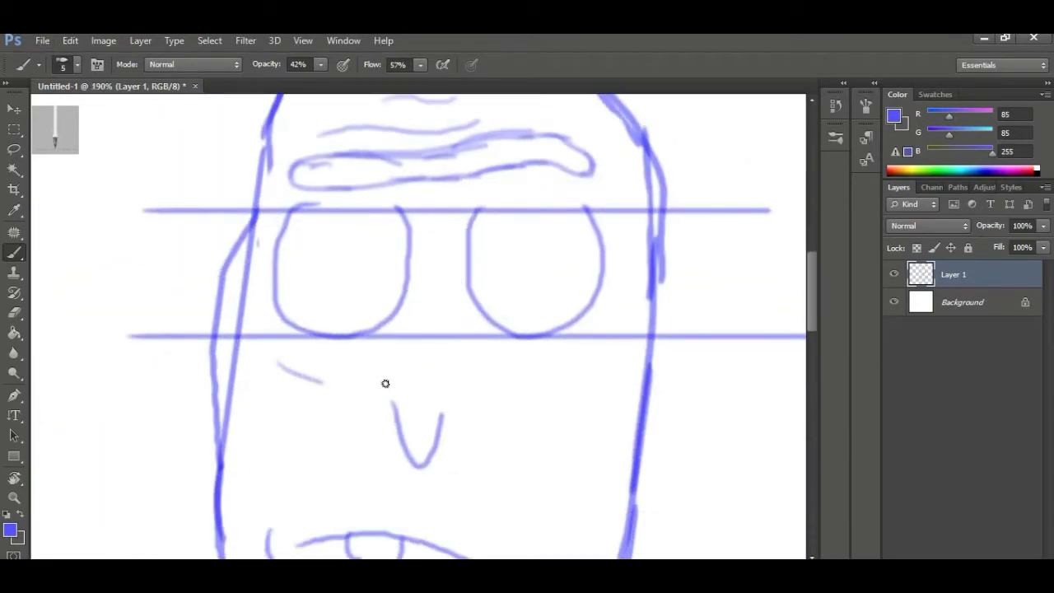
pyautogui.scroll(-1, 531, 389)
pyautogui.scroll(1, 532, 390)
pyautogui.moveTo(445, 395); pyautogui.dragTo(507, 49)
pyautogui.scroll(-2, 438, 440)
pyautogui.scroll(-1, 544, 322)
# - Scale the whole character sketch down to about 90% so that space opens above the head
pyautogui.press('r')
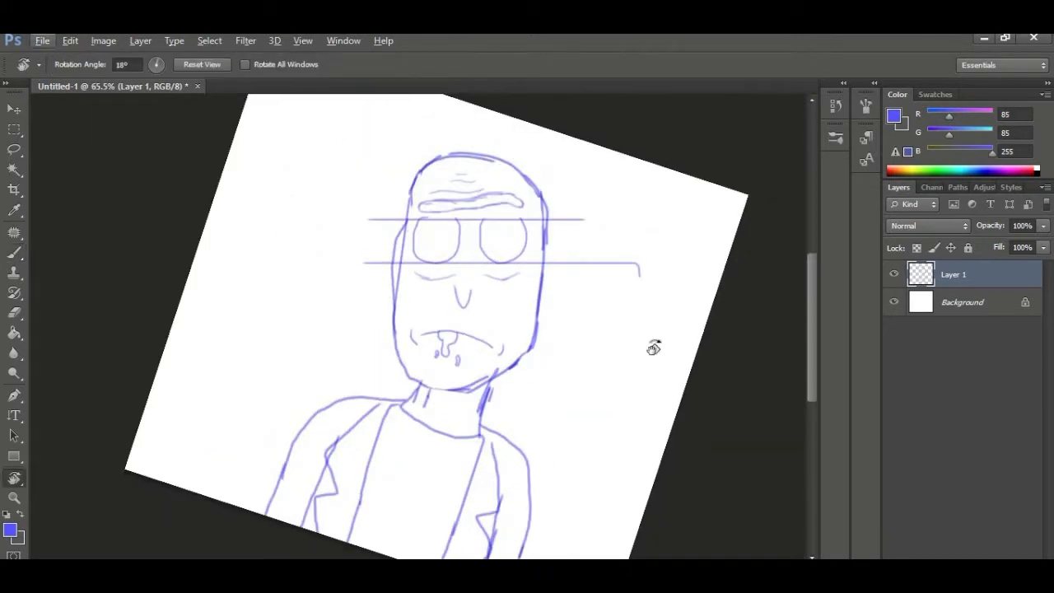
pyautogui.moveTo(654, 348); pyautogui.dragTo(685, 258)
pyautogui.scroll(2, 443, 285)
pyautogui.press('b')
pyautogui.scroll(-4, 443, 285)
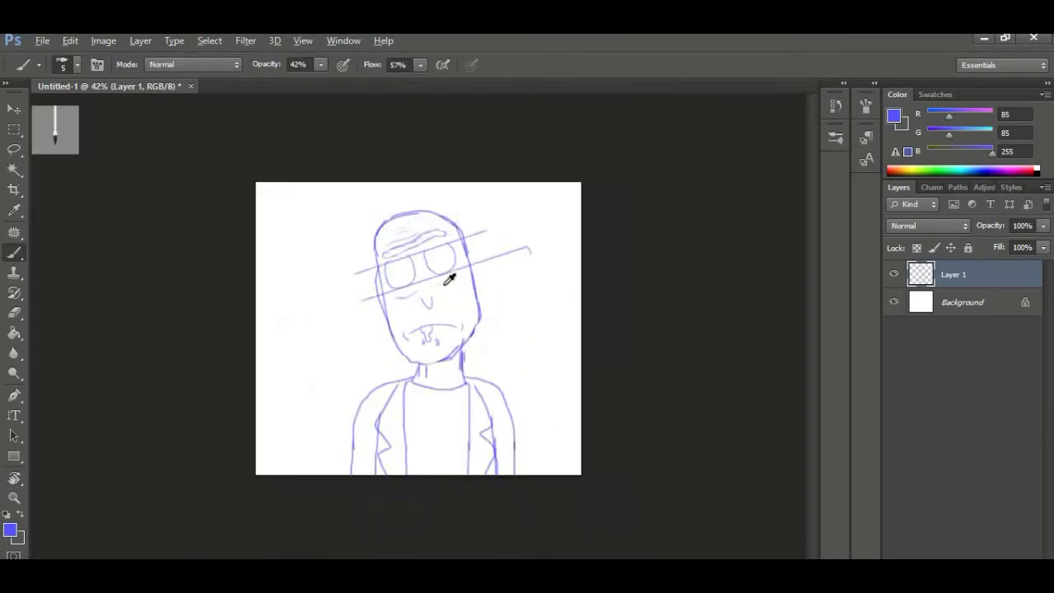
pyautogui.press('r')
pyautogui.moveTo(448, 282); pyautogui.dragTo(558, 215)
pyautogui.scroll(5, 436, 275)
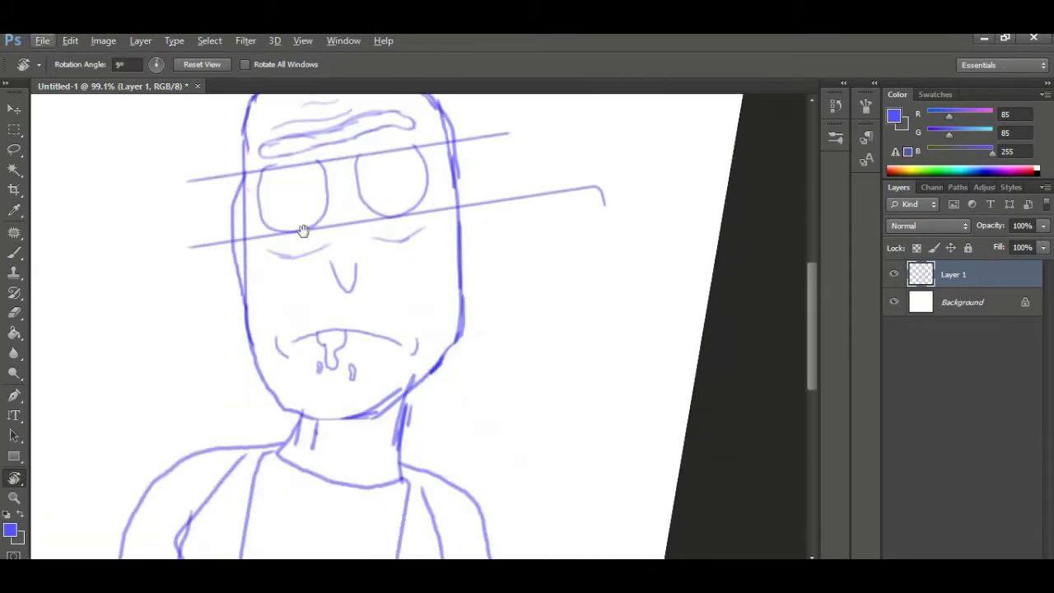
pyautogui.scroll(-2, 436, 275)
pyautogui.press('b')
pyautogui.scroll(-5, 409, 265)
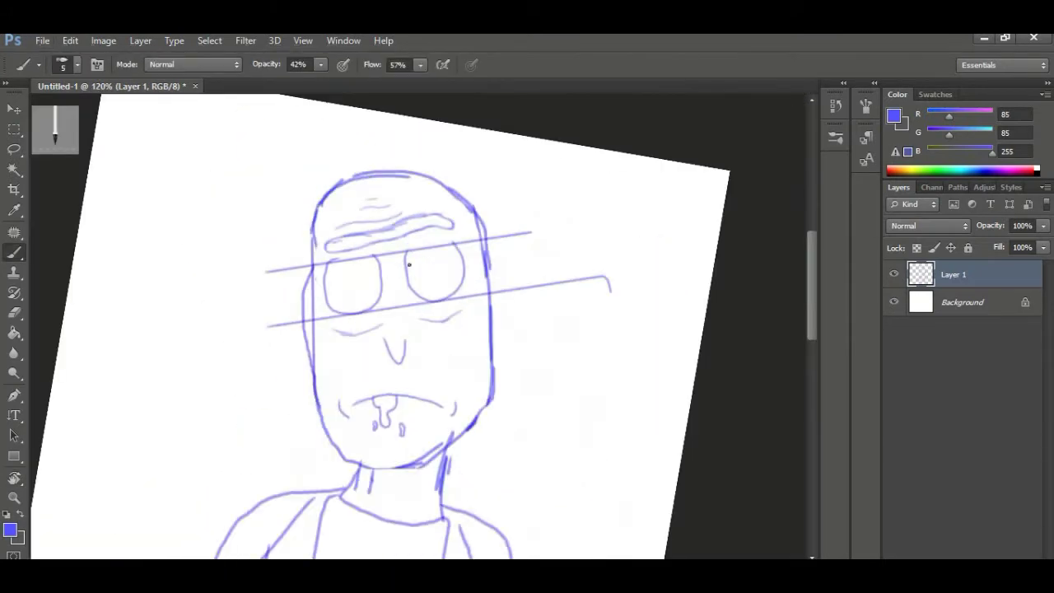
pyautogui.hotkey('ctrl', 't')
pyautogui.moveTo(372, 200); pyautogui.dragTo(387, 225)
pyautogui.moveTo(475, 274); pyautogui.dragTo(463, 274)
pyautogui.press('Return')
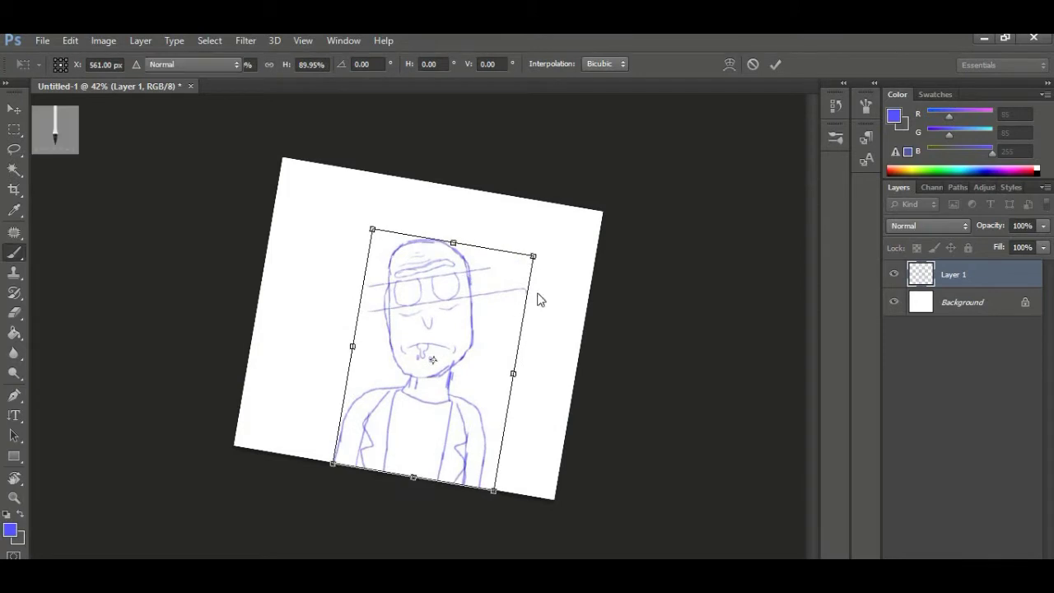
# - Sketch tall pointed hair spikes above the crown, starting with a slanted spike at the upper left
pyautogui.scroll(5, 419, 245)
pyautogui.moveTo(306, 141); pyautogui.dragTo(367, 196)
pyautogui.moveTo(249, 123); pyautogui.dragTo(449, 202)
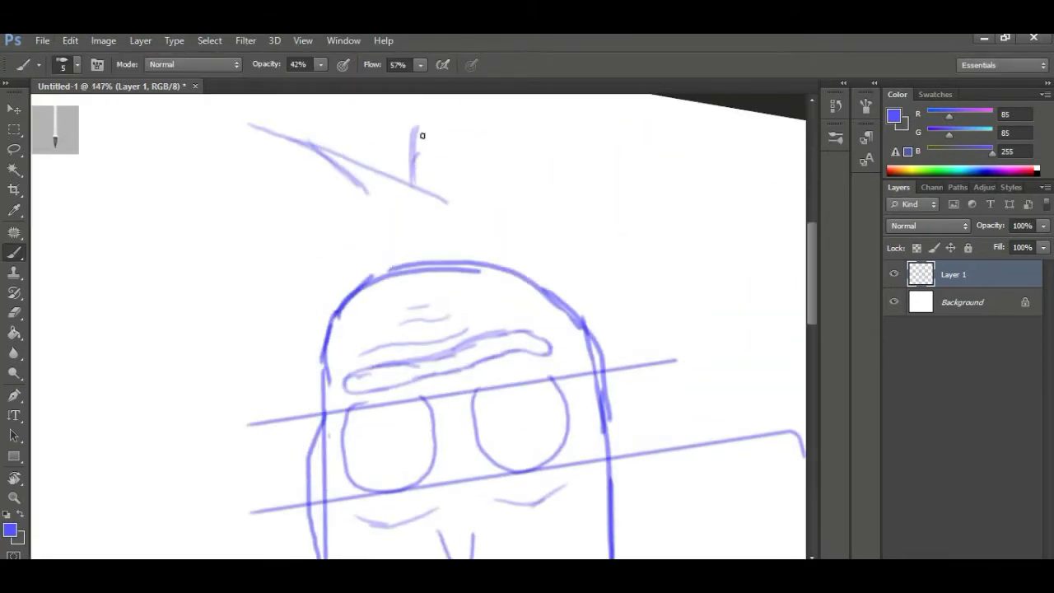
pyautogui.moveTo(413, 134); pyautogui.dragTo(439, 92)
pyautogui.moveTo(436, 97); pyautogui.dragTo(434, 190)
pyautogui.moveTo(424, 194); pyautogui.dragTo(443, 162)
# - Sketch a row of jagged hair spikes down the right side of the head, from the crown to the neck
pyautogui.moveTo(527, 307); pyautogui.dragTo(554, 240)
pyautogui.moveTo(520, 300)
pyautogui.mouseDown()
pyautogui.moveTo(646, 192)
pyautogui.moveTo(675, 296)
pyautogui.mouseUp()
pyautogui.moveTo(662, 191)
pyautogui.mouseDown()
pyautogui.moveTo(665, 350)
pyautogui.moveTo(488, 195)
pyautogui.mouseUp()
pyautogui.moveTo(490, 194); pyautogui.dragTo(621, 146)
pyautogui.moveTo(505, 157); pyautogui.dragTo(663, 147)
pyautogui.moveTo(664, 143)
pyautogui.mouseDown()
pyautogui.moveTo(569, 210)
pyautogui.moveTo(641, 280)
pyautogui.mouseUp()
pyautogui.moveTo(572, 303); pyautogui.dragTo(676, 265)
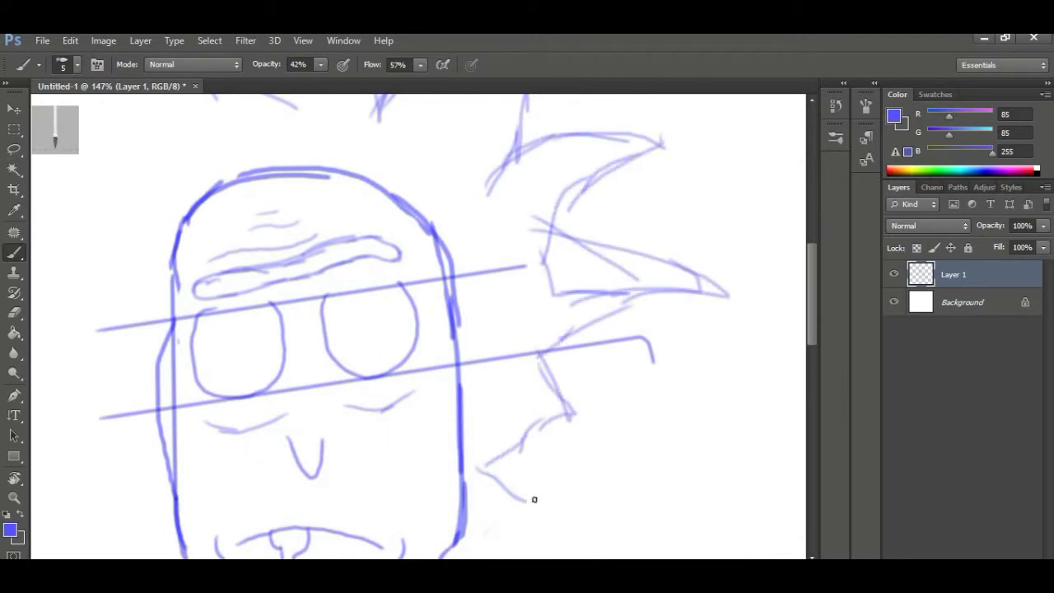
pyautogui.scroll(-4, 474, 486)
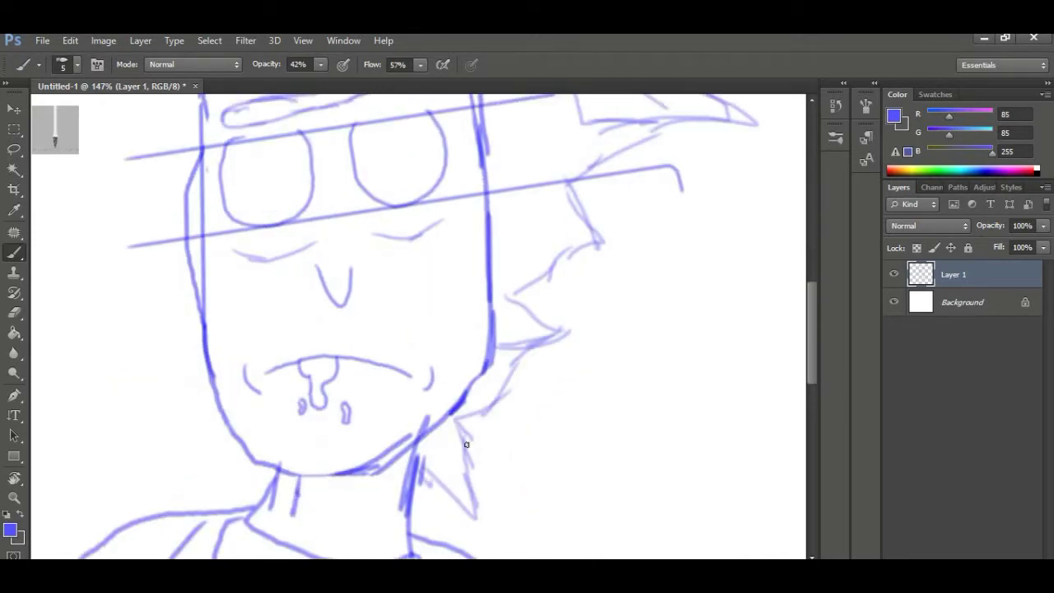
pyautogui.scroll(-5, 481, 399)
# - Retrace the zigzag hair edges to the right of the eyes and cheek with overlapping strokes
pyautogui.scroll(6, 511, 317)
pyautogui.moveTo(431, 375); pyautogui.dragTo(512, 316)
pyautogui.moveTo(565, 275); pyautogui.dragTo(534, 413)
pyautogui.moveTo(488, 354); pyautogui.dragTo(619, 266)
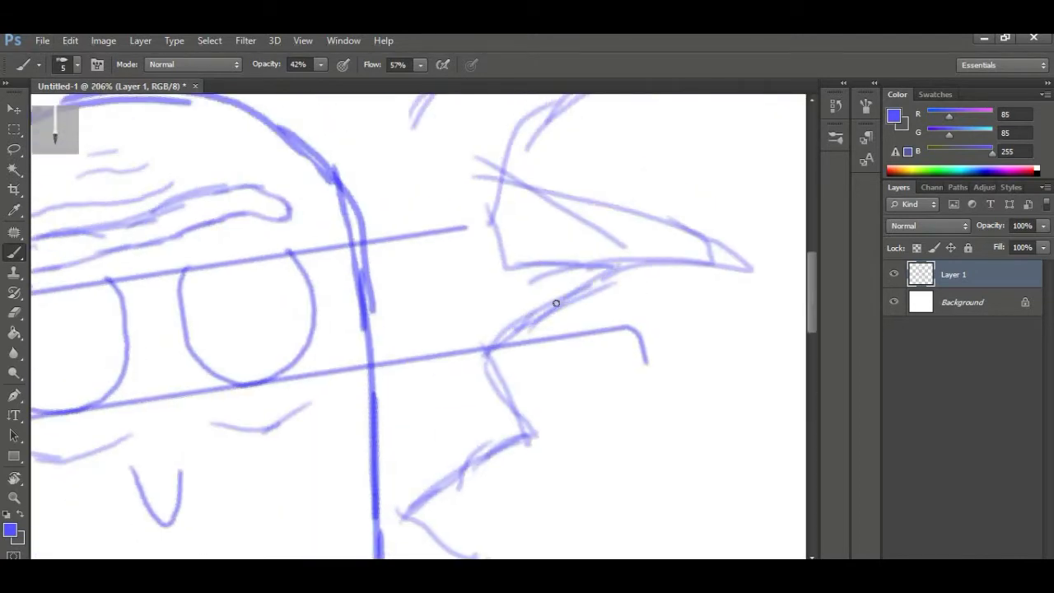
pyautogui.moveTo(534, 313); pyautogui.dragTo(737, 265)
# - Reinforce the large curved hair spike to the right of the forehead with extra contour strokes
pyautogui.scroll(-5, 569, 321)
pyautogui.scroll(4, 595, 297)
pyautogui.moveTo(509, 183); pyautogui.dragTo(460, 288)
pyautogui.moveTo(458, 227); pyautogui.dragTo(646, 288)
pyautogui.moveTo(504, 257); pyautogui.dragTo(675, 322)
pyautogui.moveTo(542, 311); pyautogui.dragTo(672, 315)
# - Close the long hair spike at the upper left of the head with a curved lower edge meeting at its tip
pyautogui.scroll(-5, 527, 311)
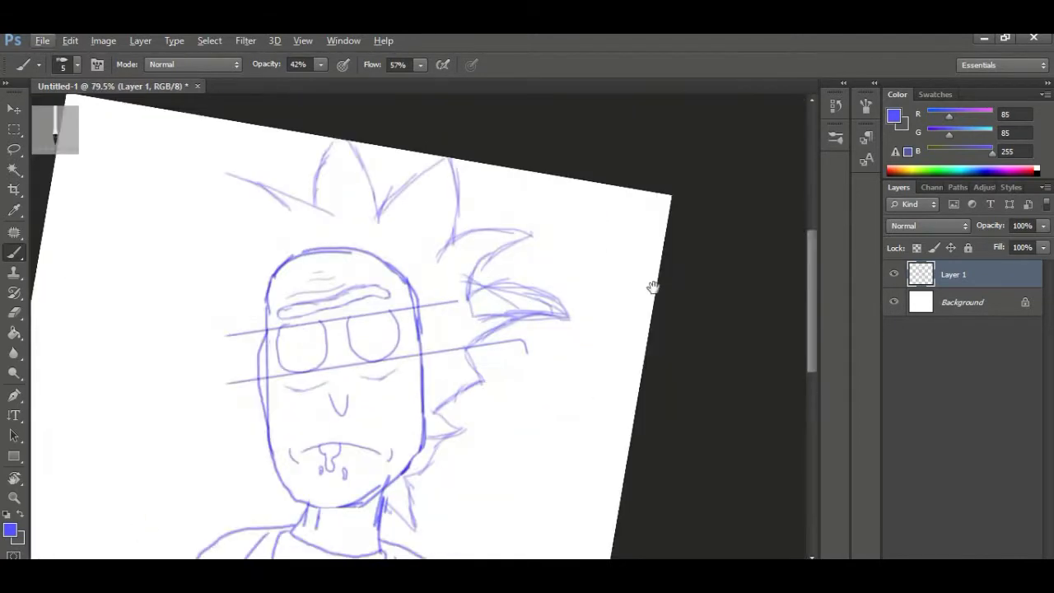
pyautogui.moveTo(315, 346); pyautogui.dragTo(536, 401)
pyautogui.scroll(5, 489, 206)
pyautogui.moveTo(465, 277); pyautogui.dragTo(350, 217)
pyautogui.moveTo(349, 218); pyautogui.dragTo(447, 335)
pyautogui.moveTo(570, 399); pyautogui.dragTo(375, 272)
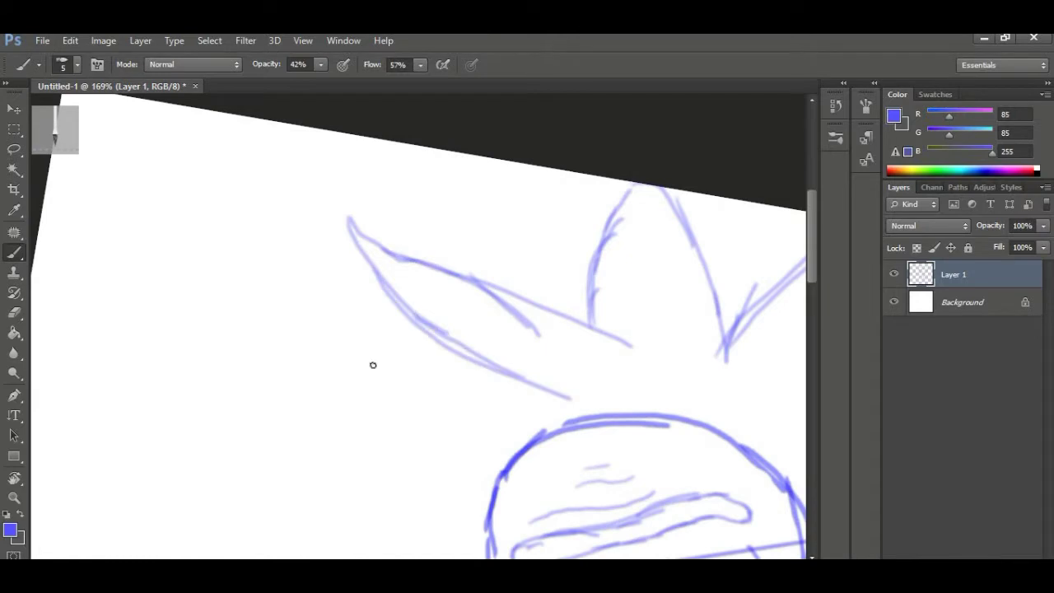
# - Sketch narrow overlapping hair tufts pointing outward on the left side, below the long upper-left spike
pyautogui.moveTo(359, 352); pyautogui.dragTo(481, 365)
pyautogui.moveTo(436, 356); pyautogui.dragTo(340, 382)
pyautogui.moveTo(323, 442); pyautogui.dragTo(470, 306)
pyautogui.hotkey('ctrl', 'z')
pyautogui.moveTo(379, 446)
pyautogui.mouseDown()
pyautogui.moveTo(494, 252)
pyautogui.moveTo(468, 252)
pyautogui.mouseUp()
pyautogui.moveTo(480, 193)
pyautogui.mouseDown()
pyautogui.moveTo(332, 189)
pyautogui.moveTo(422, 181)
pyautogui.mouseUp()
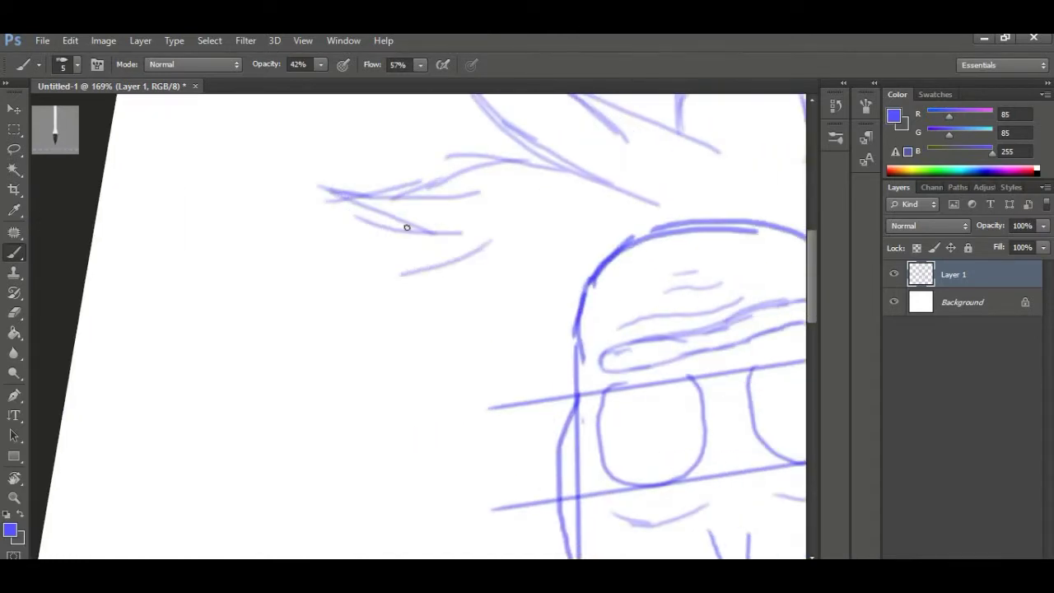
pyautogui.moveTo(463, 238); pyautogui.dragTo(320, 290)
pyautogui.moveTo(430, 239); pyautogui.dragTo(319, 295)
# - Sketch two broad hair spikes down the left side of the head, beside the brow and the ear
pyautogui.moveTo(304, 295)
pyautogui.mouseDown()
pyautogui.moveTo(490, 416)
pyautogui.moveTo(458, 371)
pyautogui.mouseUp()
pyautogui.moveTo(515, 396); pyautogui.dragTo(501, 234)
pyautogui.moveTo(446, 224)
pyautogui.mouseDown()
pyautogui.moveTo(501, 243)
pyautogui.moveTo(375, 335)
pyautogui.mouseUp()
pyautogui.moveTo(365, 345); pyautogui.dragTo(481, 436)
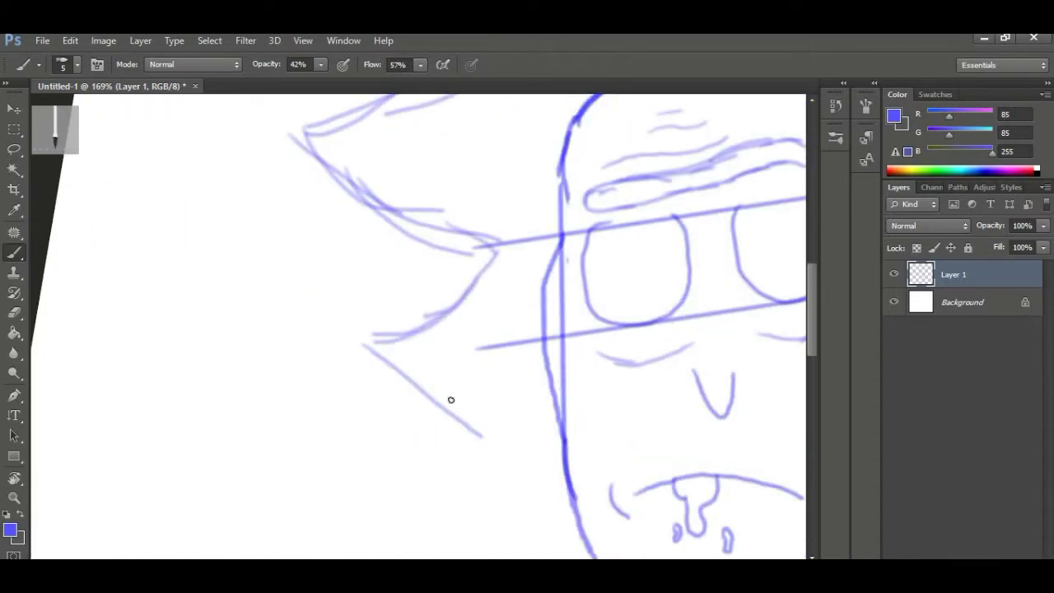
pyautogui.moveTo(433, 393); pyautogui.dragTo(521, 457)
# - Finish the left side of the hair with small jagged spikes along the jaw down to the neck
pyautogui.moveTo(519, 467)
pyautogui.mouseDown()
pyautogui.moveTo(337, 239)
pyautogui.moveTo(294, 320)
pyautogui.mouseUp()
pyautogui.moveTo(294, 323)
pyautogui.mouseDown()
pyautogui.moveTo(357, 279)
pyautogui.moveTo(293, 352)
pyautogui.mouseUp()
pyautogui.moveTo(306, 338); pyautogui.dragTo(379, 283)
pyautogui.moveTo(358, 291); pyautogui.dragTo(395, 352)
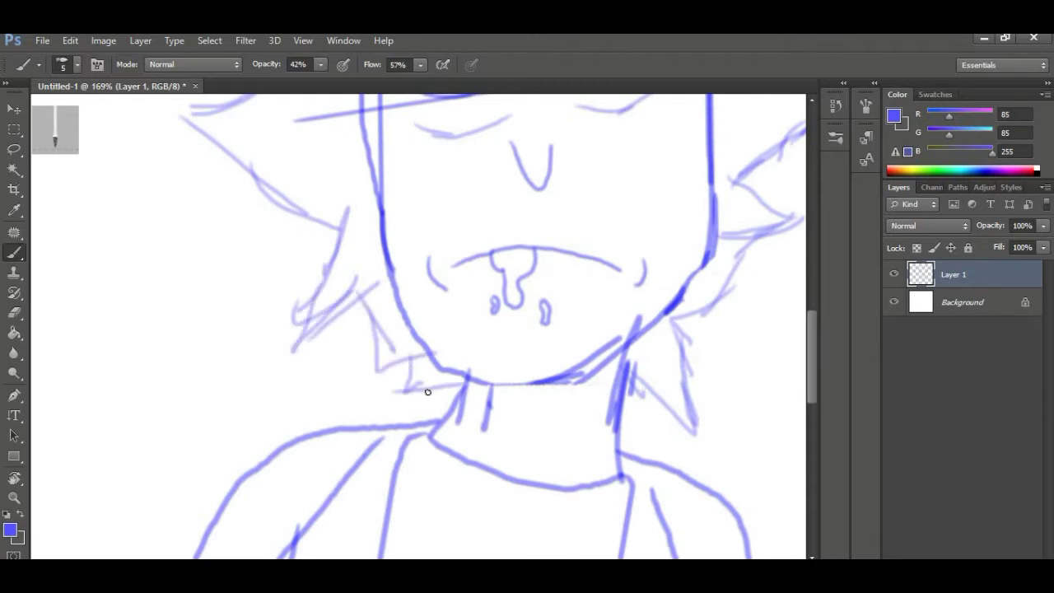
# - Draw a curved eyelid line across the upper part of each eye and erase the overshooting end at the right eye
pyautogui.hotkey('ctrl', '0')
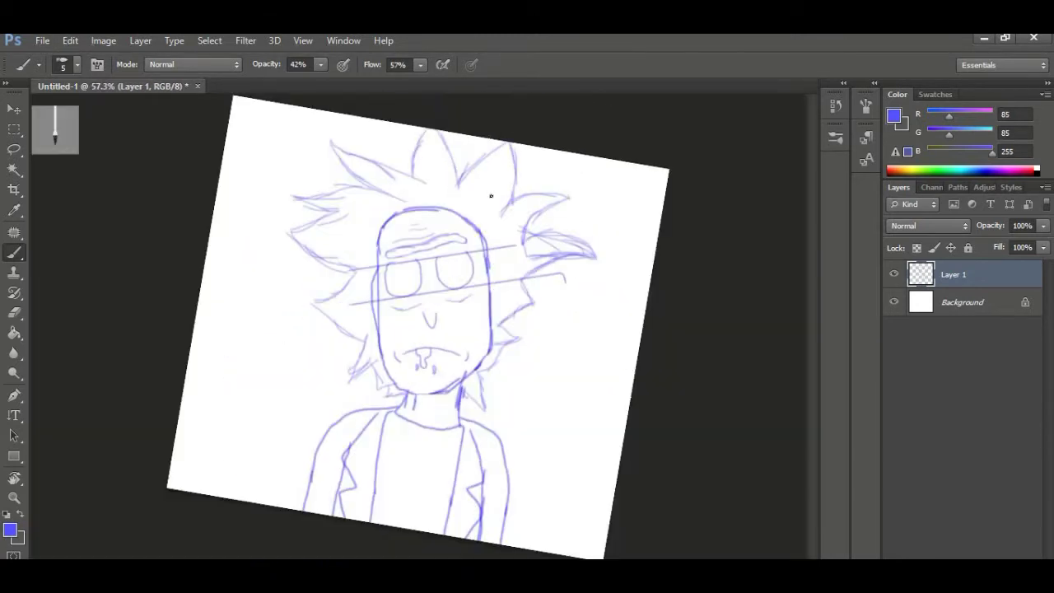
pyautogui.press('r')
pyautogui.moveTo(648, 214); pyautogui.dragTo(673, 158)
pyautogui.scroll(5, 495, 318)
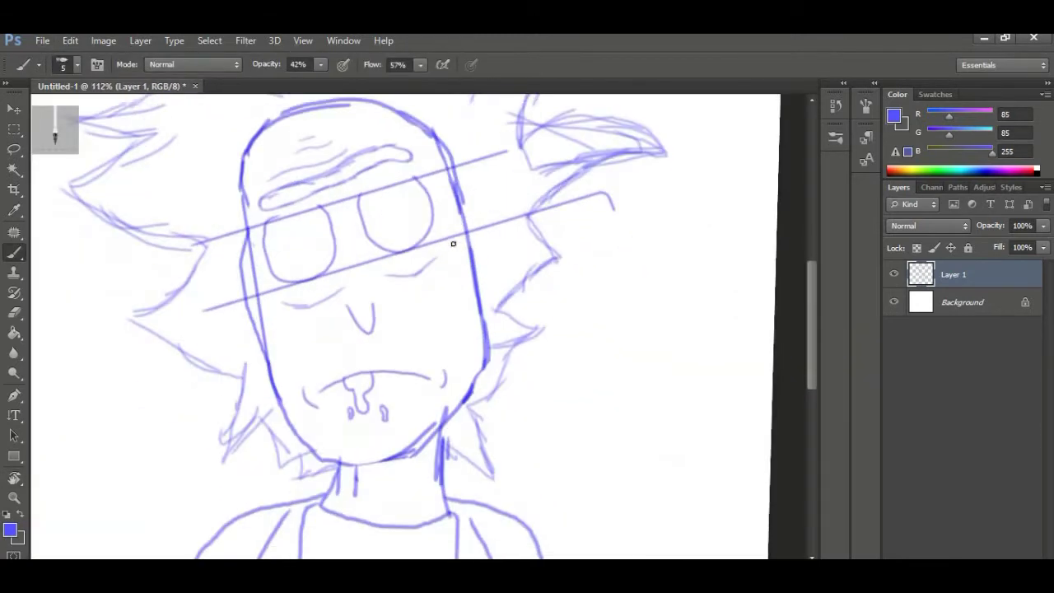
pyautogui.hotkey('ctrl', '0')
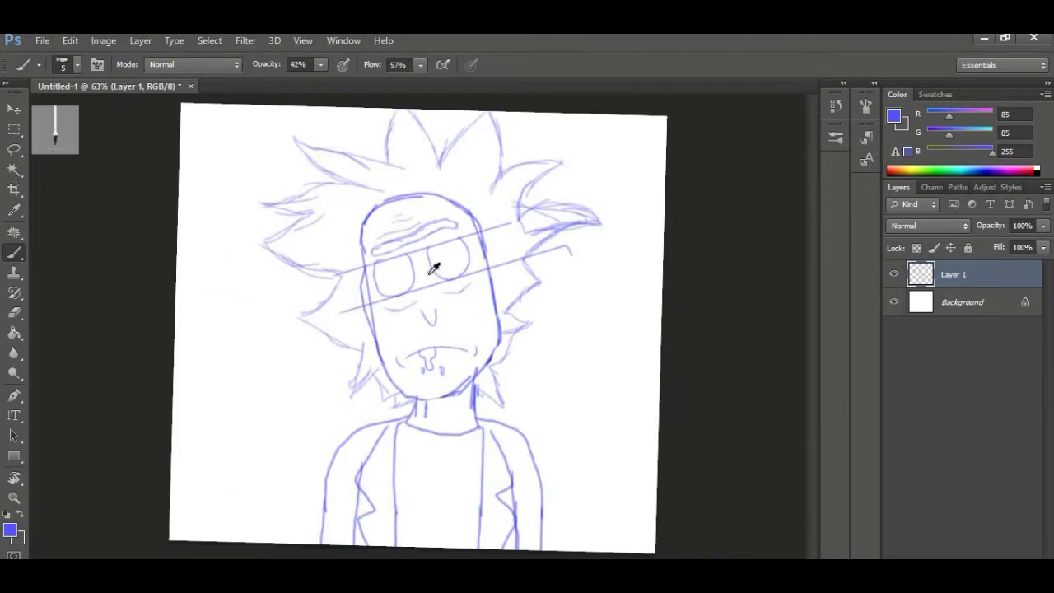
pyautogui.scroll(5, 435, 267)
pyautogui.scroll(1, 501, 299)
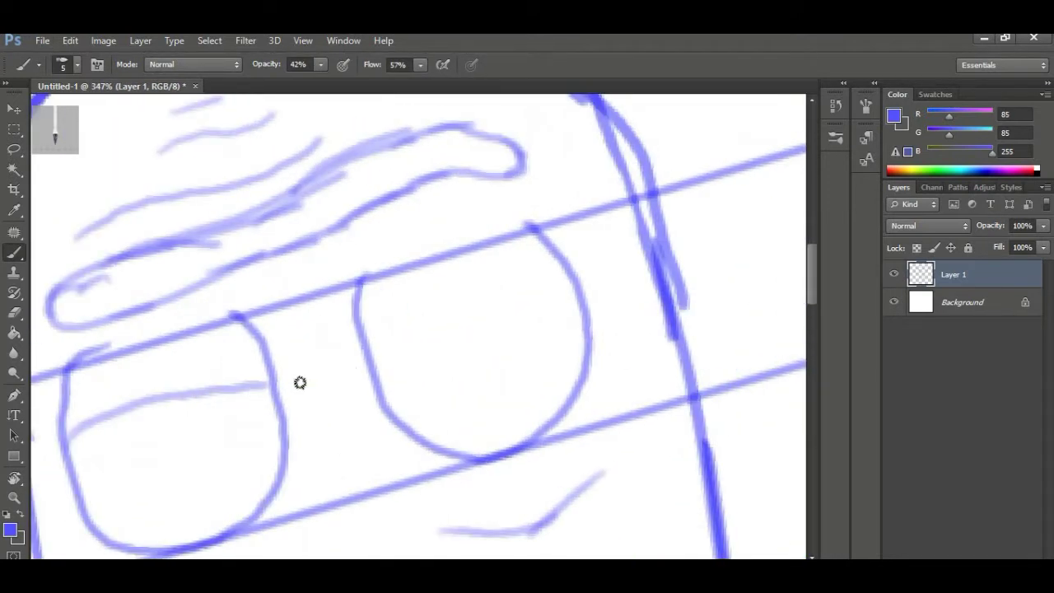
pyautogui.moveTo(435, 313); pyautogui.dragTo(593, 292)
pyautogui.press('e')
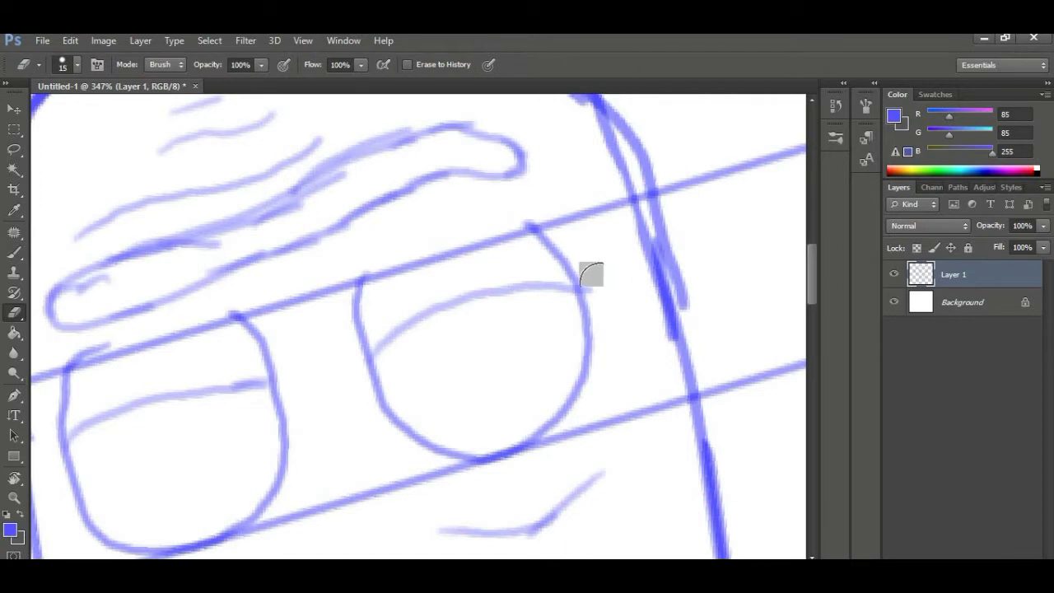
pyautogui.click(600, 283)
# - Switch to a round brush preset, reduce its size to 6 px and set its opacity to 100%
pyautogui.press('b')
pyautogui.rightClick(475, 319)
pyautogui.click(569, 428)
pyautogui.click(440, 339)
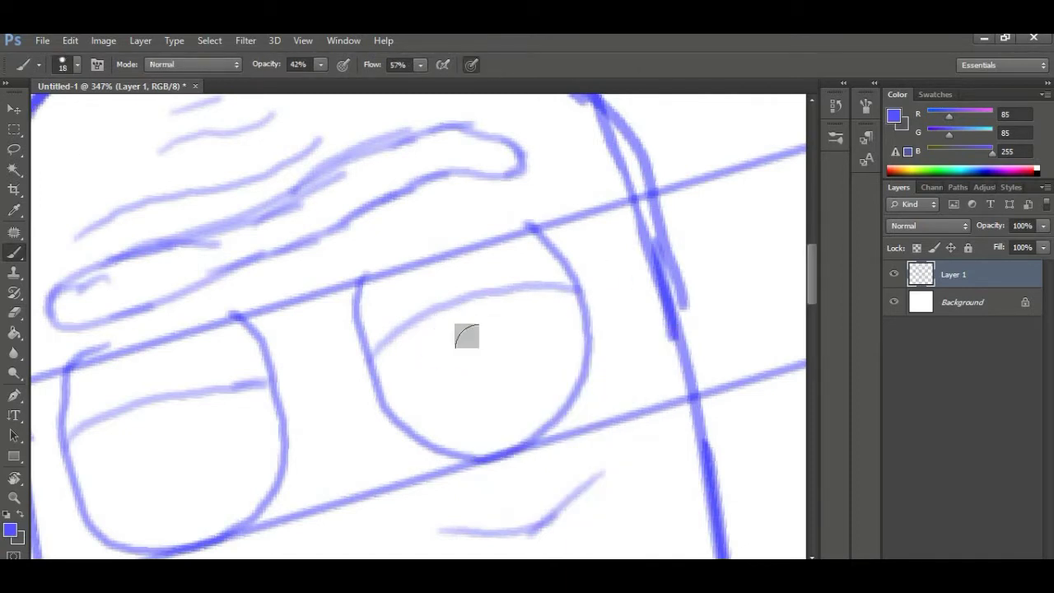
pyautogui.press('[')
pyautogui.press('[')
pyautogui.moveTo(321, 65); pyautogui.dragTo(397, 98)
# - Paint a solid star-shaped pupil beneath the eyelid line in each eye
pyautogui.moveTo(498, 328); pyautogui.dragTo(477, 350)
pyautogui.moveTo(477, 327)
pyautogui.mouseDown()
pyautogui.moveTo(498, 356)
pyautogui.moveTo(462, 362)
pyautogui.mouseUp()
pyautogui.moveTo(484, 308); pyautogui.dragTo(485, 339)
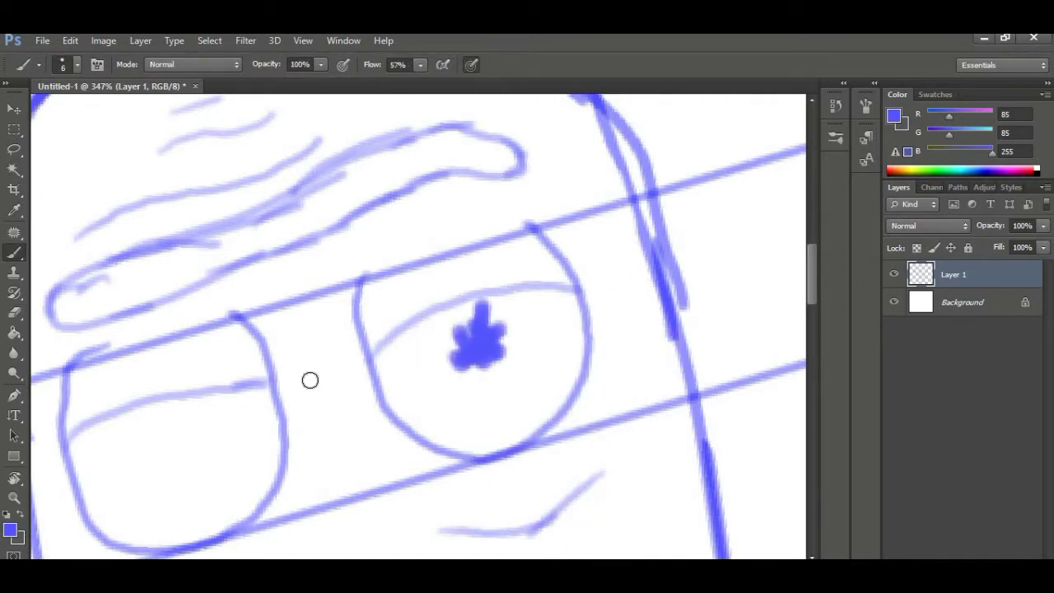
pyautogui.moveTo(311, 379); pyautogui.dragTo(514, 318)
pyautogui.moveTo(382, 363)
pyautogui.mouseDown()
pyautogui.moveTo(370, 385)
pyautogui.moveTo(400, 391)
pyautogui.mouseUp()
pyautogui.moveTo(411, 362)
pyautogui.mouseDown()
pyautogui.moveTo(359, 395)
pyautogui.moveTo(385, 400)
pyautogui.mouseUp()
pyautogui.scroll(-15, 527, 354)
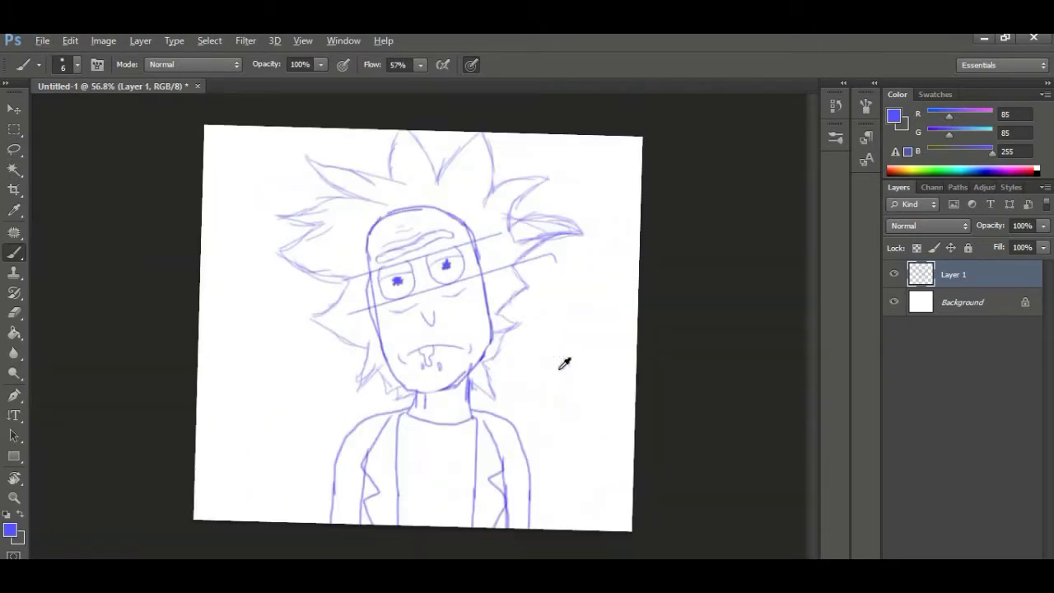
# - Select the nose outline with the Lasso and reposition it using Free Transform
pyautogui.scroll(4, 560, 362)
pyautogui.scroll(6, 506, 362)
pyautogui.press('l')
pyautogui.moveTo(511, 387)
pyautogui.mouseDown()
pyautogui.moveTo(400, 458)
pyautogui.moveTo(474, 460)
pyautogui.mouseUp()
pyautogui.hotkey('ctrl', 't')
pyautogui.moveTo(560, 360)
pyautogui.mouseDown()
pyautogui.moveTo(680, 282)
pyautogui.moveTo(525, 365)
pyautogui.moveTo(531, 294)
pyautogui.moveTo(555, 236)
pyautogui.moveTo(551, 265)
pyautogui.mouseUp()
pyautogui.press('Return')
pyautogui.scroll(-5, 464, 301)
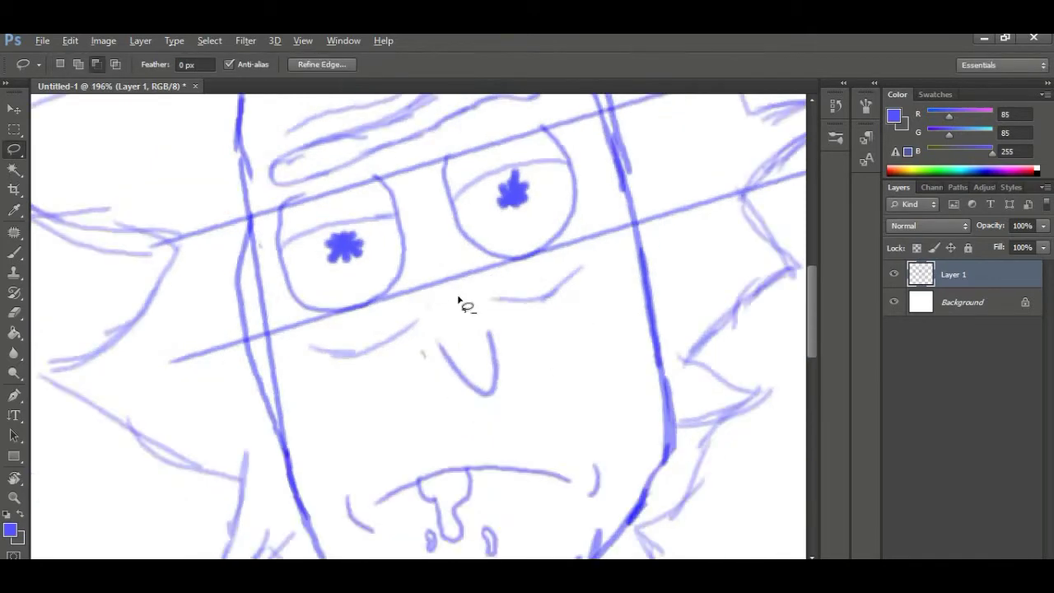
# - Rotate the view, lasso the nose area again and nudge it slightly with Free Transform
pyautogui.press('r')
pyautogui.moveTo(464, 301)
pyautogui.mouseDown()
pyautogui.moveTo(650, 246)
pyautogui.moveTo(631, 299)
pyautogui.mouseUp()
pyautogui.press('l')
pyautogui.moveTo(484, 324)
pyautogui.mouseDown()
pyautogui.moveTo(471, 388)
pyautogui.moveTo(490, 328)
pyautogui.moveTo(575, 313)
pyautogui.mouseUp()
pyautogui.hotkey('ctrl', 't')
pyautogui.moveTo(491, 355); pyautogui.dragTo(494, 353)
pyautogui.press('Return')
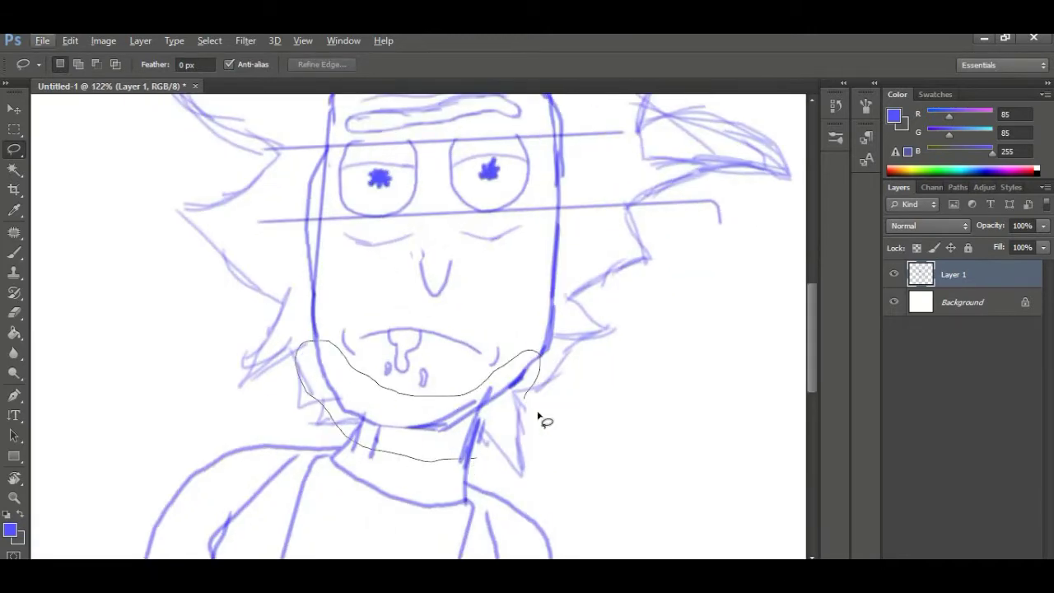
# - Lasso the chin and jawline and shift them slightly upward with Free Transform to shorten the face
pyautogui.moveTo(538, 415); pyautogui.dragTo(532, 401)
pyautogui.hotkey('ctrl', 't')
pyautogui.moveTo(663, 331); pyautogui.dragTo(663, 308)
pyautogui.moveTo(458, 432); pyautogui.dragTo(458, 425)
pyautogui.press('Return')
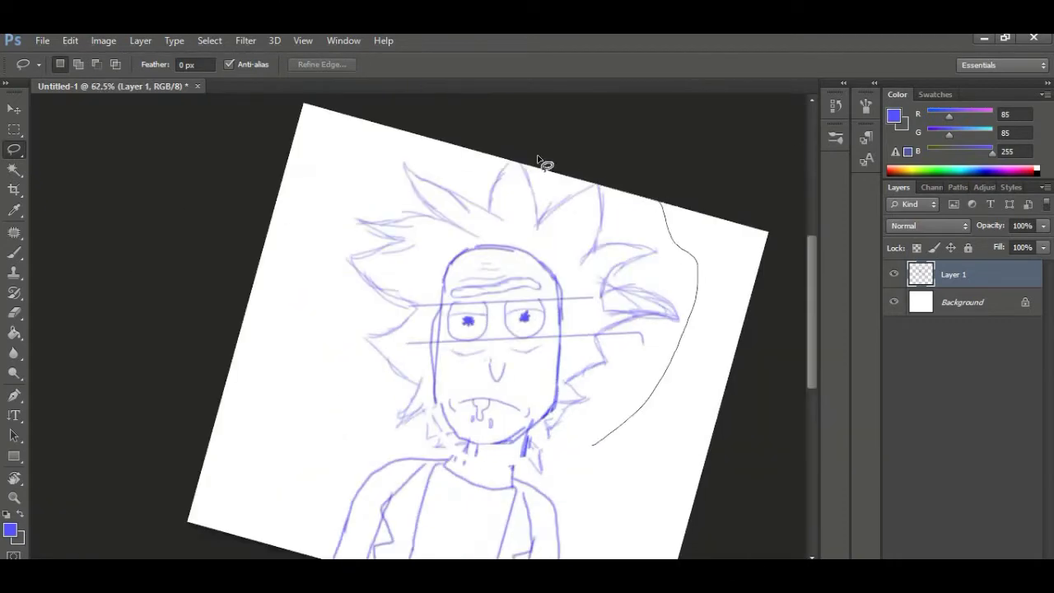
# - Lasso the head and hair together and nudge them slightly down toward the collar with Free Transform
pyautogui.moveTo(539, 160)
pyautogui.mouseDown()
pyautogui.moveTo(419, 443)
pyautogui.moveTo(612, 466)
pyautogui.mouseUp()
pyautogui.hotkey('ctrl', 't')
pyautogui.moveTo(624, 392); pyautogui.dragTo(628, 400)
pyautogui.press('Return')
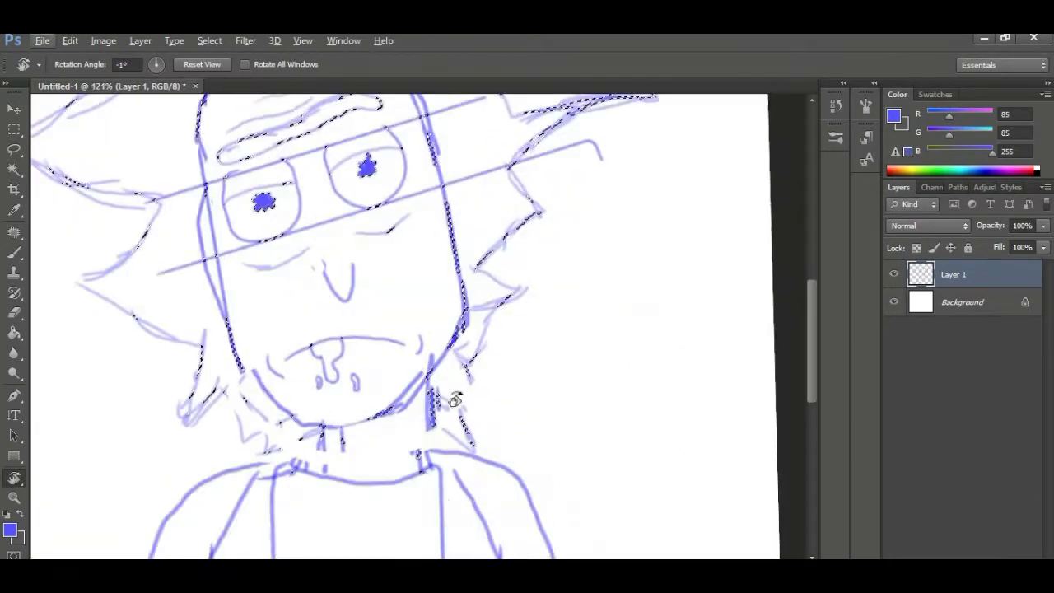
pyautogui.press('c')
pyautogui.scroll(-5, 577, 390)
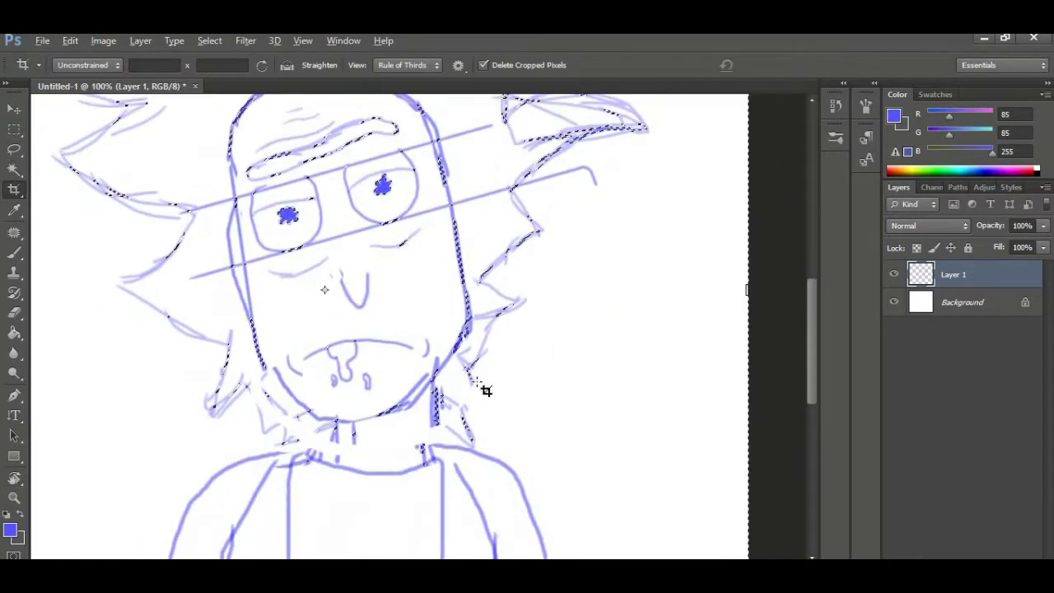
pyautogui.press('Escape')
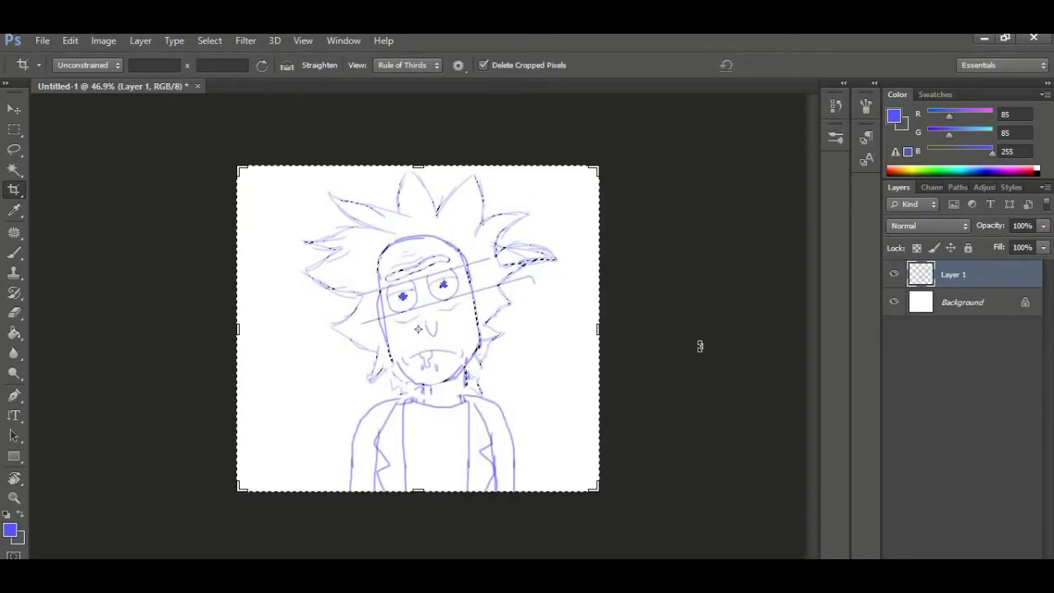
# - Lasso the head and hair, move them about 0.14 in left and 0.29 in down, and clear the selection
pyautogui.press('l')
pyautogui.scroll(4, 414, 346)
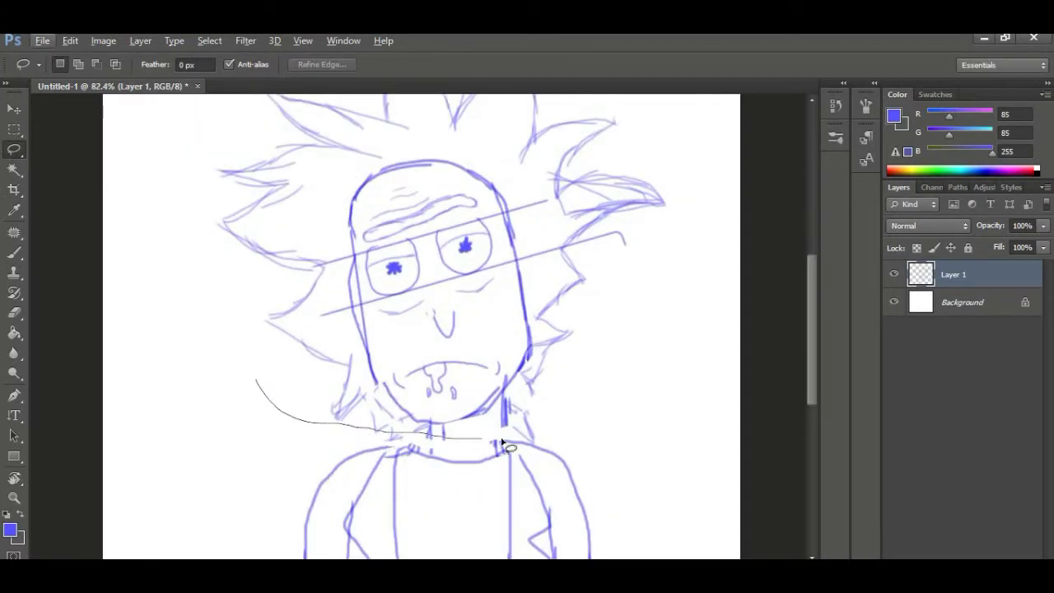
pyautogui.moveTo(256, 380); pyautogui.dragTo(412, 66)
pyautogui.hotkey('ctrl', 't')
pyautogui.moveTo(544, 276); pyautogui.dragTo(537, 290)
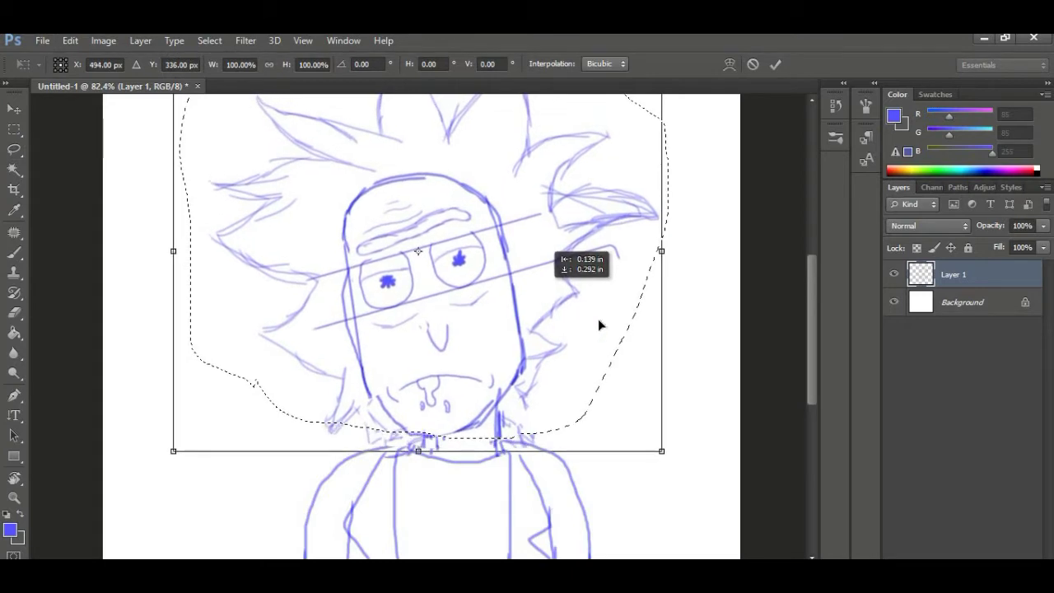
pyautogui.press('Return')
pyautogui.hotkey('ctrl', 'd')
# - Add a new layer above the sketch, switch to the Brush tool and make Layer 1 active
pyautogui.scroll(-4, 428, 318)
pyautogui.scroll(5, 456, 344)
pyautogui.scroll(-1, 420, 348)
pyautogui.click(999, 566)
pyautogui.scroll(-1, 332, 379)
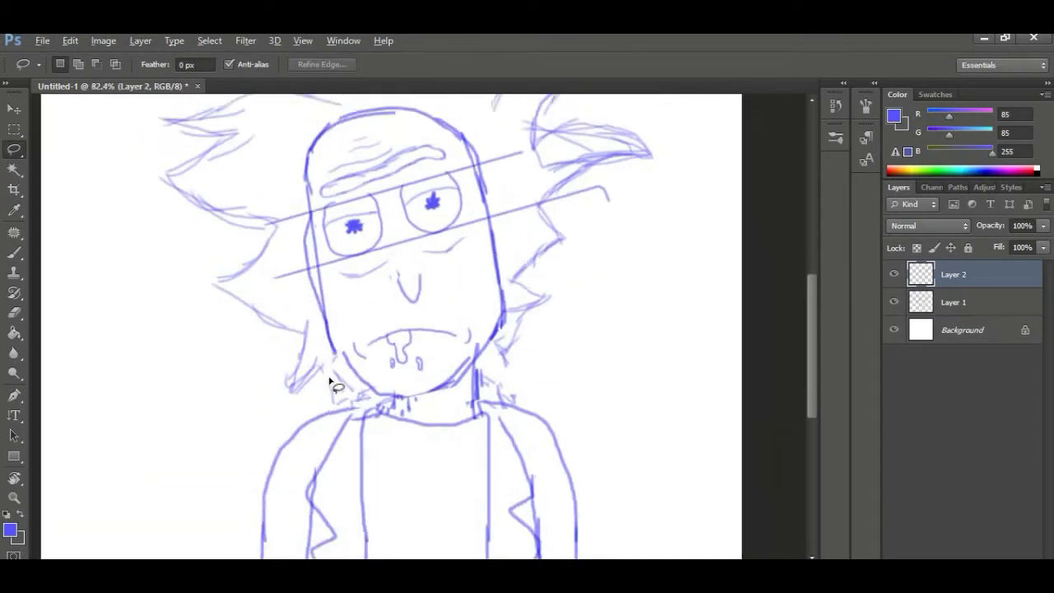
pyautogui.scroll(2, 402, 379)
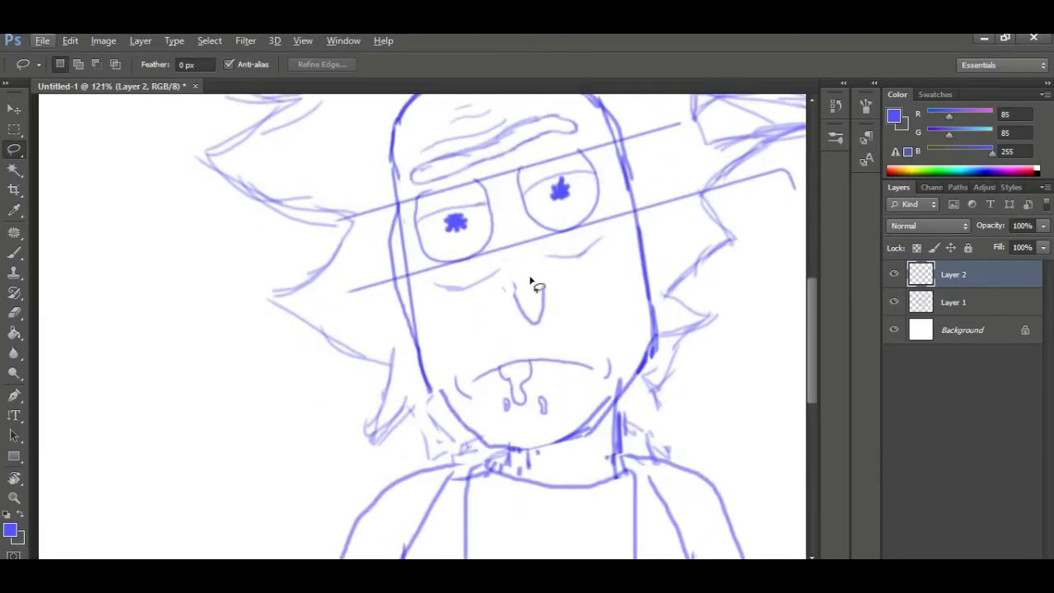
pyautogui.scroll(2, 502, 271)
pyautogui.press('b')
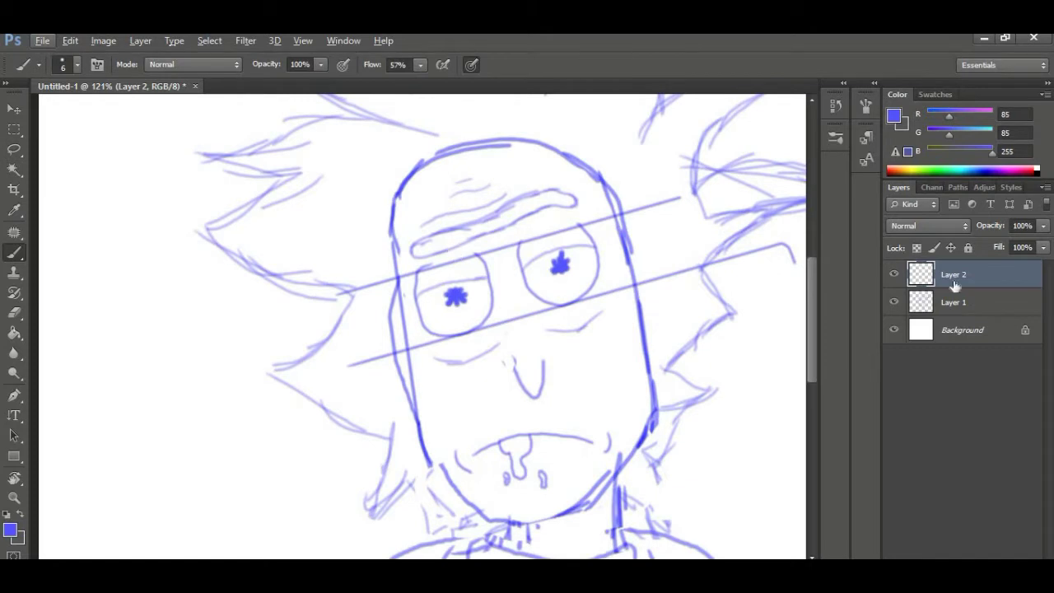
pyautogui.click(955, 303)
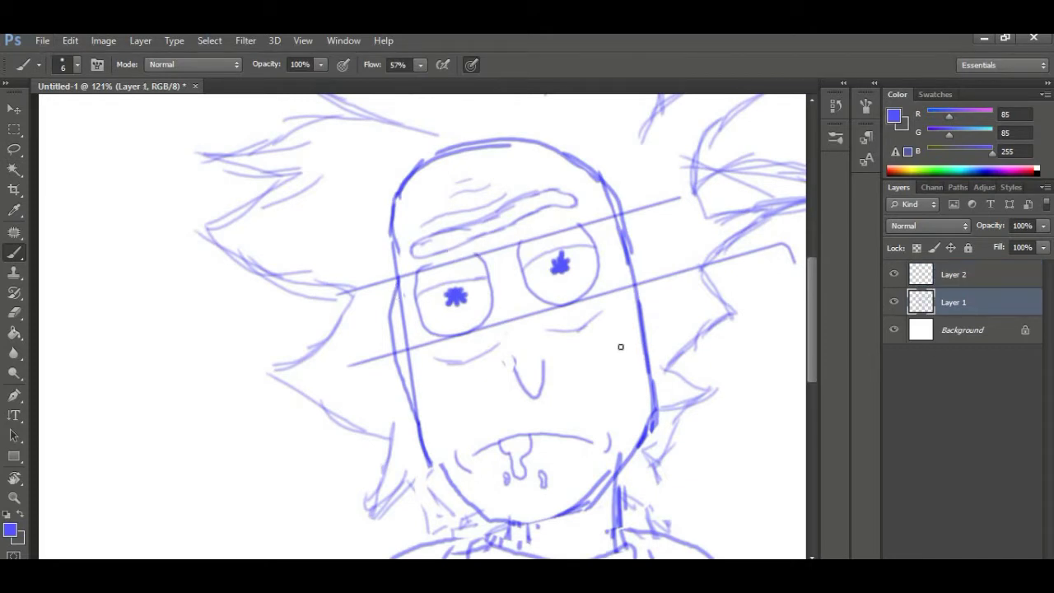
# - Undo the last brush action on Layer 1, make Layer 2 active and set the brush opacity to 55%
pyautogui.scroll(2, 616, 346)
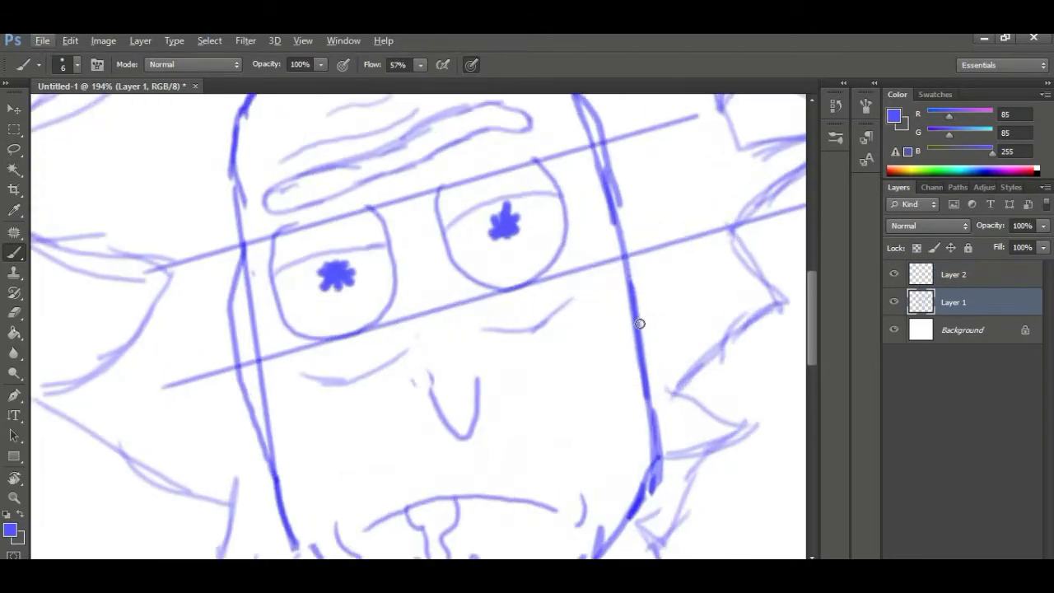
pyautogui.hotkey('ctrl', 'z')
pyautogui.click(955, 274)
pyautogui.click(322, 65)
pyautogui.moveTo(318, 79); pyautogui.dragTo(284, 80)
# - Sketch an ear in blue on each side of the face at eye-to-nose height on Layer 2
pyautogui.moveTo(633, 257)
pyautogui.mouseDown()
pyautogui.moveTo(652, 245)
pyautogui.moveTo(697, 268)
pyautogui.mouseUp()
pyautogui.moveTo(678, 249); pyautogui.dragTo(690, 370)
pyautogui.moveTo(689, 295); pyautogui.dragTo(646, 369)
pyautogui.moveTo(302, 324)
pyautogui.mouseDown()
pyautogui.moveTo(484, 302)
pyautogui.moveTo(477, 292)
pyautogui.mouseUp()
pyautogui.moveTo(423, 324)
pyautogui.mouseDown()
pyautogui.moveTo(378, 381)
pyautogui.moveTo(420, 422)
pyautogui.mouseUp()
pyautogui.moveTo(390, 382)
pyautogui.mouseDown()
pyautogui.moveTo(420, 437)
pyautogui.moveTo(449, 426)
pyautogui.mouseUp()
pyautogui.scroll(-3, 566, 388)
pyautogui.moveTo(568, 386); pyautogui.dragTo(471, 395)
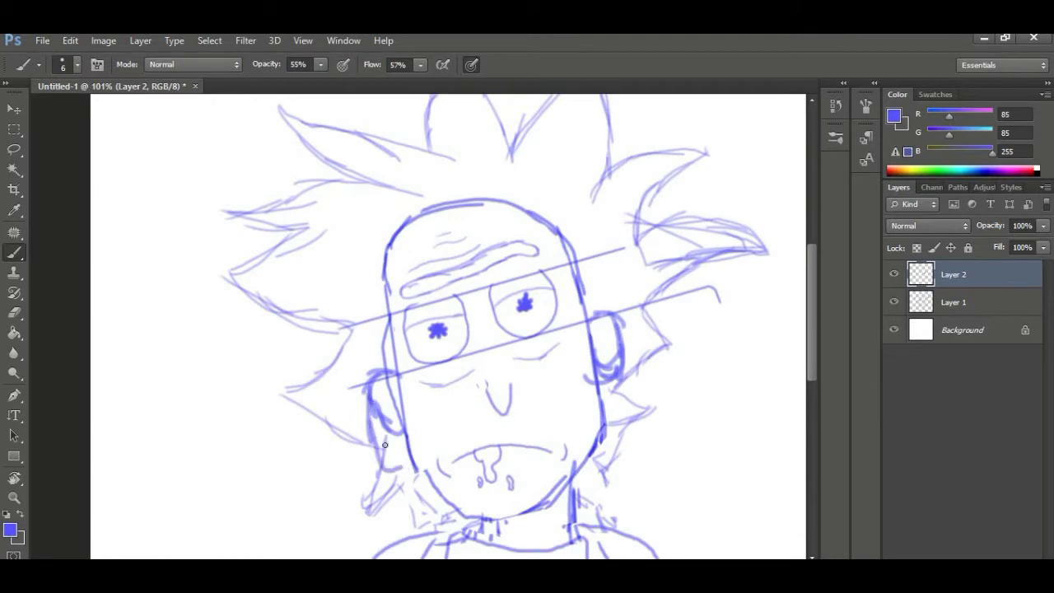
pyautogui.scroll(-3, 655, 437)
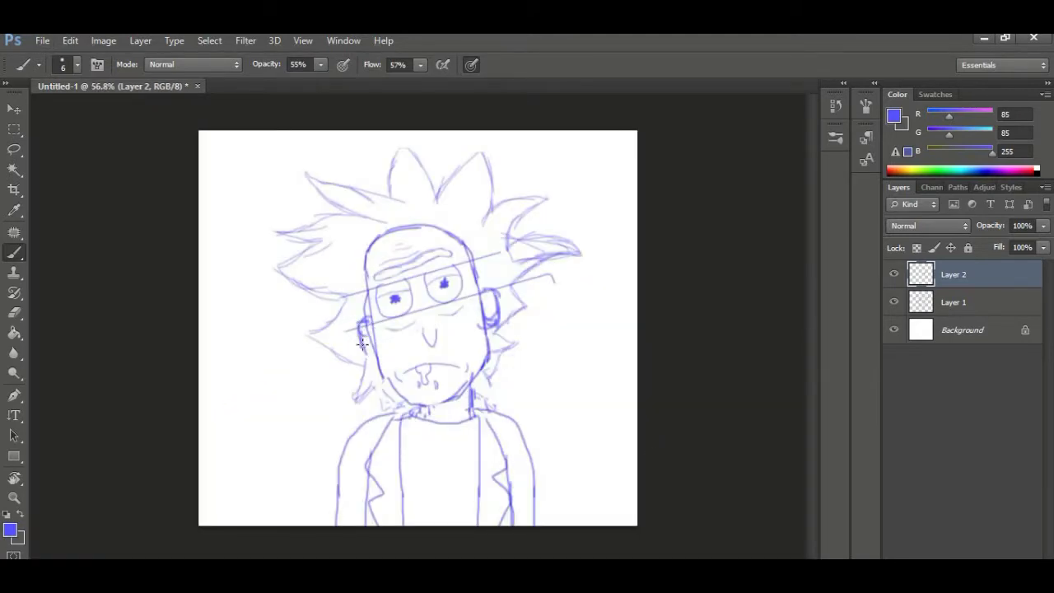
# - Merge the ear sketch on Layer 2 down into the character sketch on Layer 1
pyautogui.scroll(2, 431, 346)
pyautogui.rightClick(948, 276)
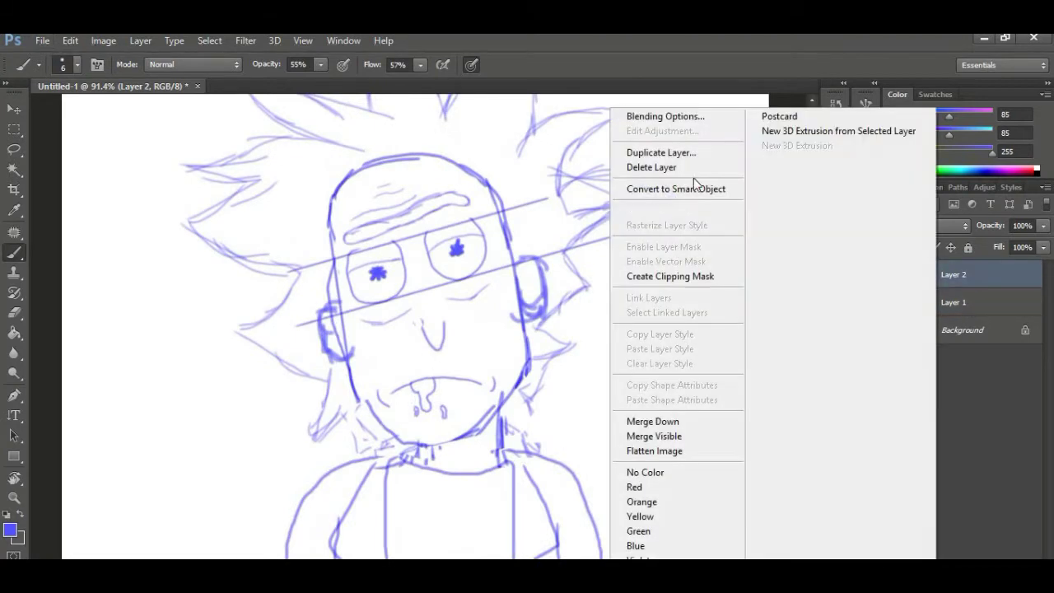
pyautogui.click(653, 421)
# - Try the 11 px brush preset with a test stroke beside the character and undo the stroke
pyautogui.scroll(-5, 486, 467)
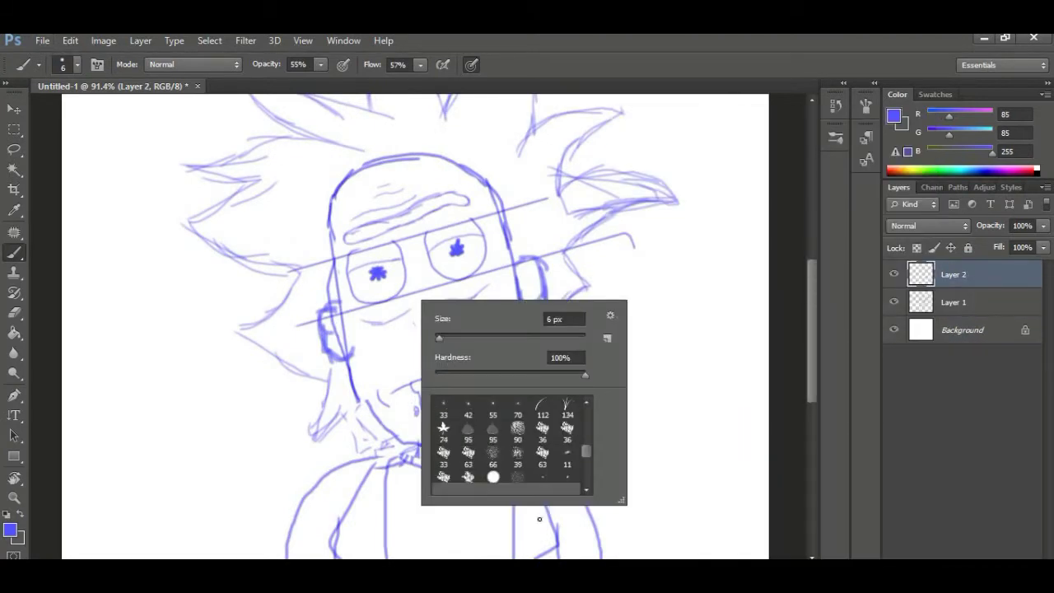
pyautogui.click(567, 408)
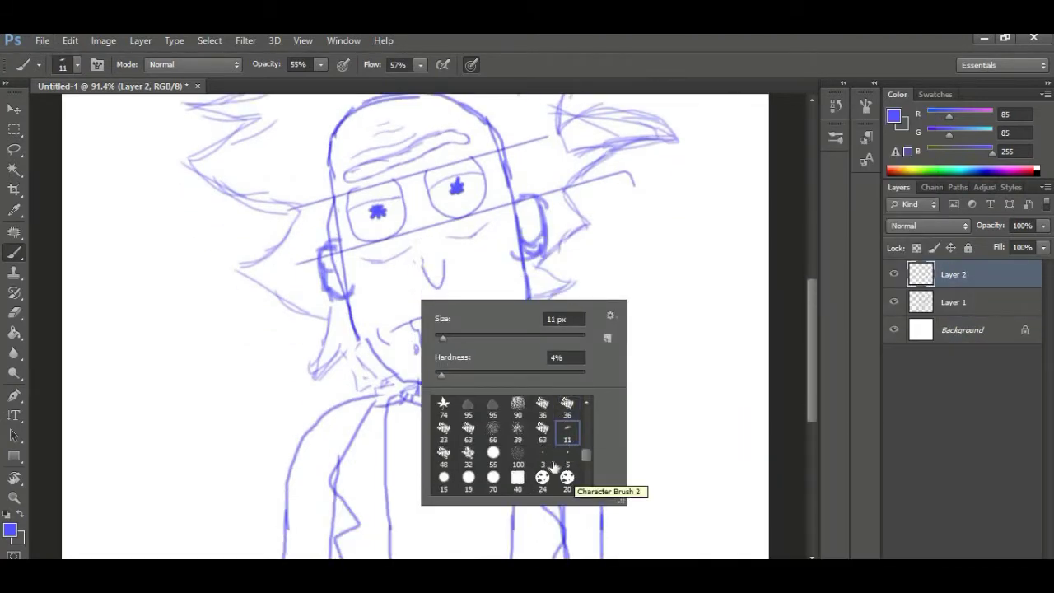
pyautogui.moveTo(106, 301); pyautogui.dragTo(315, 400)
pyautogui.hotkey('ctrl', 'z')
# - Set the foreground colour to black, the brush opacity to 100% and choose the triangular brush preset
pyautogui.click(1037, 172)
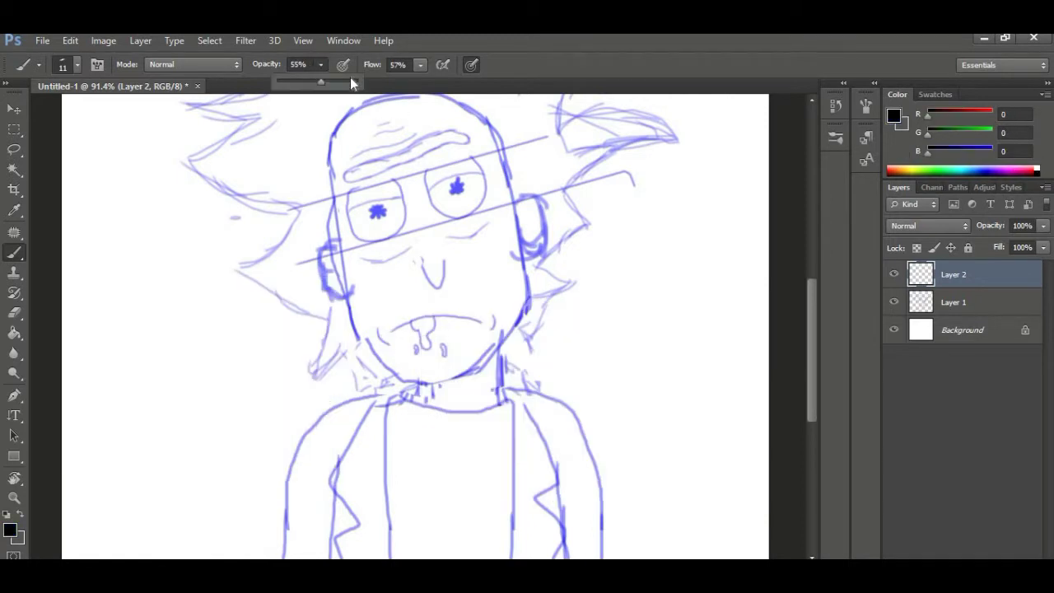
pyautogui.rightClick(222, 239)
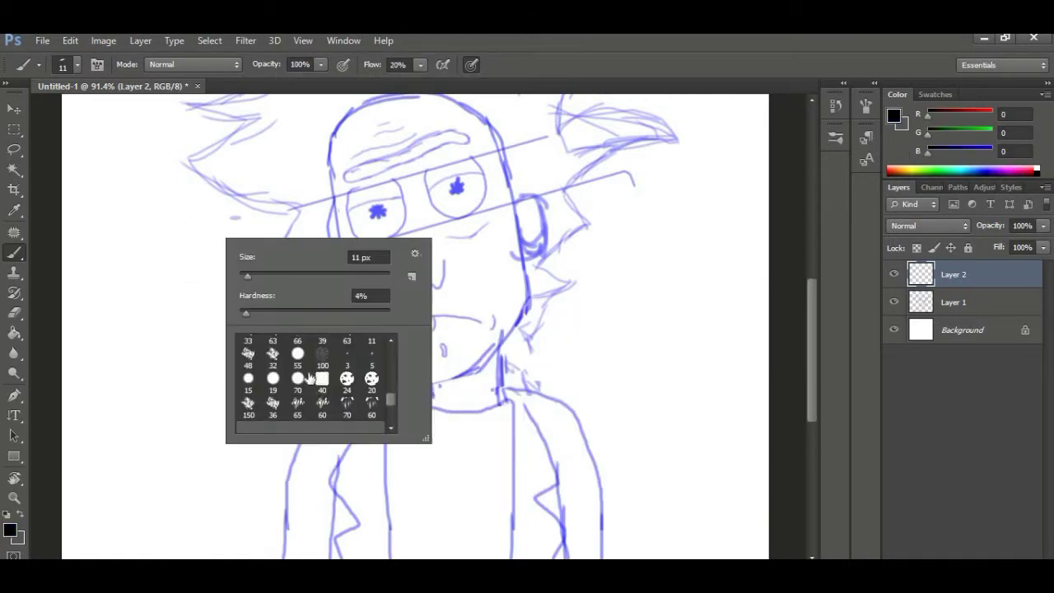
pyautogui.scroll(-3, 310, 379)
pyautogui.click(273, 382)
pyautogui.moveTo(146, 227)
pyautogui.mouseDown()
pyautogui.moveTo(541, 349)
pyautogui.moveTo(329, 437)
pyautogui.mouseUp()
pyautogui.hotkey('ctrl', 'alt', 'z')
# - Set the triangular brush to 8 px with 100% flow, undoing the test strokes on the face
pyautogui.scroll(7, 337, 279)
pyautogui.rightClick(404, 264)
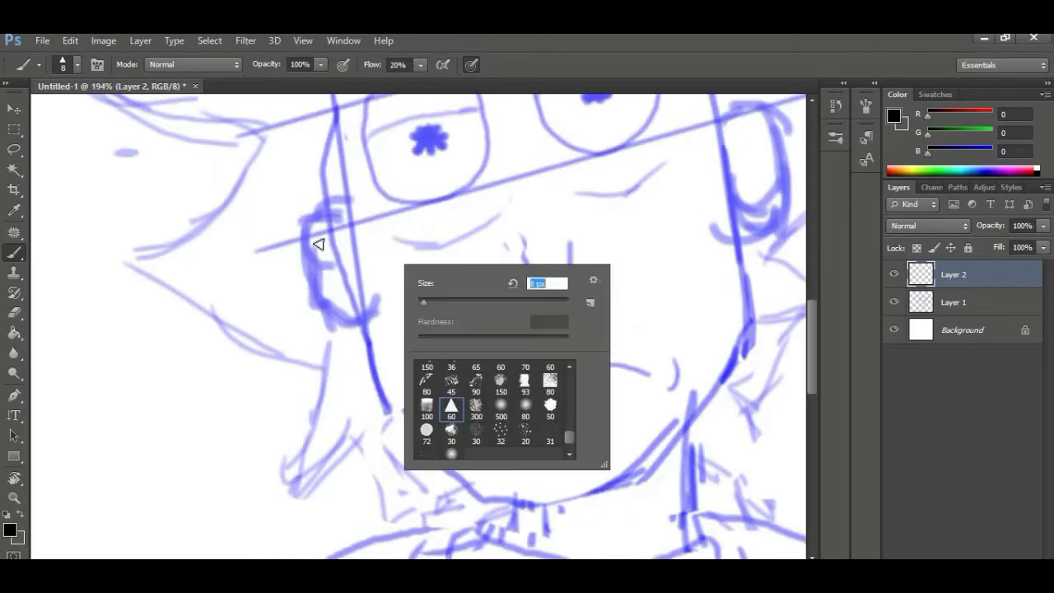
pyautogui.scroll(6, 332, 262)
pyautogui.moveTo(349, 162); pyautogui.dragTo(381, 304)
pyautogui.hotkey('ctrl', 'z')
pyautogui.moveTo(436, 162); pyautogui.dragTo(459, 310)
pyautogui.hotkey('ctrl', 'z')
pyautogui.scroll(-7, 403, 257)
pyautogui.scroll(3, 468, 230)
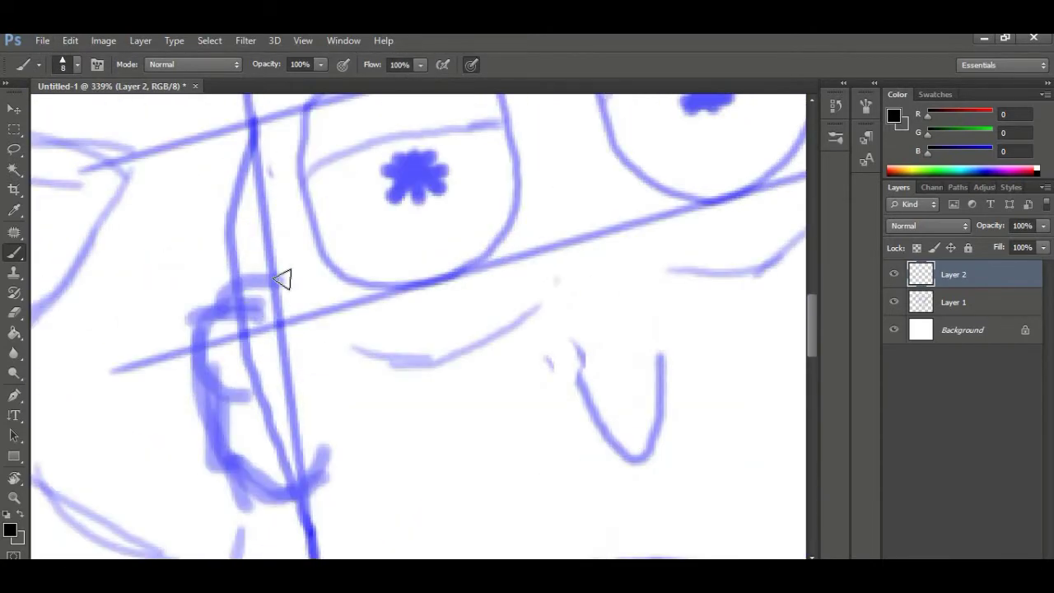
# - Ink the outer outline of the character's left-hand ear in black on Layer 2
pyautogui.moveTo(221, 286)
pyautogui.mouseDown()
pyautogui.moveTo(195, 366)
pyautogui.moveTo(245, 485)
pyautogui.moveTo(305, 487)
pyautogui.mouseUp()
pyautogui.scroll(-3, 348, 318)
pyautogui.scroll(3, 346, 322)
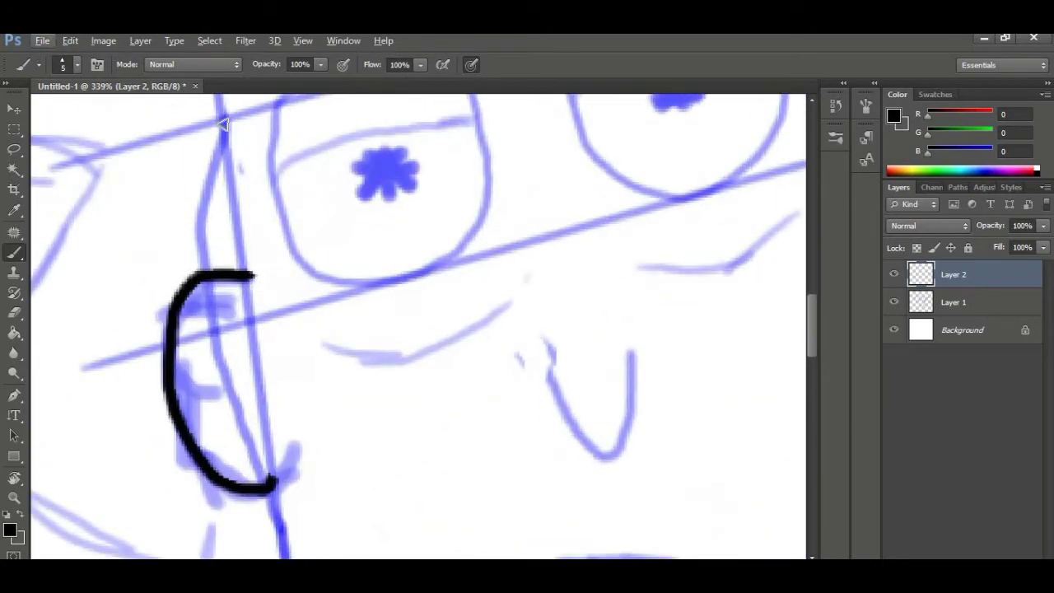
# - Ink the side of the face past the left-hand ear with a 5 px brush and undo the last unwanted strokes
pyautogui.moveTo(222, 119); pyautogui.dragTo(224, 221)
pyautogui.moveTo(243, 282)
pyautogui.mouseDown()
pyautogui.moveTo(287, 550)
pyautogui.moveTo(241, 197)
pyautogui.moveTo(324, 377)
pyautogui.moveTo(579, 470)
pyautogui.moveTo(700, 394)
pyautogui.mouseUp()
pyautogui.moveTo(571, 396); pyautogui.dragTo(207, 442)
pyautogui.moveTo(528, 106)
pyautogui.mouseDown()
pyautogui.moveTo(503, 284)
pyautogui.moveTo(437, 384)
pyautogui.moveTo(317, 454)
pyautogui.mouseUp()
pyautogui.scroll(-4, 370, 330)
pyautogui.scroll(-1, 371, 313)
pyautogui.hotkey('ctrl', 'alt', 'z')
pyautogui.hotkey('ctrl', 'alt', 'z')
# - Ink the curved mouth line and the crease at each corner with a 3 px brush
pyautogui.scroll(8, 299, 313)
pyautogui.press('[')
pyautogui.press('[')
pyautogui.press('[')
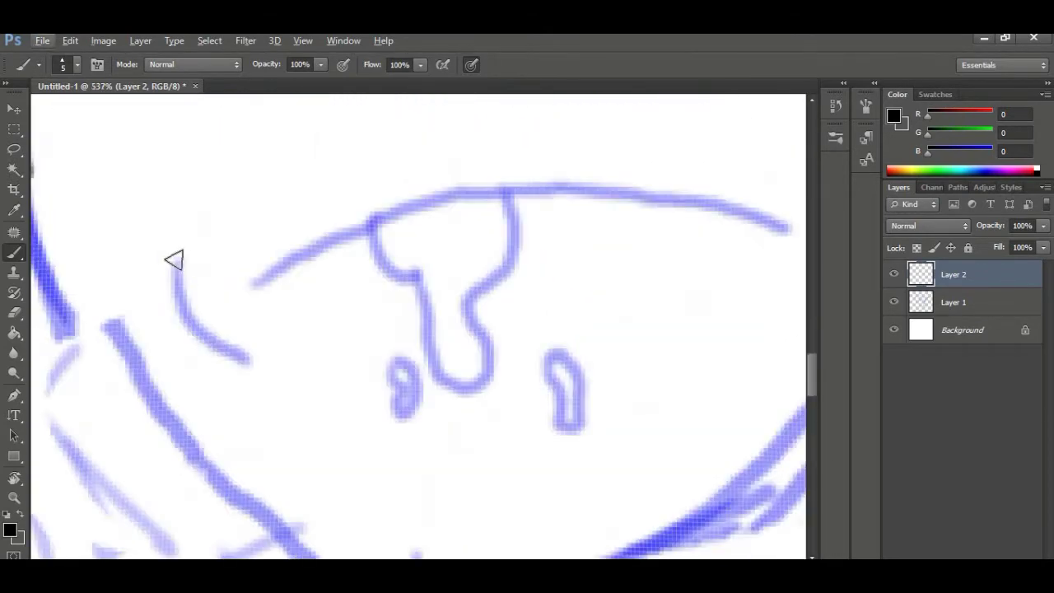
pyautogui.press('F1')
pyautogui.click(548, 274)
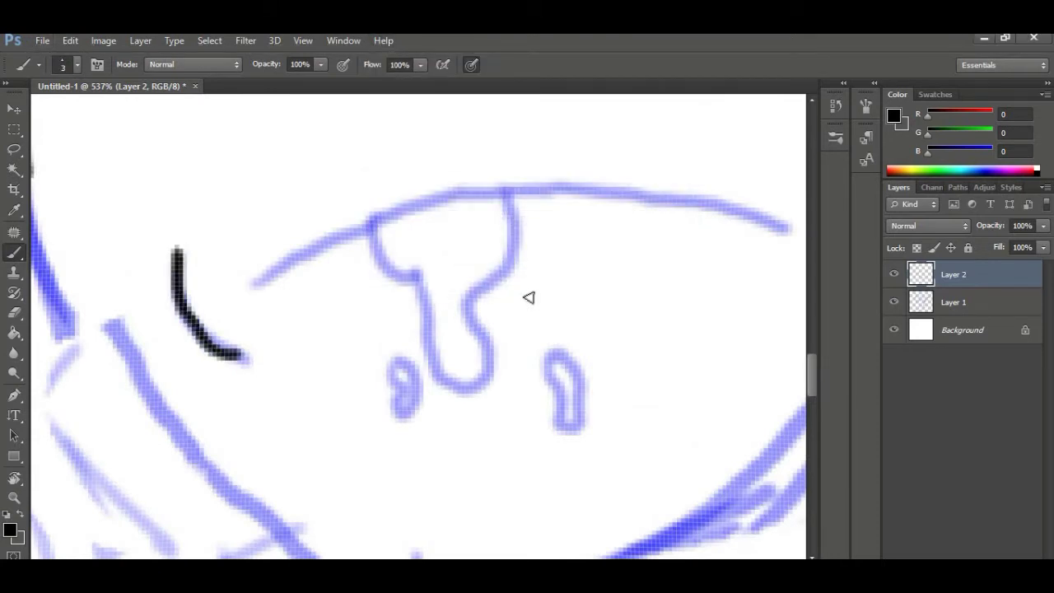
pyautogui.moveTo(295, 262)
pyautogui.mouseDown()
pyautogui.moveTo(504, 201)
pyautogui.moveTo(772, 223)
pyautogui.mouseUp()
pyautogui.moveTo(638, 238); pyautogui.dragTo(326, 218)
pyautogui.moveTo(537, 153); pyautogui.dragTo(552, 216)
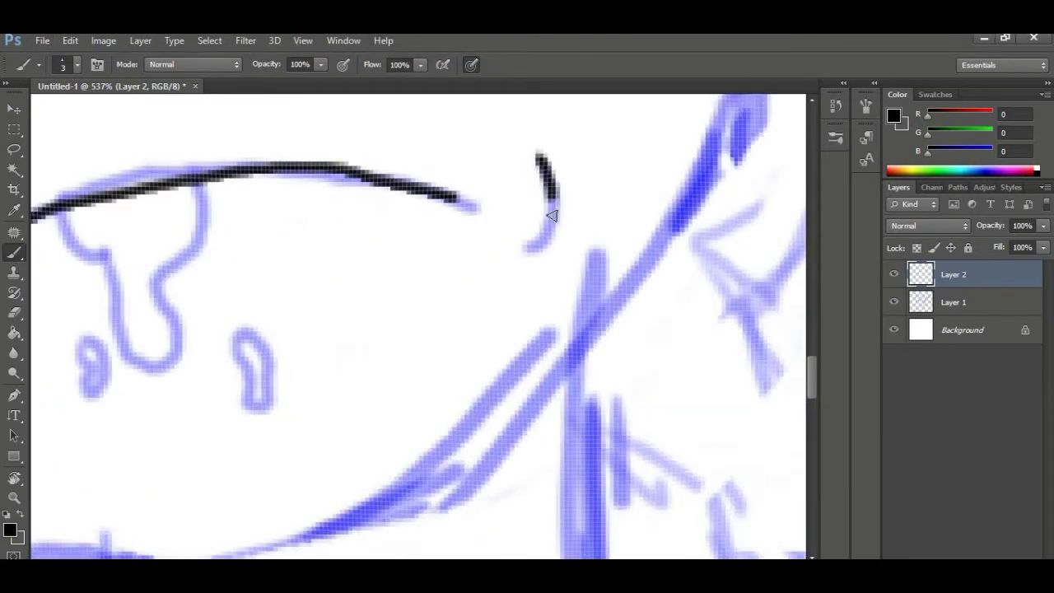
# - Ink the drool hanging from the mouth and the two small droplets beside it
pyautogui.hscroll(-5, 326, 293)
pyautogui.moveTo(248, 206); pyautogui.dragTo(267, 253)
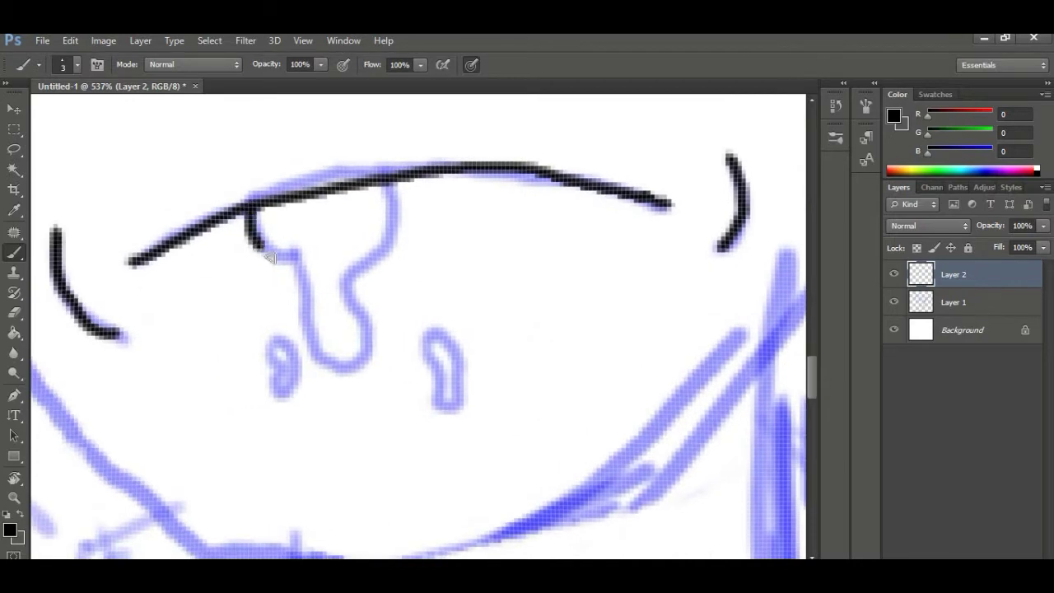
pyautogui.scroll(-1, 296, 260)
pyautogui.hscroll(-1, 297, 260)
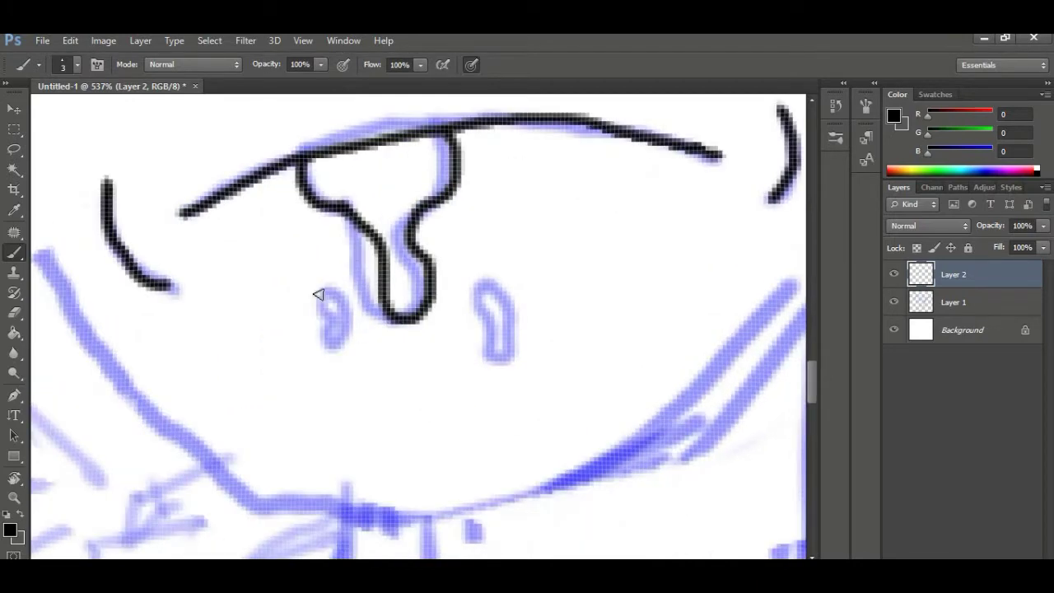
pyautogui.moveTo(315, 289); pyautogui.dragTo(336, 302)
pyautogui.moveTo(484, 325); pyautogui.dragTo(496, 276)
pyautogui.scroll(-5, 506, 289)
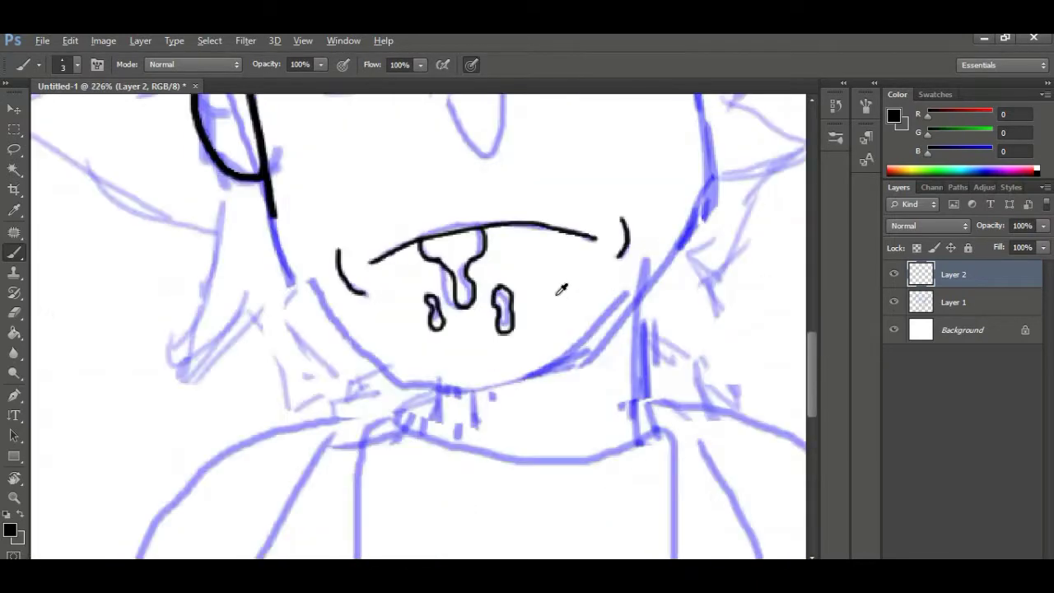
# - Ink the jaw and chin in one thick curve from below the left-hand ear to the opposite cheek with a 5 px brush
pyautogui.scroll(4, 333, 268)
pyautogui.hotkey('ctrl', 'z')
pyautogui.press(']')
pyautogui.moveTo(210, 132)
pyautogui.mouseDown()
pyautogui.moveTo(260, 259)
pyautogui.moveTo(498, 463)
pyautogui.moveTo(704, 438)
pyautogui.mouseUp()
pyautogui.moveTo(671, 431); pyautogui.dragTo(244, 431)
pyautogui.moveTo(629, 97)
pyautogui.mouseDown()
pyautogui.moveTo(541, 255)
pyautogui.moveTo(301, 434)
pyautogui.moveTo(230, 458)
pyautogui.mouseUp()
pyautogui.scroll(-5, 433, 296)
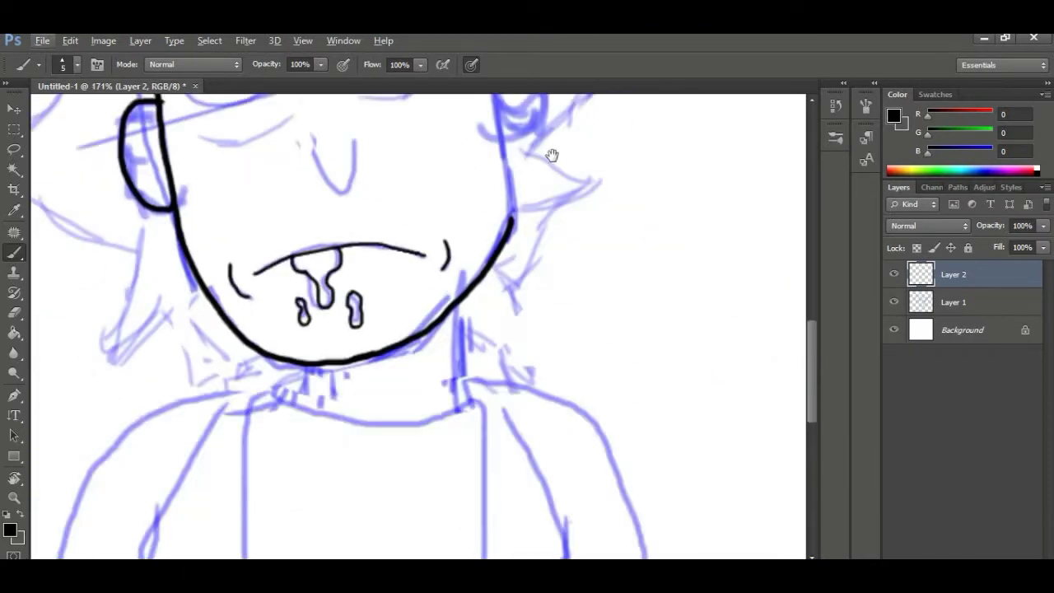
# - Ink the right-hand side of the face from the jaw up to the ear
pyautogui.scroll(4, 552, 156)
pyautogui.moveTo(439, 212)
pyautogui.mouseDown()
pyautogui.moveTo(402, 324)
pyautogui.moveTo(379, 339)
pyautogui.mouseUp()
pyautogui.moveTo(348, 130)
pyautogui.mouseDown()
pyautogui.moveTo(346, 505)
pyautogui.moveTo(357, 470)
pyautogui.moveTo(356, 488)
pyautogui.mouseUp()
pyautogui.hotkey('ctrl', 'z')
pyautogui.press('e')
pyautogui.scroll(-4, 380, 451)
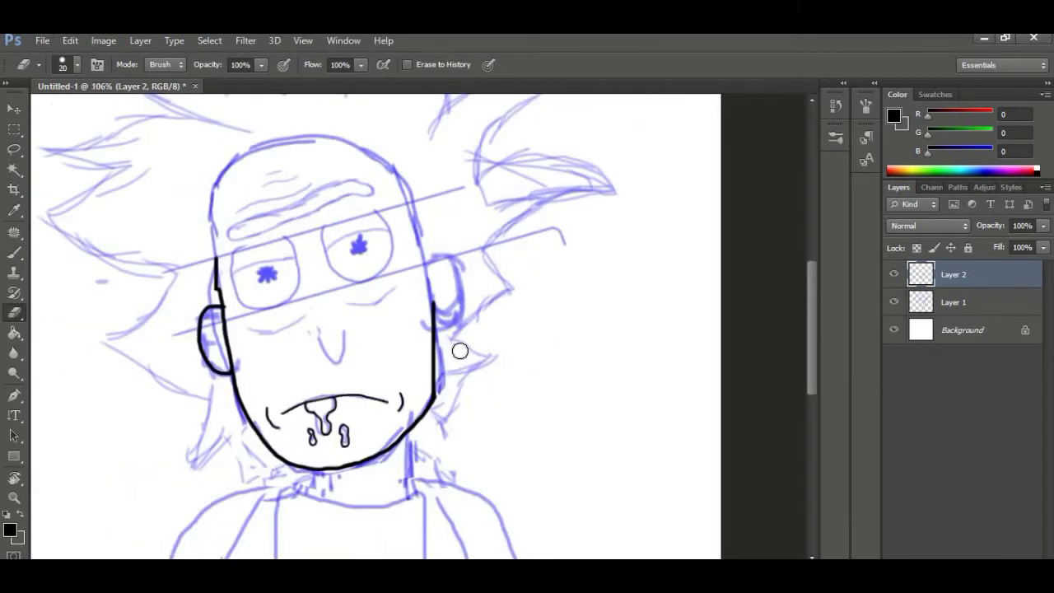
# - Lasso the straight cheek line on the right-hand side, warp it into a curve that meets the jaw, and clear the selection
pyautogui.scroll(3, 458, 348)
pyautogui.press('l')
pyautogui.moveTo(357, 250); pyautogui.dragTo(367, 245)
pyautogui.hotkey('ctrl', 't')
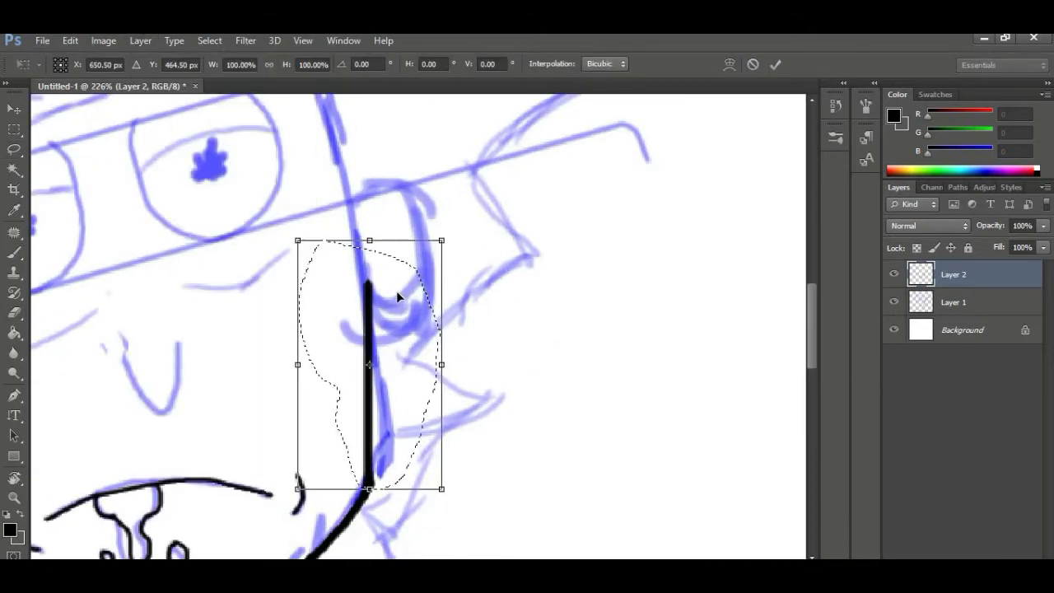
pyautogui.rightClick(397, 291)
pyautogui.click(425, 410)
pyautogui.moveTo(380, 282); pyautogui.dragTo(380, 270)
pyautogui.moveTo(344, 237); pyautogui.dragTo(317, 259)
pyautogui.moveTo(375, 428); pyautogui.dragTo(390, 422)
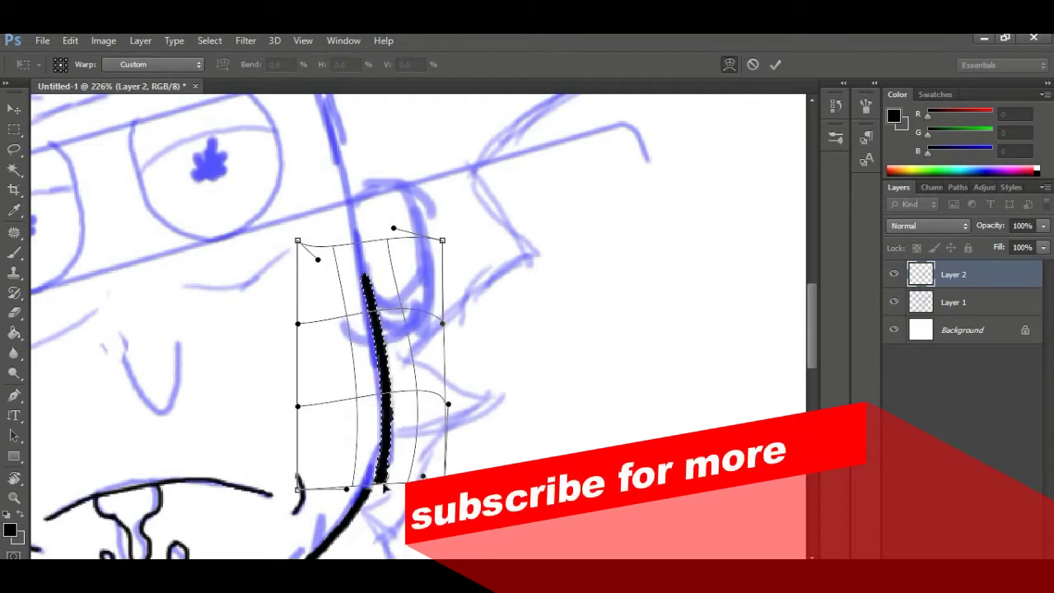
pyautogui.moveTo(382, 485); pyautogui.dragTo(371, 491)
pyautogui.moveTo(370, 252); pyautogui.dragTo(365, 256)
pyautogui.press('Return')
pyautogui.hotkey('ctrl', 'd')
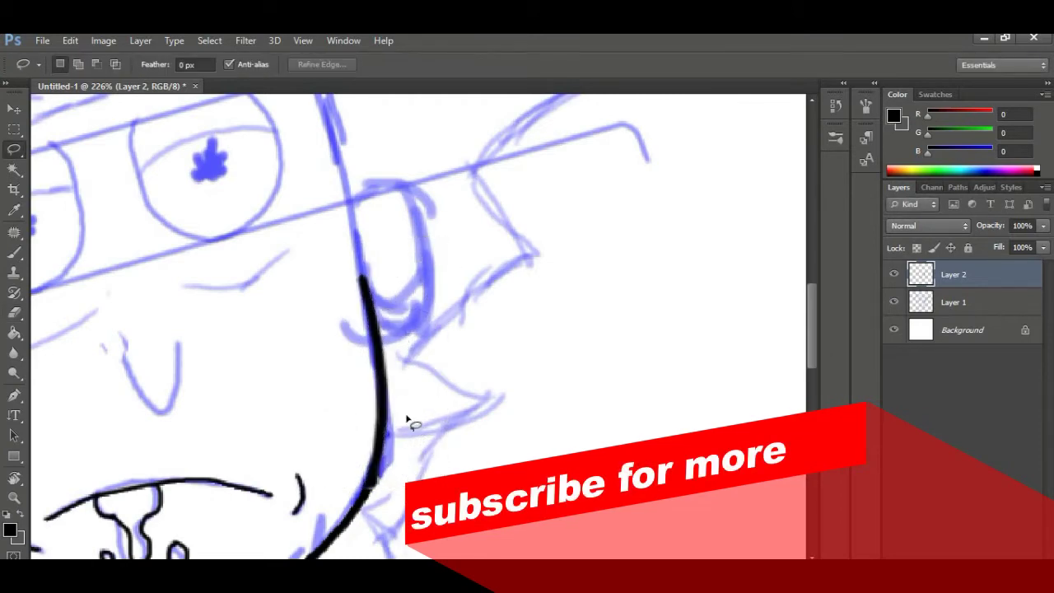
# - Ink the left-hand temple and the curve up to the top of the forehead with the 5 px brush
pyautogui.press('b')
pyautogui.moveTo(210, 272); pyautogui.dragTo(506, 290)
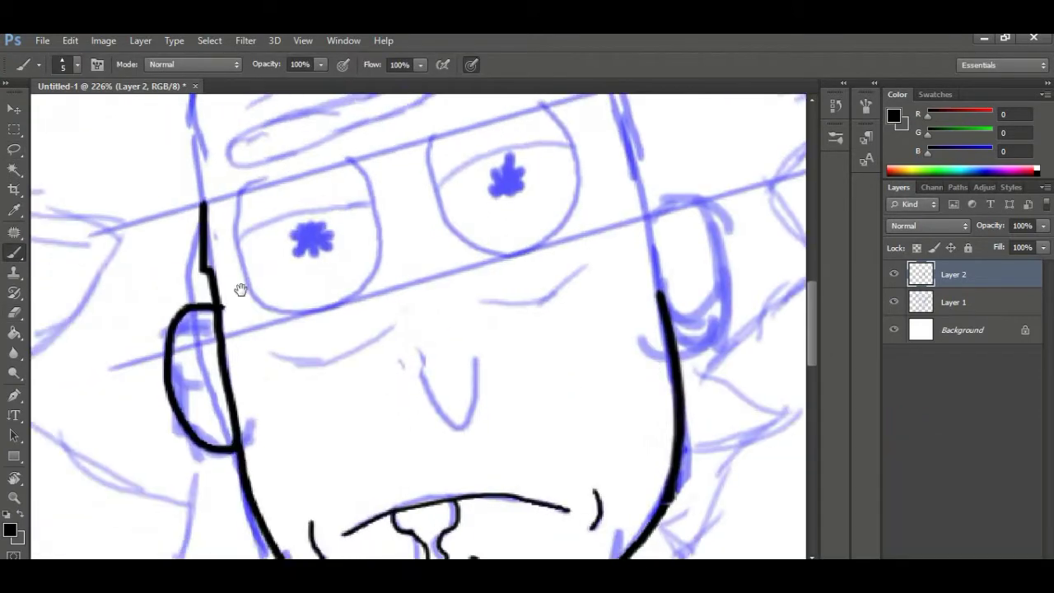
pyautogui.moveTo(240, 289); pyautogui.dragTo(404, 493)
pyautogui.scroll(4, 428, 275)
pyautogui.moveTo(503, 124); pyautogui.dragTo(421, 157)
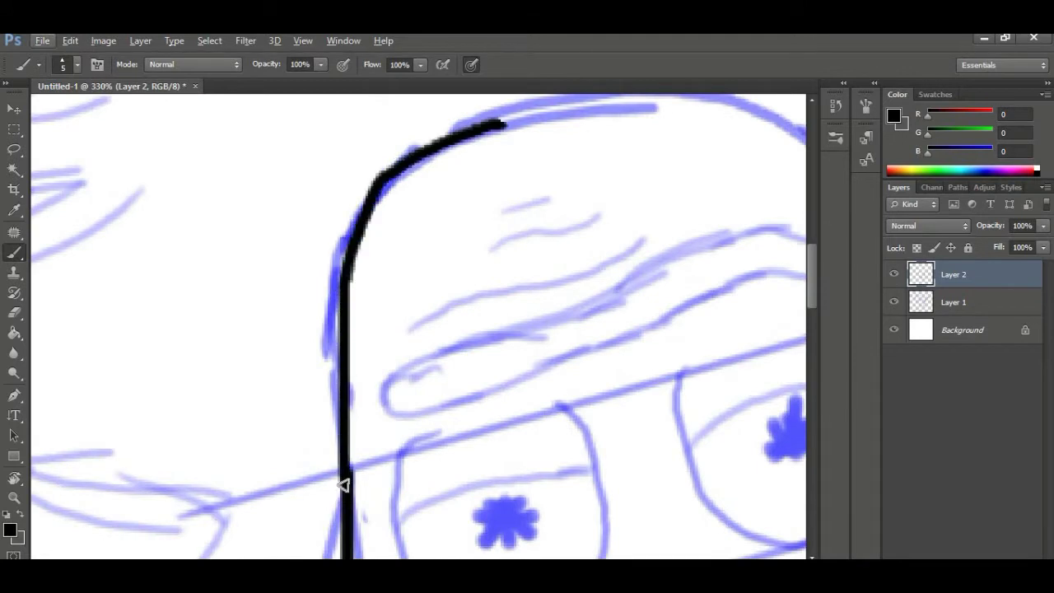
# - Ink the long wavy eyebrow with a 3 px brush and the three wrinkle lines on the forehead above it
pyautogui.press('r')
pyautogui.moveTo(344, 486); pyautogui.dragTo(401, 207)
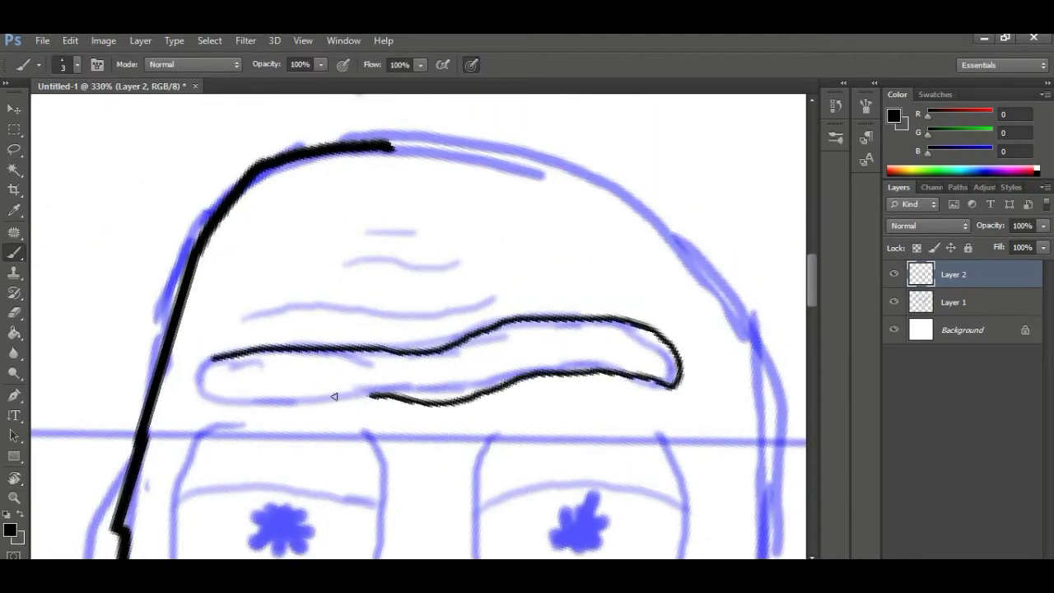
pyautogui.scroll(3, 275, 306)
pyautogui.moveTo(214, 332)
pyautogui.mouseDown()
pyautogui.moveTo(294, 315)
pyautogui.moveTo(482, 327)
pyautogui.moveTo(730, 277)
pyautogui.mouseUp()
pyautogui.moveTo(478, 215); pyautogui.dragTo(481, 211)
pyautogui.moveTo(666, 213); pyautogui.dragTo(478, 221)
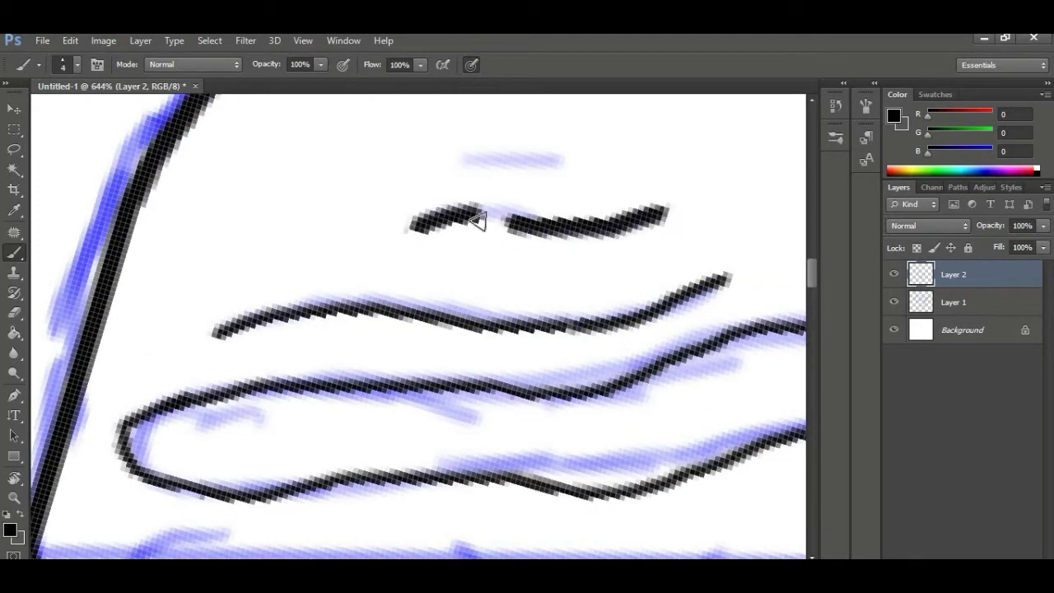
pyautogui.scroll(-4, 426, 221)
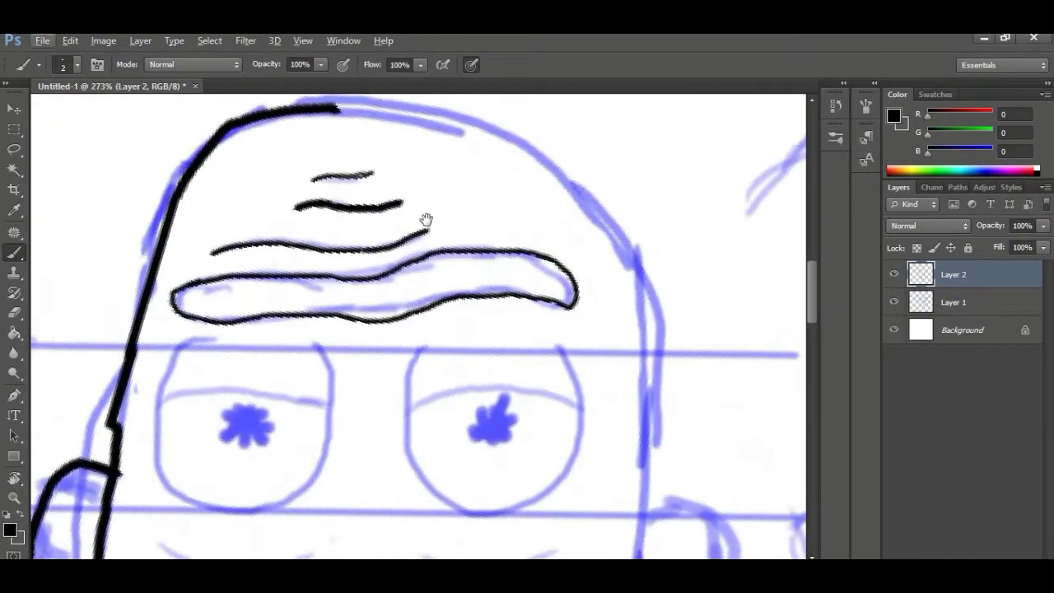
# - Ink the left-hand eye's outline with a 4 px brush, redo its inner upper edge and add the eyelid line
pyautogui.scroll(3, 404, 447)
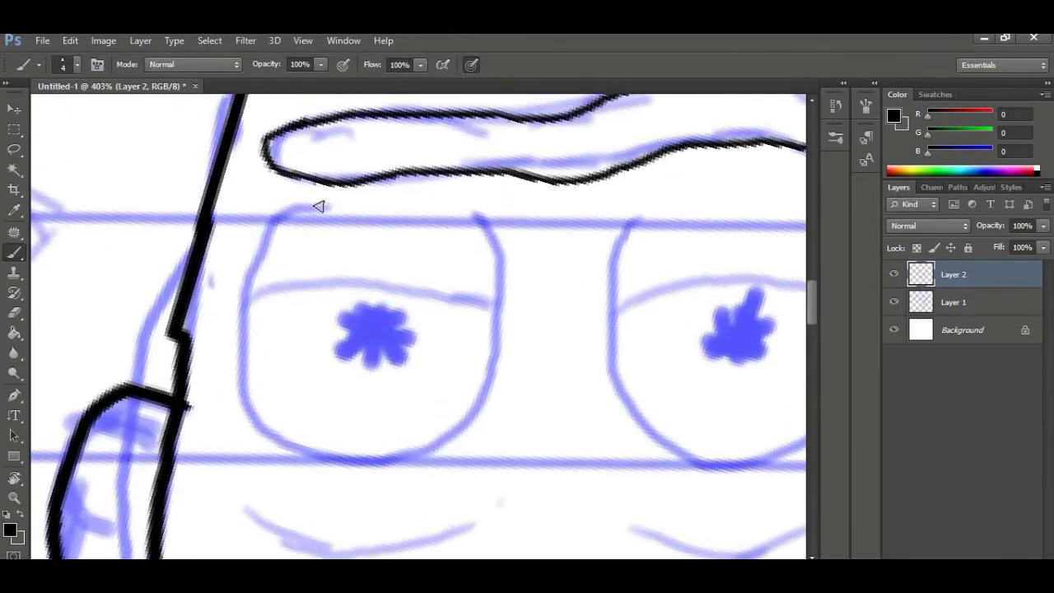
pyautogui.moveTo(243, 394)
pyautogui.mouseDown()
pyautogui.moveTo(302, 451)
pyautogui.moveTo(418, 447)
pyautogui.moveTo(480, 402)
pyautogui.moveTo(498, 270)
pyautogui.mouseUp()
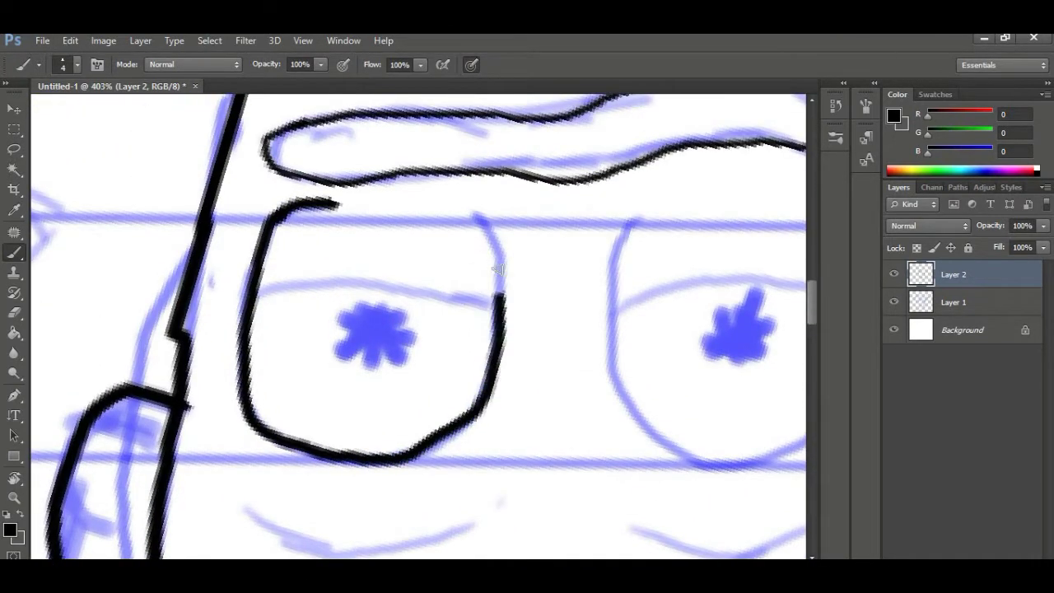
pyautogui.press('e')
pyautogui.moveTo(485, 198); pyautogui.dragTo(498, 311)
pyautogui.press('b')
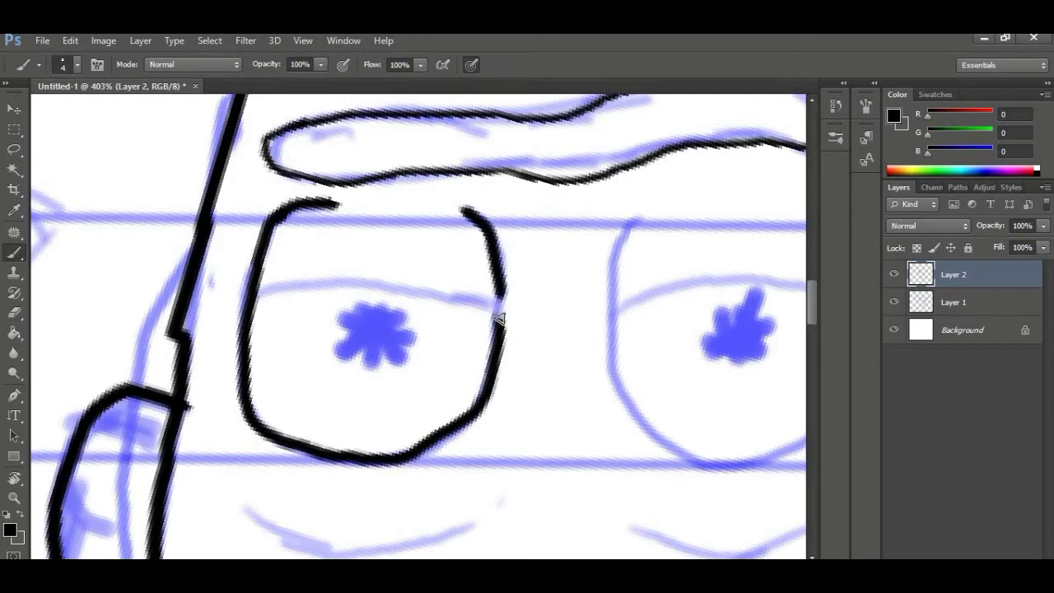
pyautogui.moveTo(350, 284); pyautogui.dragTo(494, 311)
# - Ink the right-hand eye's outline with the 4 px brush, correct its outer edge and add the eyelid line at 3 px
pyautogui.hscroll(5, 396, 282)
pyautogui.moveTo(395, 206); pyautogui.dragTo(375, 288)
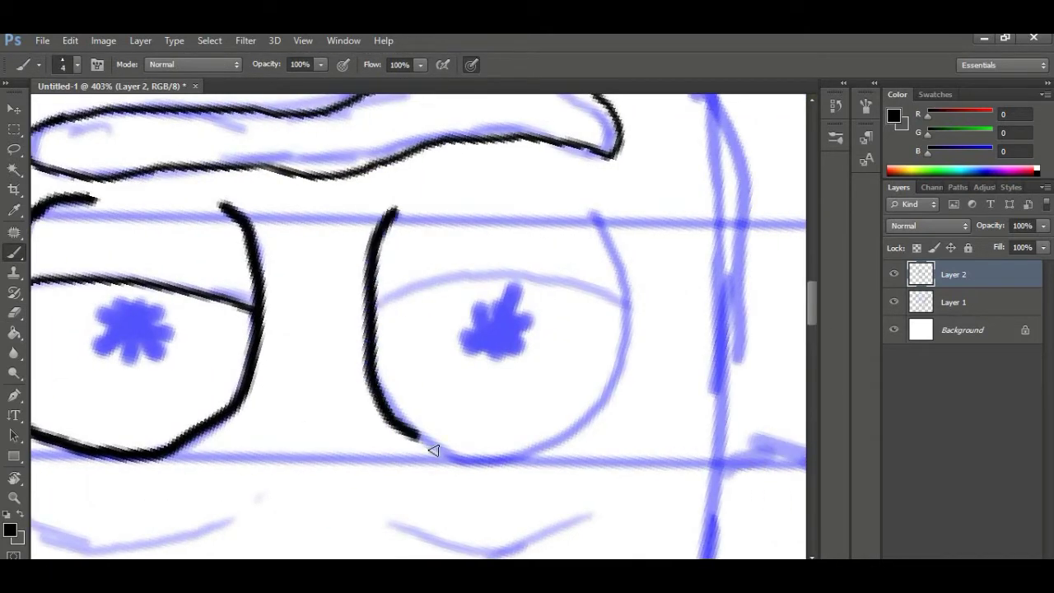
pyautogui.moveTo(433, 451)
pyautogui.mouseDown()
pyautogui.moveTo(546, 457)
pyautogui.moveTo(599, 404)
pyautogui.mouseUp()
pyautogui.press('e')
pyautogui.moveTo(591, 209); pyautogui.dragTo(627, 312)
pyautogui.press('b')
pyautogui.scroll(-4, 527, 284)
pyautogui.scroll(6, 496, 308)
pyautogui.press('[')
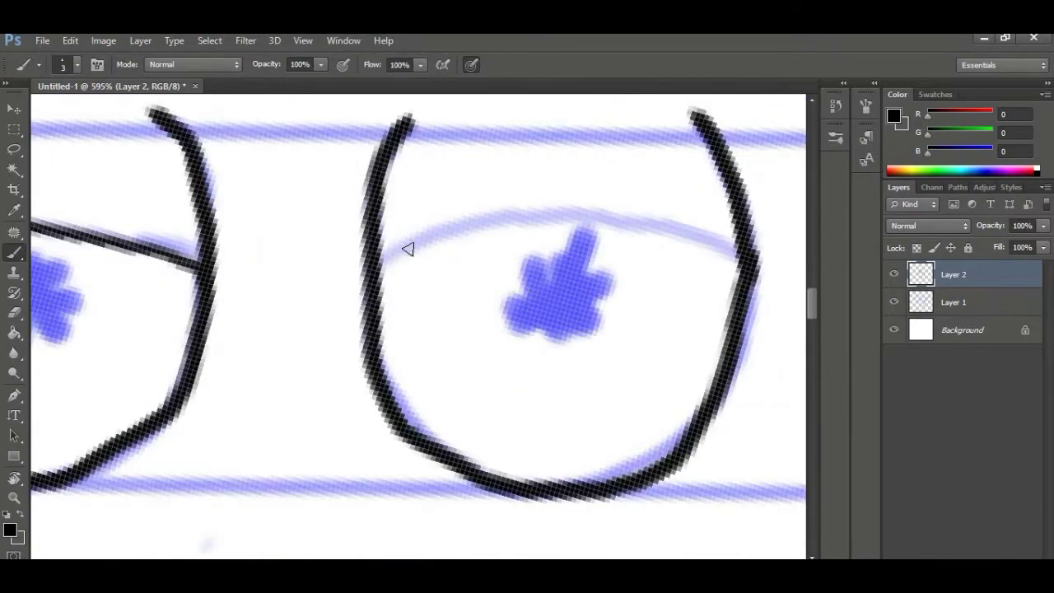
pyautogui.moveTo(408, 249)
pyautogui.mouseDown()
pyautogui.moveTo(543, 216)
pyautogui.moveTo(717, 245)
pyautogui.mouseUp()
# - Ink the curved bag line under each eye with the 3 px brush
pyautogui.scroll(-10, 509, 375)
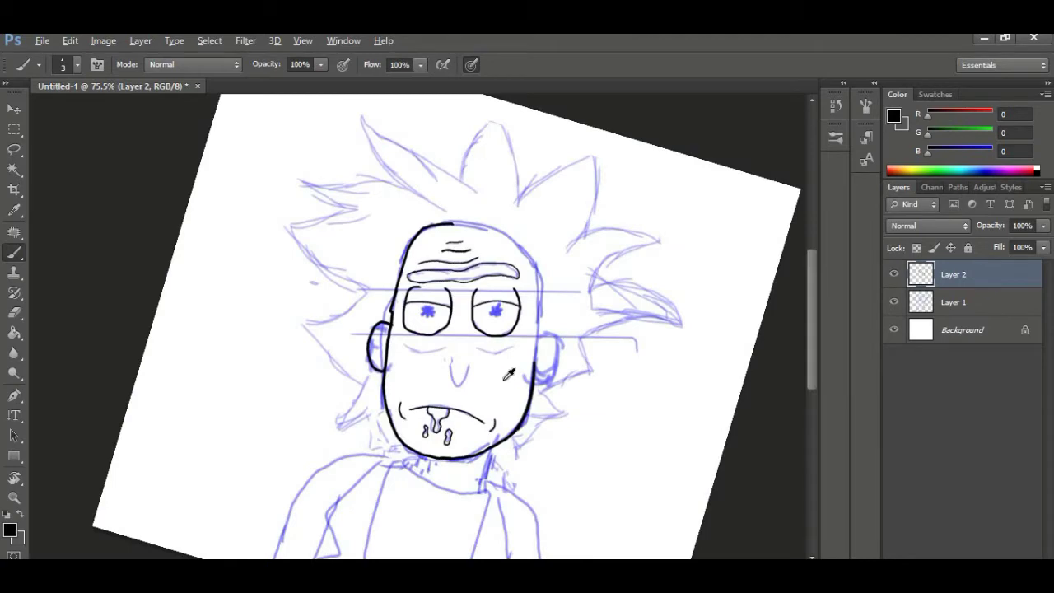
pyautogui.scroll(8, 509, 374)
pyautogui.press('r')
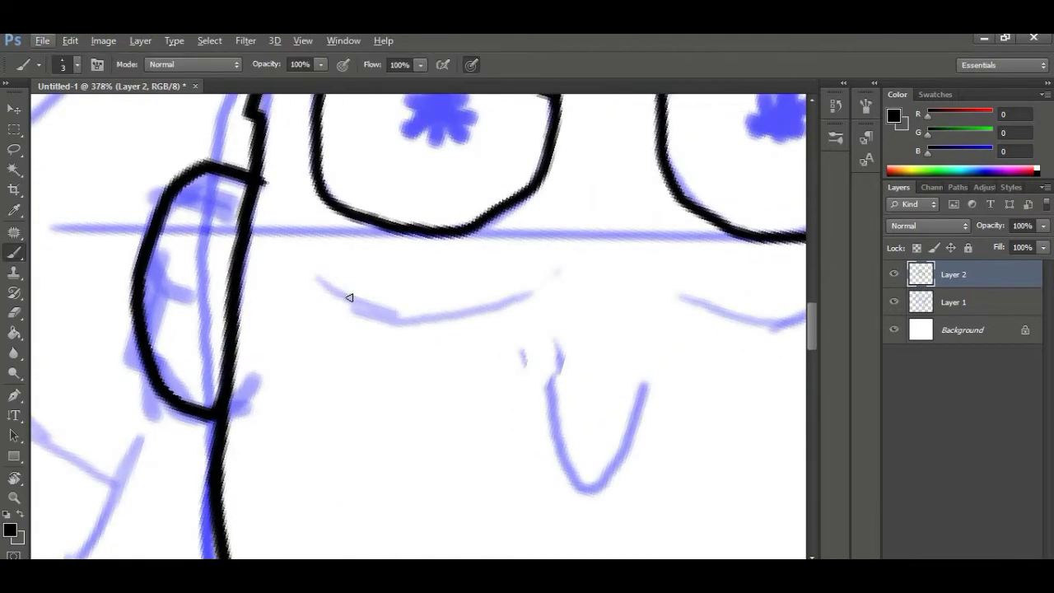
pyautogui.scroll(2, 349, 298)
pyautogui.moveTo(304, 267)
pyautogui.mouseDown()
pyautogui.moveTo(447, 324)
pyautogui.moveTo(604, 285)
pyautogui.mouseUp()
pyautogui.moveTo(647, 313); pyautogui.dragTo(266, 235)
pyautogui.moveTo(409, 211)
pyautogui.mouseDown()
pyautogui.moveTo(550, 245)
pyautogui.moveTo(679, 221)
pyautogui.mouseUp()
pyautogui.scroll(-6, 465, 268)
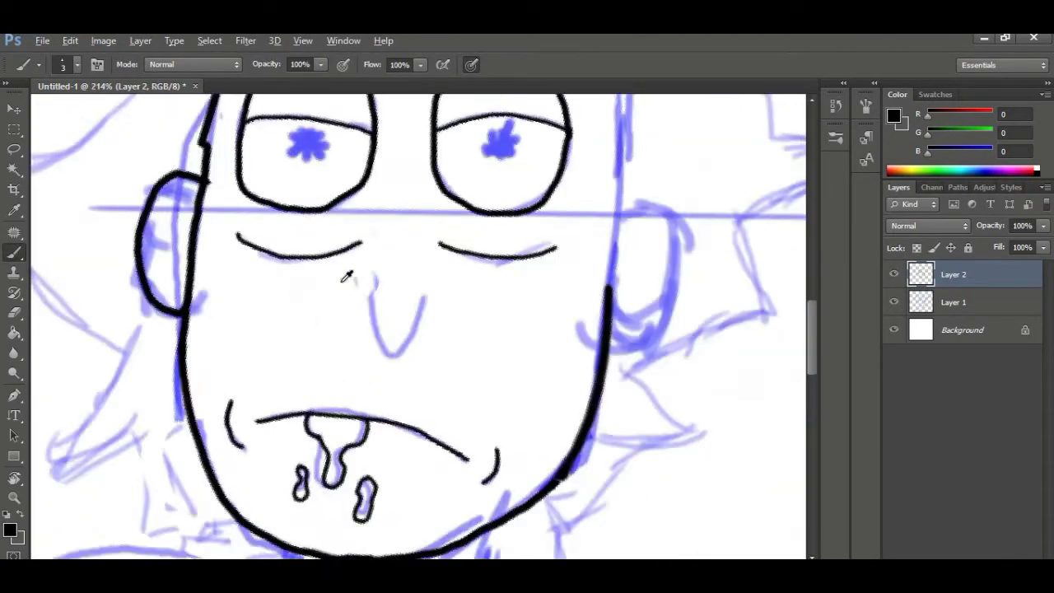
# - Ink the U-shaped nose with the 3 px brush
pyautogui.scroll(4, 346, 277)
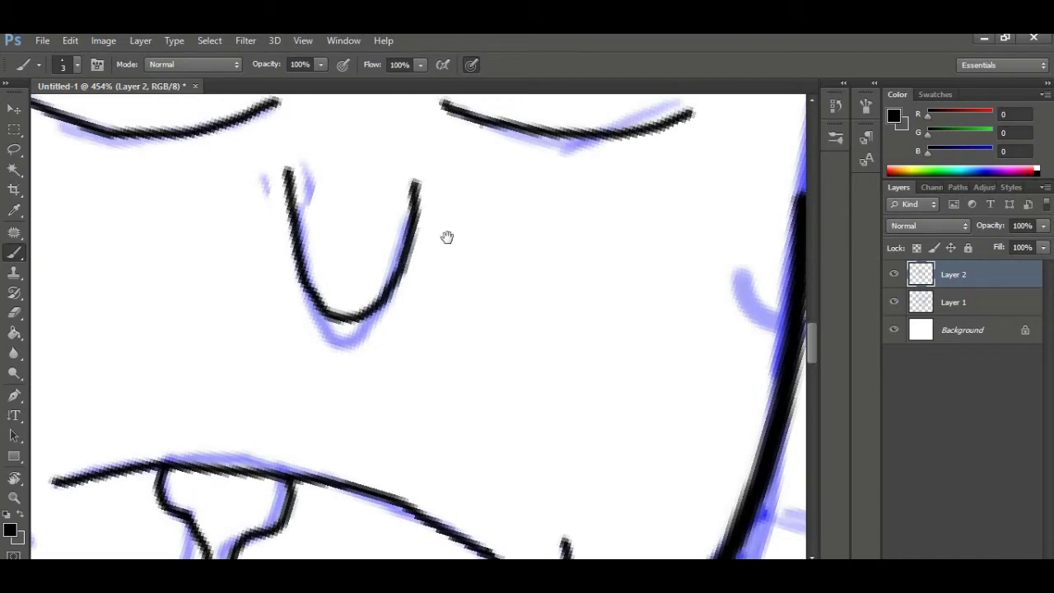
# - Extend the right-hand face edge up past the ear with a 7 px brush and outline that ear at 4 px
pyautogui.moveTo(447, 238); pyautogui.dragTo(258, 295)
pyautogui.press('[')
pyautogui.press('[')
pyautogui.moveTo(288, 153); pyautogui.dragTo(268, 330)
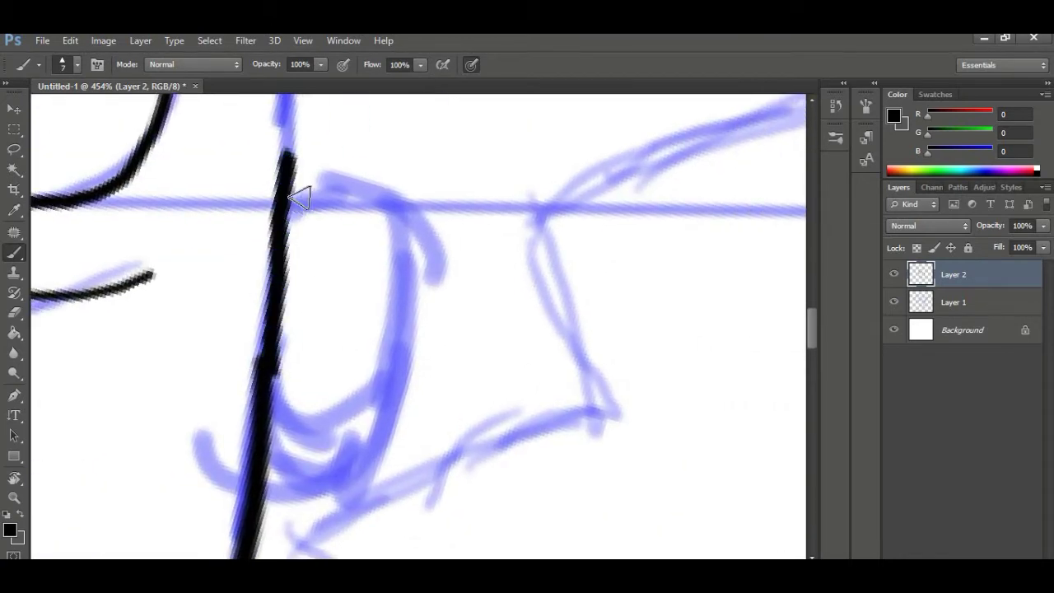
pyautogui.moveTo(393, 206)
pyautogui.mouseDown()
pyautogui.moveTo(374, 433)
pyautogui.moveTo(306, 501)
pyautogui.mouseUp()
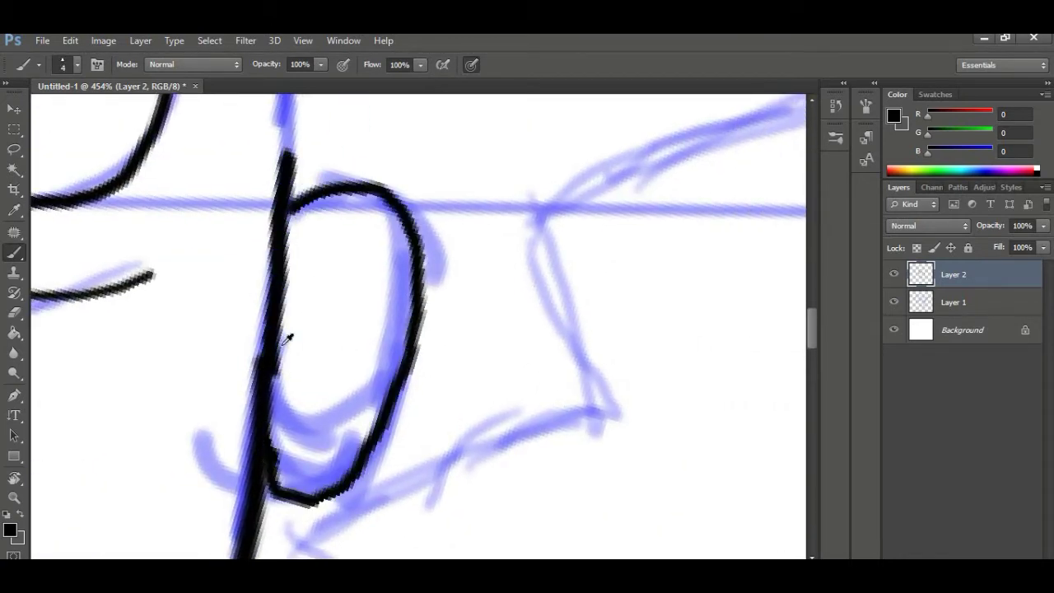
# - Ink the two tall hair spikes on top of the head with the 4 px brush
pyautogui.scroll(-10, 287, 340)
pyautogui.moveTo(286, 247); pyautogui.dragTo(454, 318)
pyautogui.scroll(8, 454, 318)
pyautogui.moveTo(337, 206); pyautogui.dragTo(411, 527)
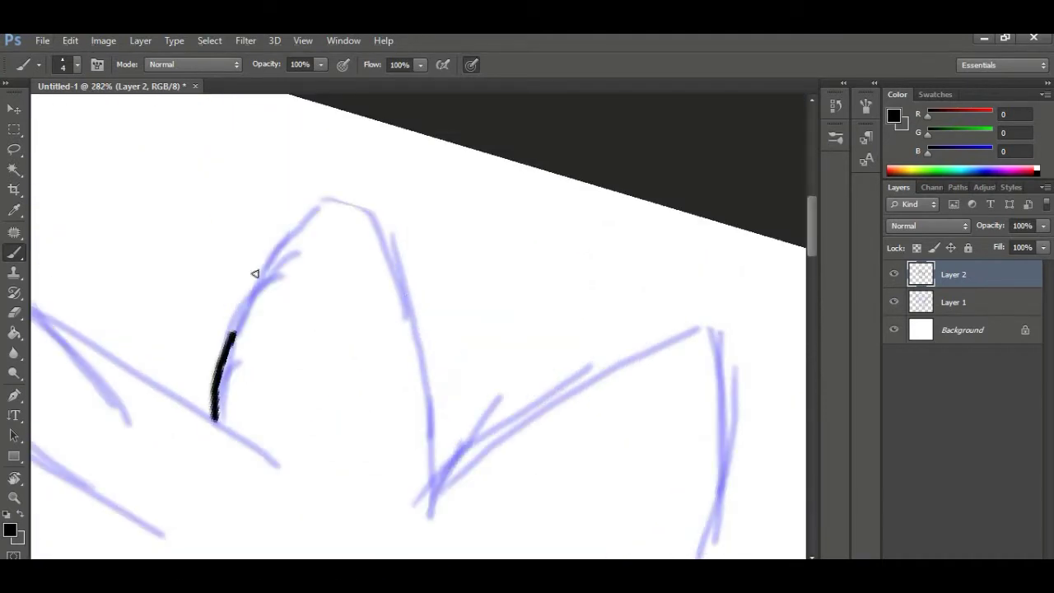
pyautogui.moveTo(255, 274)
pyautogui.mouseDown()
pyautogui.moveTo(384, 182)
pyautogui.moveTo(394, 202)
pyautogui.moveTo(399, 327)
pyautogui.moveTo(436, 504)
pyautogui.moveTo(519, 416)
pyautogui.moveTo(707, 290)
pyautogui.moveTo(711, 474)
pyautogui.mouseUp()
# - Finish the second tall spike's outer edge and ink the uppermost curved hair spike on the right-hand side
pyautogui.moveTo(692, 499); pyautogui.dragTo(356, 176)
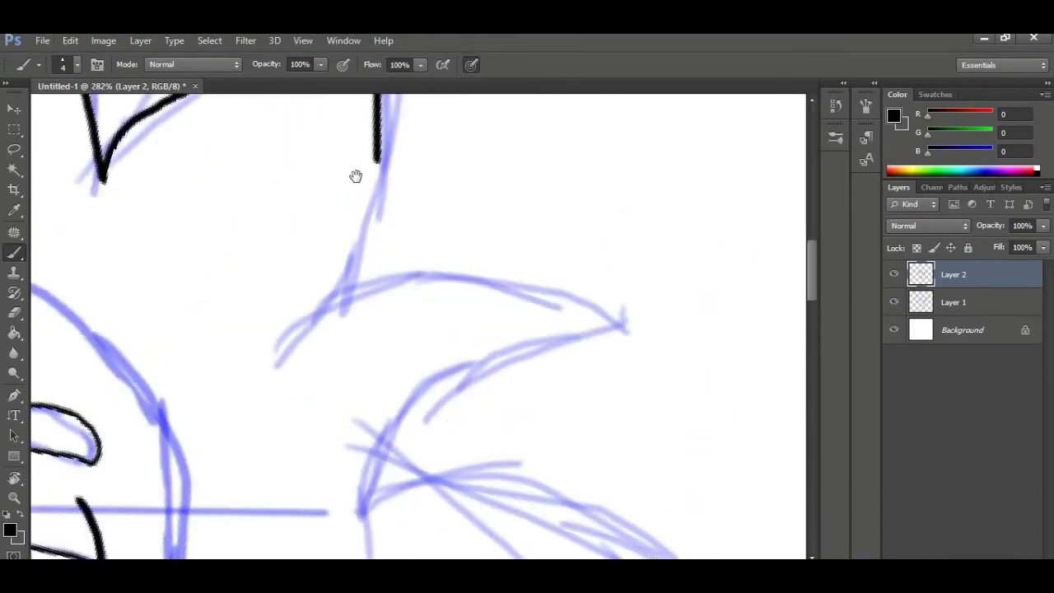
pyautogui.moveTo(352, 280); pyautogui.dragTo(593, 326)
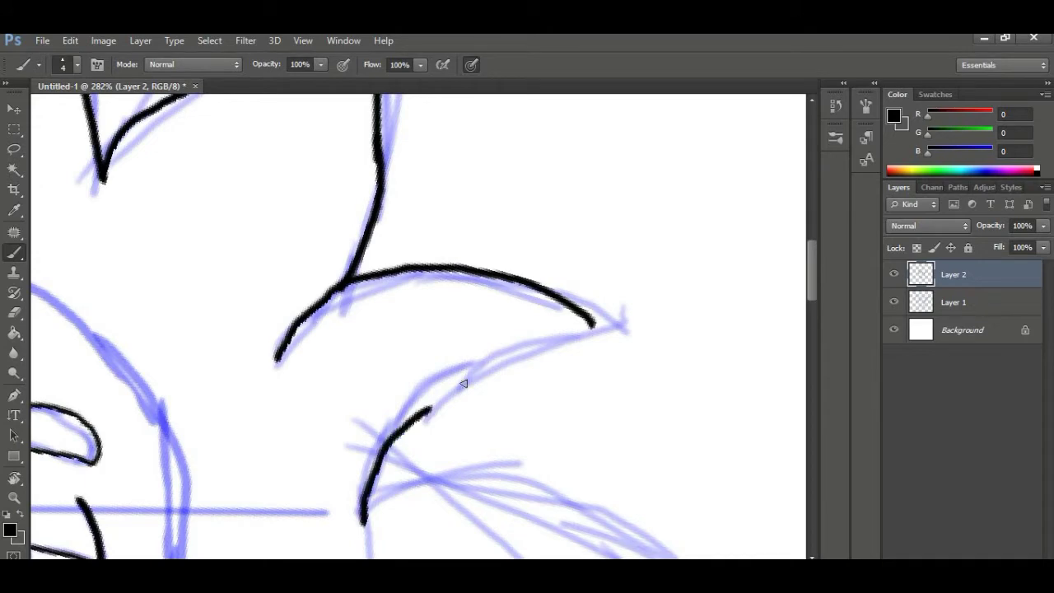
pyautogui.scroll(-5, 563, 334)
pyautogui.scroll(4, 257, 275)
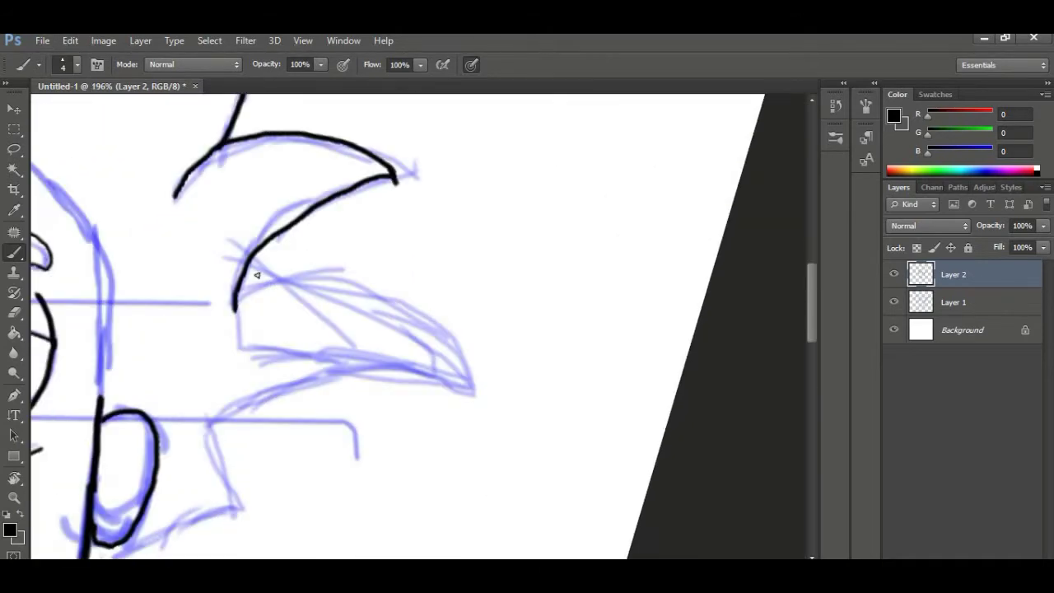
# - Ink the long drooping hair spike above the right-hand ear and the short pointed one beside the ear
pyautogui.scroll(3, 279, 282)
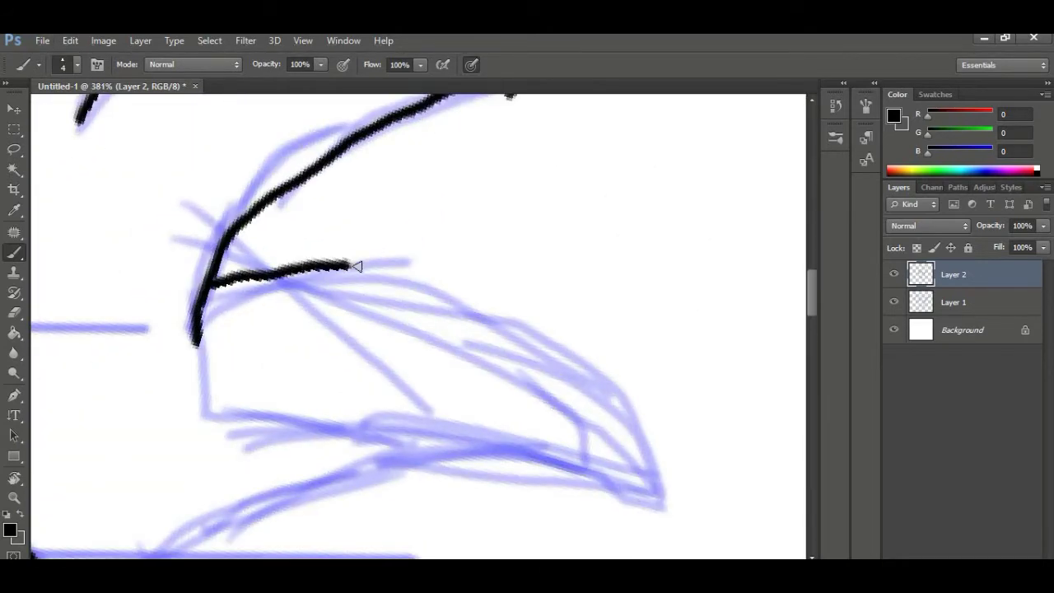
pyautogui.moveTo(356, 267)
pyautogui.mouseDown()
pyautogui.moveTo(642, 475)
pyautogui.moveTo(655, 500)
pyautogui.mouseUp()
pyautogui.moveTo(331, 296); pyautogui.dragTo(421, 99)
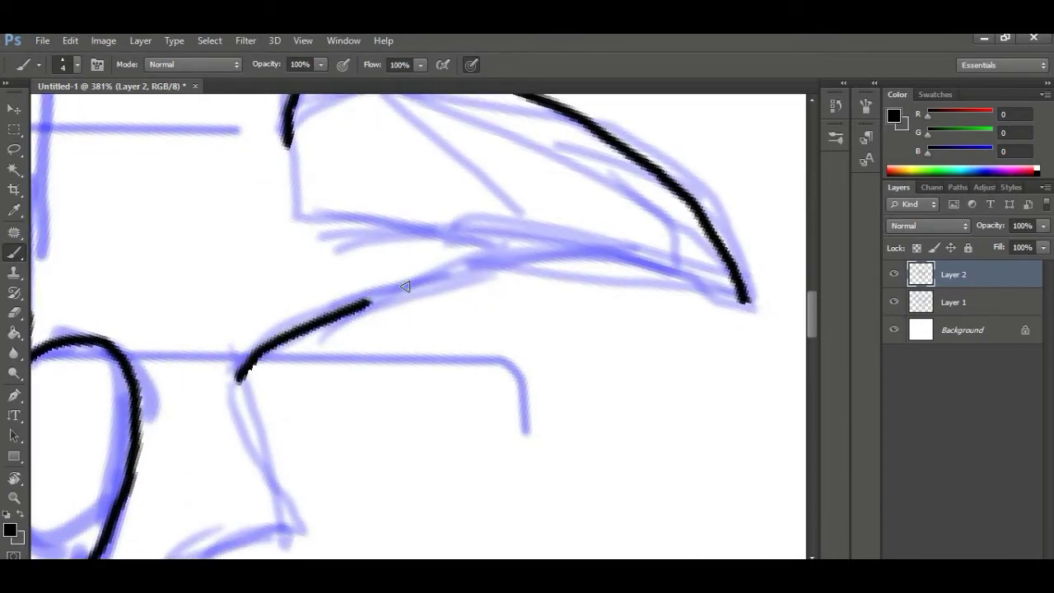
pyautogui.moveTo(404, 286); pyautogui.dragTo(745, 301)
pyautogui.moveTo(253, 391)
pyautogui.mouseDown()
pyautogui.moveTo(360, 245)
pyautogui.moveTo(403, 374)
pyautogui.moveTo(148, 491)
pyautogui.mouseUp()
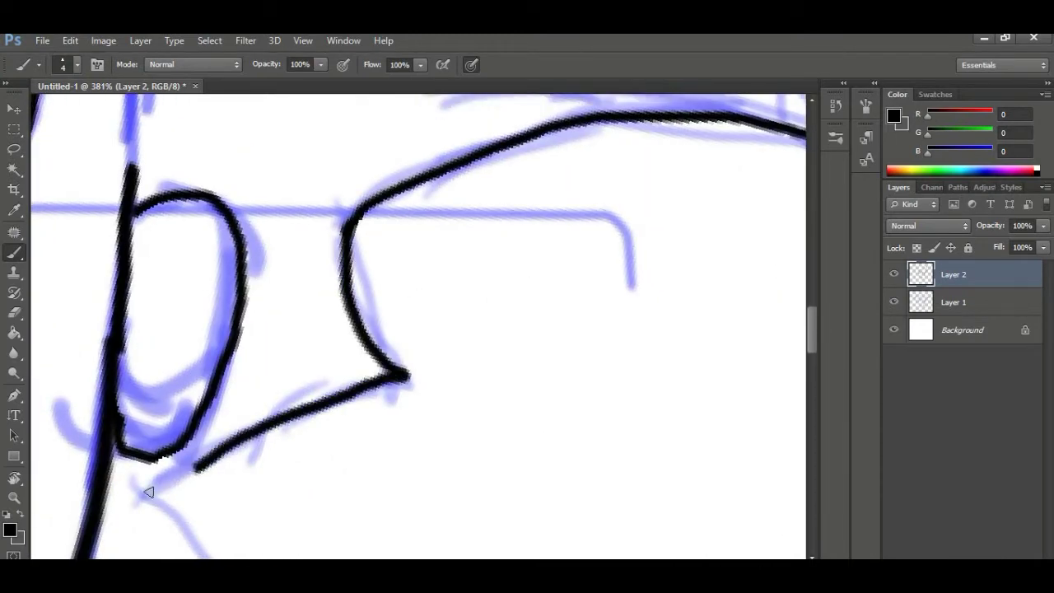
# - Ink the row of small hair spikes between the right-hand ear and the jaw with the 4 px brush
pyautogui.scroll(-3, 148, 492)
pyautogui.scroll(3, 306, 438)
pyautogui.scroll(-3, 306, 438)
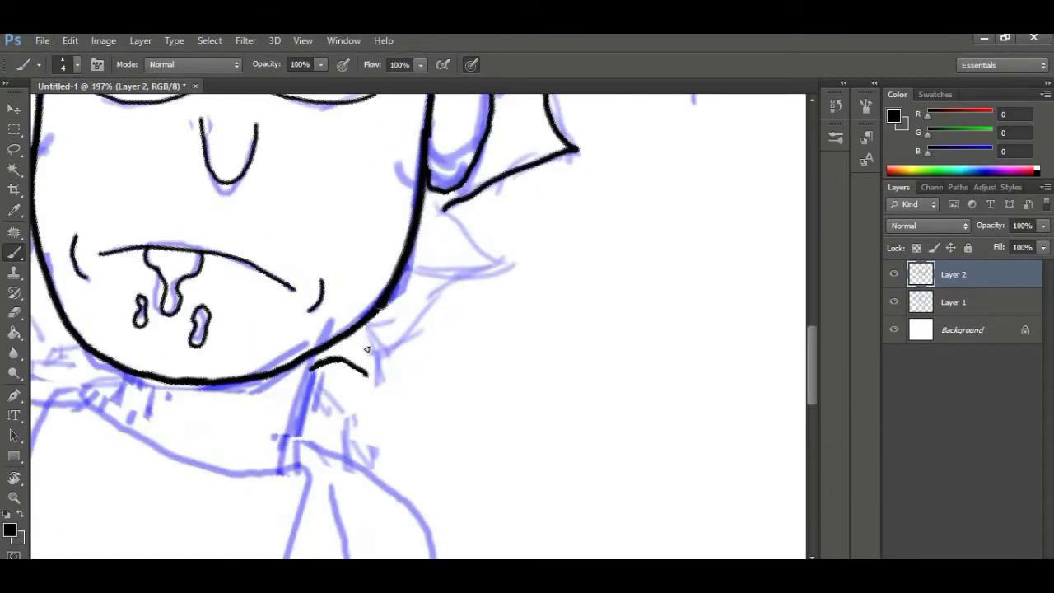
pyautogui.moveTo(367, 349); pyautogui.dragTo(369, 385)
pyautogui.scroll(3, 410, 347)
pyautogui.moveTo(298, 346)
pyautogui.mouseDown()
pyautogui.moveTo(433, 283)
pyautogui.moveTo(410, 117)
pyautogui.mouseUp()
pyautogui.moveTo(427, 133)
pyautogui.mouseDown()
pyautogui.moveTo(529, 155)
pyautogui.moveTo(647, 136)
pyautogui.mouseUp()
pyautogui.moveTo(694, 120); pyautogui.dragTo(344, 416)
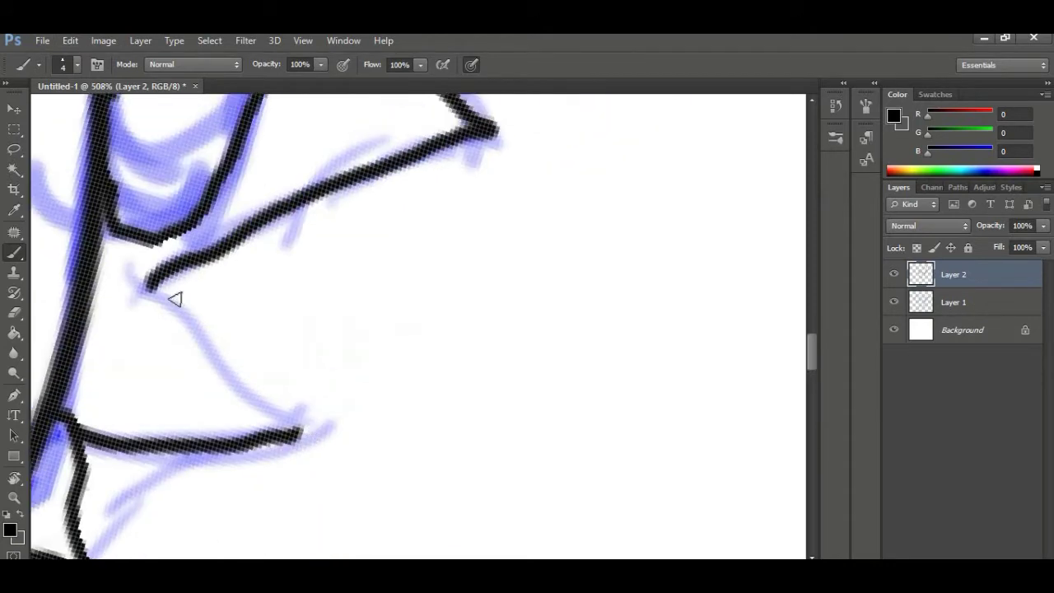
pyautogui.moveTo(175, 280)
pyautogui.mouseDown()
pyautogui.moveTo(325, 412)
pyautogui.moveTo(289, 424)
pyautogui.mouseUp()
# - Ink the small jagged hair tufts beside the left-hand side of the jaw and erase the stray line parts
pyautogui.scroll(-3, 333, 406)
pyautogui.moveTo(471, 354); pyautogui.dragTo(742, 309)
pyautogui.scroll(3, 339, 261)
pyautogui.moveTo(338, 247)
pyautogui.mouseDown()
pyautogui.moveTo(375, 148)
pyautogui.moveTo(108, 485)
pyautogui.moveTo(403, 370)
pyautogui.mouseUp()
pyautogui.scroll(-3, 400, 358)
pyautogui.moveTo(372, 239)
pyautogui.mouseDown()
pyautogui.moveTo(330, 375)
pyautogui.moveTo(569, 405)
pyautogui.mouseUp()
pyautogui.scroll(-3, 430, 346)
pyautogui.moveTo(343, 287); pyautogui.dragTo(325, 343)
pyautogui.scroll(3, 414, 383)
pyautogui.moveTo(405, 404); pyautogui.dragTo(403, 330)
pyautogui.press('e')
pyautogui.moveTo(390, 435)
pyautogui.mouseDown()
pyautogui.moveTo(315, 401)
pyautogui.moveTo(339, 362)
pyautogui.mouseUp()
pyautogui.moveTo(430, 449); pyautogui.dragTo(488, 437)
# - Ink the long pointed hair spike hanging below the left-hand ear with the 4 px brush
pyautogui.press('b')
pyautogui.scroll(5, 350, 369)
pyautogui.moveTo(331, 284); pyautogui.dragTo(354, 547)
pyautogui.moveTo(354, 547)
pyautogui.mouseDown()
pyautogui.moveTo(406, 460)
pyautogui.moveTo(487, 419)
pyautogui.mouseUp()
pyautogui.moveTo(503, 379)
pyautogui.mouseDown()
pyautogui.moveTo(459, 496)
pyautogui.moveTo(571, 420)
pyautogui.mouseUp()
pyautogui.scroll(-10, 484, 420)
pyautogui.moveTo(327, 253); pyautogui.dragTo(341, 450)
# - Ink both edges of the curved hair spike beside the left-hand ear
pyautogui.scroll(3, 341, 450)
pyautogui.moveTo(218, 324); pyautogui.dragTo(235, 418)
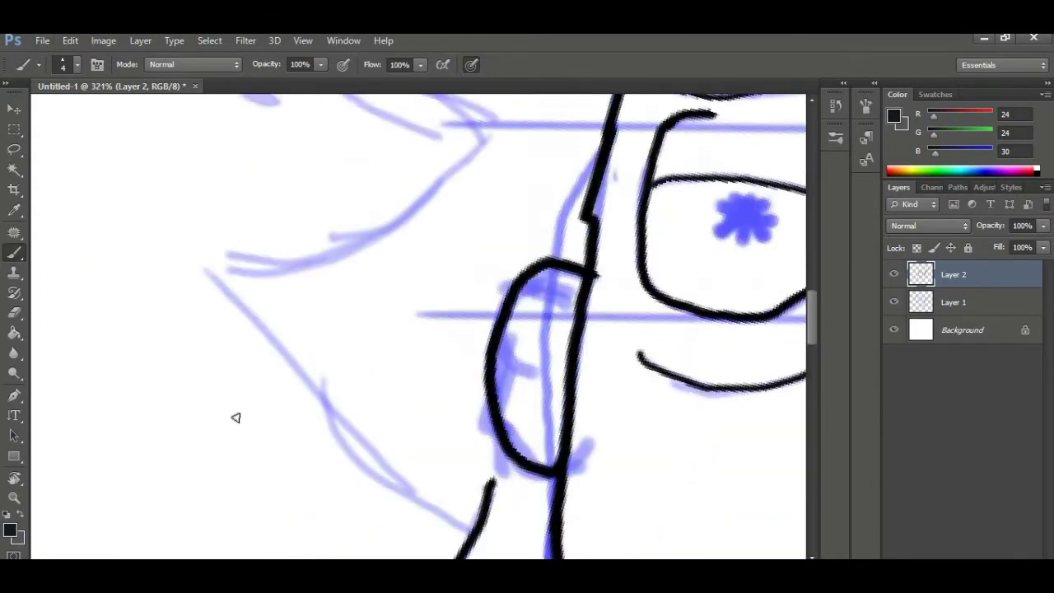
pyautogui.moveTo(211, 290); pyautogui.dragTo(375, 474)
pyautogui.scroll(4, 282, 286)
pyautogui.moveTo(126, 157)
pyautogui.mouseDown()
pyautogui.moveTo(235, 247)
pyautogui.moveTo(412, 210)
pyautogui.mouseUp()
pyautogui.moveTo(428, 202); pyautogui.dragTo(313, 409)
# - Ink the upper and lower edges of the large hair spike above the left-hand ear
pyautogui.scroll(-5, 424, 381)
pyautogui.moveTo(299, 186)
pyautogui.mouseDown()
pyautogui.moveTo(365, 435)
pyautogui.moveTo(338, 404)
pyautogui.mouseUp()
pyautogui.moveTo(196, 289); pyautogui.dragTo(497, 231)
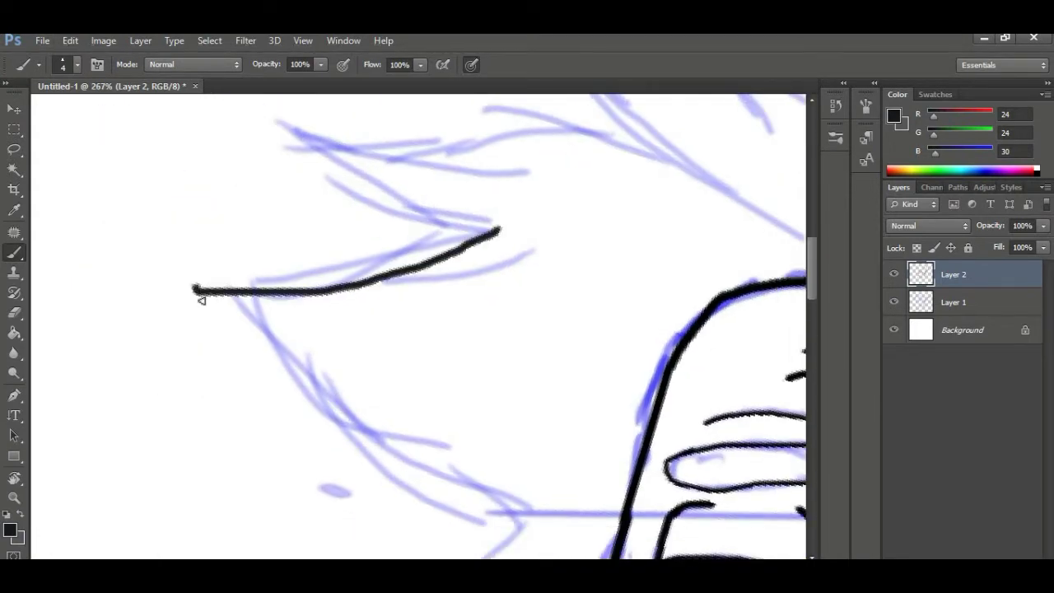
pyautogui.moveTo(201, 299)
pyautogui.mouseDown()
pyautogui.moveTo(487, 502)
pyautogui.moveTo(528, 515)
pyautogui.mouseUp()
pyautogui.moveTo(527, 515); pyautogui.dragTo(567, 333)
pyautogui.moveTo(468, 433); pyautogui.dragTo(450, 436)
# - Ink the next hair spike up on the left-hand side, running its upper edge in towards the crown
pyautogui.moveTo(551, 216)
pyautogui.mouseDown()
pyautogui.moveTo(308, 337)
pyautogui.moveTo(311, 354)
pyautogui.mouseUp()
pyautogui.moveTo(114, 269)
pyautogui.mouseDown()
pyautogui.moveTo(294, 390)
pyautogui.moveTo(324, 395)
pyautogui.mouseUp()
pyautogui.moveTo(160, 249); pyautogui.dragTo(162, 278)
pyautogui.scroll(3, 156, 276)
pyautogui.moveTo(81, 308)
pyautogui.mouseDown()
pyautogui.moveTo(196, 364)
pyautogui.moveTo(469, 337)
pyautogui.moveTo(583, 354)
pyautogui.mouseUp()
pyautogui.moveTo(581, 354)
pyautogui.mouseDown()
pyautogui.moveTo(219, 253)
pyautogui.moveTo(367, 307)
pyautogui.mouseUp()
pyautogui.moveTo(461, 341); pyautogui.dragTo(613, 425)
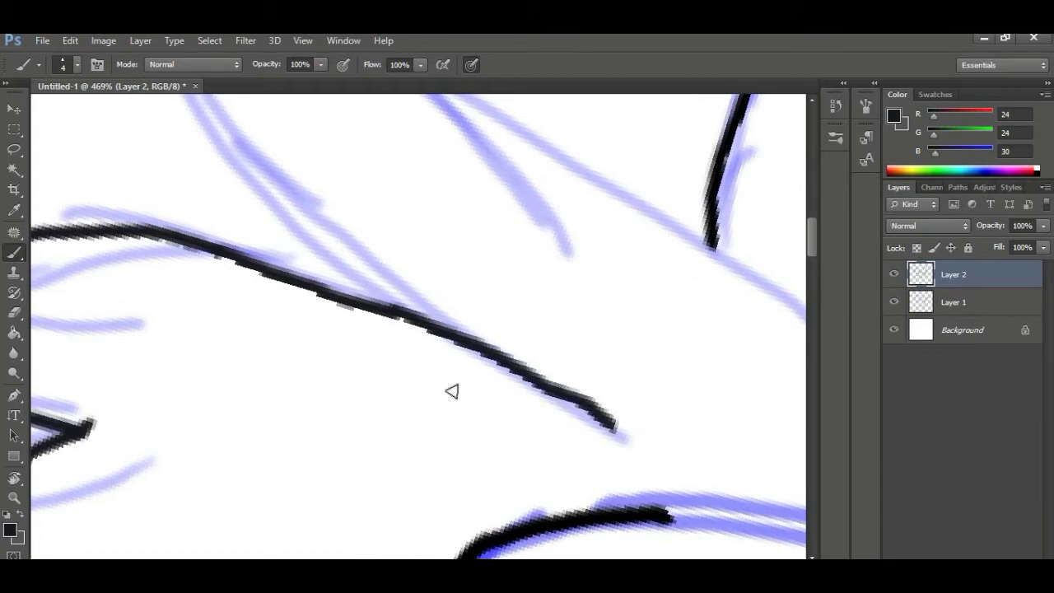
# - Erase along the underside and inner end of that spike's upper line to thin and taper it
pyautogui.press('e')
pyautogui.moveTo(494, 405); pyautogui.dragTo(616, 433)
pyautogui.moveTo(429, 256)
pyautogui.mouseDown()
pyautogui.moveTo(541, 405)
pyautogui.moveTo(519, 270)
pyautogui.mouseUp()
pyautogui.moveTo(524, 384); pyautogui.dragTo(562, 397)
pyautogui.moveTo(511, 313); pyautogui.dragTo(506, 485)
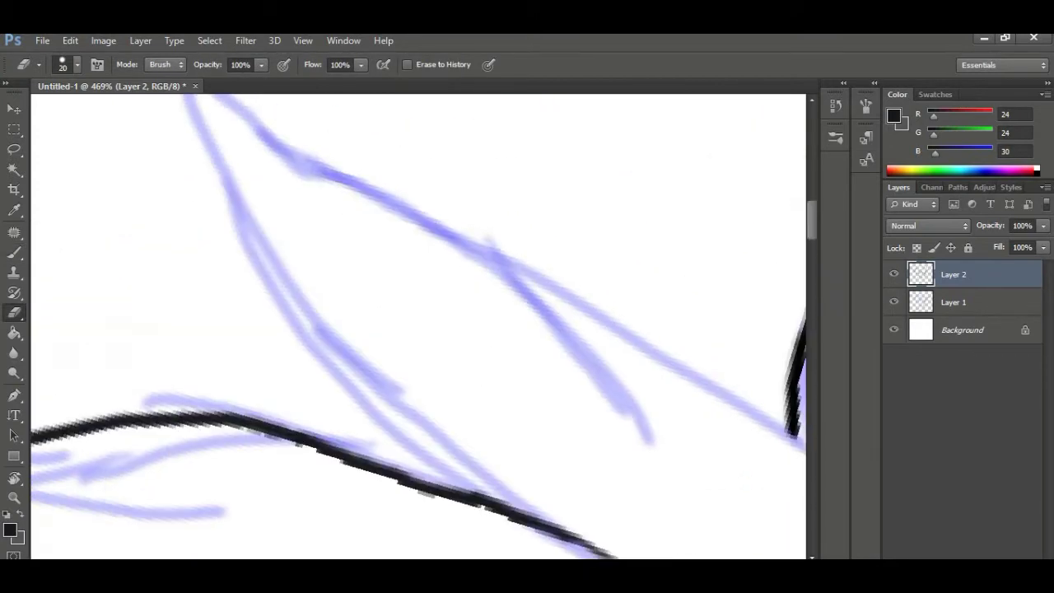
# - Ink the tall slanted hair spike at the upper left of the head and join it to the neighbouring top spike
pyautogui.press('b')
pyautogui.scroll(-4, 282, 291)
pyautogui.moveTo(381, 399); pyautogui.dragTo(383, 401)
pyautogui.moveTo(230, 157); pyautogui.dragTo(246, 255)
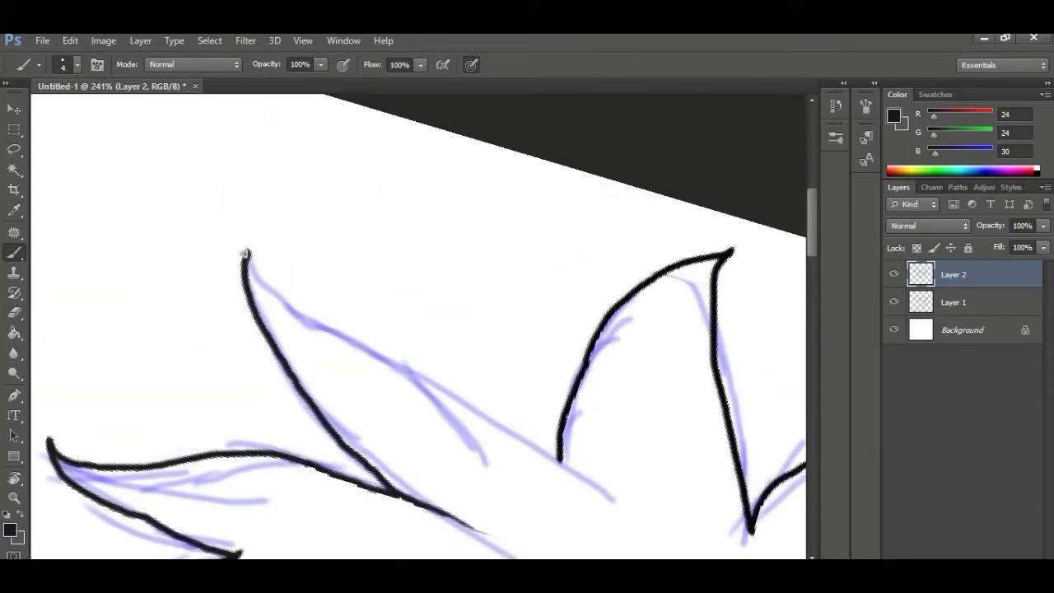
pyautogui.scroll(-5, 443, 272)
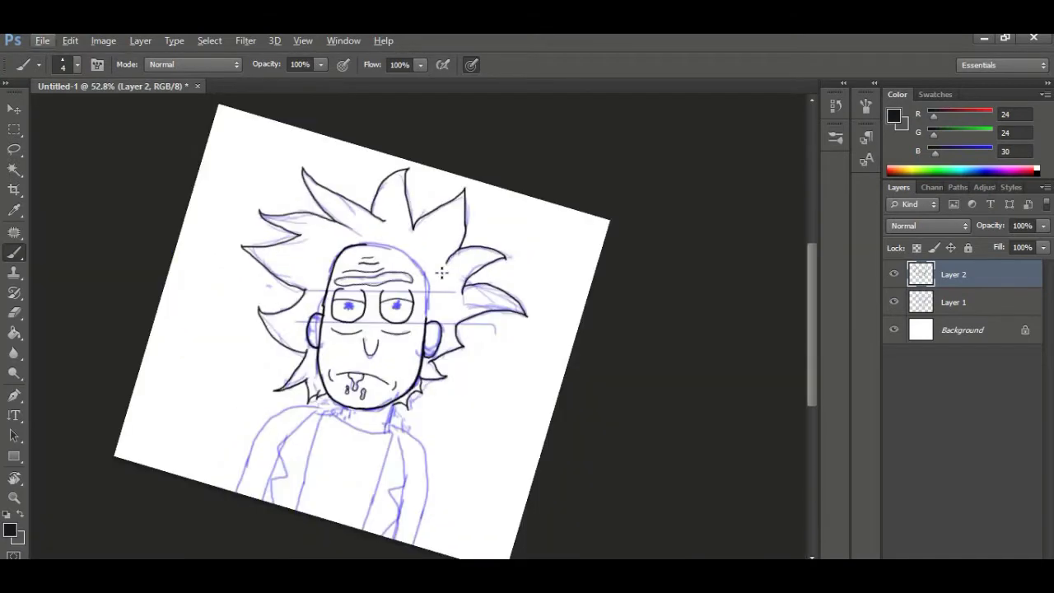
pyautogui.scroll(6, 385, 232)
pyautogui.press('e')
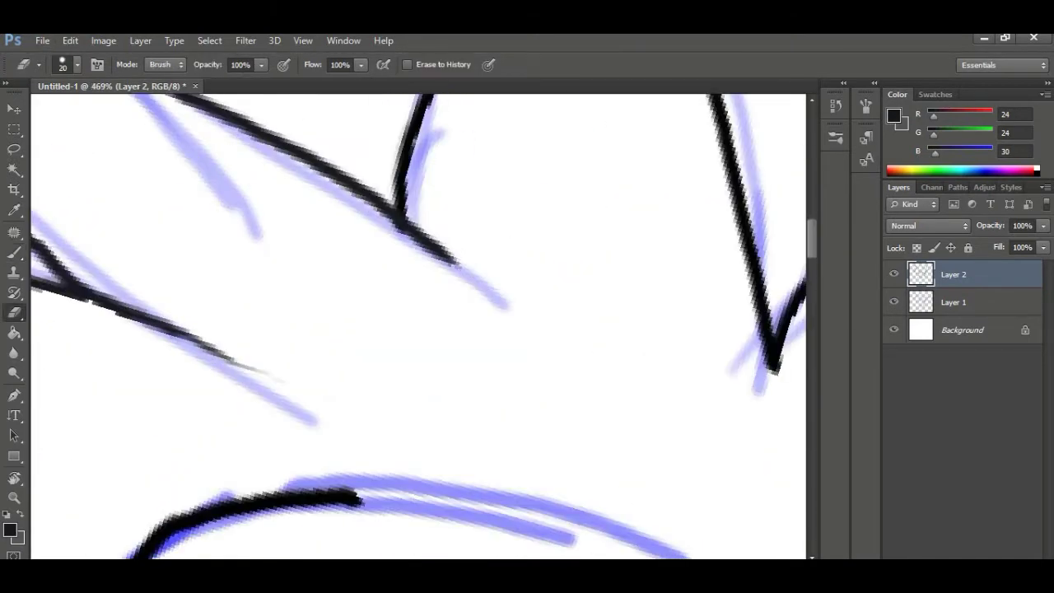
pyautogui.scroll(-5, 341, 240)
# - Ink the rest of the head outline over the crown and down to the right-hand ear with a 5 px brush
pyautogui.press('b')
pyautogui.scroll(5, 311, 285)
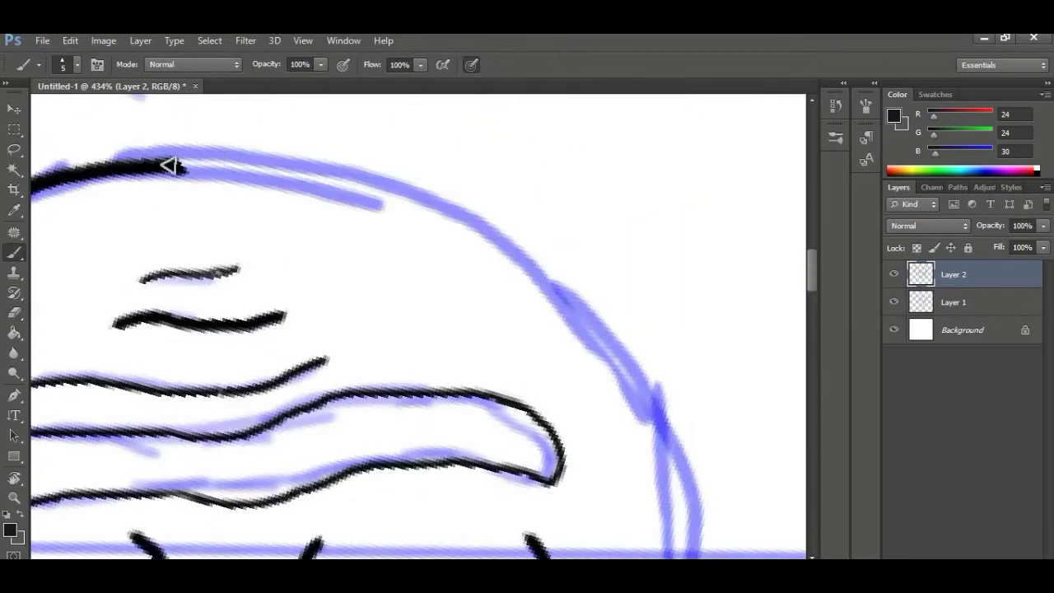
pyautogui.moveTo(169, 165)
pyautogui.mouseDown()
pyautogui.moveTo(525, 272)
pyautogui.moveTo(633, 402)
pyautogui.mouseUp()
pyautogui.moveTo(636, 423)
pyautogui.mouseDown()
pyautogui.moveTo(370, 134)
pyautogui.moveTo(426, 403)
pyautogui.moveTo(403, 531)
pyautogui.mouseUp()
pyautogui.scroll(-4, 421, 279)
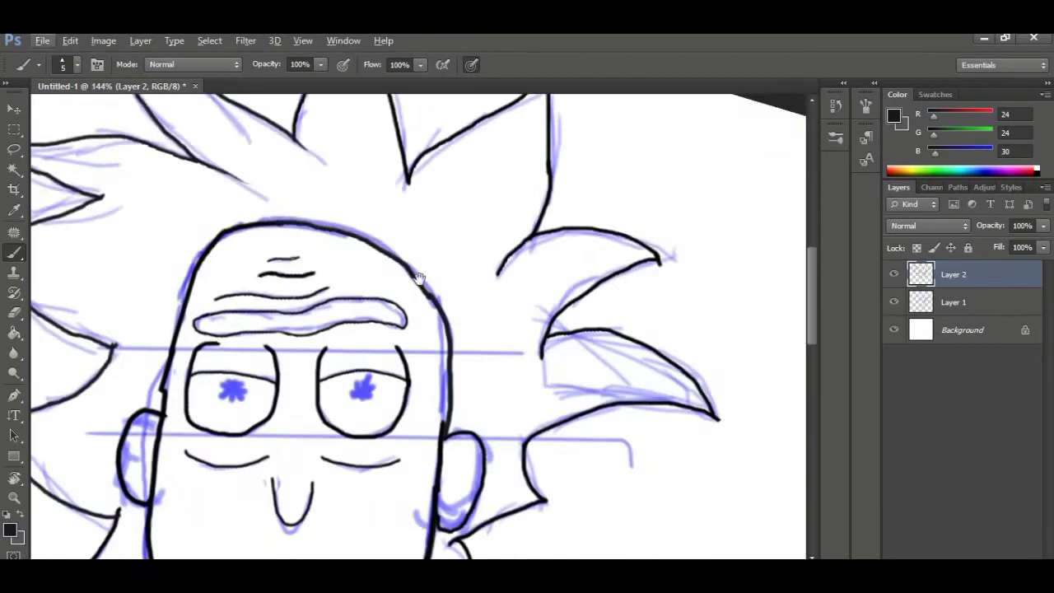
# - Ink both pupils as rough star shapes over the sketch with the 5 px brush
pyautogui.scroll(-3, 420, 278)
pyautogui.press('r')
pyautogui.moveTo(612, 358)
pyautogui.mouseDown()
pyautogui.moveTo(716, 299)
pyautogui.moveTo(716, 280)
pyautogui.mouseUp()
pyautogui.scroll(3, 442, 309)
pyautogui.moveTo(412, 419); pyautogui.dragTo(489, 268)
pyautogui.press('b')
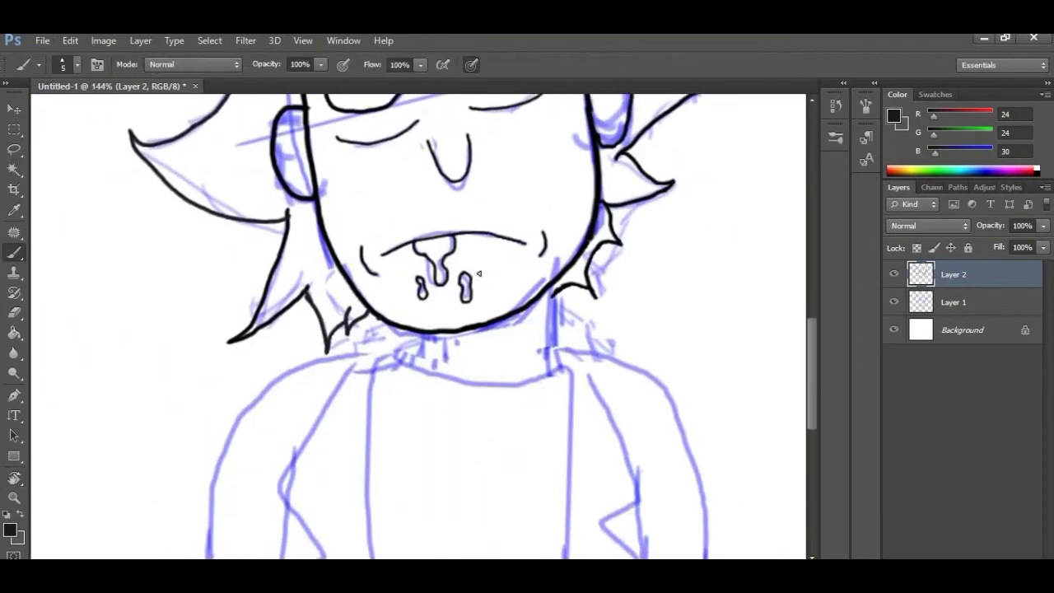
pyautogui.scroll(-3, 478, 275)
pyautogui.scroll(5, 365, 264)
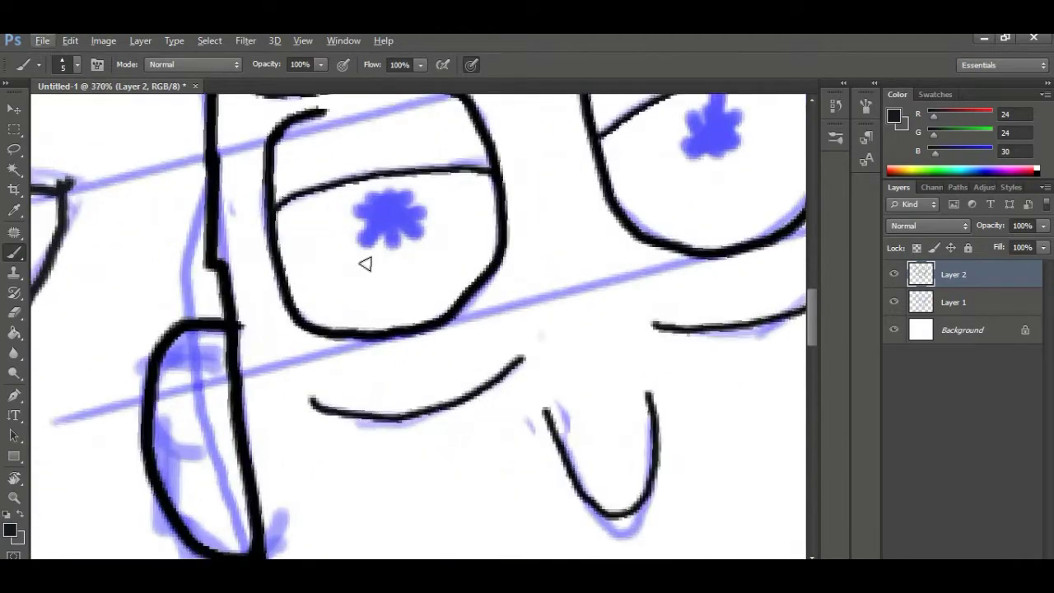
pyautogui.scroll(2, 365, 264)
pyautogui.moveTo(357, 302)
pyautogui.mouseDown()
pyautogui.moveTo(382, 365)
pyautogui.moveTo(377, 283)
pyautogui.moveTo(396, 315)
pyautogui.mouseUp()
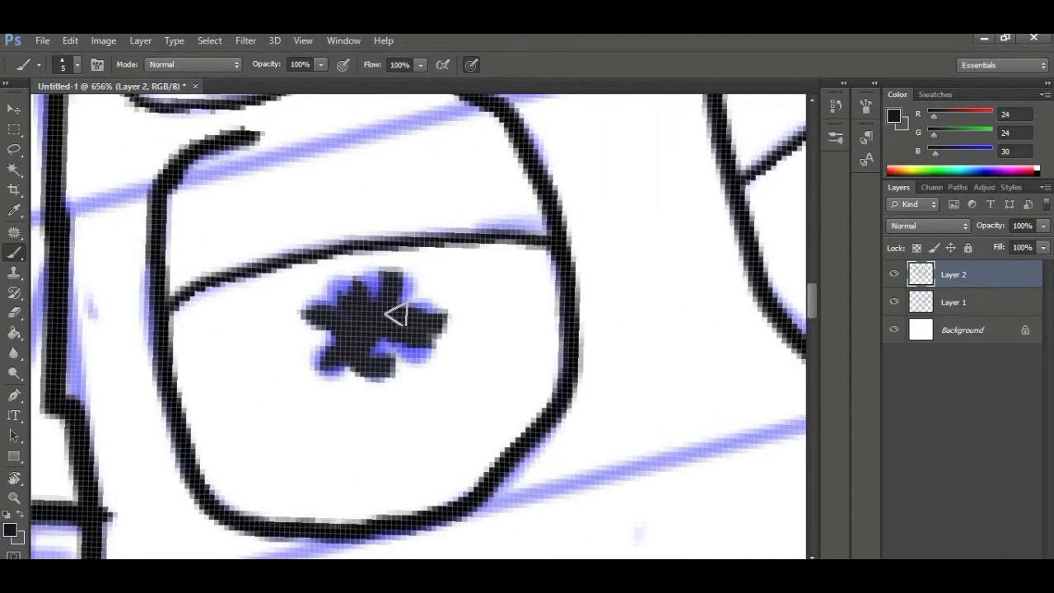
pyautogui.moveTo(659, 239); pyautogui.dragTo(291, 323)
pyautogui.moveTo(575, 251)
pyautogui.mouseDown()
pyautogui.moveTo(554, 271)
pyautogui.moveTo(555, 248)
pyautogui.moveTo(616, 240)
pyautogui.mouseUp()
pyautogui.scroll(-3, 449, 274)
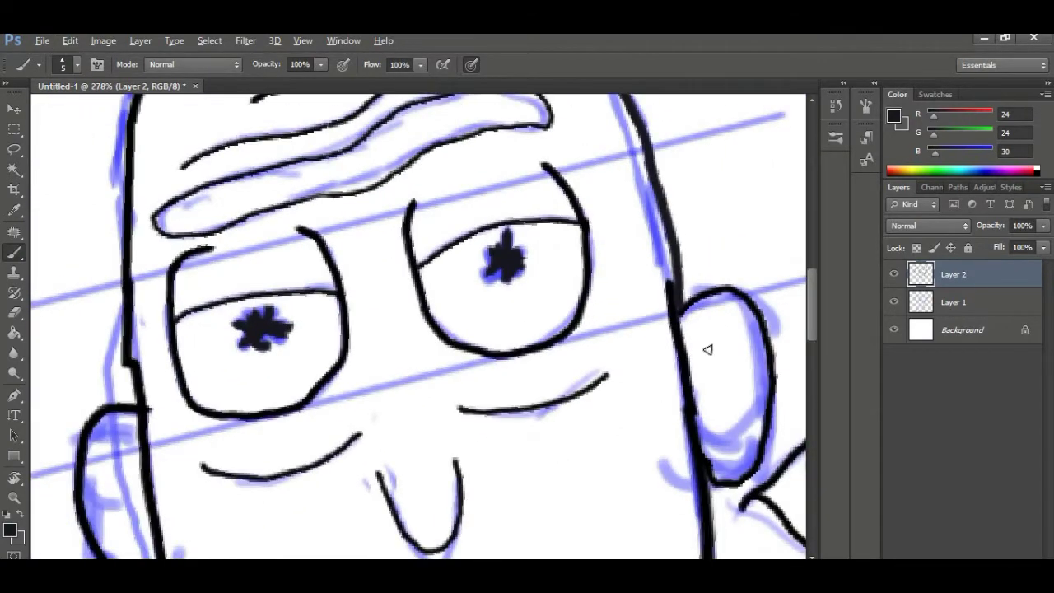
# - Hide the Layer 1 sketch, touch up the left-hand pupil with brush and eraser, and show the sketch again
pyautogui.click(895, 304)
pyautogui.scroll(4, 206, 346)
pyautogui.moveTo(326, 323); pyautogui.dragTo(348, 355)
pyautogui.press('e')
pyautogui.moveTo(356, 351)
pyautogui.mouseDown()
pyautogui.moveTo(287, 333)
pyautogui.moveTo(342, 334)
pyautogui.mouseUp()
pyautogui.press('b')
pyautogui.press('e')
pyautogui.scroll(-5, 368, 316)
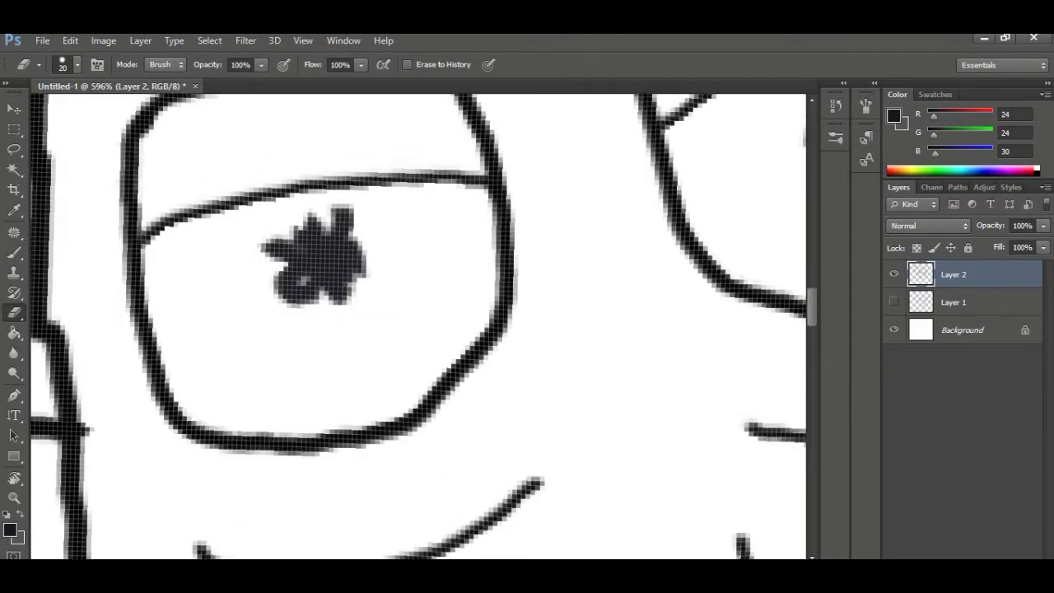
pyautogui.click(895, 302)
# - Ink the curved shirt neckline and the right-hand side of the neck with the 5 px brush
pyautogui.scroll(3, 551, 294)
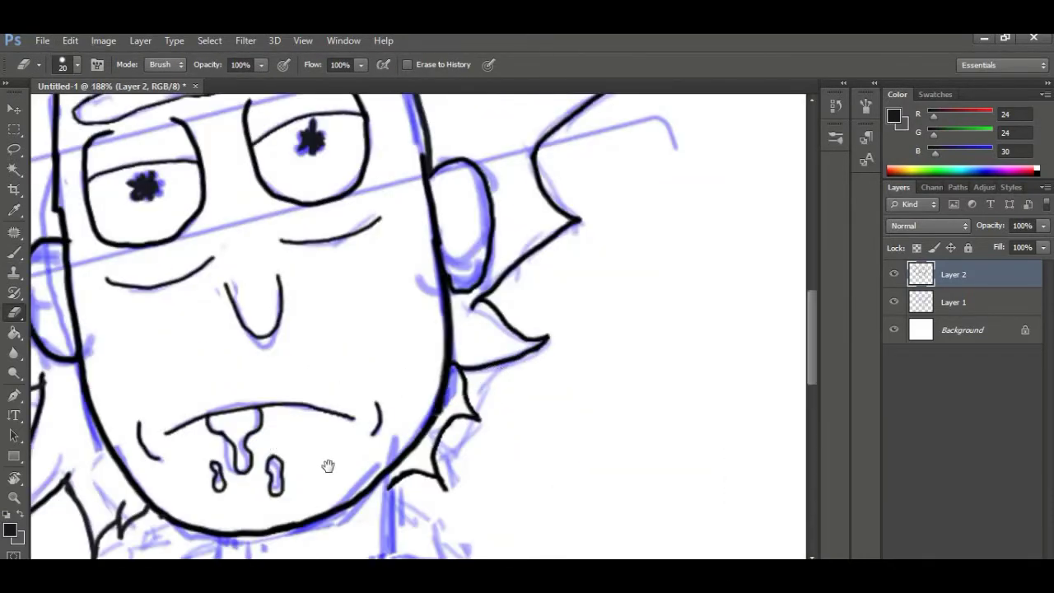
pyautogui.scroll(2, 327, 466)
pyautogui.press('b')
pyautogui.scroll(3, 305, 370)
pyautogui.moveTo(358, 305)
pyautogui.mouseDown()
pyautogui.moveTo(663, 490)
pyautogui.moveTo(790, 456)
pyautogui.mouseUp()
pyautogui.moveTo(791, 456); pyautogui.dragTo(464, 452)
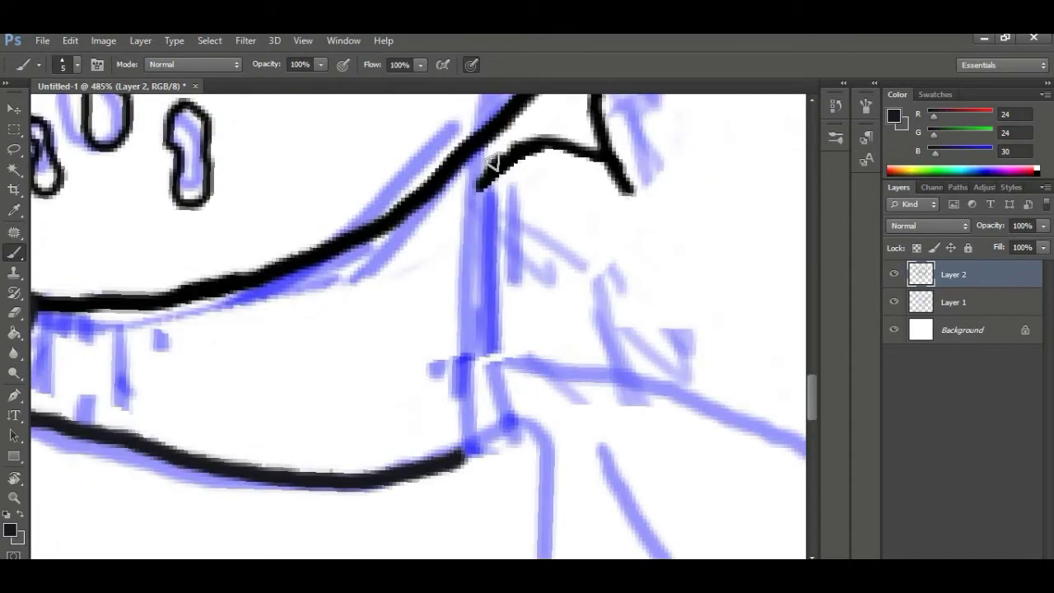
pyautogui.moveTo(486, 143); pyautogui.dragTo(476, 449)
pyautogui.scroll(-2, 311, 428)
# - Ink the left-hand side of the neck and the left-hand coat opening down to the canvas's lower edge
pyautogui.moveTo(65, 393); pyautogui.dragTo(434, 332)
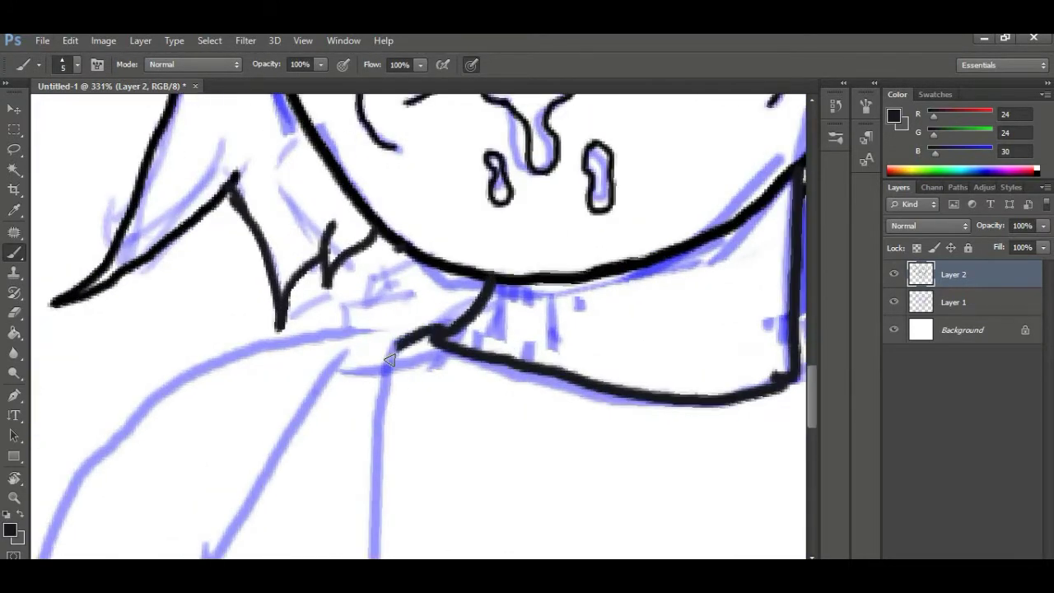
pyautogui.scroll(-3, 417, 481)
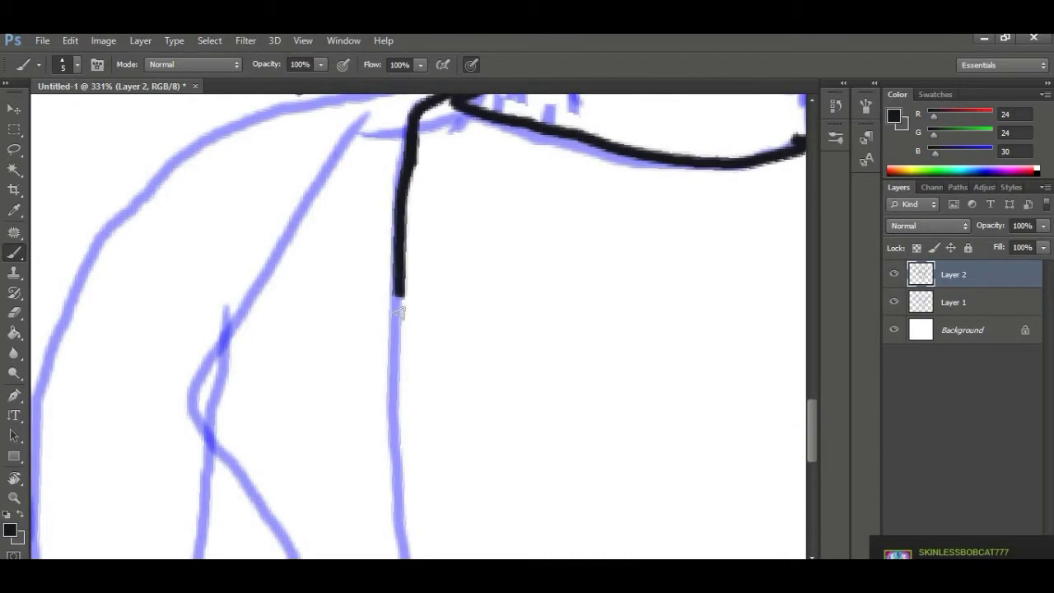
pyautogui.moveTo(398, 312); pyautogui.dragTo(405, 527)
pyautogui.scroll(-3, 352, 295)
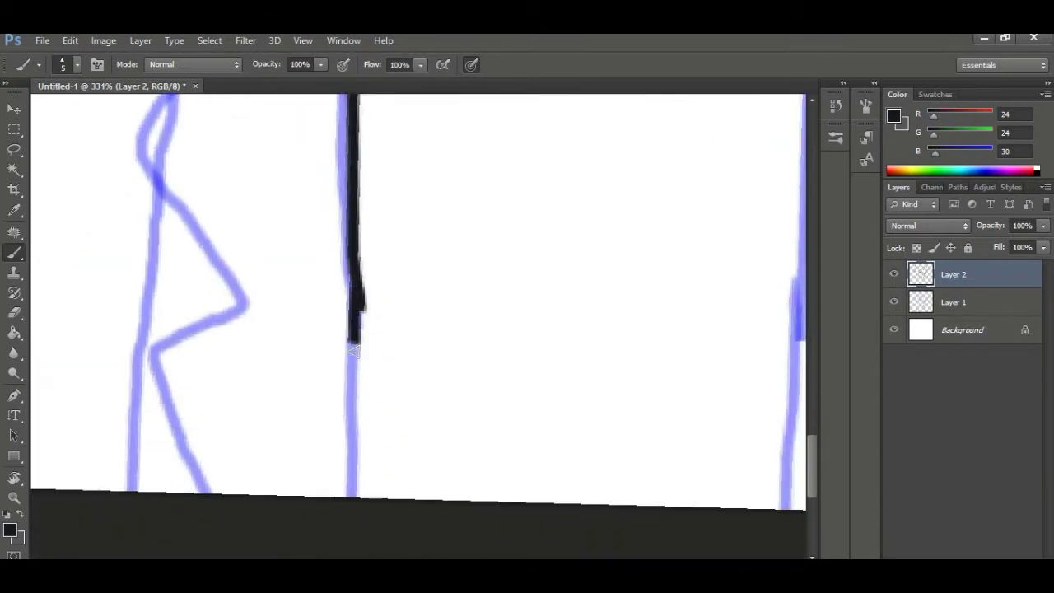
pyautogui.moveTo(353, 346); pyautogui.dragTo(353, 493)
# - Ink the right-hand coat opening from the neck down to the canvas's lower edge
pyautogui.scroll(6, 492, 300)
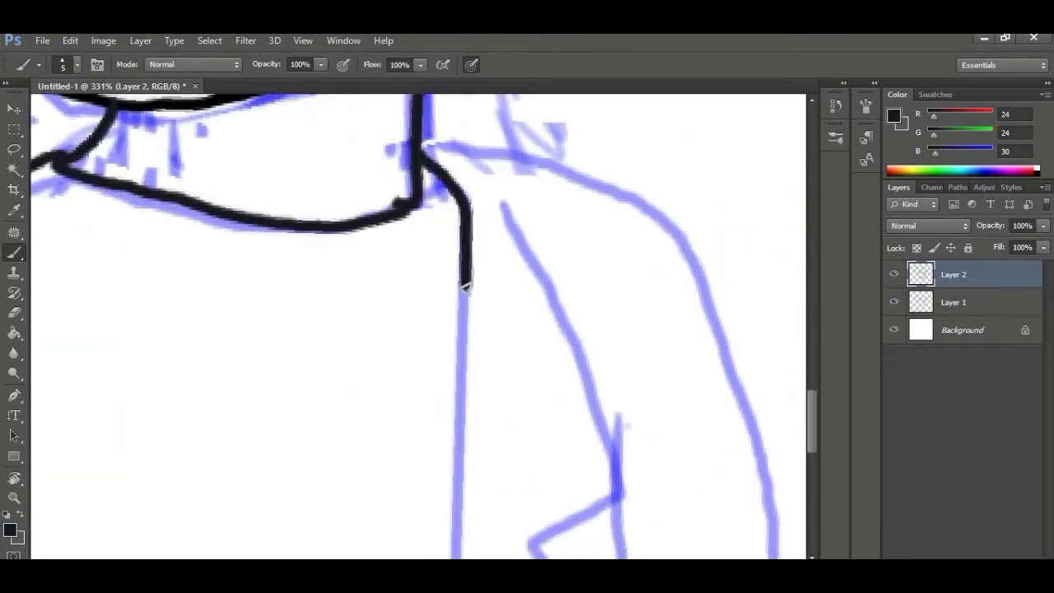
pyautogui.moveTo(462, 474); pyautogui.dragTo(457, 160)
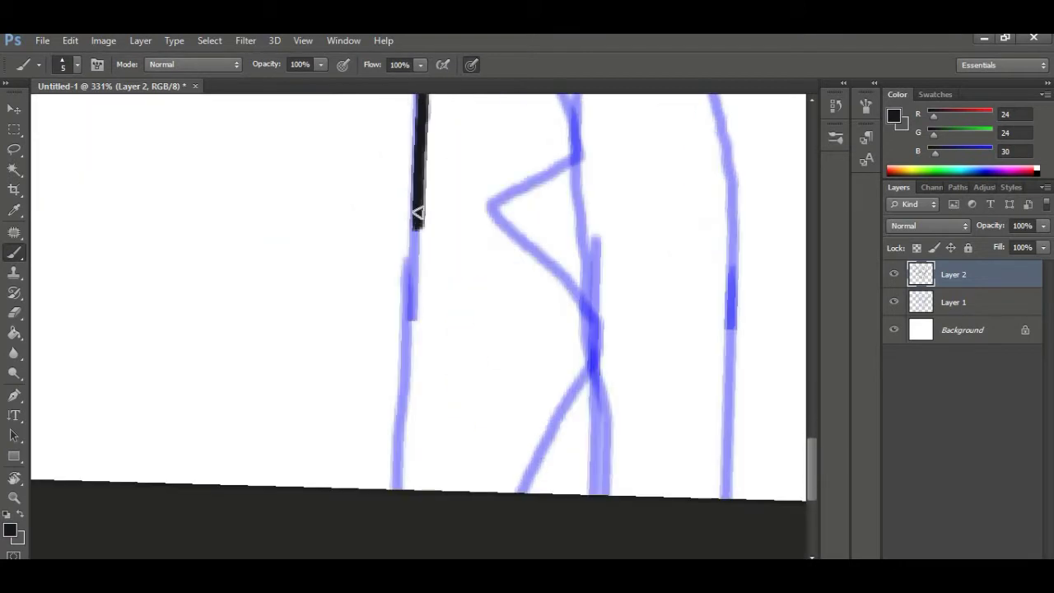
pyautogui.moveTo(416, 251); pyautogui.dragTo(400, 499)
# - Undo the first lapel stroke and ink the right-hand lapel's slanted edge and zigzag notch with a 4 px brush
pyautogui.scroll(5, 525, 170)
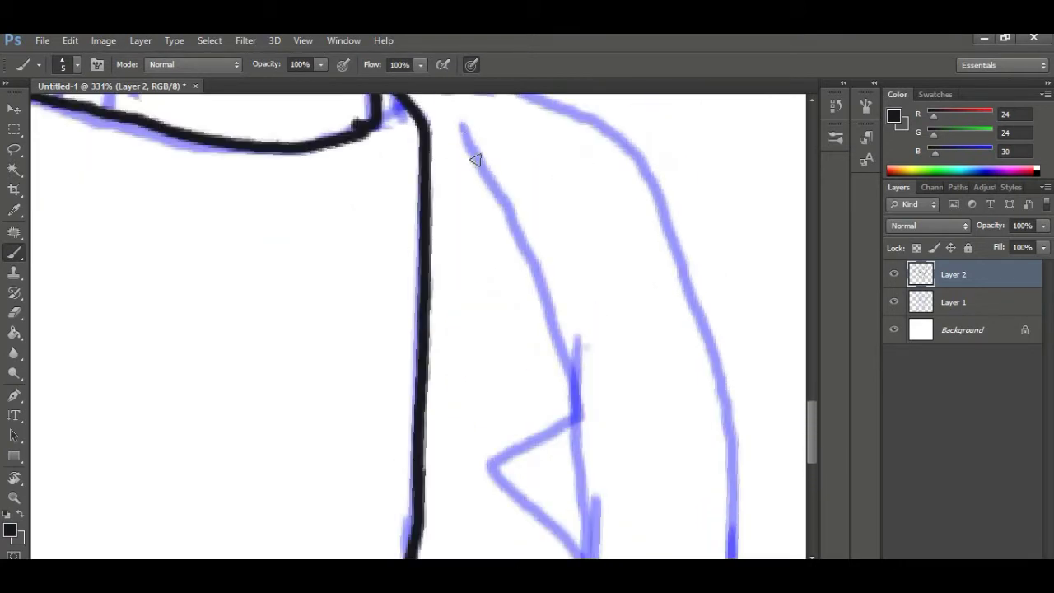
pyautogui.moveTo(458, 120); pyautogui.dragTo(553, 321)
pyautogui.hotkey('ctrl', 'z')
pyautogui.moveTo(515, 240)
pyautogui.mouseDown()
pyautogui.moveTo(587, 417)
pyautogui.moveTo(443, 160)
pyautogui.mouseUp()
pyautogui.moveTo(375, 219); pyautogui.dragTo(504, 353)
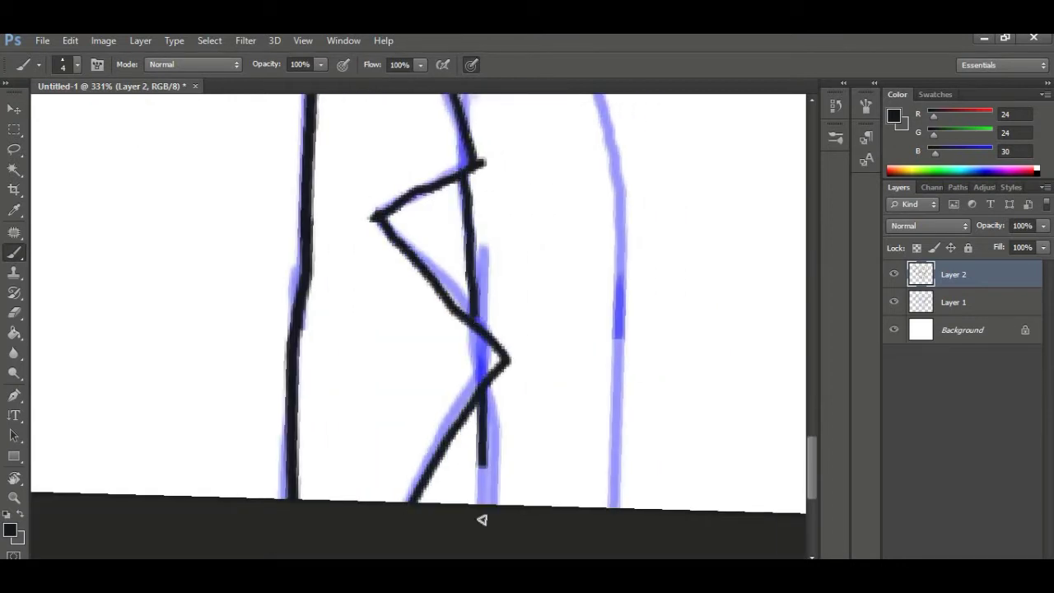
# - Ink the right-hand inner sleeve line behind the lapel down to the canvas's lower edge with the 4 px brush
pyautogui.moveTo(476, 199); pyautogui.dragTo(505, 435)
pyautogui.moveTo(490, 302); pyautogui.dragTo(498, 370)
pyautogui.moveTo(408, 236); pyautogui.dragTo(407, 361)
pyautogui.press('e')
pyautogui.press('b')
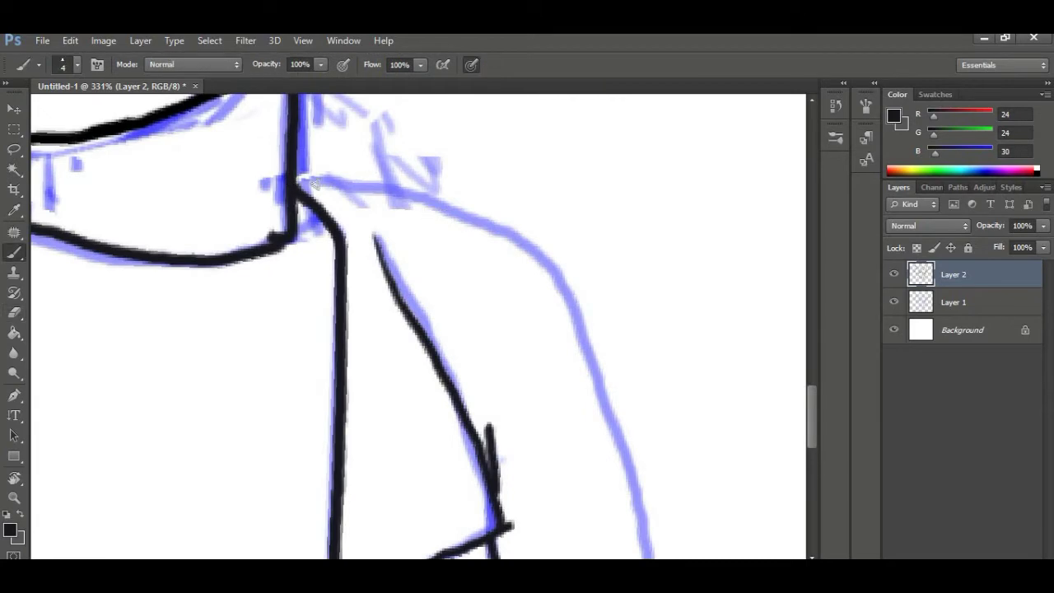
# - Ink the right-hand shoulder and outer sleeve outline from the neck down to the canvas's lower edge
pyautogui.moveTo(534, 278); pyautogui.dragTo(634, 511)
pyautogui.keyDown('alt'); pyautogui.click(514, 276); pyautogui.keyUp('alt')
pyautogui.moveTo(640, 321); pyautogui.dragTo(623, 179)
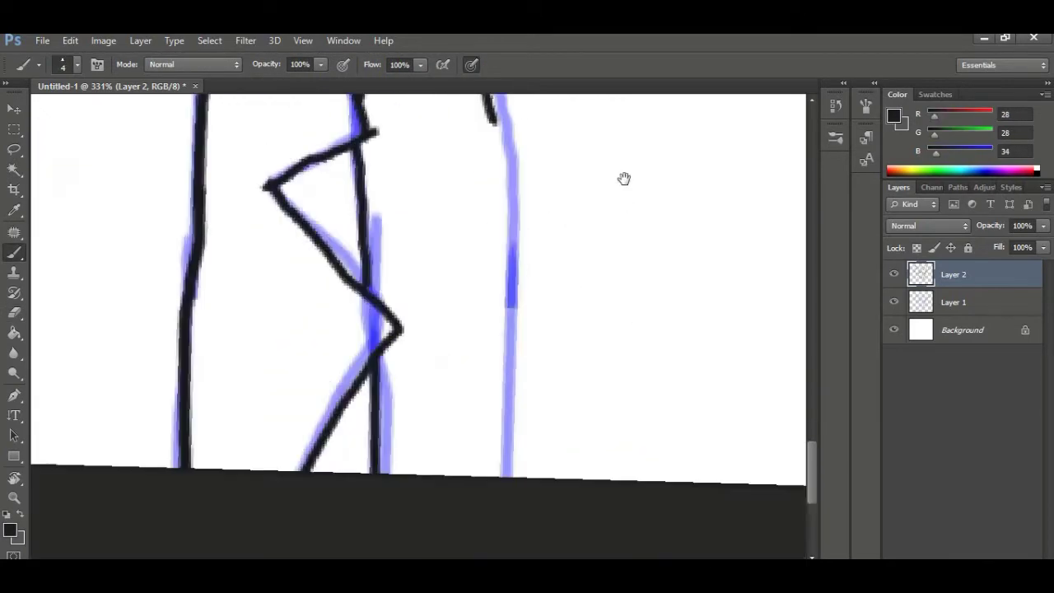
pyautogui.moveTo(487, 100)
pyautogui.mouseDown()
pyautogui.moveTo(511, 170)
pyautogui.moveTo(511, 483)
pyautogui.moveTo(292, 338)
pyautogui.moveTo(548, 345)
pyautogui.mouseUp()
pyautogui.moveTo(548, 345); pyautogui.dragTo(478, 330)
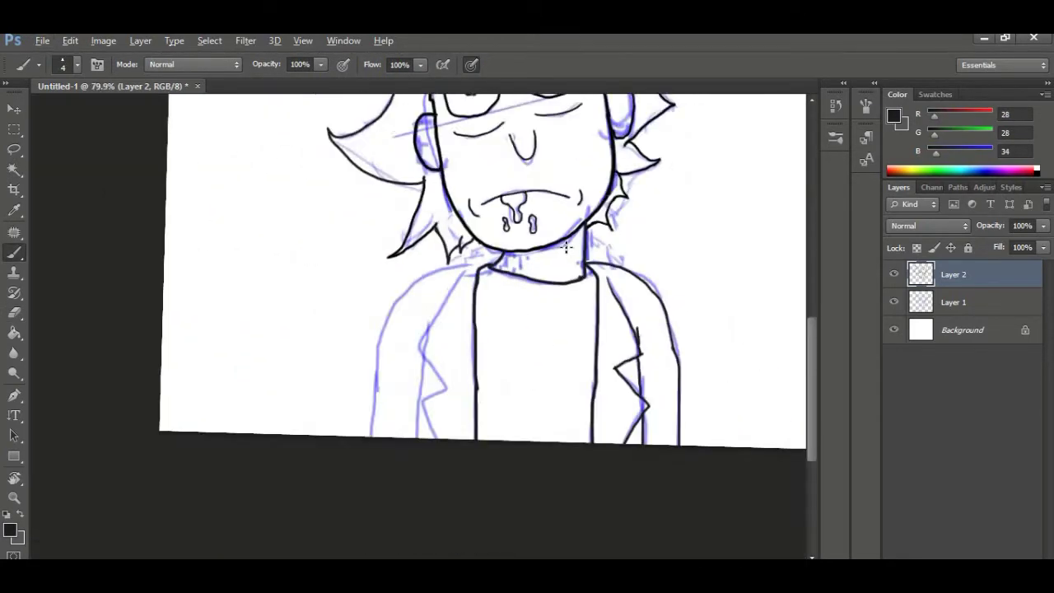
# - Reset the canvas rotation to 0° and ink the left-hand shoulder and outer sleeve outline down to the canvas's lower edge
pyautogui.moveTo(548, 272); pyautogui.dragTo(417, 404)
pyautogui.press('r')
pyautogui.moveTo(737, 285); pyautogui.dragTo(735, 279)
pyautogui.scroll(-5, 320, 285)
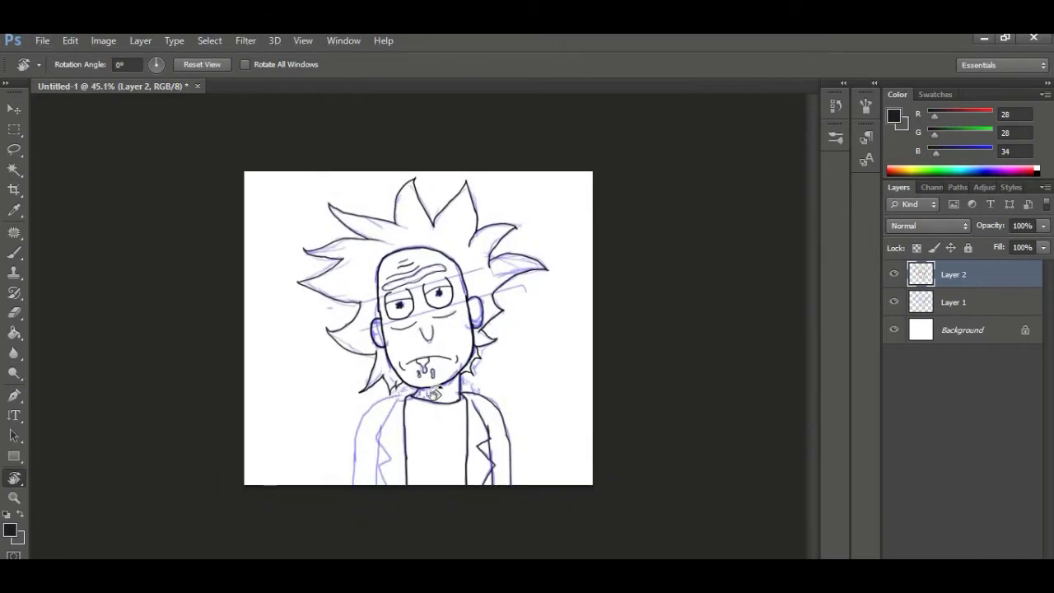
pyautogui.scroll(8, 435, 397)
pyautogui.press('b')
pyautogui.scroll(15, 330, 422)
pyautogui.moveTo(417, 297); pyautogui.dragTo(443, 274)
pyautogui.moveTo(587, 241)
pyautogui.mouseDown()
pyautogui.moveTo(515, 244)
pyautogui.moveTo(146, 540)
pyautogui.mouseUp()
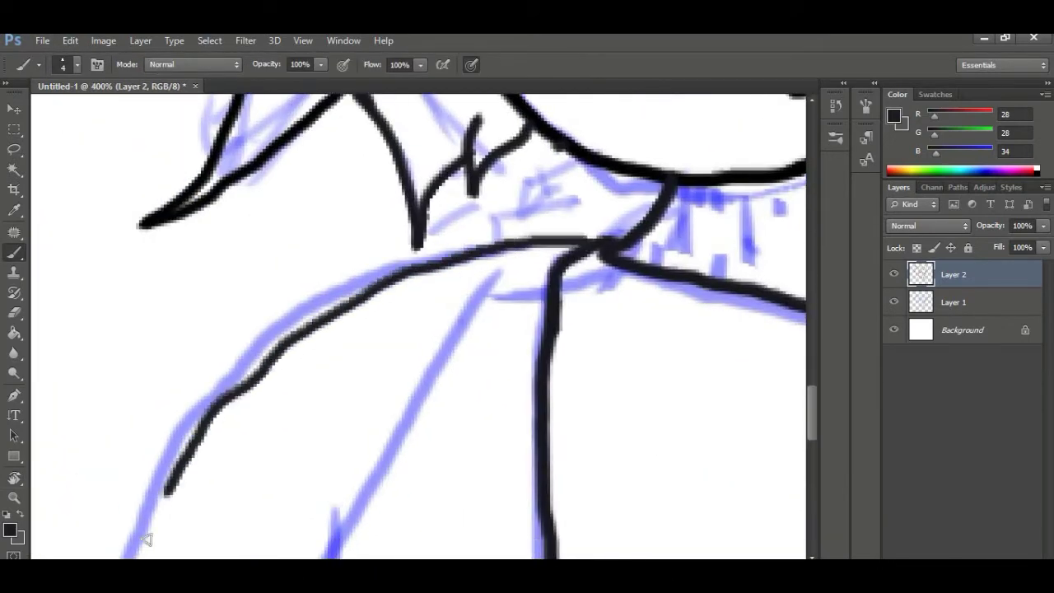
pyautogui.moveTo(316, 469)
pyautogui.mouseDown()
pyautogui.moveTo(426, 248)
pyautogui.moveTo(497, 160)
pyautogui.mouseUp()
pyautogui.moveTo(333, 238); pyautogui.dragTo(297, 519)
pyautogui.moveTo(352, 429); pyautogui.dragTo(384, 122)
pyautogui.moveTo(328, 184); pyautogui.dragTo(308, 458)
# - Ink the left-hand lapel's slanted edge down to its first corner and tidy that corner with the eraser
pyautogui.scroll(-9, 491, 294)
pyautogui.moveTo(491, 294); pyautogui.dragTo(528, 454)
pyautogui.scroll(7, 395, 298)
pyautogui.moveTo(422, 250); pyautogui.dragTo(387, 329)
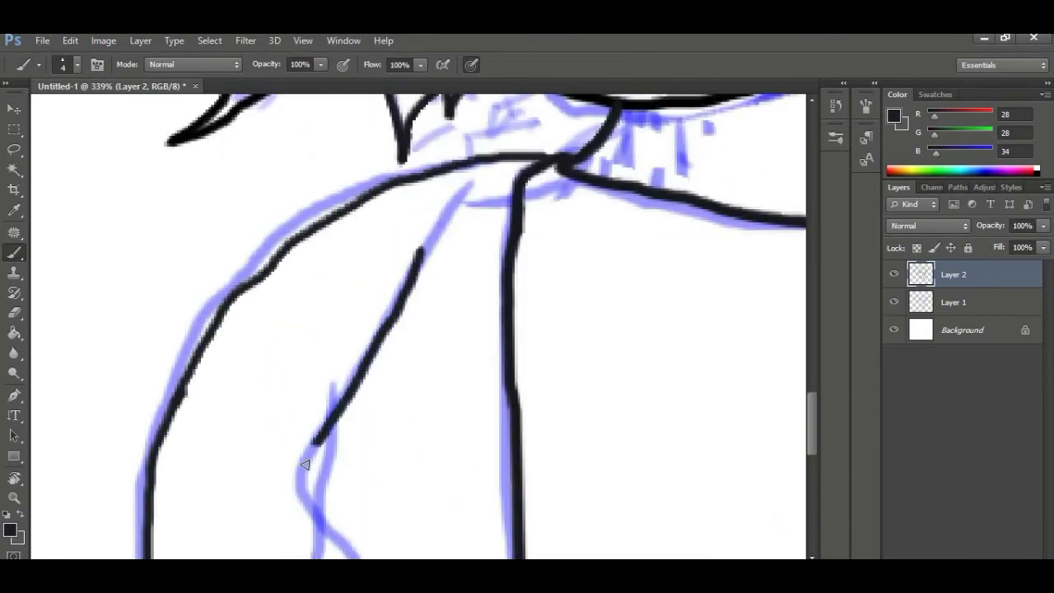
pyautogui.moveTo(305, 465); pyautogui.dragTo(309, 491)
pyautogui.moveTo(395, 455); pyautogui.dragTo(346, 261)
pyautogui.press('e')
pyautogui.moveTo(271, 297); pyautogui.dragTo(256, 307)
pyautogui.press('b')
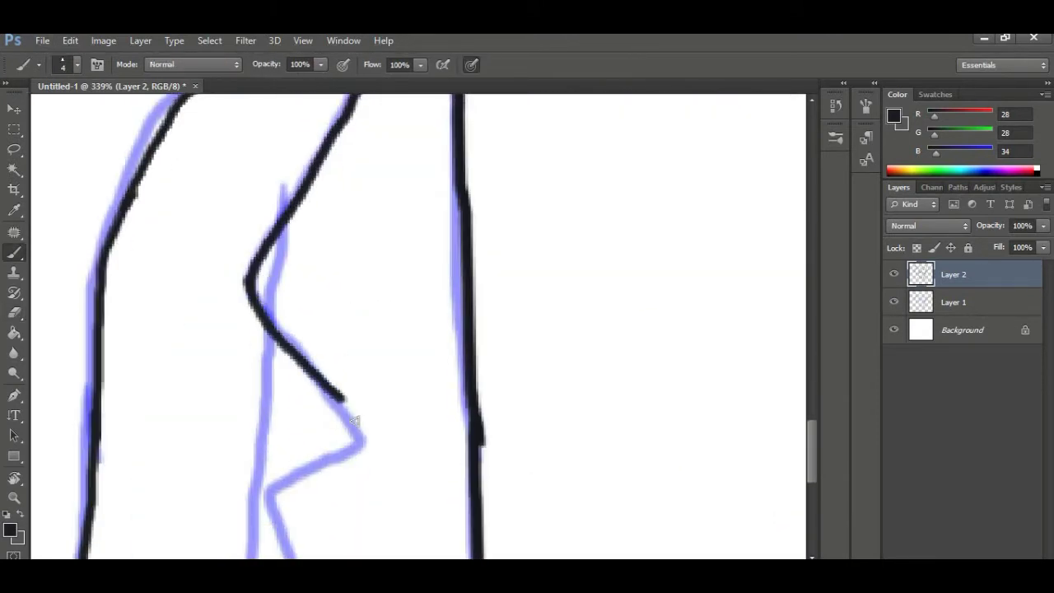
# - Ink the left-hand lapel's zigzag notch and its lower edge down to the canvas's bottom
pyautogui.moveTo(354, 421); pyautogui.dragTo(363, 443)
pyautogui.moveTo(375, 418); pyautogui.dragTo(447, 232)
pyautogui.moveTo(441, 244); pyautogui.dragTo(393, 282)
pyautogui.moveTo(379, 375); pyautogui.dragTo(440, 488)
pyautogui.moveTo(405, 247); pyautogui.dragTo(402, 543)
pyautogui.scroll(1, 429, 248)
# - Ink the left-hand inner sleeve line behind the lapel, from above the notch down to the canvas's lower edge
pyautogui.press('e')
pyautogui.scroll(-8, 462, 277)
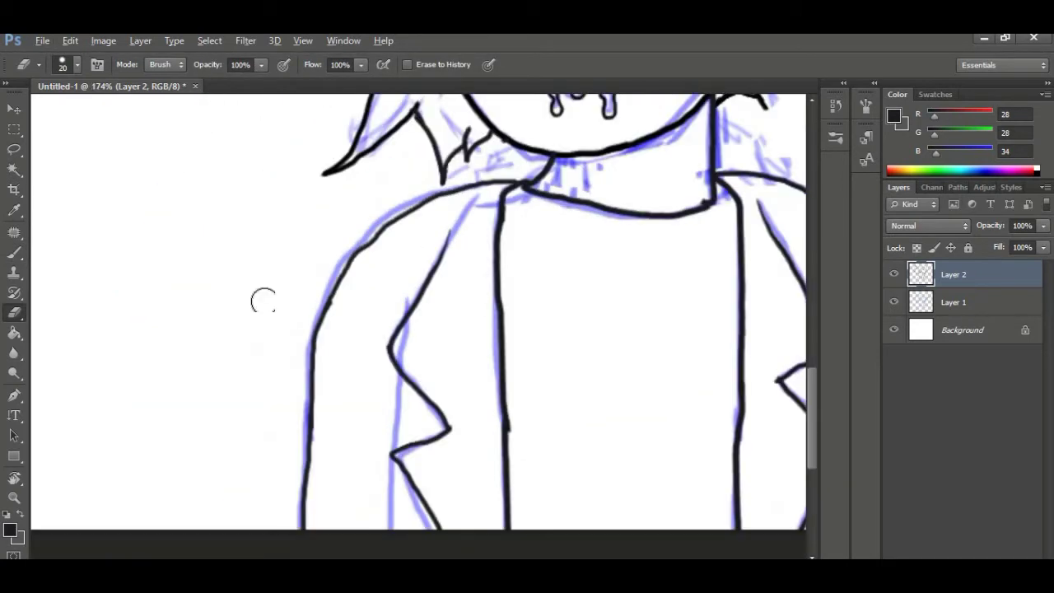
pyautogui.scroll(8, 321, 334)
pyautogui.press('b')
pyautogui.moveTo(492, 242); pyautogui.dragTo(490, 288)
pyautogui.press('e')
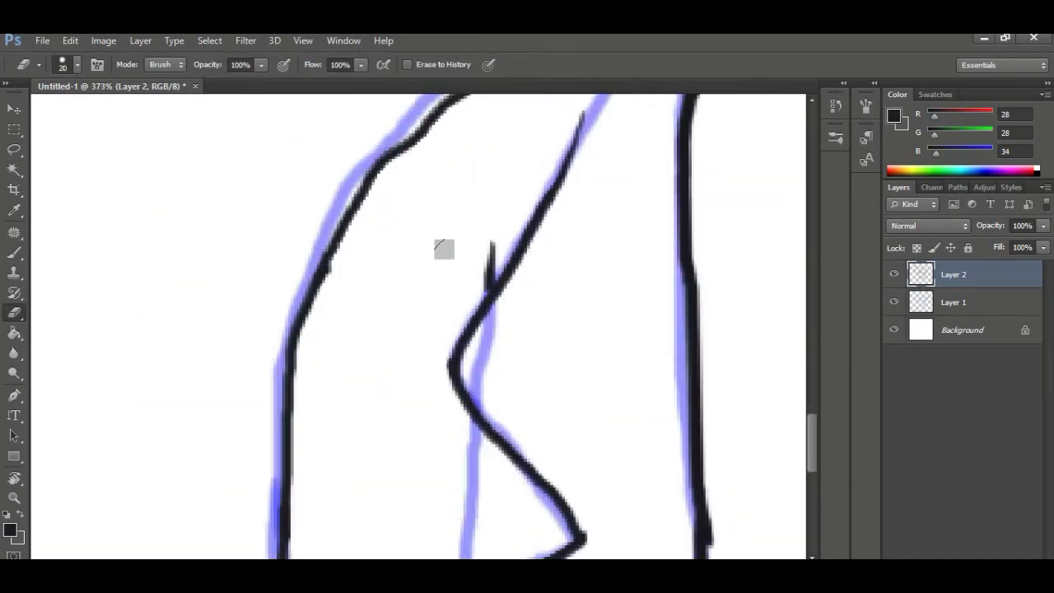
pyautogui.press('b')
pyautogui.scroll(-3, 528, 255)
pyautogui.moveTo(477, 224); pyautogui.dragTo(465, 390)
pyautogui.scroll(-3, 466, 329)
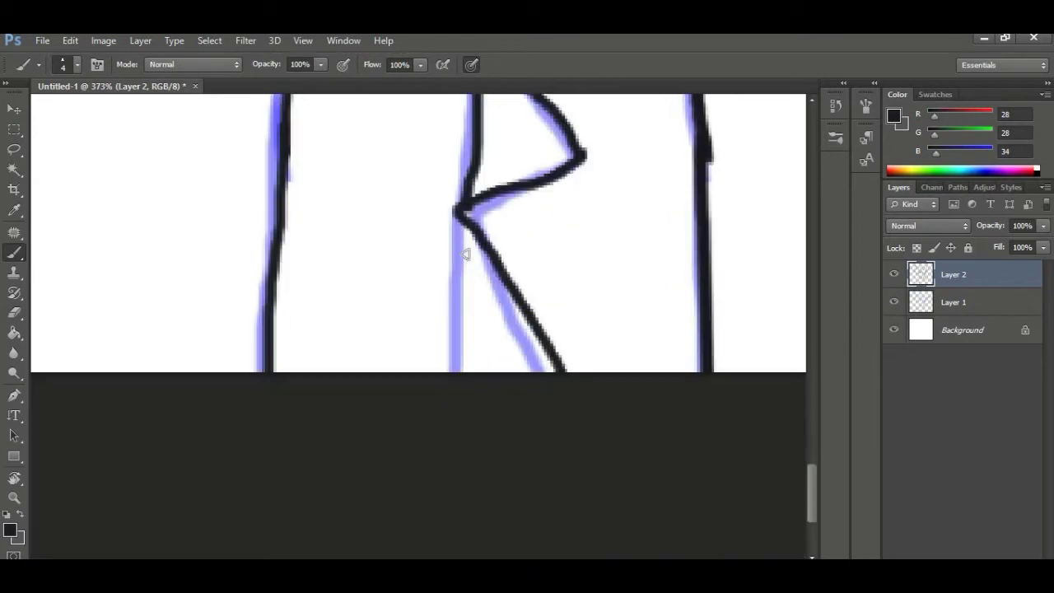
pyautogui.moveTo(465, 226); pyautogui.dragTo(464, 376)
# - Check the finished line art with the Layer 1 sketch hidden, and show the sketch again
pyautogui.scroll(-9, 554, 332)
pyautogui.scroll(5, 419, 379)
pyautogui.scroll(-5, 419, 379)
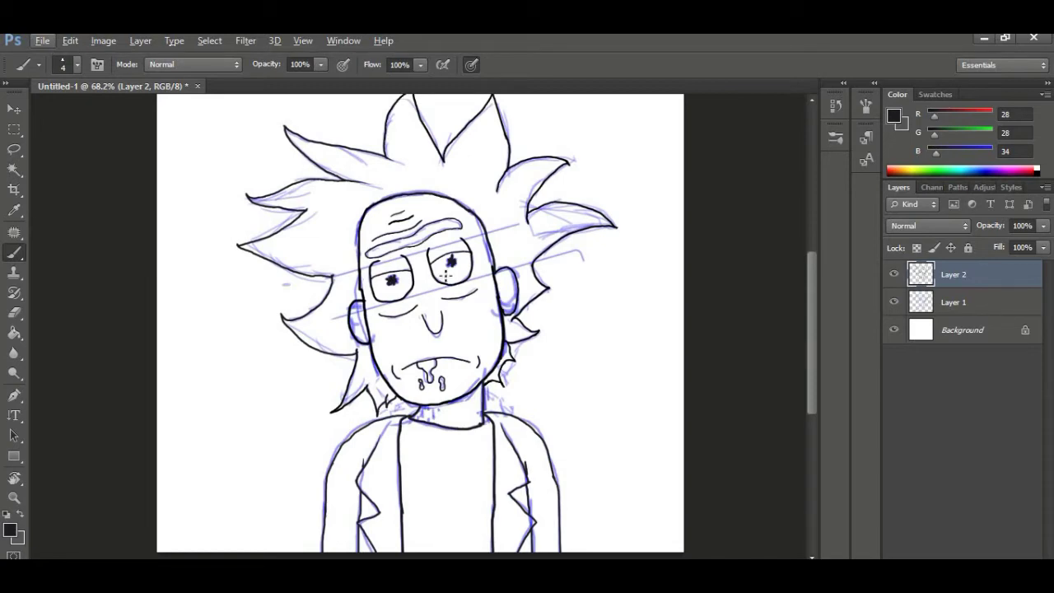
pyautogui.scroll(3, 400, 302)
pyautogui.scroll(-6, 400, 302)
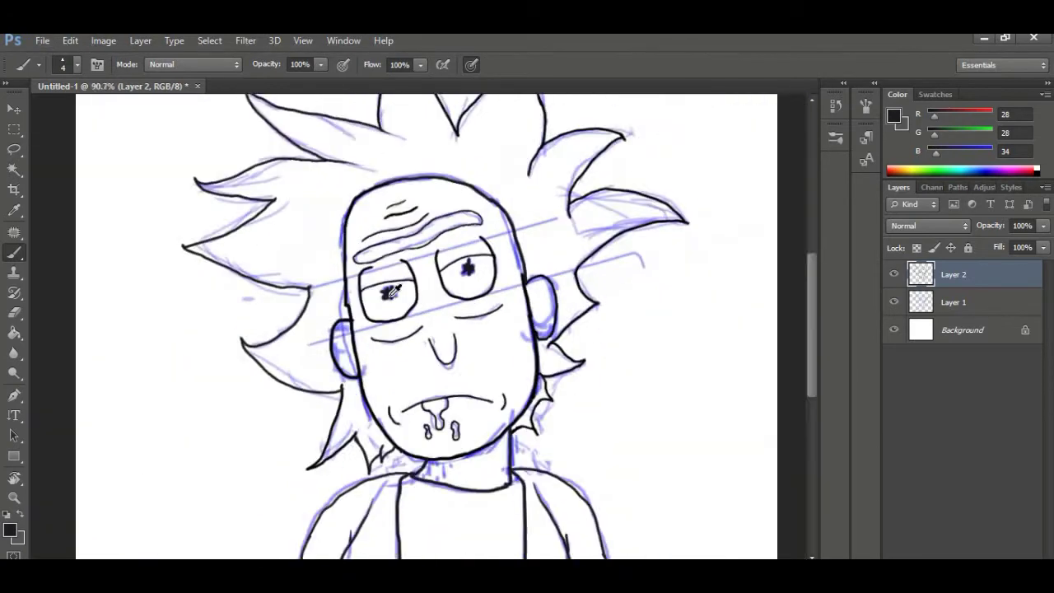
pyautogui.scroll(2, 389, 378)
pyautogui.click(896, 303)
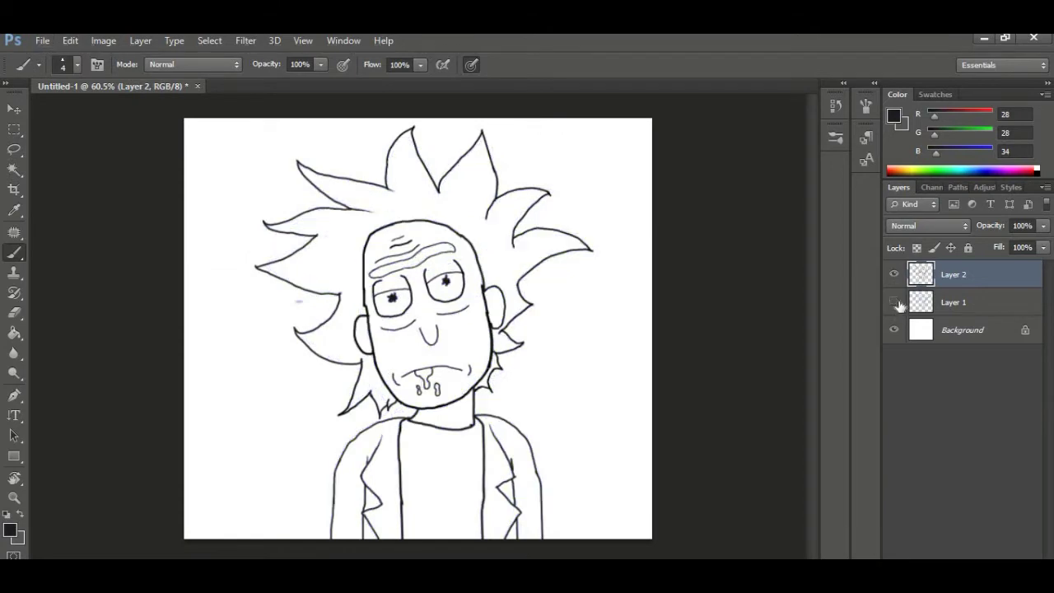
pyautogui.click(896, 303)
pyautogui.scroll(5, 594, 336)
pyautogui.scroll(-5, 557, 362)
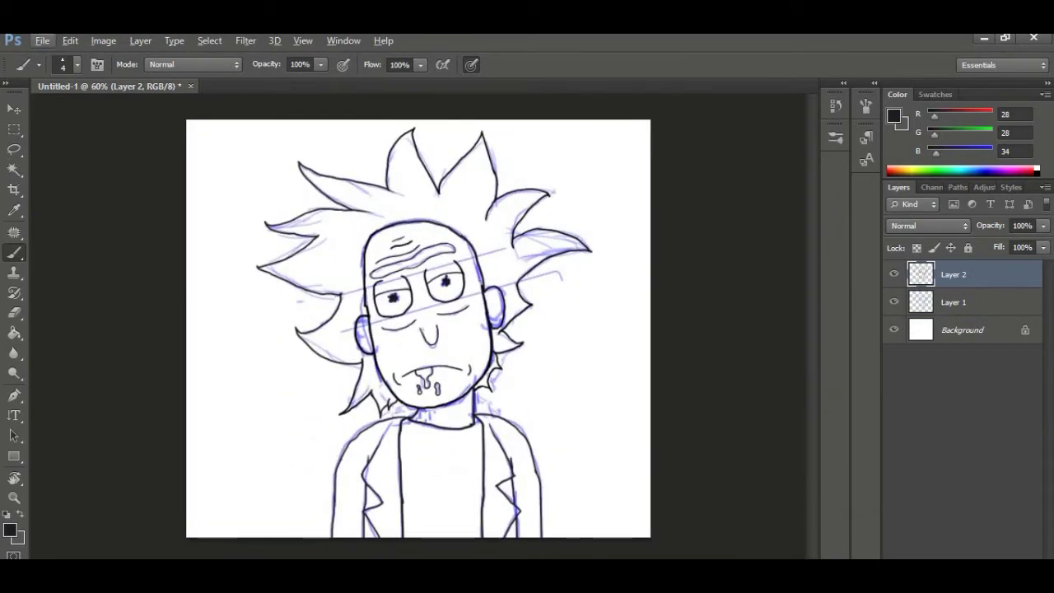
# - Delete the blue sketch on Layer 1 and add a new empty layer above Layer 2
pyautogui.rightClick(930, 305)
pyautogui.click(990, 486)
pyautogui.rightClick(984, 307)
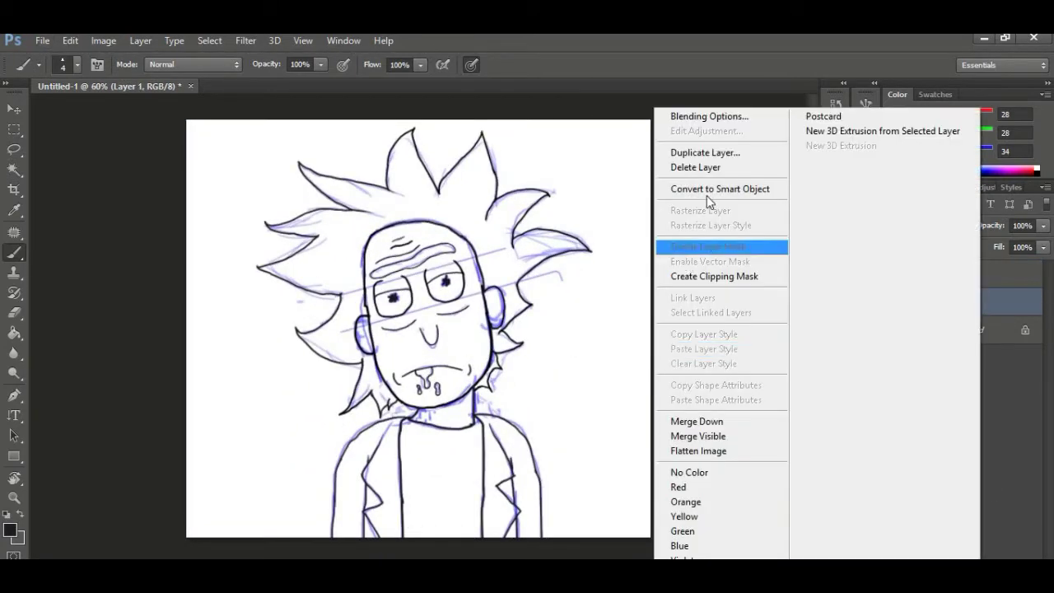
pyautogui.click(697, 168)
pyautogui.click(445, 258)
pyautogui.click(953, 280)
pyautogui.hotkey('ctrl', 'shift', 'alt', 'n')
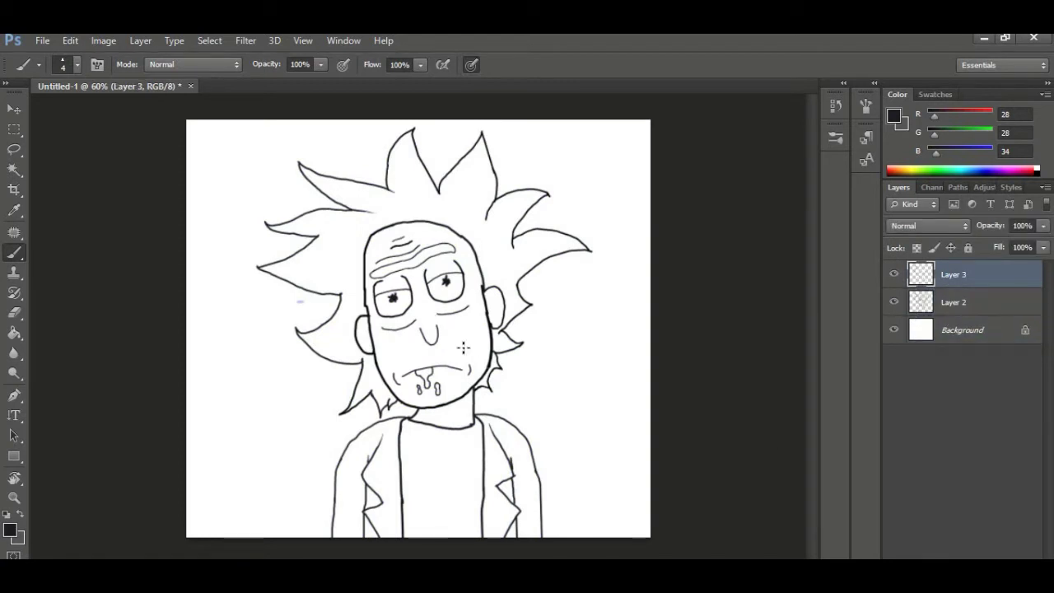
pyautogui.scroll(2, 517, 287)
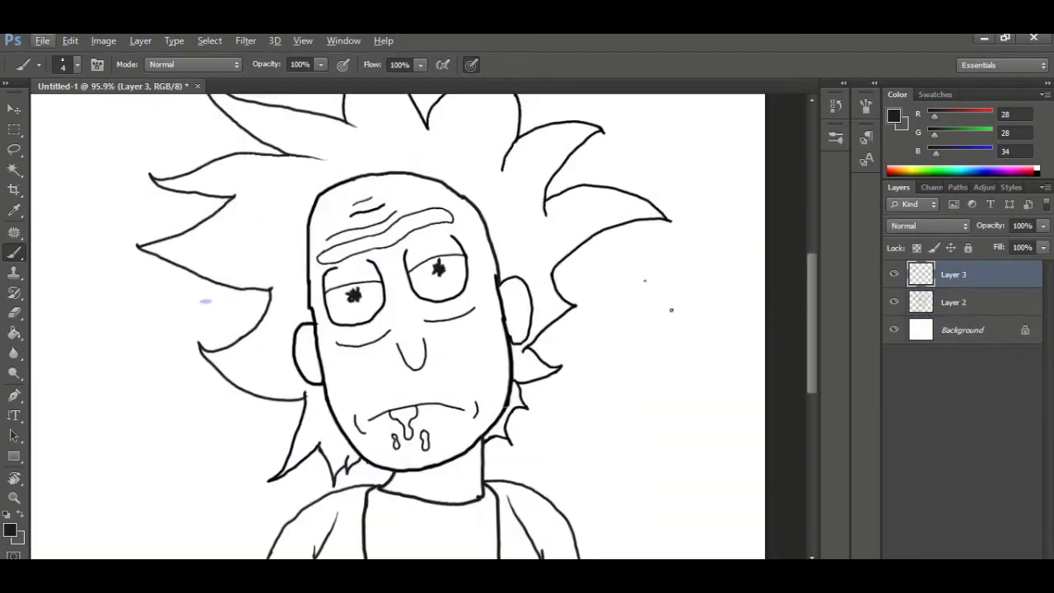
# - Examine the inked eyes and face up close and make Layer 2 the active layer
pyautogui.press('e')
pyautogui.hotkey('alt', '[')
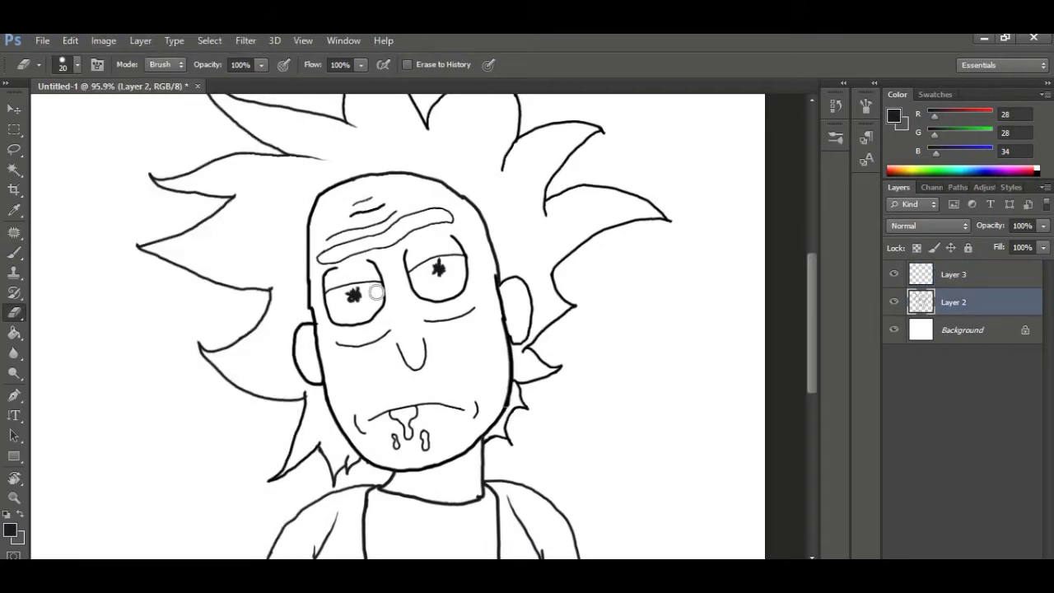
pyautogui.scroll(2, 379, 288)
pyautogui.scroll(3, 521, 202)
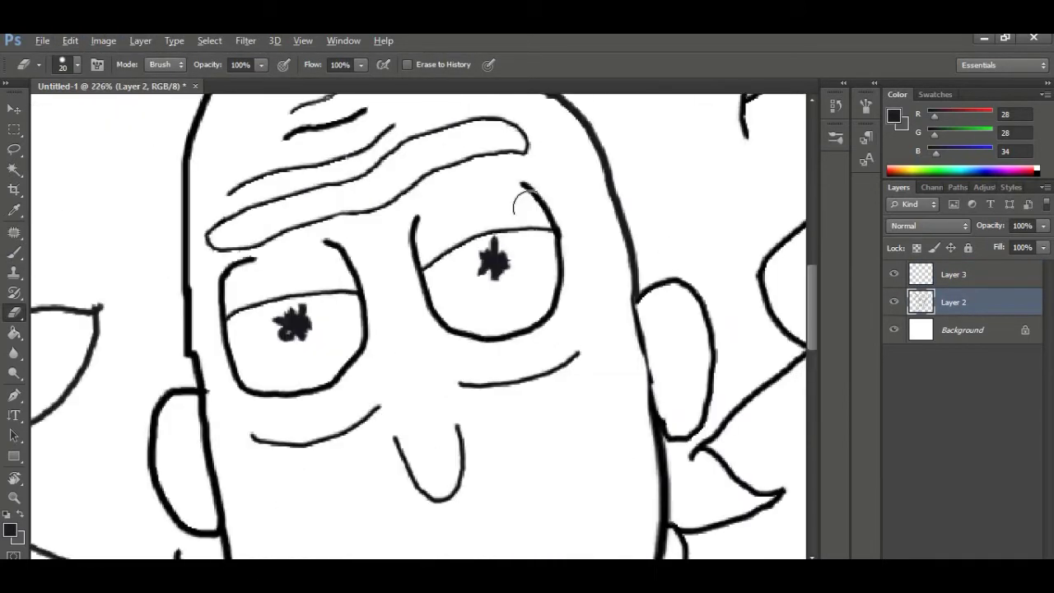
pyautogui.scroll(-5, 462, 214)
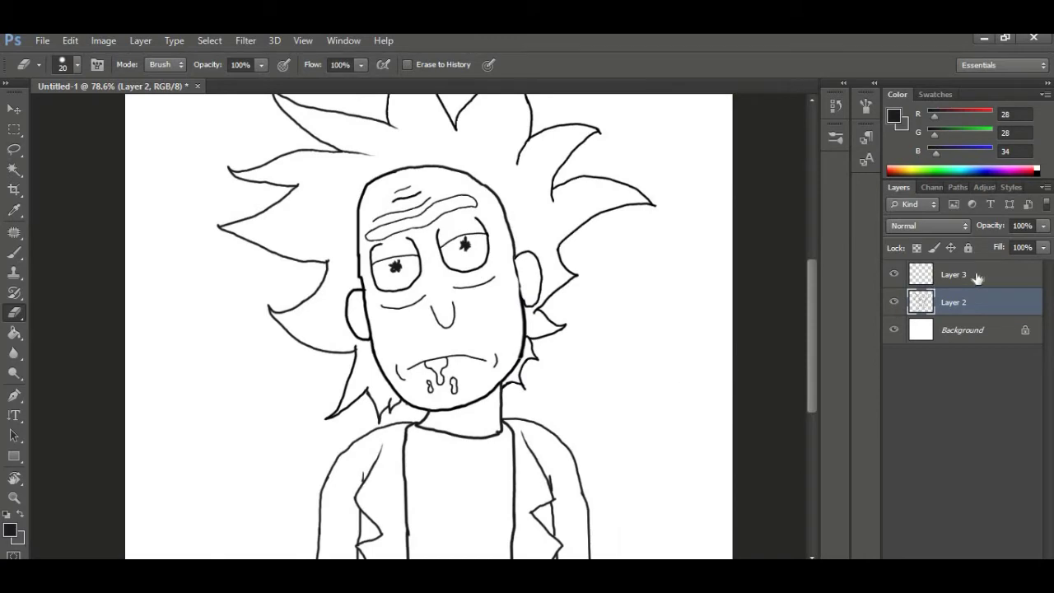
pyautogui.click(978, 279)
pyautogui.scroll(3, 383, 284)
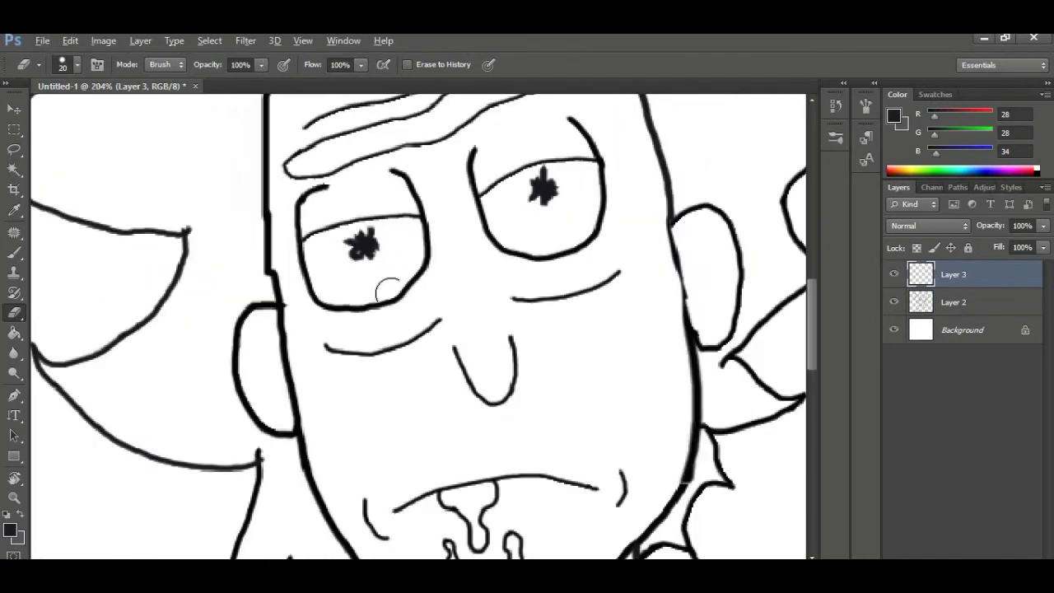
pyautogui.scroll(-1, 387, 290)
pyautogui.rightClick(980, 280)
pyautogui.click(1000, 423)
pyautogui.click(984, 308)
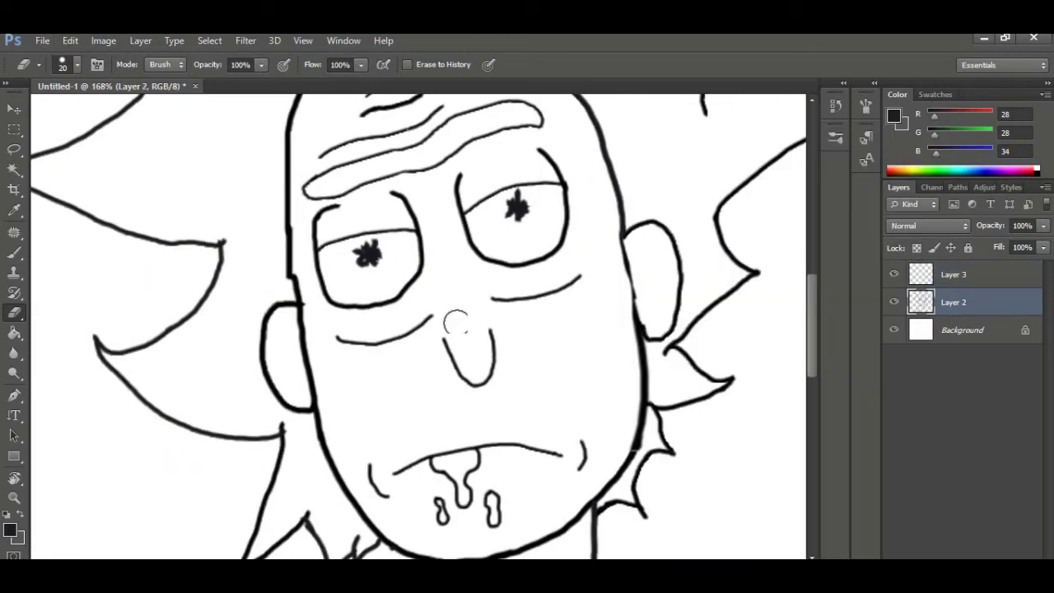
pyautogui.scroll(-3, 452, 325)
# - Select the inside of the face with the Magic Wand and expand the selection by 1 pixel
pyautogui.press('w')
pyautogui.click(483, 224)
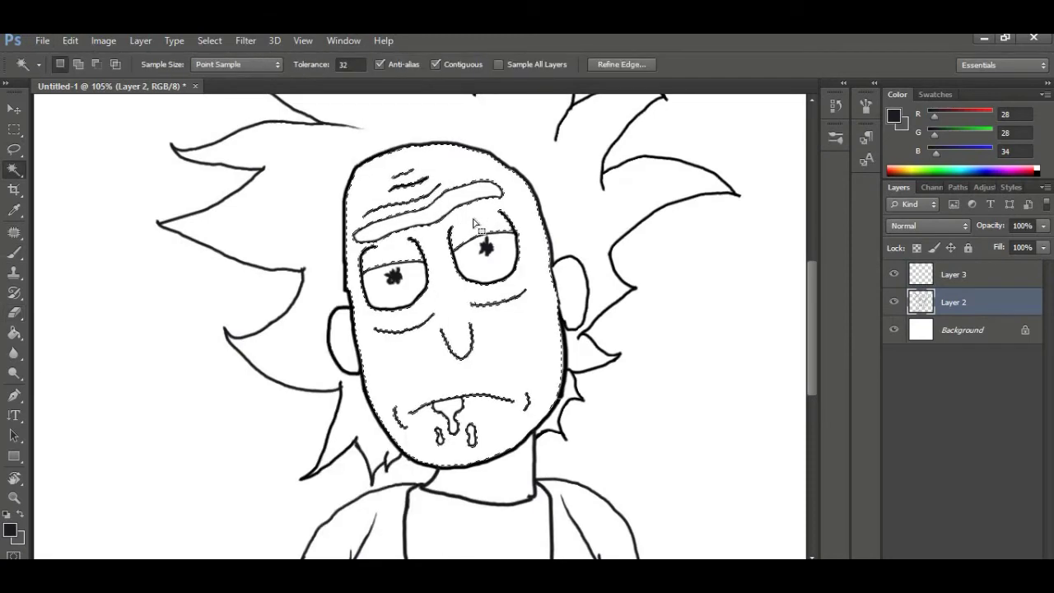
pyautogui.rightClick(472, 180)
pyautogui.click(209, 40)
pyautogui.moveTo(221, 211)
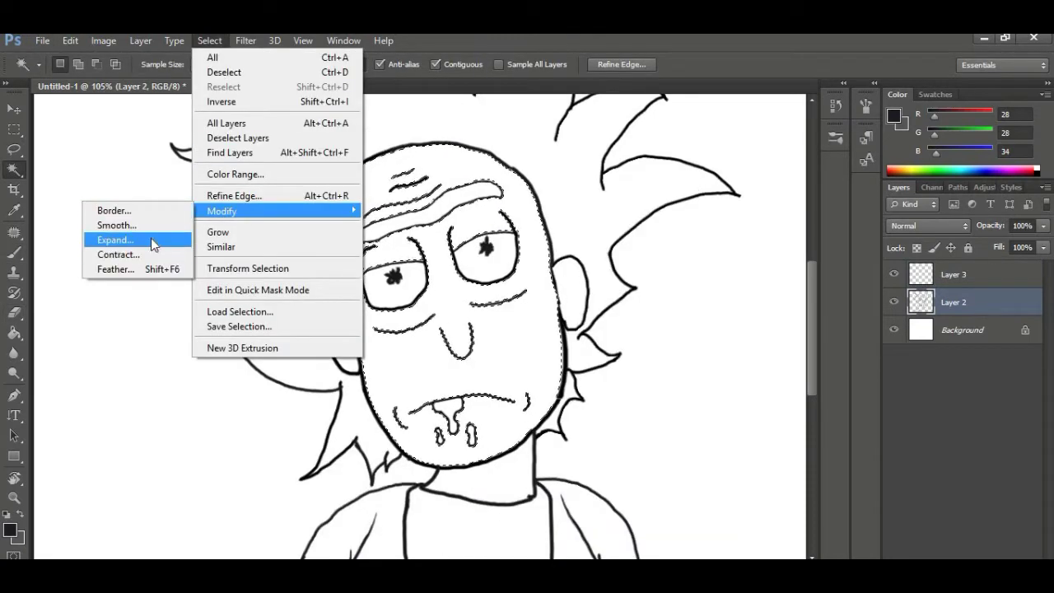
pyautogui.click(156, 238)
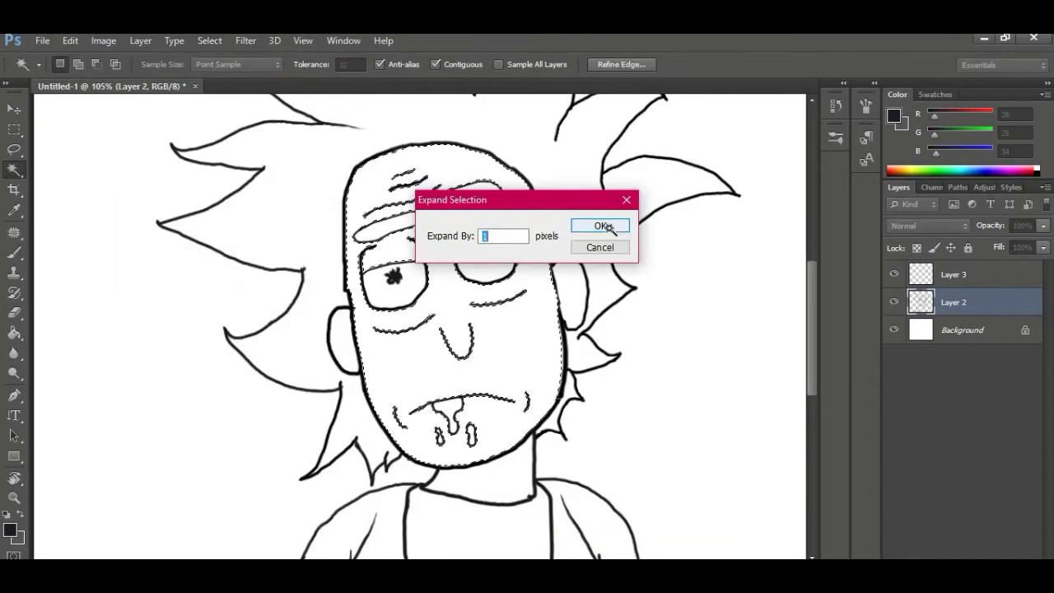
pyautogui.click(607, 228)
pyautogui.scroll(4, 538, 245)
# - Switch to the Paint Bucket and set the foreground colour to the tan skin tone #c79c5f
pyautogui.click(14, 333)
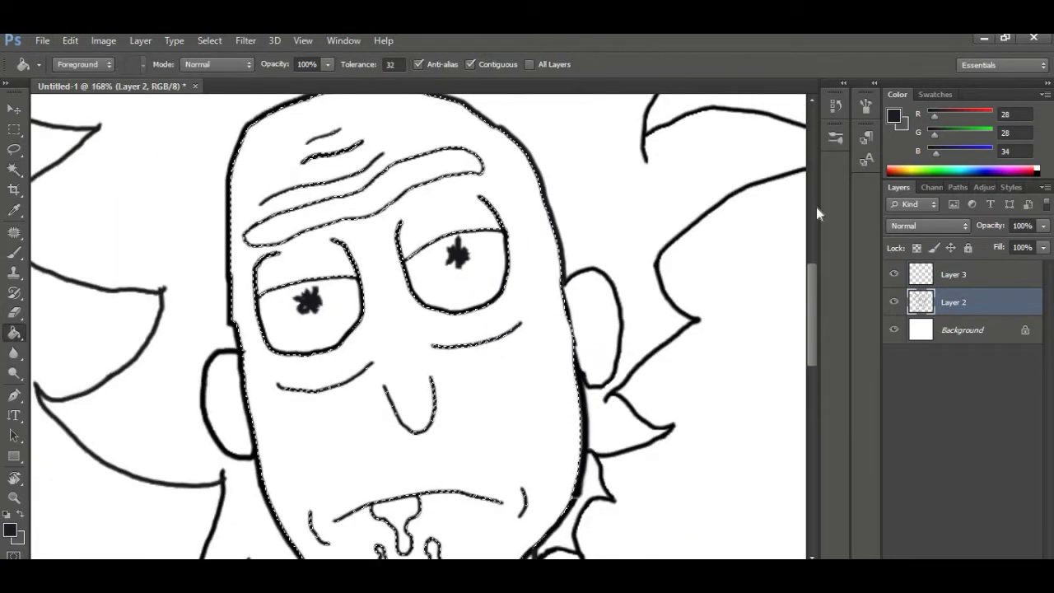
pyautogui.click(894, 116)
pyautogui.moveTo(473, 232); pyautogui.dragTo(435, 210)
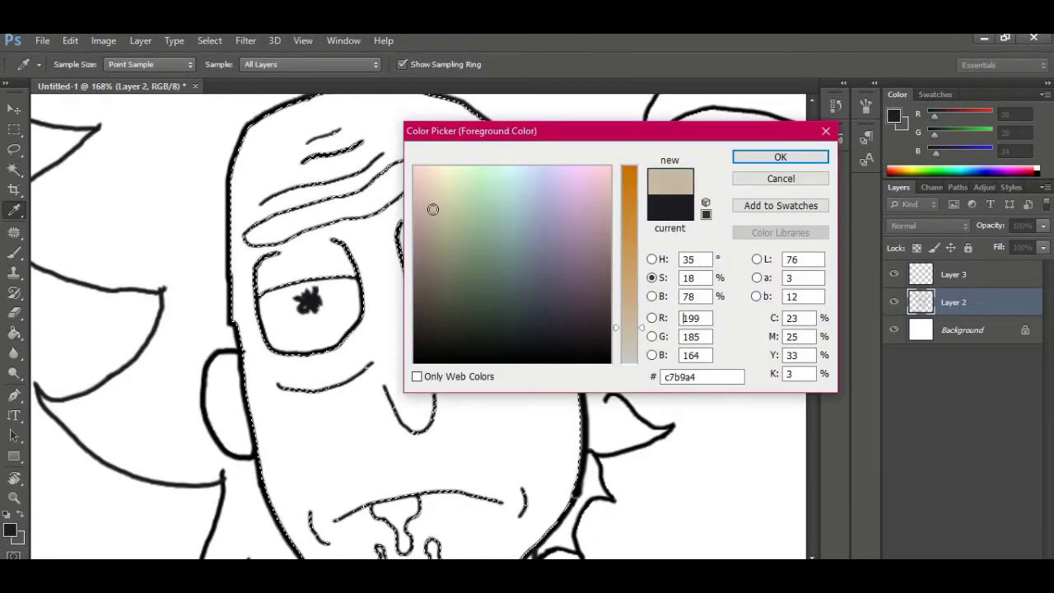
pyautogui.click(628, 260)
pyautogui.click(777, 159)
# - Select the face, both ears and the neck together with the Magic Wand and expand the selection by 1 pixel
pyautogui.press('w')
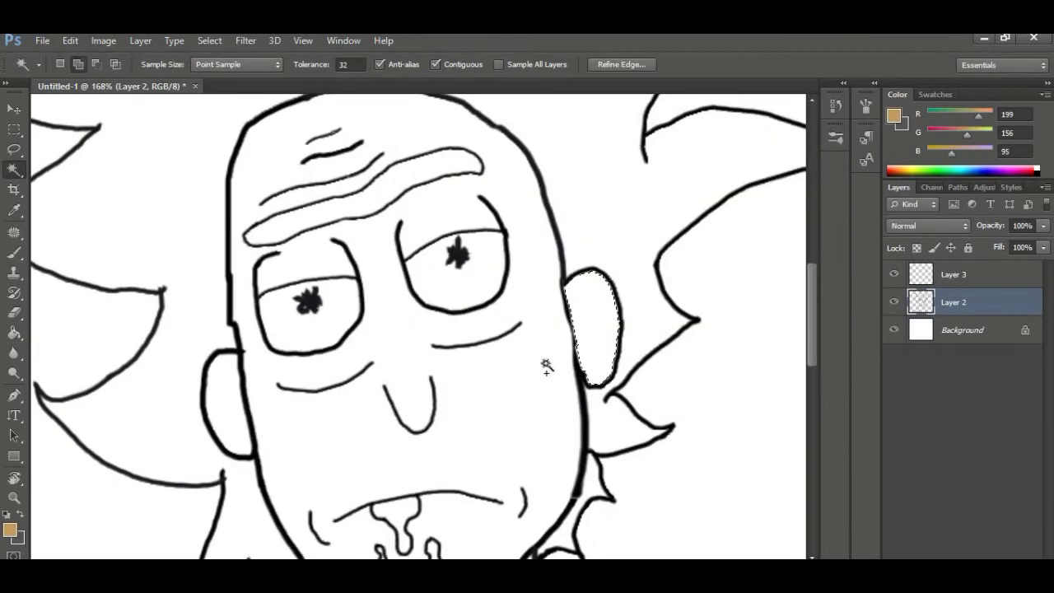
pyautogui.scroll(-3, 504, 422)
pyautogui.press('g')
pyautogui.scroll(-3, 504, 422)
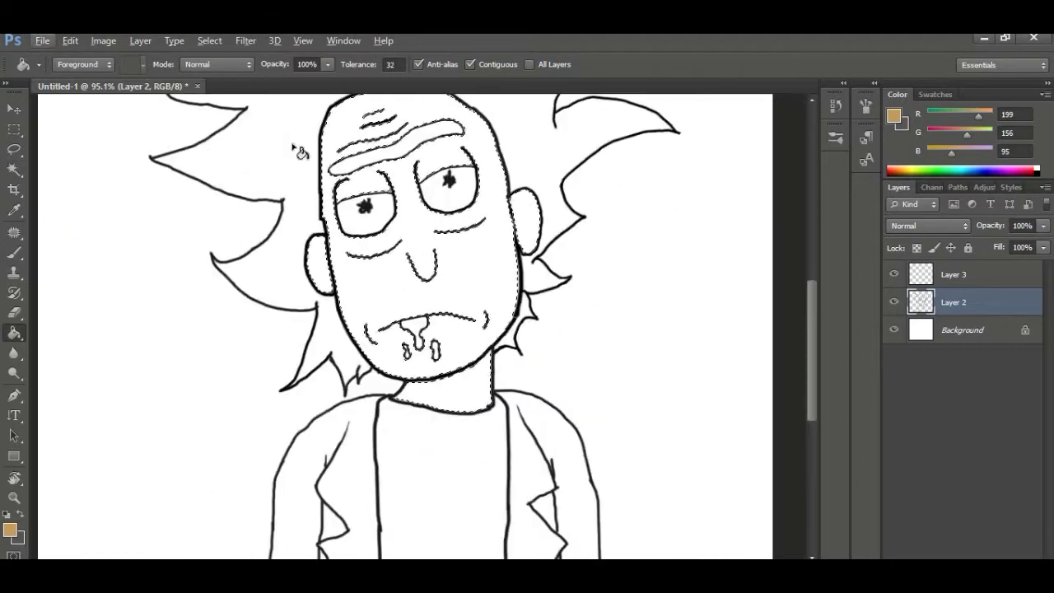
pyautogui.click(209, 40)
pyautogui.moveTo(222, 211)
pyautogui.click(151, 242)
pyautogui.press('Return')
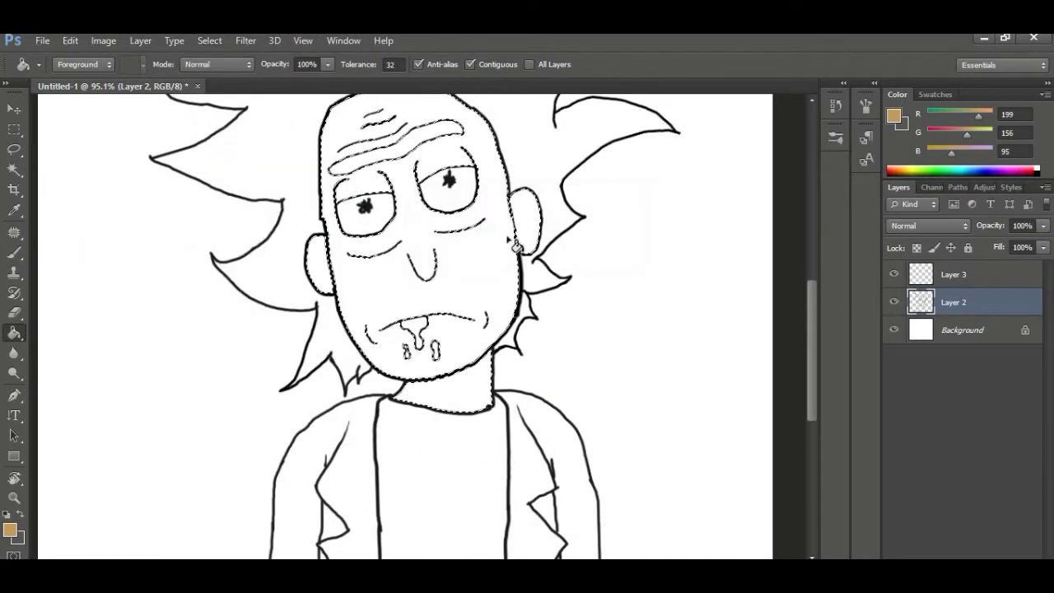
# - Undo the trial face fill and try other tan foreground shades before restoring #c79c5f
pyautogui.click(510, 247)
pyautogui.hotkey('ctrl', 'z')
pyautogui.click(9, 531)
pyautogui.moveTo(628, 282); pyautogui.dragTo(627, 299)
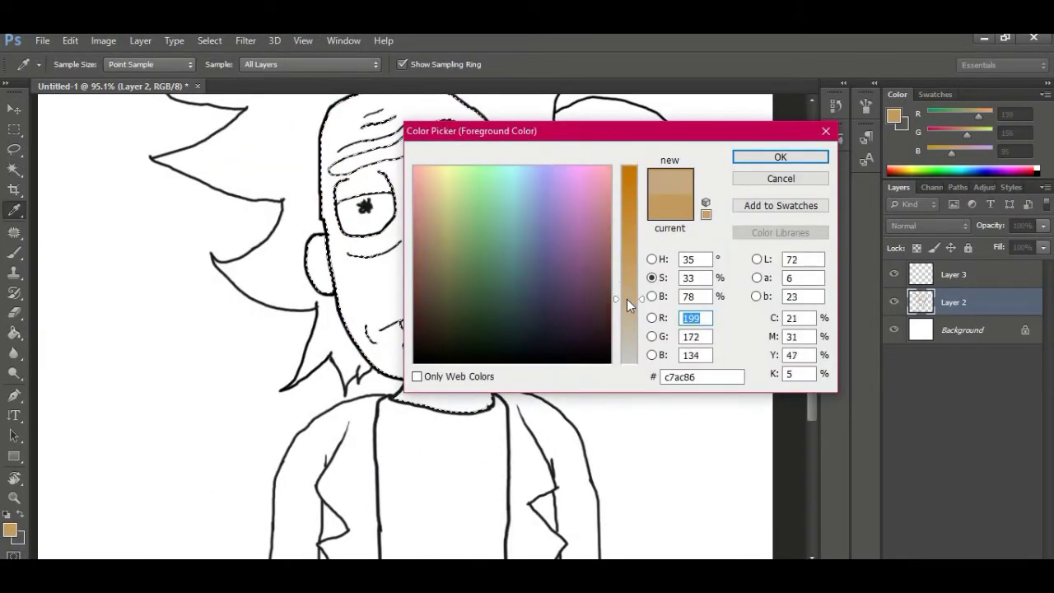
pyautogui.moveTo(434, 215)
pyautogui.mouseDown()
pyautogui.moveTo(421, 205)
pyautogui.moveTo(429, 218)
pyautogui.moveTo(435, 202)
pyautogui.moveTo(419, 206)
pyautogui.mouseUp()
pyautogui.click(629, 223)
pyautogui.click(674, 211)
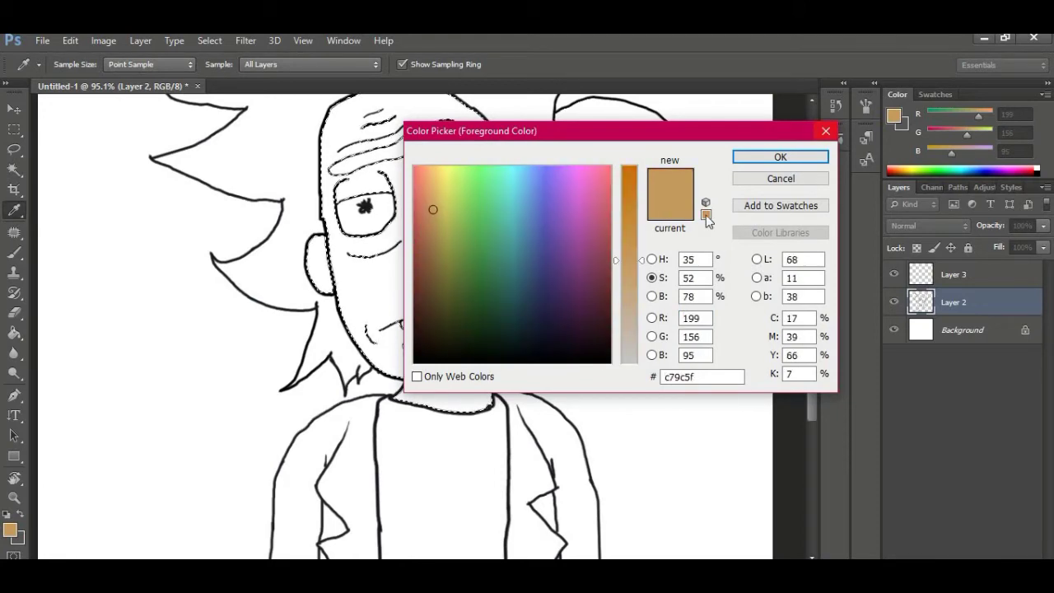
# - Fill the selected face, both ears and the neck with the skin tone #c79c5f on Layer 2
pyautogui.click(779, 158)
pyautogui.click(437, 284)
pyautogui.click(322, 274)
pyautogui.click(451, 402)
pyautogui.click(526, 228)
pyautogui.scroll(1, 623, 312)
# - Reselect the filled skin areas of the face, ears and neck with the Magic Wand
pyautogui.press('w')
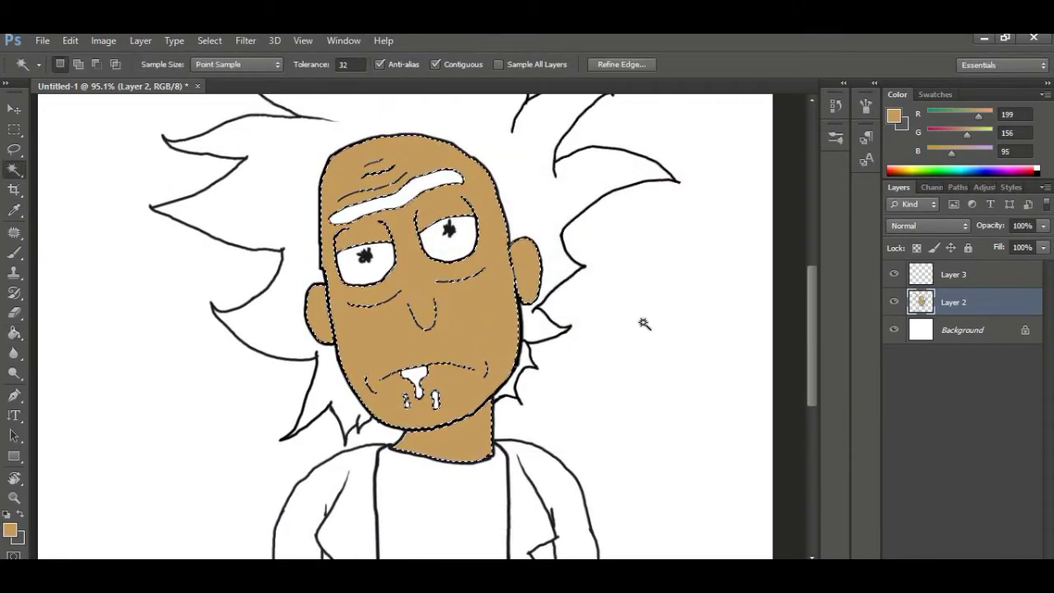
pyautogui.click(644, 324)
pyautogui.scroll(5, 504, 330)
pyautogui.scroll(-4, 516, 332)
pyautogui.click(428, 331)
pyautogui.keyDown('shift'); pyautogui.click(563, 266); pyautogui.keyUp('shift')
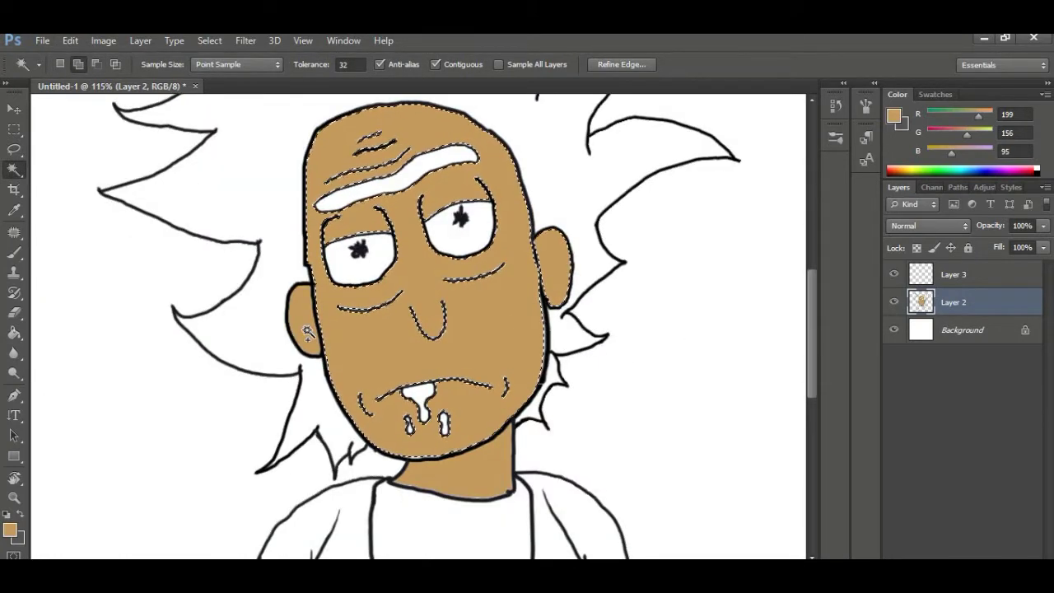
pyautogui.scroll(-3, 378, 335)
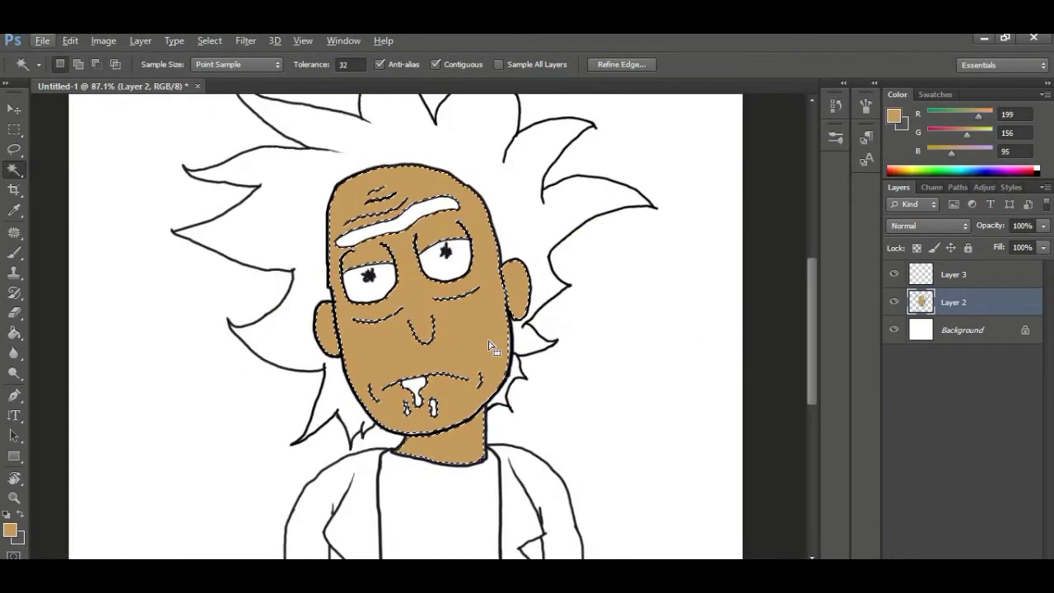
# - Paste the selected skin onto its own layer and clip a new empty layer to it
pyautogui.click(927, 421)
pyautogui.hotkey('ctrl', 'v')
pyautogui.hotkey('ctrl', 'shift', 'alt', 'n')
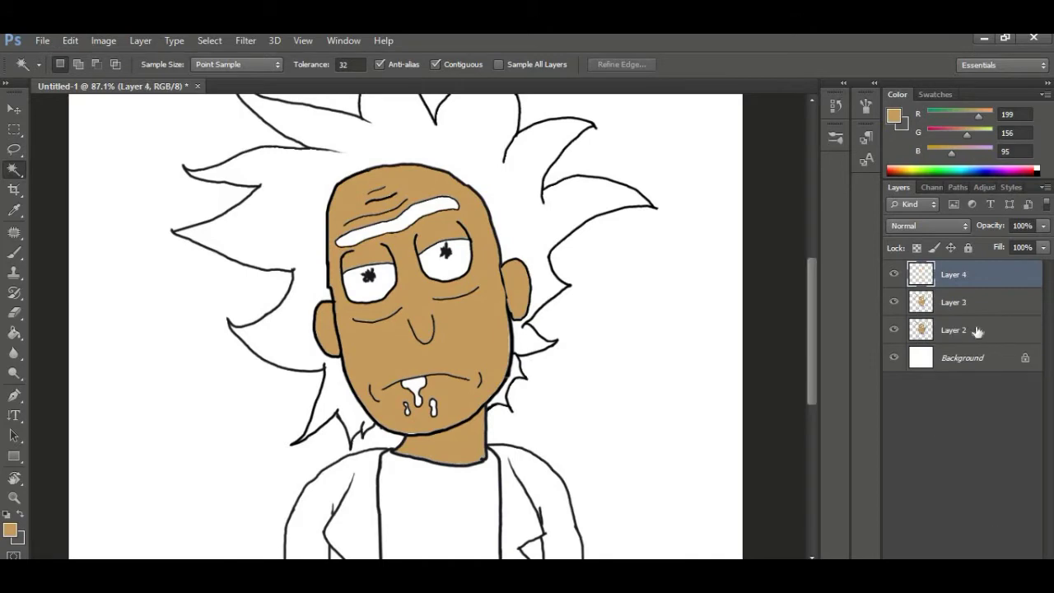
pyautogui.rightClick(993, 280)
pyautogui.click(734, 275)
pyautogui.scroll(3, 522, 305)
# - Set the Brush's foreground colour to the reddish brown #b1734a for the skin shading
pyautogui.press('b')
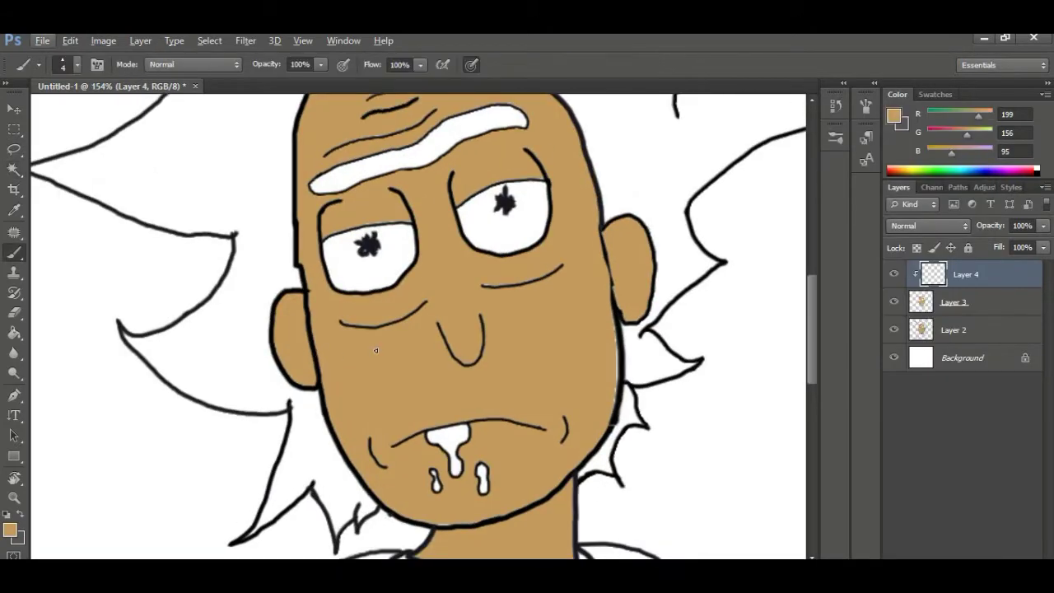
pyautogui.click(10, 531)
pyautogui.moveTo(632, 253)
pyautogui.mouseDown()
pyautogui.moveTo(630, 209)
pyautogui.moveTo(633, 248)
pyautogui.mouseUp()
pyautogui.click(779, 160)
pyautogui.scroll(2, 316, 315)
pyautogui.scroll(-2, 333, 317)
pyautogui.click(10, 531)
pyautogui.moveTo(433, 209); pyautogui.dragTo(426, 227)
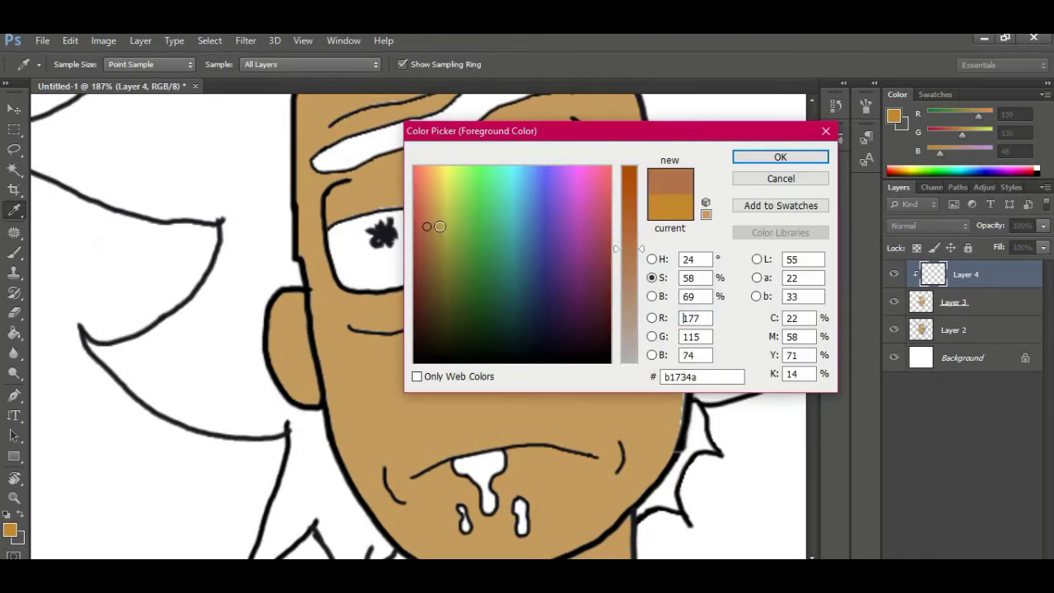
pyautogui.click(779, 158)
pyautogui.scroll(1, 399, 259)
pyautogui.scroll(3, 431, 337)
pyautogui.moveTo(358, 331); pyautogui.dragTo(302, 329)
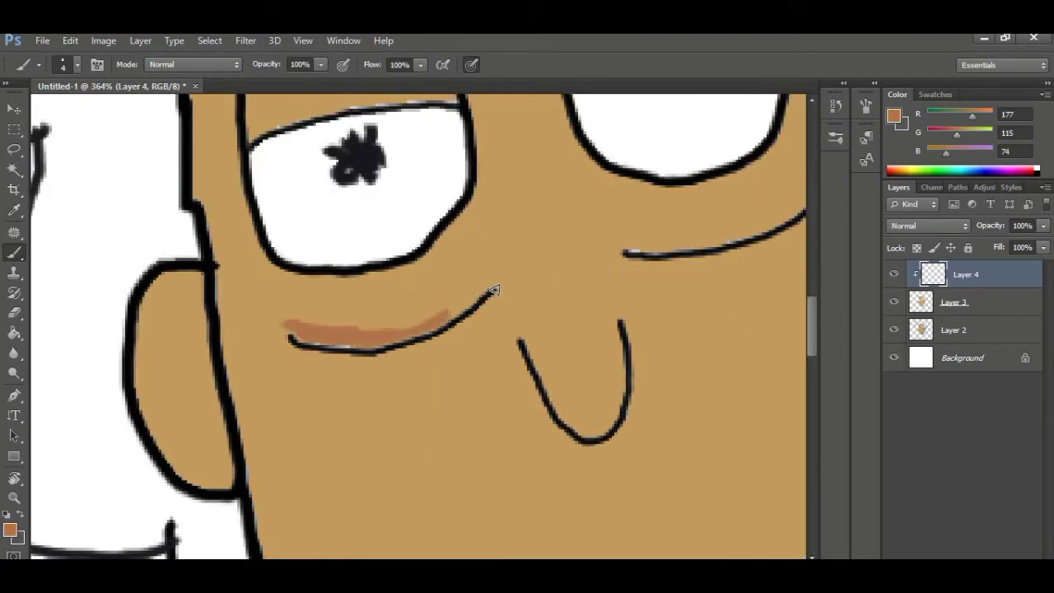
pyautogui.hotkey('ctrl', 'alt', 'z')
pyautogui.hotkey('ctrl', 'alt', 'z')
pyautogui.rightClick(525, 362)
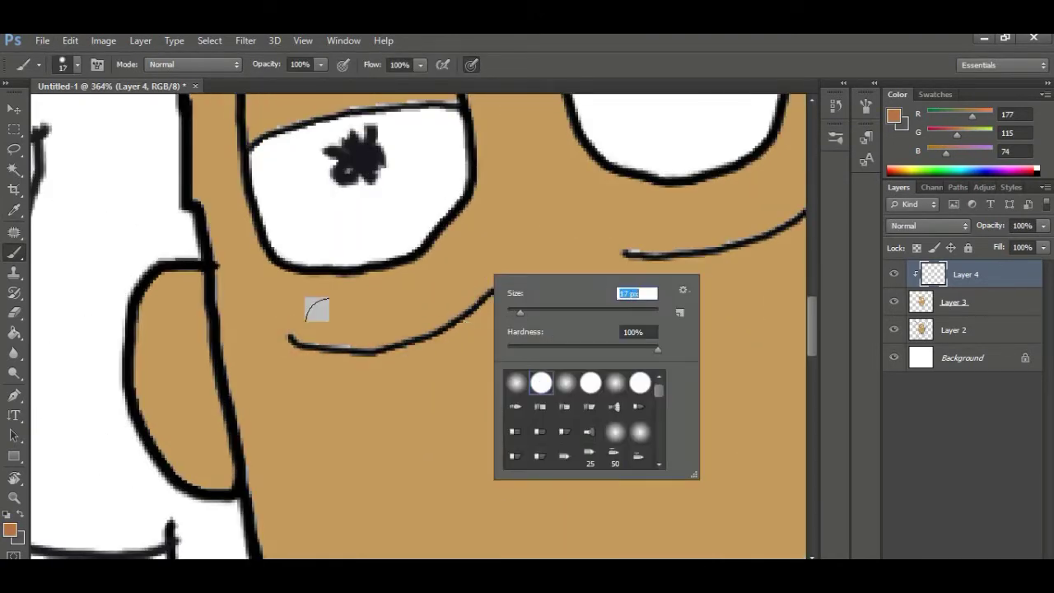
pyautogui.moveTo(292, 322); pyautogui.dragTo(482, 313)
pyautogui.hotkey('ctrl', 'z')
pyautogui.hotkey('ctrl', 'z')
# - Set the brush size to 10 px and paint a reddish-brown shadow band under each eye
pyautogui.scroll(-2, 497, 319)
pyautogui.rightClick(391, 314)
pyautogui.moveTo(417, 352); pyautogui.dragTo(412, 352)
pyautogui.moveTo(349, 322); pyautogui.dragTo(440, 331)
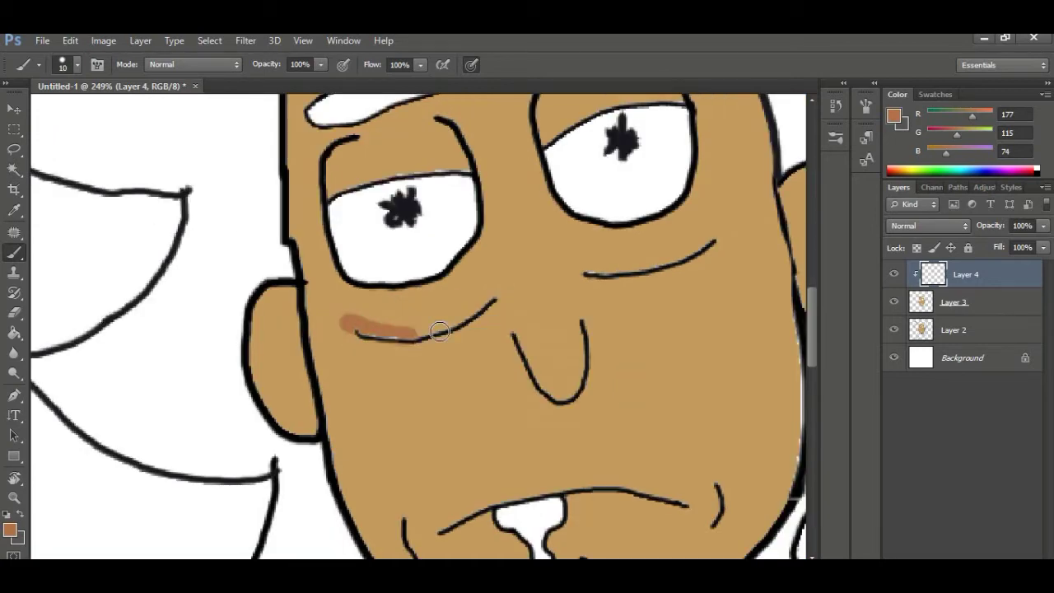
pyautogui.moveTo(362, 321); pyautogui.dragTo(372, 321)
pyautogui.scroll(5, 569, 297)
pyautogui.moveTo(260, 279)
pyautogui.mouseDown()
pyautogui.moveTo(347, 271)
pyautogui.moveTo(547, 210)
pyautogui.mouseUp()
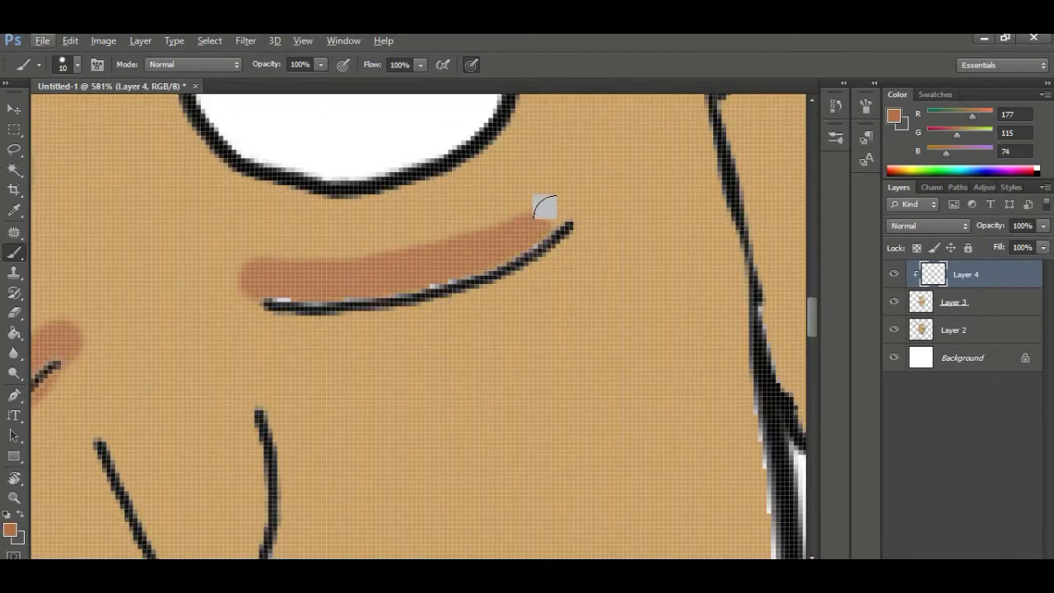
pyautogui.scroll(-5, 494, 264)
# - Shade the lower parts of the ears with the reddish-brown brush
pyautogui.scroll(5, 419, 268)
pyautogui.moveTo(336, 290)
pyautogui.mouseDown()
pyautogui.moveTo(322, 305)
pyautogui.moveTo(430, 295)
pyautogui.moveTo(421, 280)
pyautogui.mouseUp()
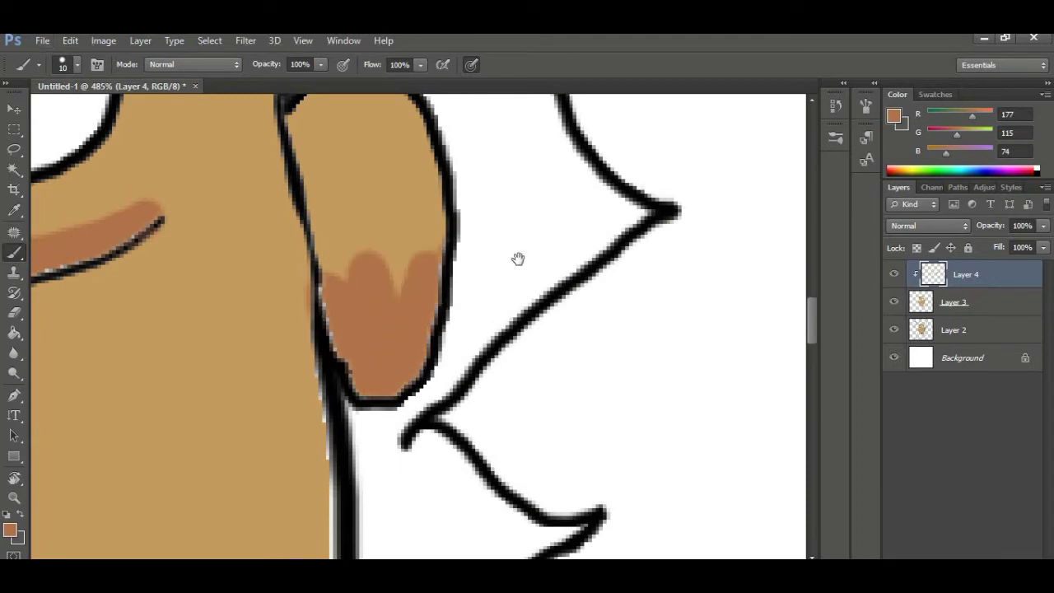
pyautogui.moveTo(518, 259)
pyautogui.mouseDown()
pyautogui.moveTo(272, 400)
pyautogui.moveTo(549, 368)
pyautogui.mouseUp()
pyautogui.moveTo(548, 288)
pyautogui.mouseDown()
pyautogui.moveTo(485, 315)
pyautogui.moveTo(564, 323)
pyautogui.moveTo(551, 350)
pyautogui.mouseUp()
pyautogui.press('e')
pyautogui.press('b')
# - Shade along the inside of the jaw and chin outline and around the edges of the neck
pyautogui.scroll(-7, 594, 325)
pyautogui.scroll(7, 577, 346)
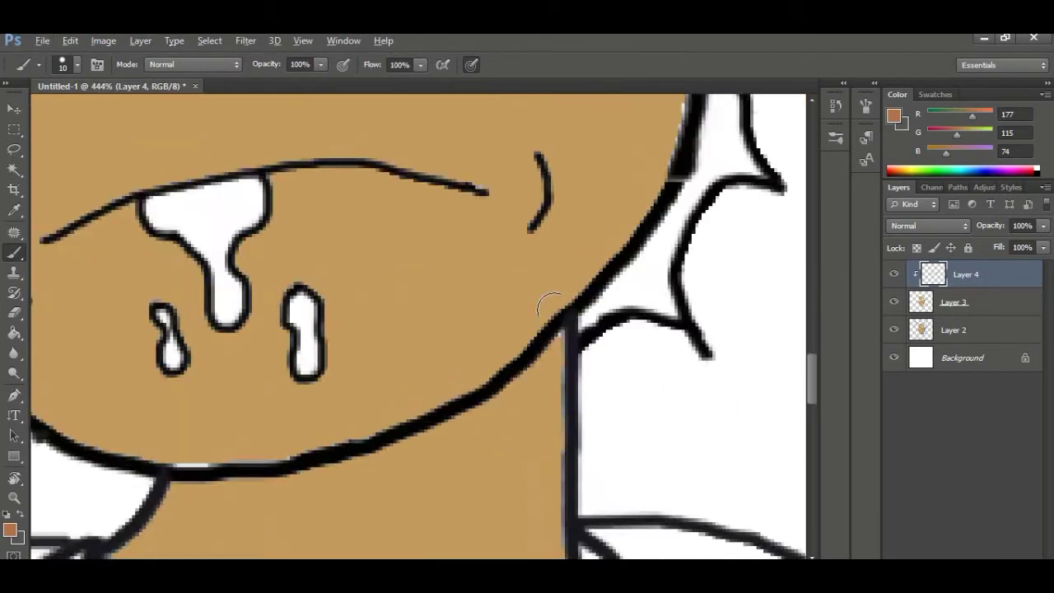
pyautogui.scroll(-7, 553, 308)
pyautogui.moveTo(615, 216); pyautogui.dragTo(605, 232)
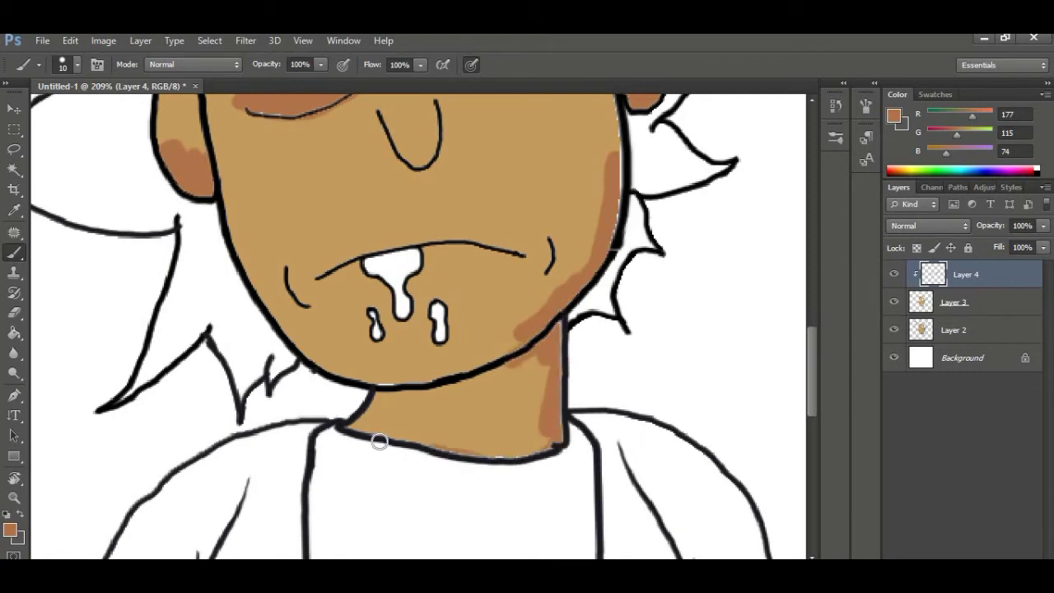
pyautogui.moveTo(268, 310); pyautogui.dragTo(249, 265)
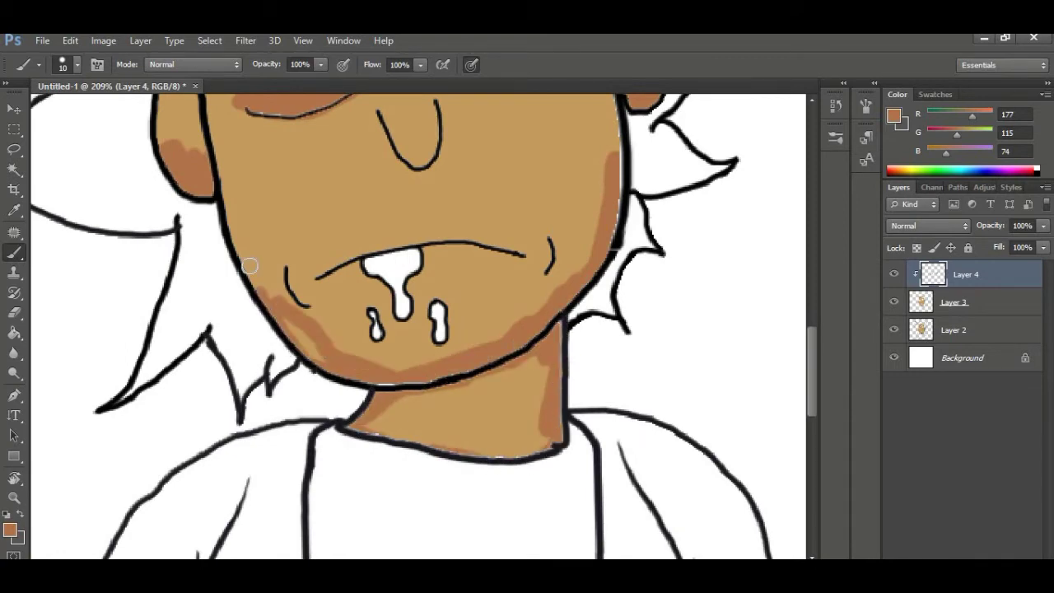
# - Shade along the inside of the head's top outline and down the right temple
pyautogui.scroll(-6, 314, 271)
pyautogui.scroll(3, 311, 292)
pyautogui.scroll(7, 445, 344)
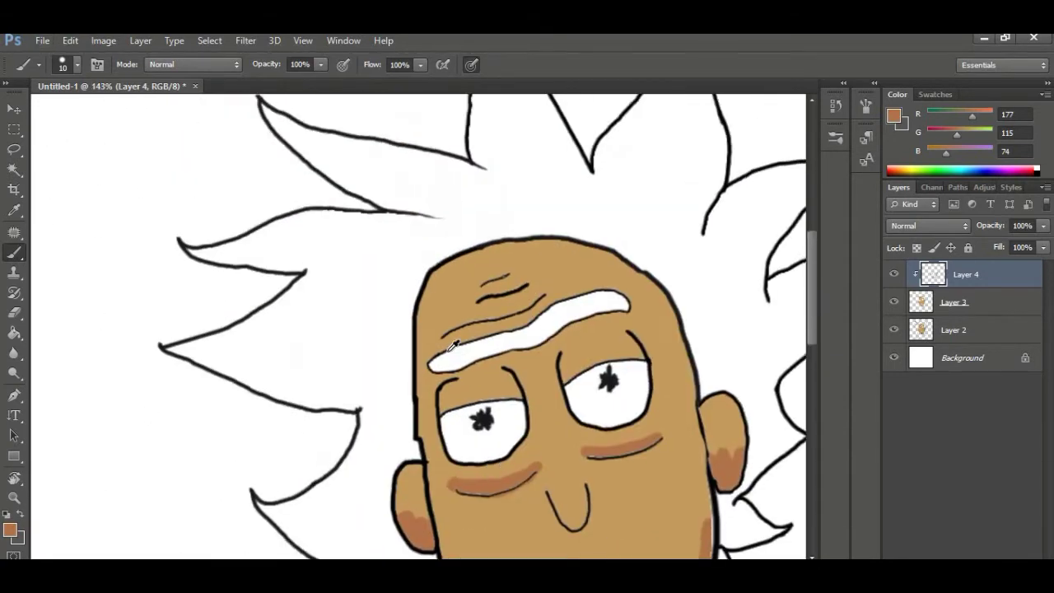
pyautogui.moveTo(415, 284)
pyautogui.mouseDown()
pyautogui.moveTo(454, 224)
pyautogui.moveTo(547, 185)
pyautogui.moveTo(694, 200)
pyautogui.mouseUp()
pyautogui.hscroll(5, 577, 214)
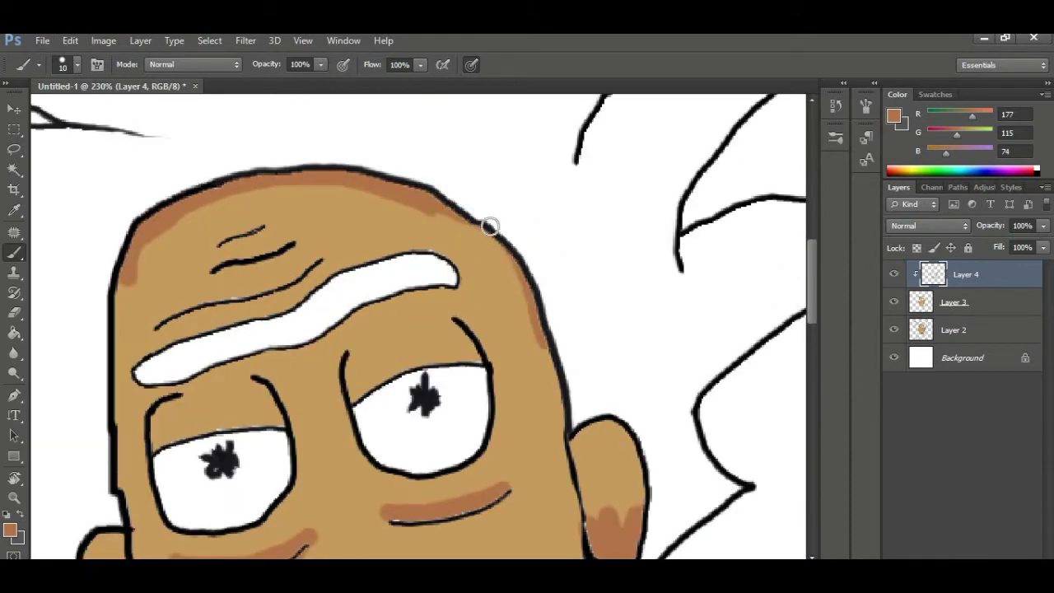
pyautogui.moveTo(326, 256); pyautogui.dragTo(589, 214)
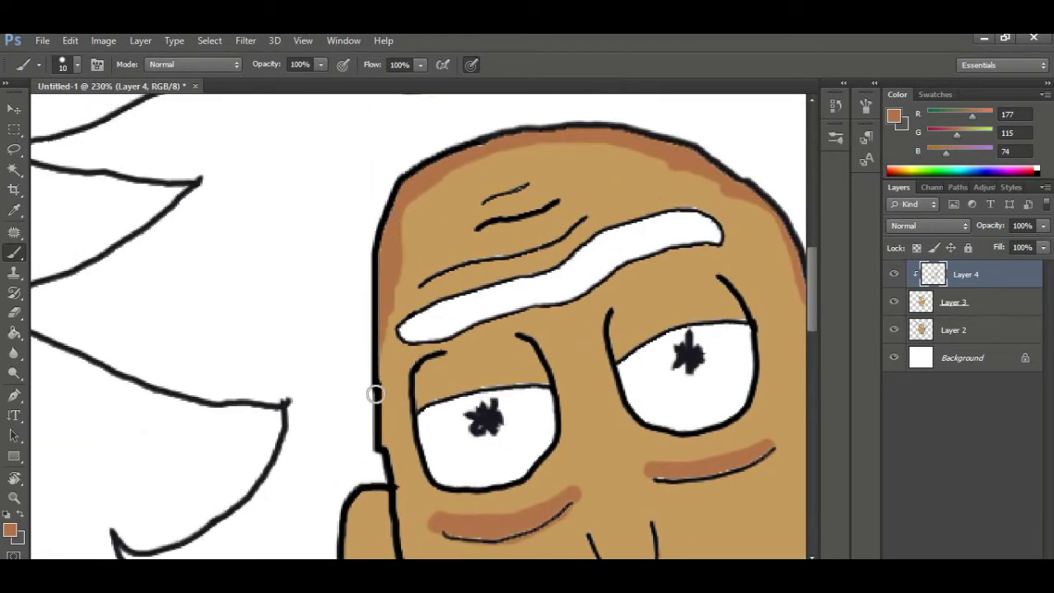
# - Continue the shading down the left side of the face to the ear and touch up the head's edges
pyautogui.moveTo(375, 395); pyautogui.dragTo(383, 435)
pyautogui.moveTo(319, 418); pyautogui.dragTo(367, 349)
pyautogui.scroll(-5, 367, 348)
pyautogui.scroll(8, 393, 294)
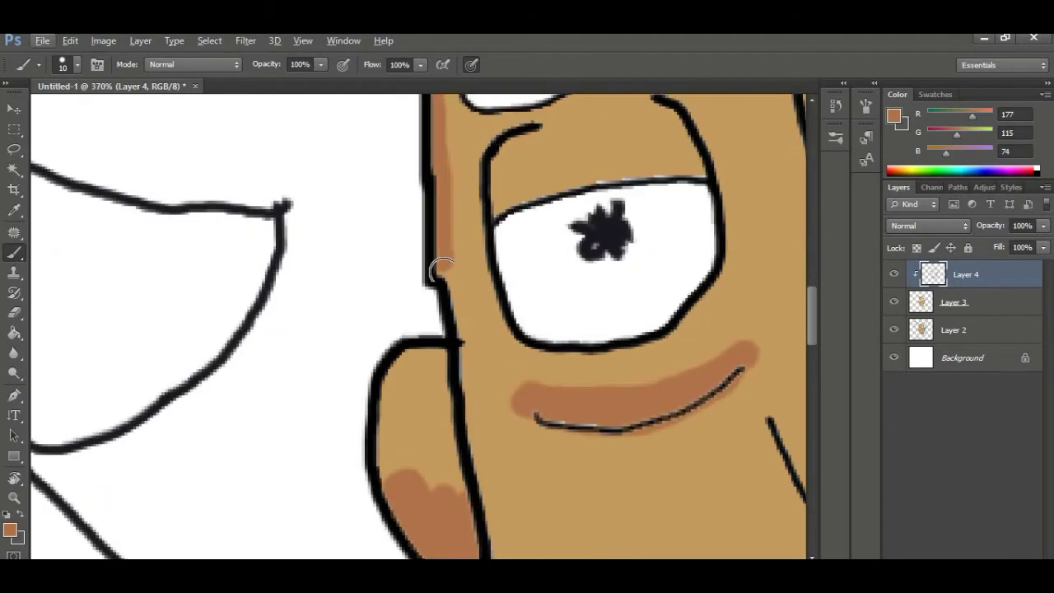
pyautogui.moveTo(468, 229); pyautogui.dragTo(346, 527)
pyautogui.scroll(-6, 445, 284)
pyautogui.scroll(5, 396, 304)
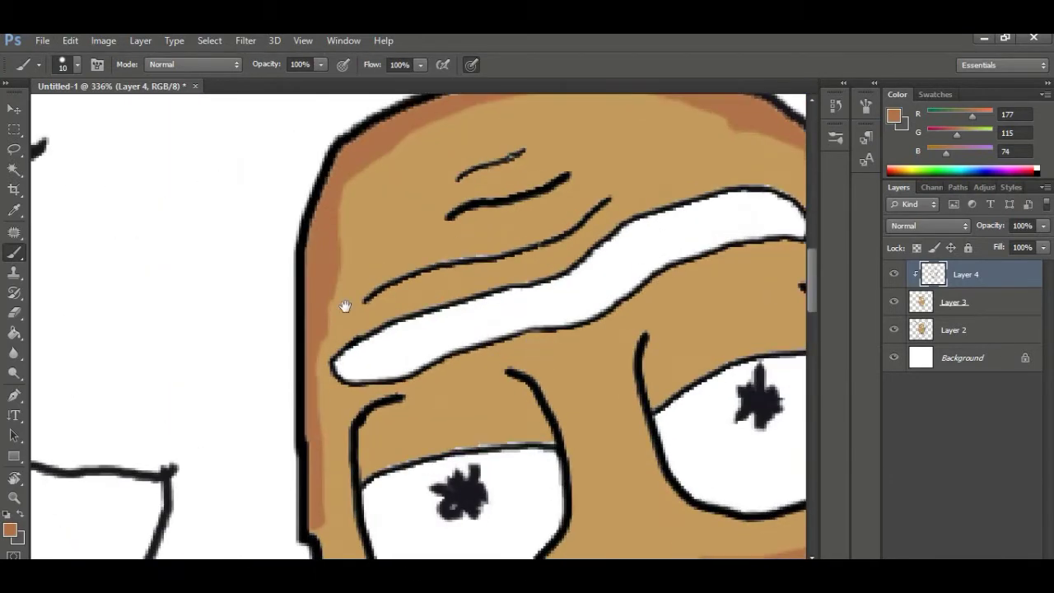
pyautogui.moveTo(766, 206); pyautogui.dragTo(404, 124)
# - Soften all the skin shading with the Blur tool, using a soft 199 px brush at 100% strength
pyautogui.scroll(-10, 597, 259)
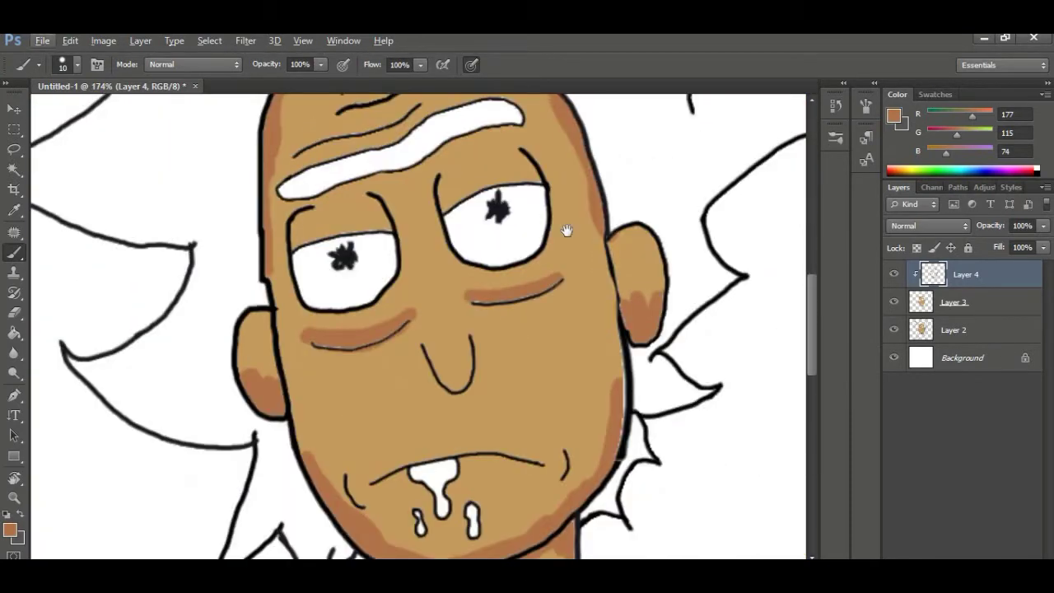
pyautogui.click(14, 354)
pyautogui.rightClick(331, 269)
pyautogui.click(403, 378)
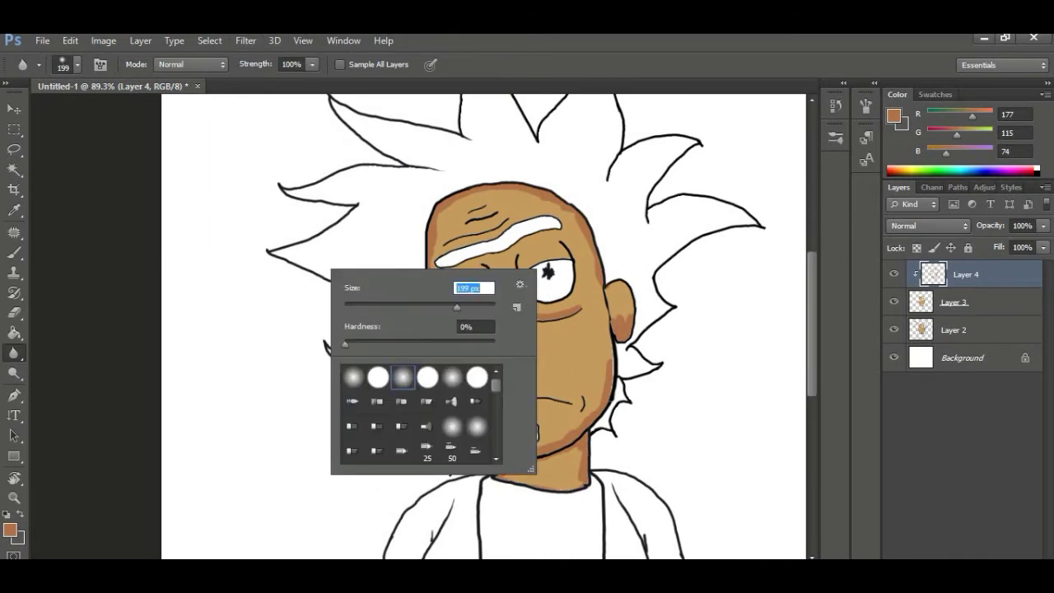
pyautogui.press('Return')
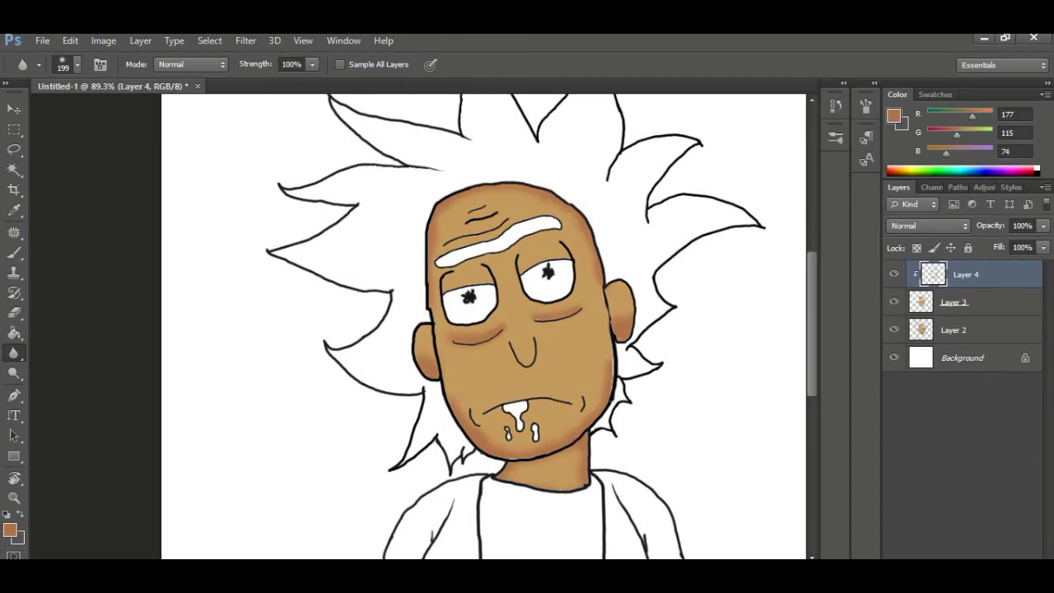
pyautogui.scroll(2, 577, 527)
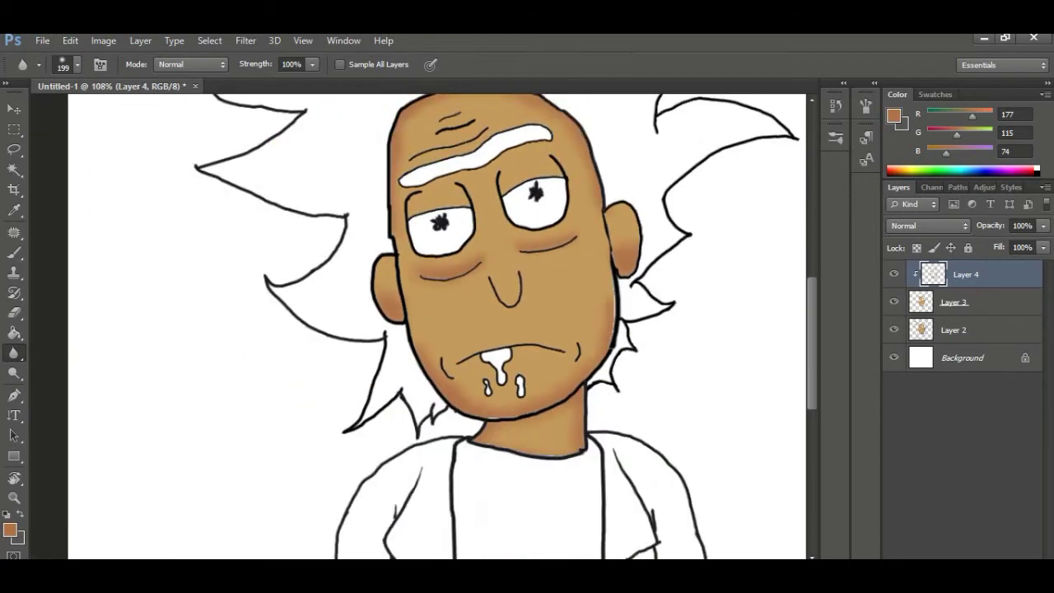
pyautogui.scroll(-1, 577, 527)
pyautogui.scroll(-3, 461, 330)
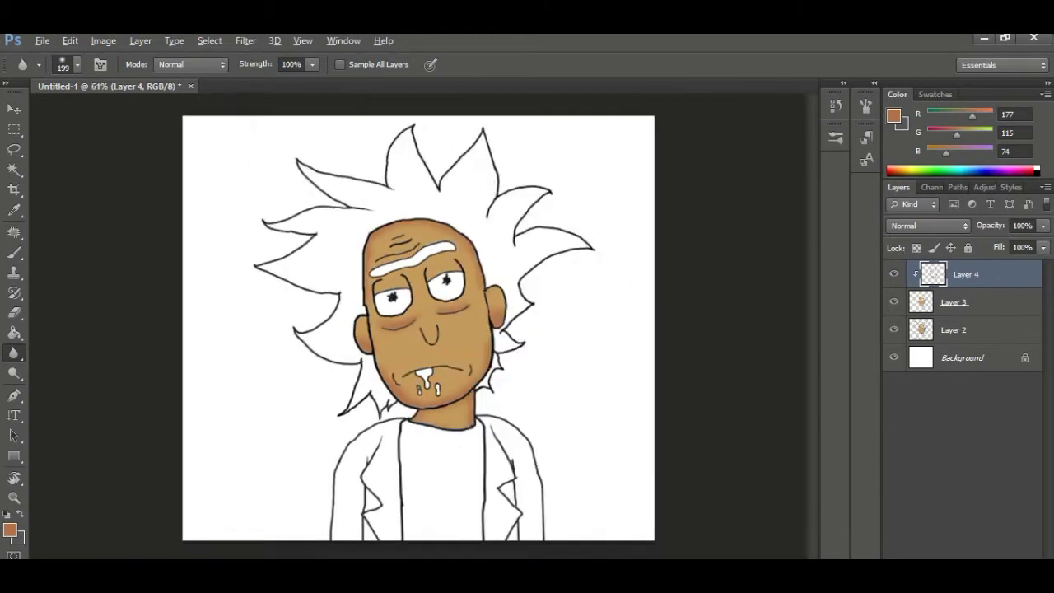
pyautogui.scroll(1, 461, 329)
# - Merge the blurred shading layer down into Layer 3
pyautogui.rightClick(997, 284)
pyautogui.click(727, 421)
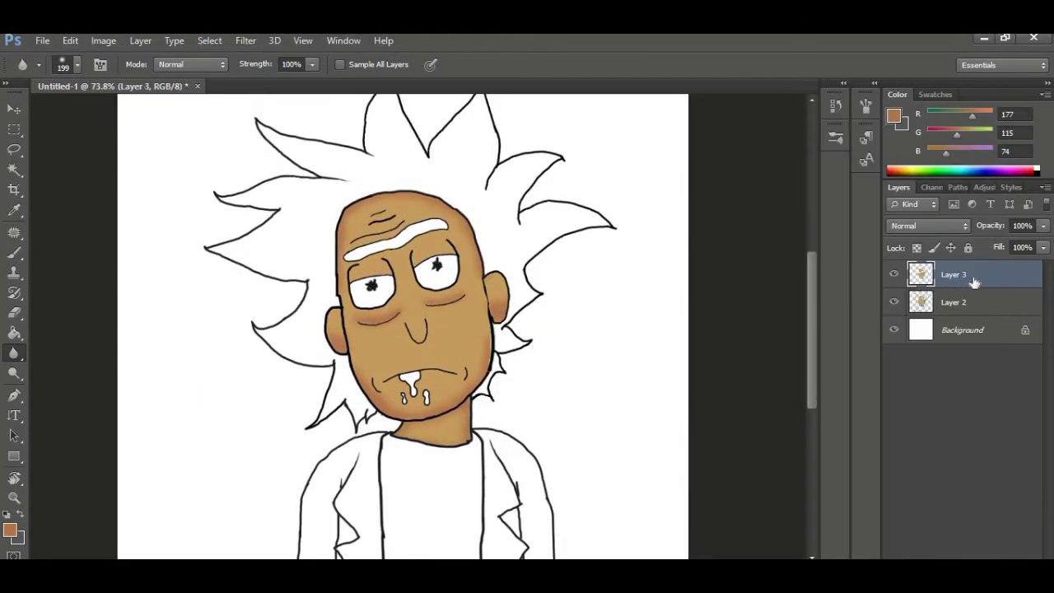
pyautogui.rightClick(975, 283)
# - Select the white drool at the mouth and both separate drops on Layer 2 with the Magic Wand
pyautogui.click(988, 303)
pyautogui.scroll(5, 408, 388)
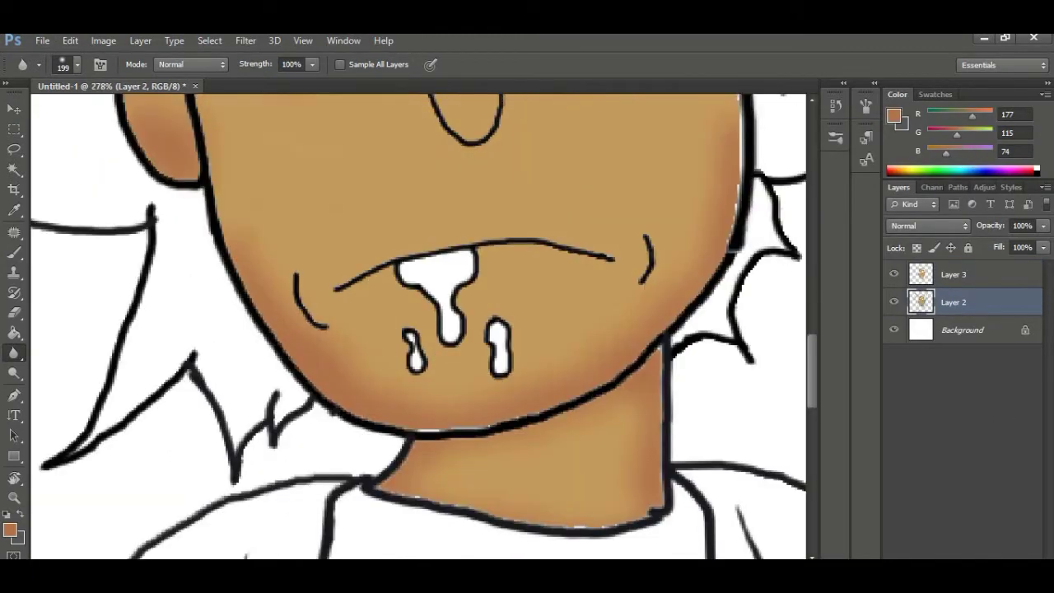
pyautogui.press('w')
pyautogui.scroll(5, 420, 350)
pyautogui.keyDown('shift'); pyautogui.click(402, 417); pyautogui.keyUp('shift')
pyautogui.scroll(-3, 469, 416)
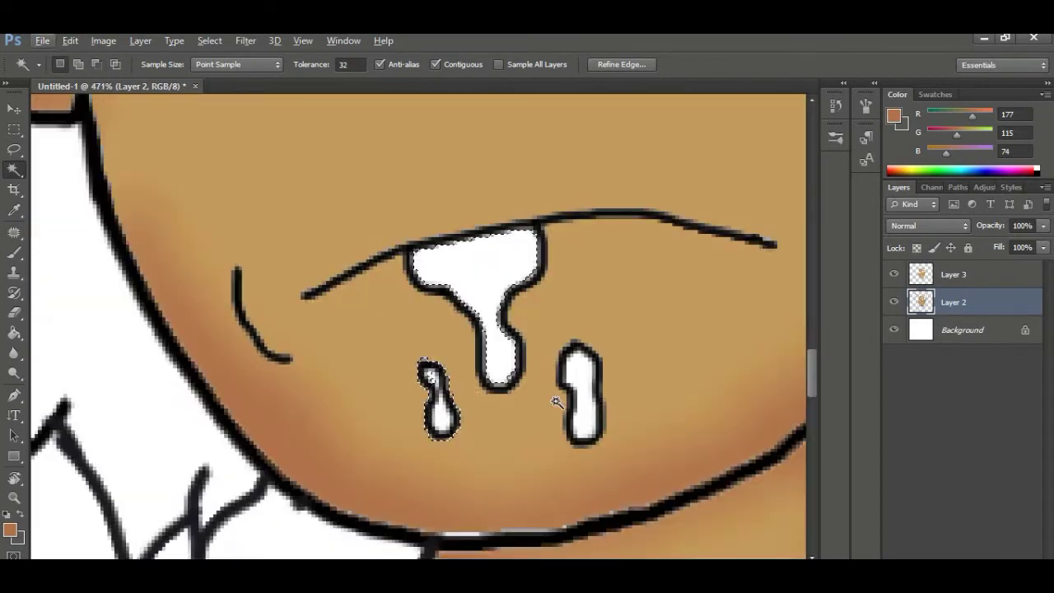
pyautogui.scroll(-3, 471, 412)
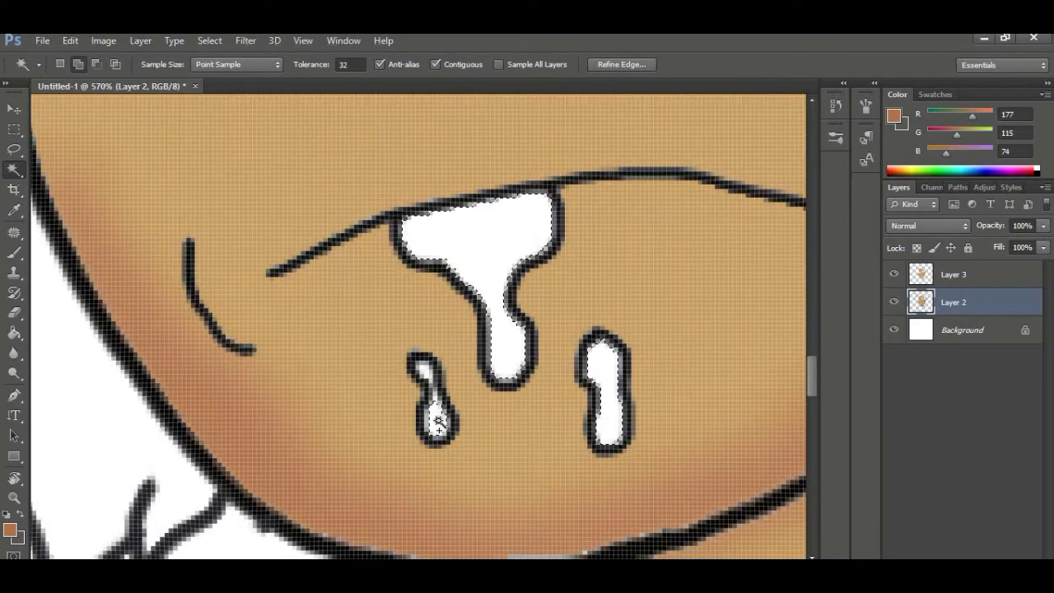
# - Expand the drool selection and fill it with light green (RGB 207, 255, 127) on Layer 2
pyautogui.click(210, 40)
pyautogui.moveTo(264, 211)
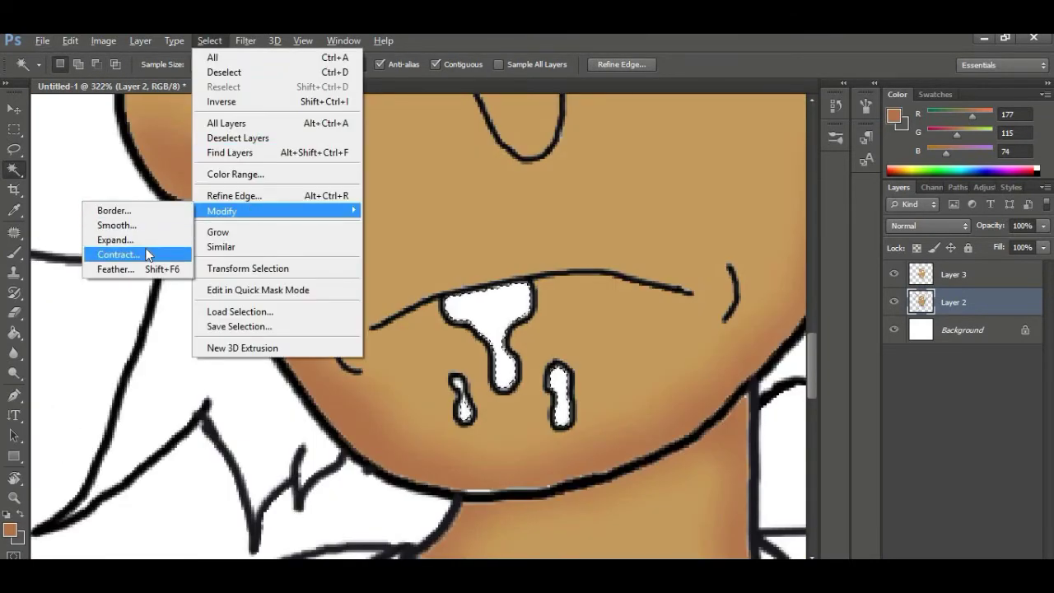
pyautogui.click(138, 241)
pyautogui.click(610, 222)
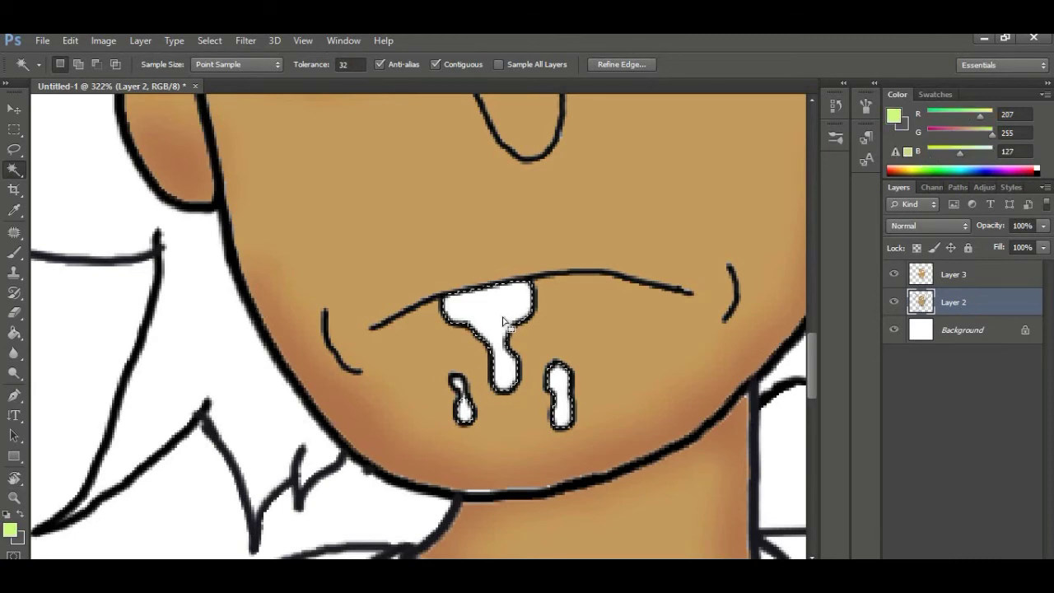
pyautogui.click(14, 331)
pyautogui.click(486, 309)
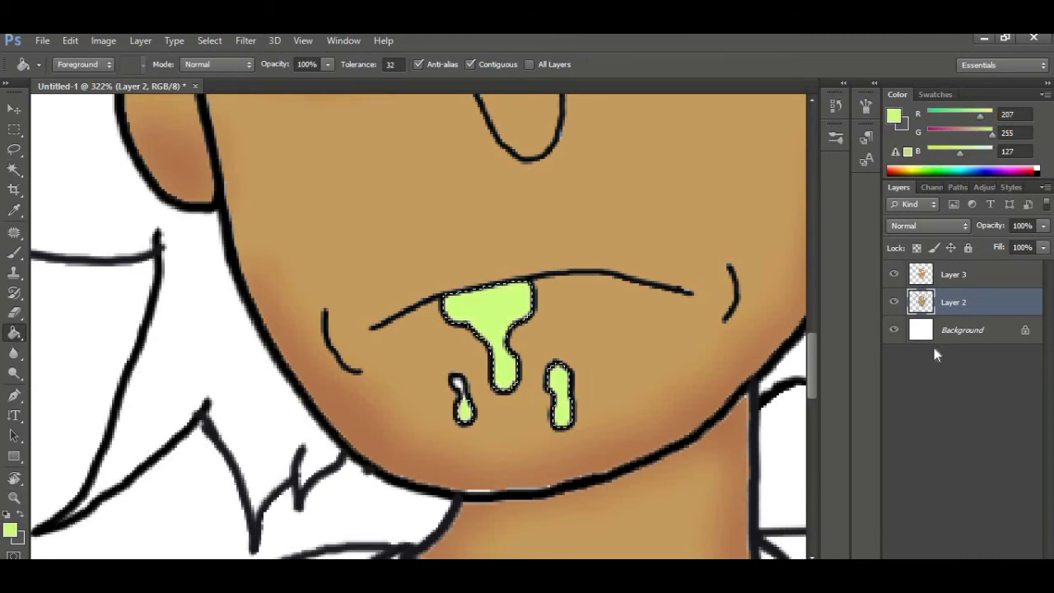
# - Copy the filled drool from Layer 2 onto its own layer, add an empty layer above it, and deselect
pyautogui.hotkey('ctrl', 'shift', 'alt', 'n')
pyautogui.hotkey('ctrl', 'c')
pyautogui.click(502, 249)
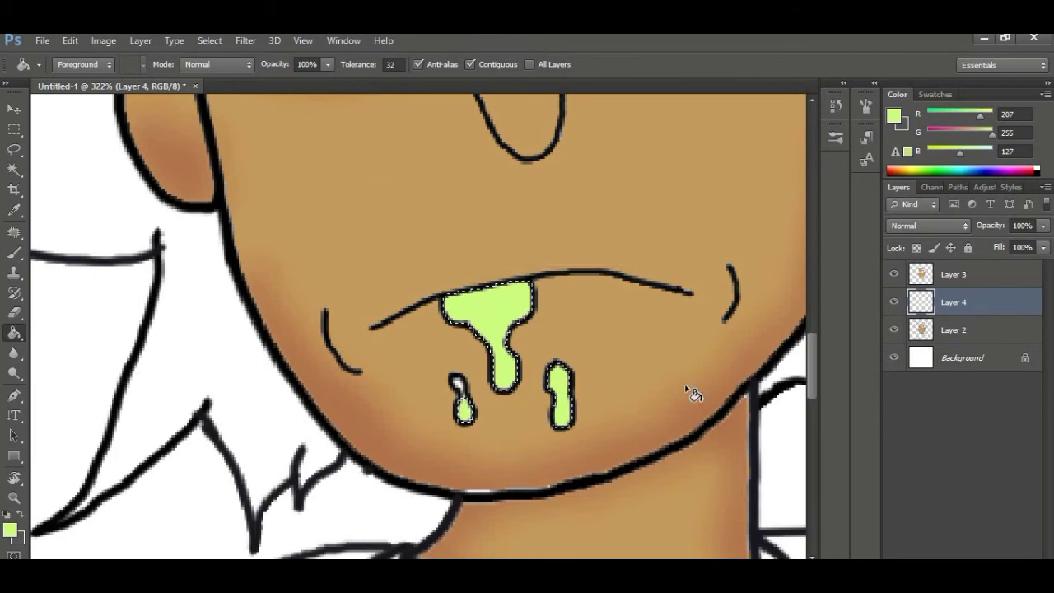
pyautogui.press('b')
pyautogui.click(954, 330)
pyautogui.hotkey('ctrl', 'shift', 'alt', 'n')
pyautogui.hotkey('ctrl', 'd')
# - Clip the empty Layer 4 to the drool layer and move Layer 3 below both of them
pyautogui.rightClick(985, 303)
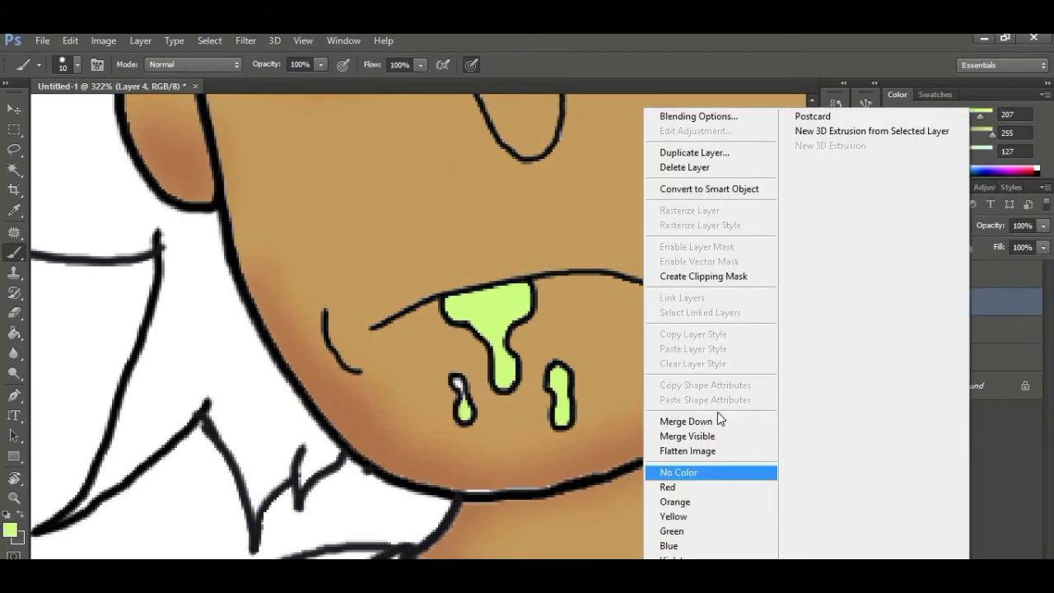
pyautogui.click(705, 276)
pyautogui.moveTo(954, 276); pyautogui.dragTo(974, 350)
pyautogui.click(992, 303)
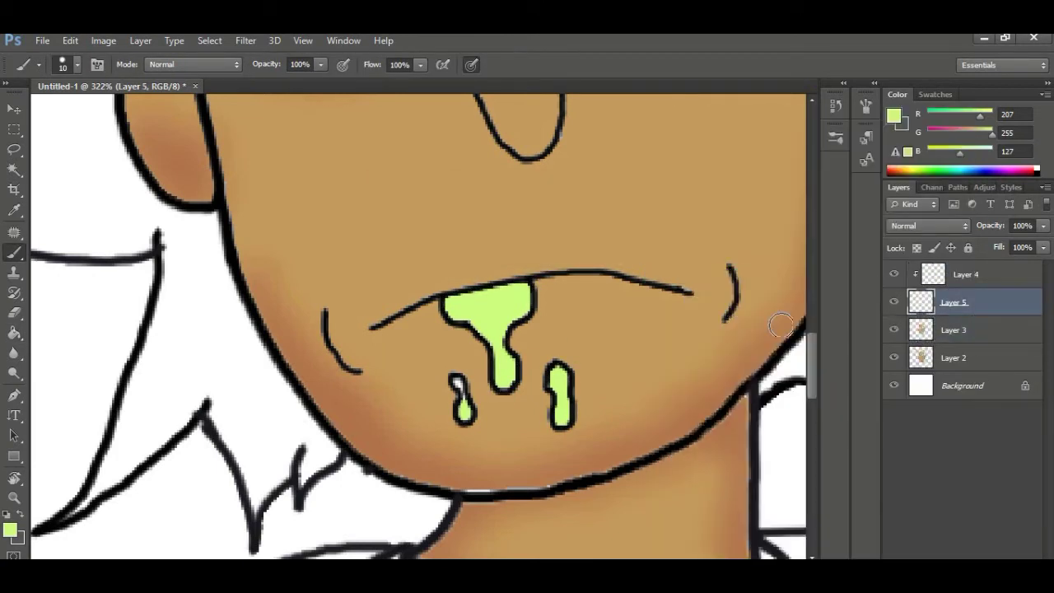
# - Set the foreground colour to yellow-green (RGB 192, 255, 87) for shading the drool on the clipped Layer 4
pyautogui.moveTo(578, 310); pyautogui.dragTo(432, 361)
pyautogui.hotkey('ctrl', 'z')
pyautogui.click(939, 278)
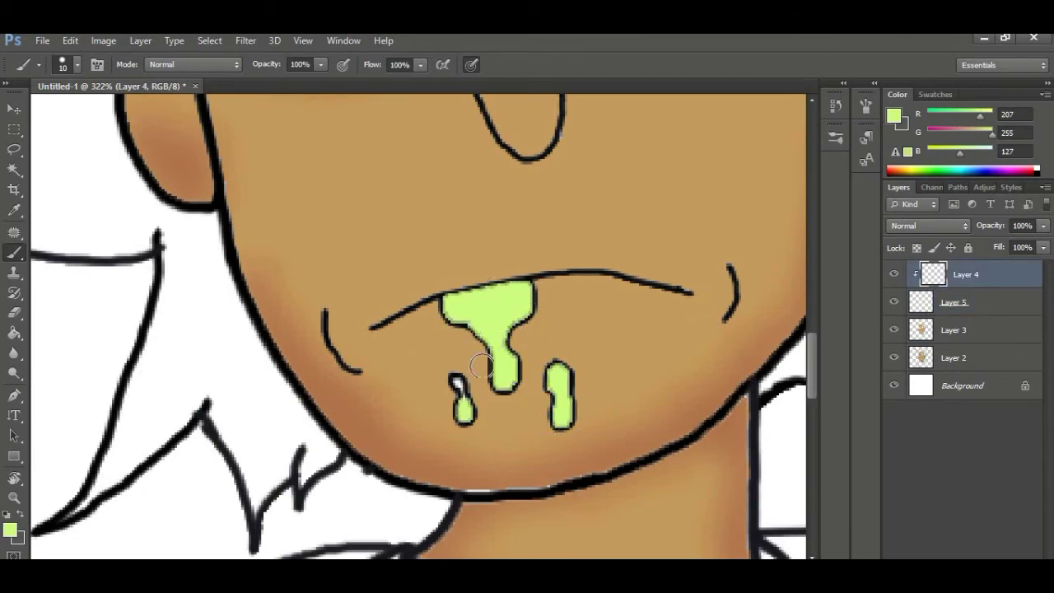
pyautogui.scroll(-8, 567, 374)
pyautogui.scroll(8, 576, 370)
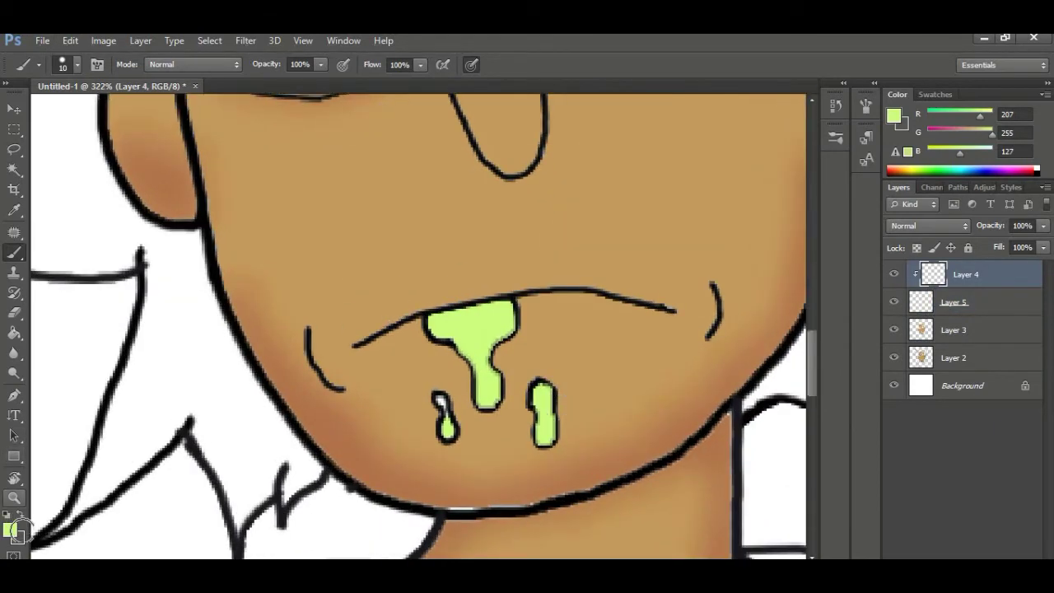
pyautogui.click(12, 529)
pyautogui.click(763, 160)
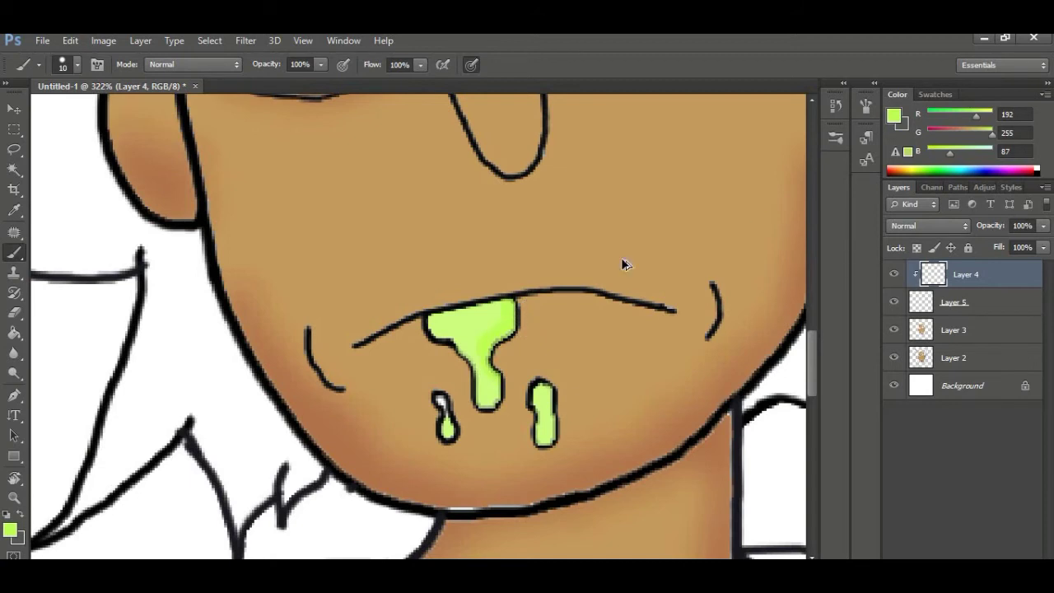
# - Paint bright green (RGB 22, 238, 0) shading along the edges of the drool and its drips on Layer 4
pyautogui.click(9, 531)
pyautogui.moveTo(625, 239); pyautogui.dragTo(627, 166)
pyautogui.moveTo(460, 170); pyautogui.dragTo(480, 180)
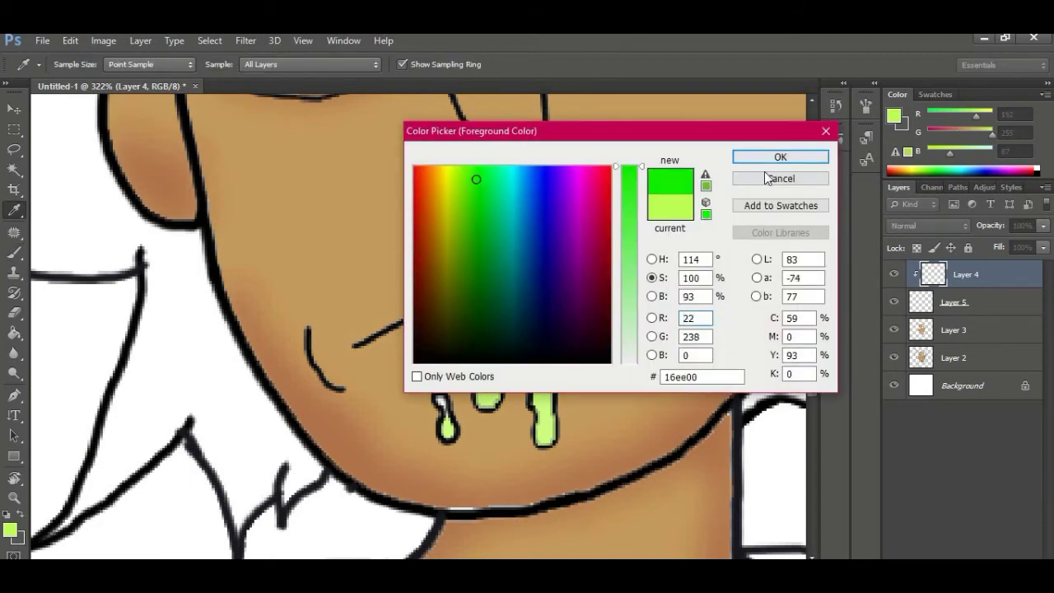
pyautogui.click(765, 158)
pyautogui.moveTo(516, 303); pyautogui.dragTo(504, 399)
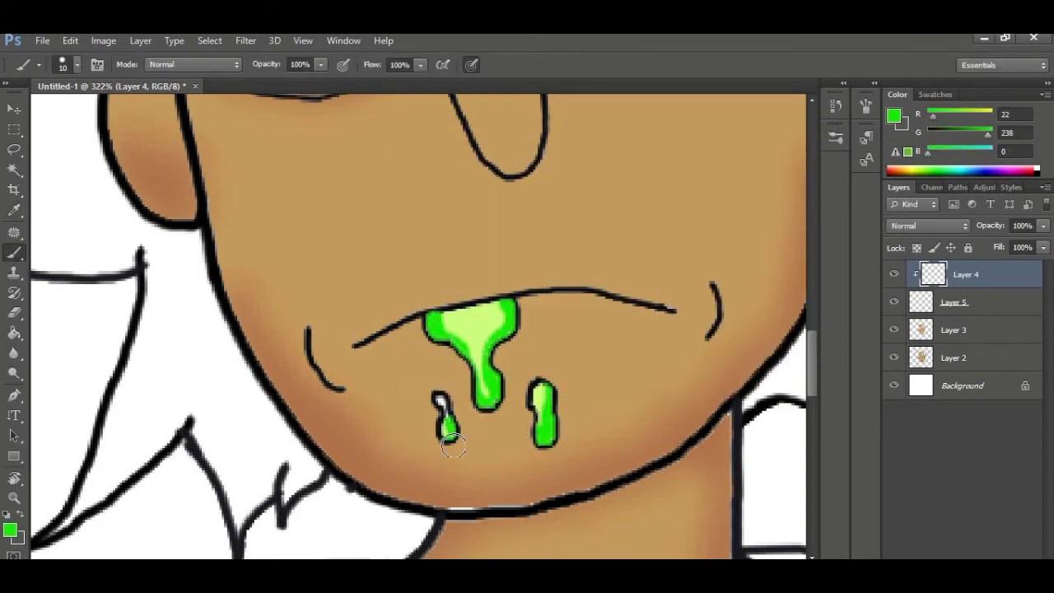
# - Soften the green drool shading with the Blur tool at full strength
pyautogui.press('r')
pyautogui.scroll(-1, 494, 367)
pyautogui.scroll(5, 442, 316)
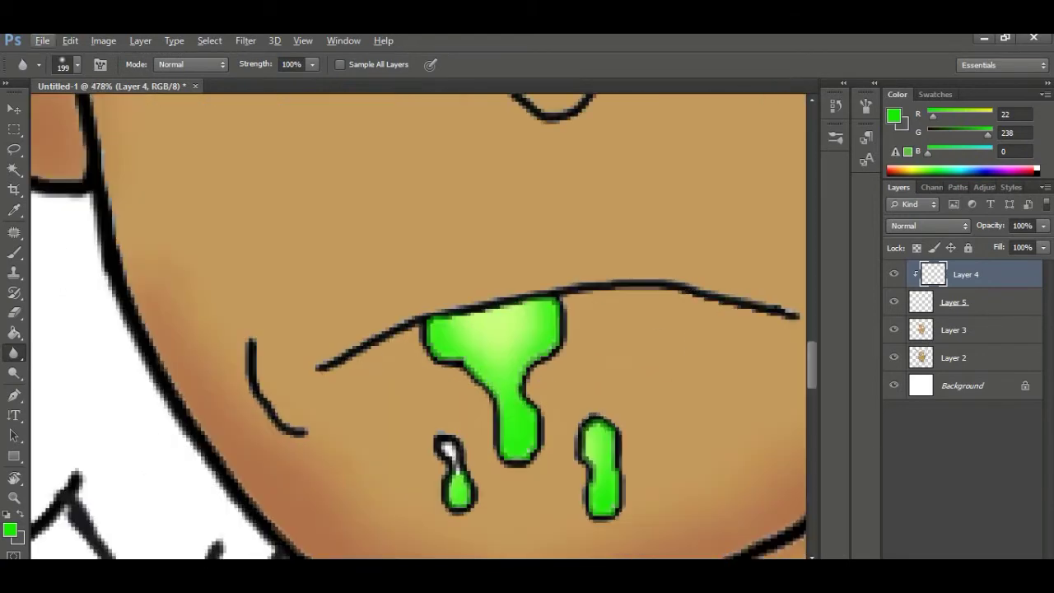
# - Fill the white gap in the small drip on Layer 2 with green, using a 5 px brush
pyautogui.press('b')
pyautogui.rightClick(475, 408)
pyautogui.doubleClick(503, 522)
pyautogui.click(964, 357)
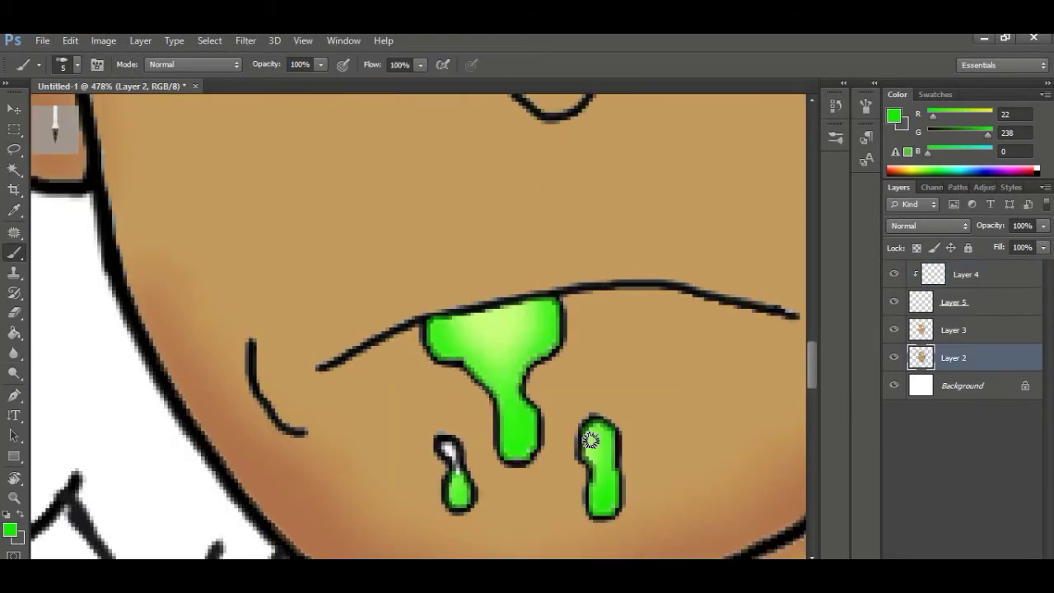
pyautogui.scroll(3, 497, 439)
pyautogui.moveTo(406, 453); pyautogui.dragTo(429, 501)
pyautogui.scroll(-5, 494, 453)
pyautogui.scroll(-3, 555, 442)
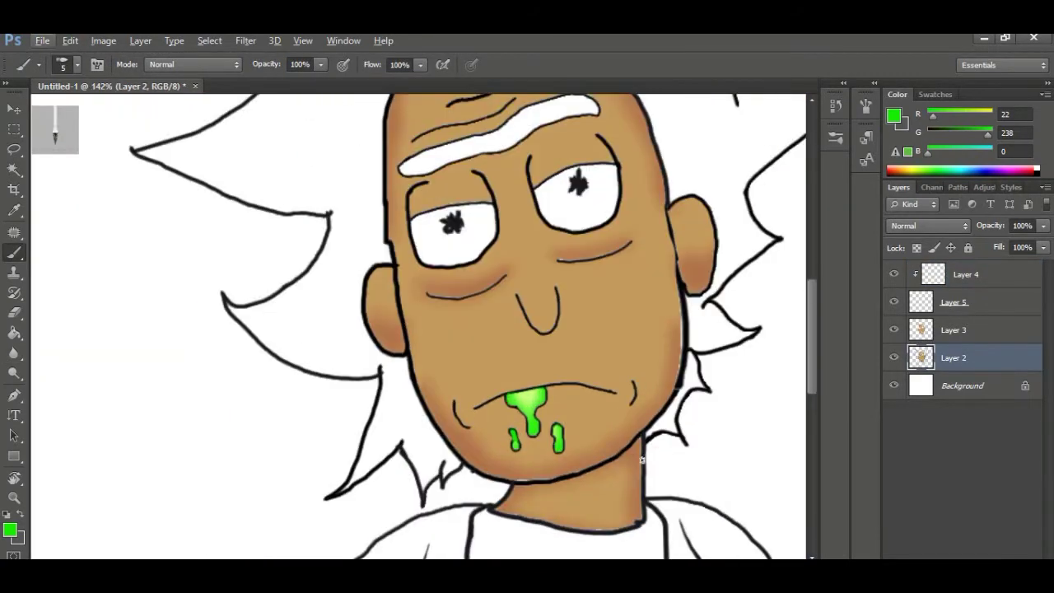
# - Merge the drool layers and the skin shading layer down into Layer 2
pyautogui.scroll(-3, 641, 459)
pyautogui.rightClick(984, 276)
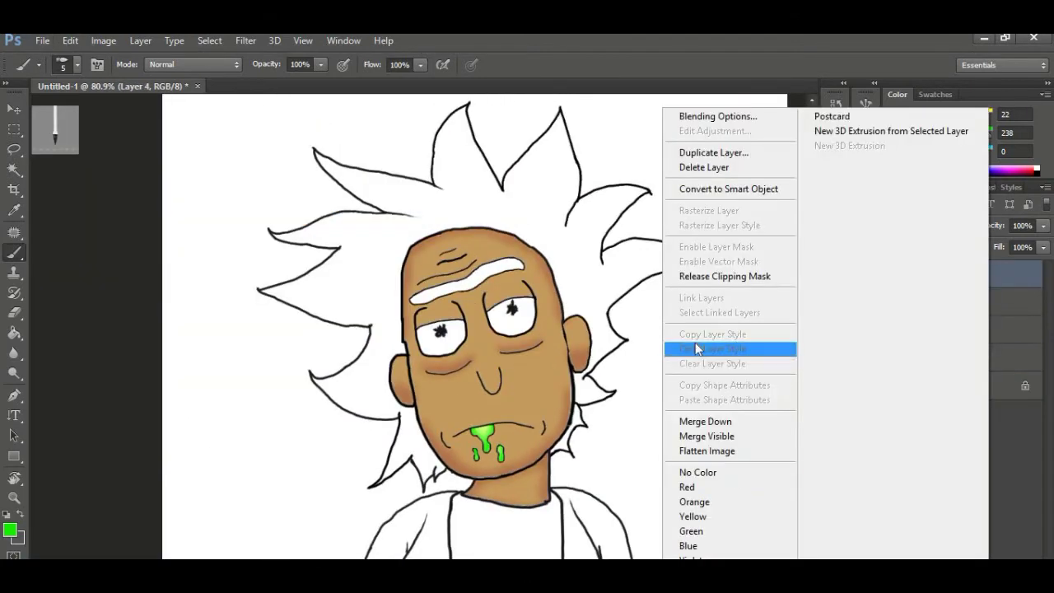
pyautogui.click(751, 437)
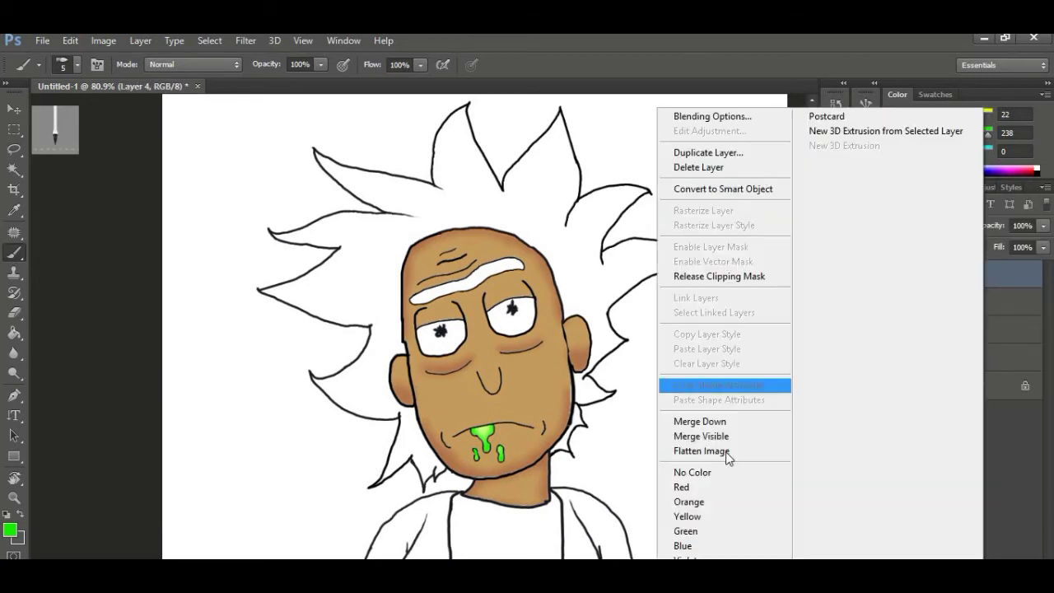
pyautogui.click(725, 420)
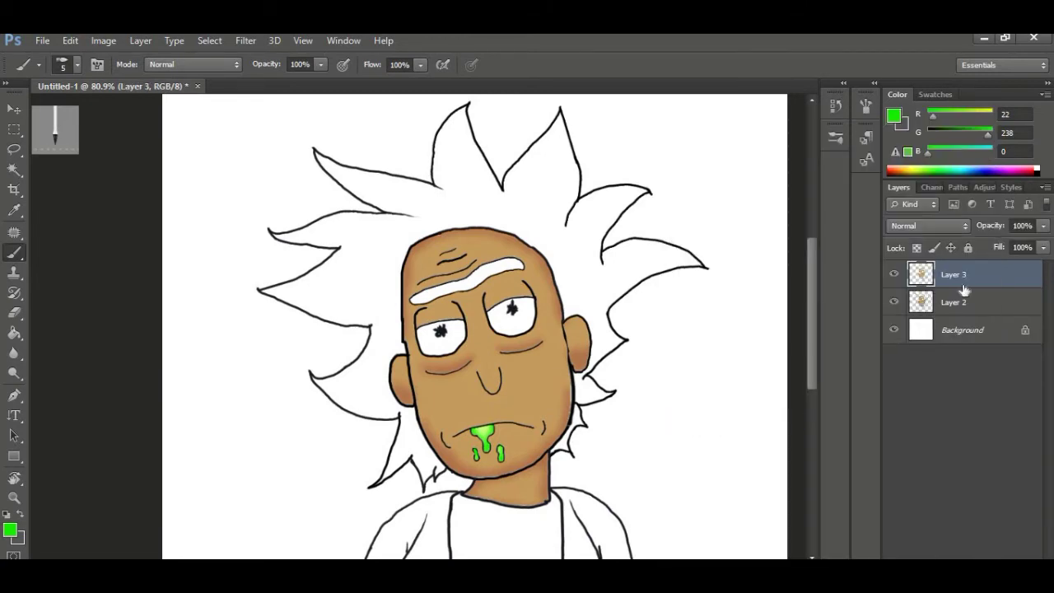
pyautogui.rightClick(964, 286)
pyautogui.click(727, 422)
# - Select the white hair area on Layer 2 with the Magic Wand and expand the selection
pyautogui.scroll(1, 354, 249)
pyautogui.press('w')
pyautogui.click(365, 282)
pyautogui.click(239, 43)
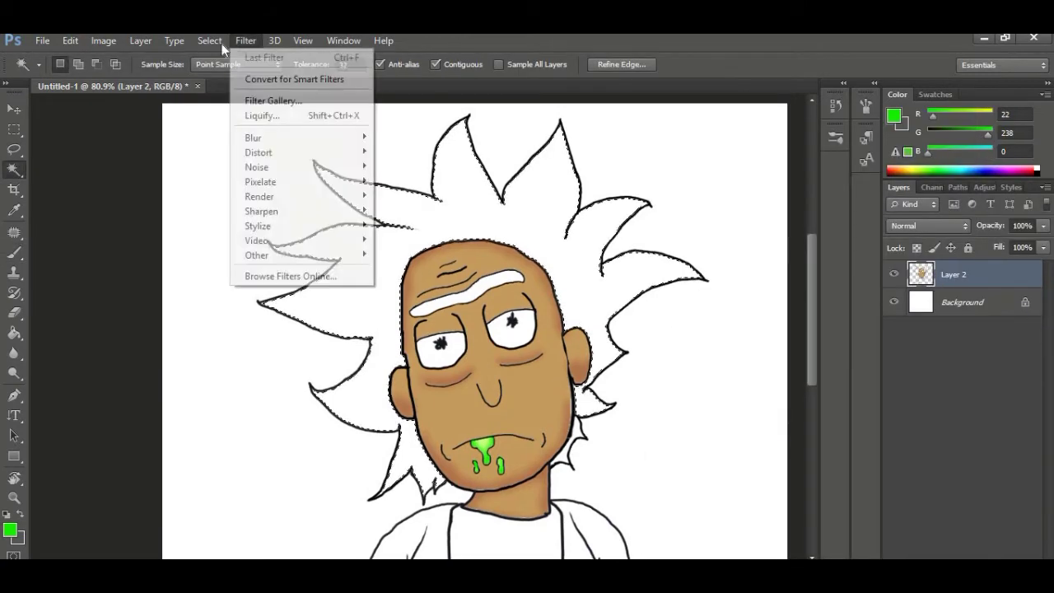
pyautogui.moveTo(216, 42)
pyautogui.moveTo(227, 211)
pyautogui.click(135, 255)
pyautogui.press('Return')
pyautogui.click(250, 43)
pyautogui.moveTo(212, 43)
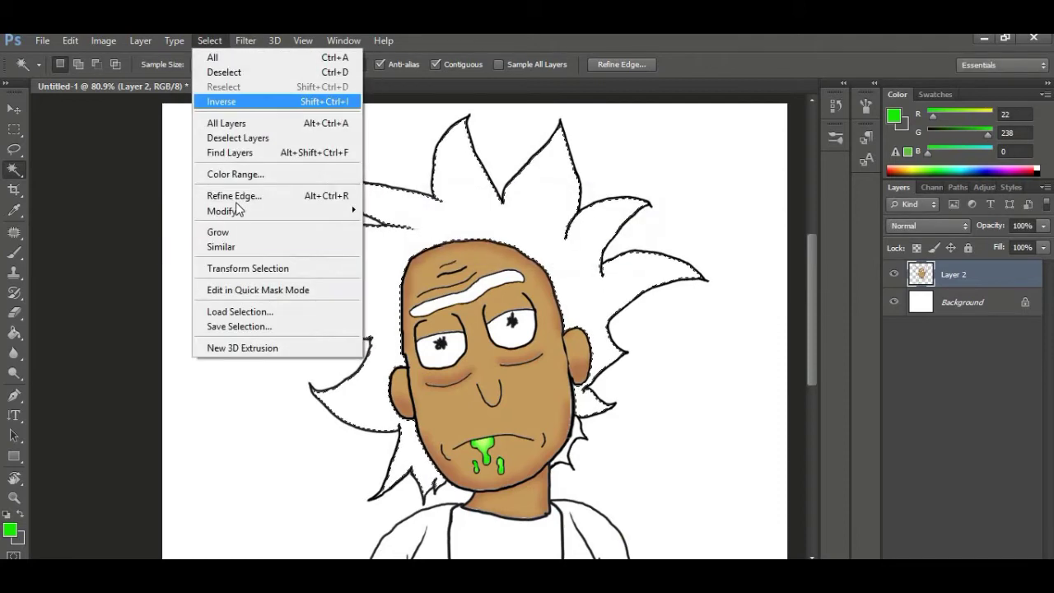
pyautogui.moveTo(230, 211)
pyautogui.click(122, 243)
pyautogui.click(586, 224)
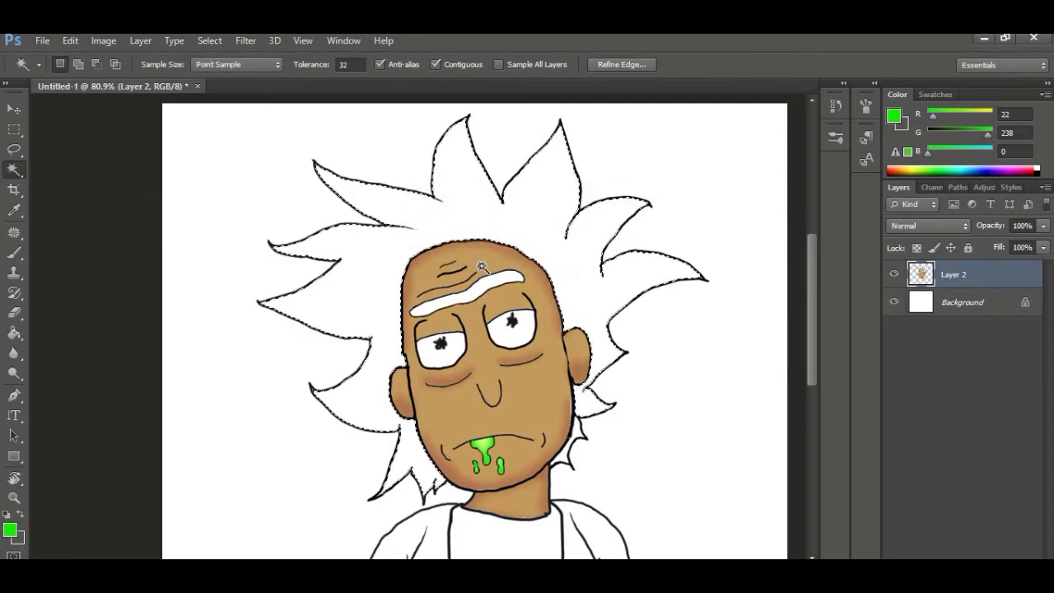
# - Add the white eyebrow to the hair selection
pyautogui.scroll(2, 482, 266)
pyautogui.scroll(6, 403, 365)
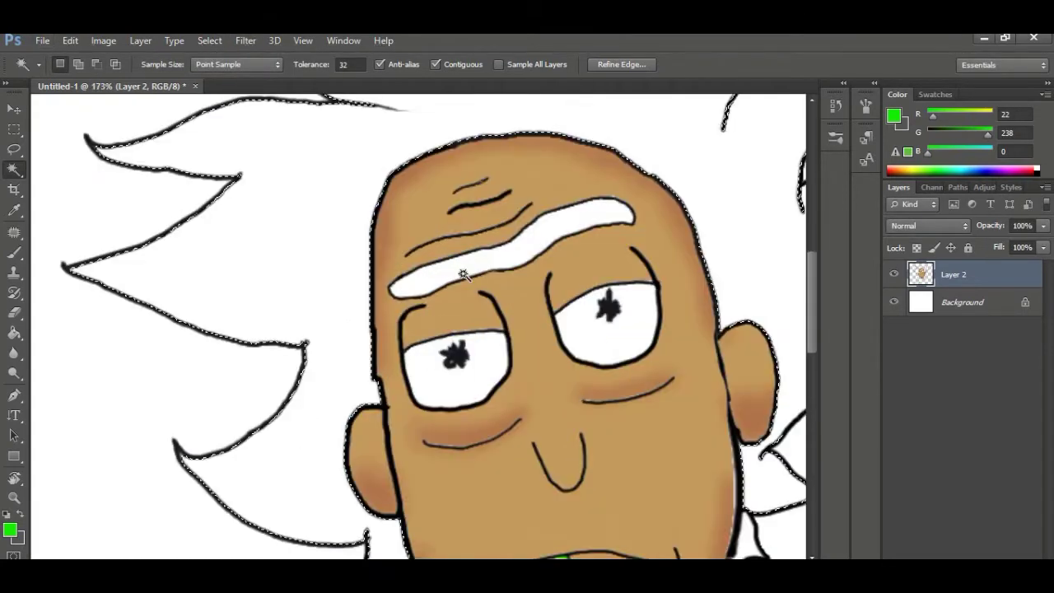
pyautogui.scroll(-2, 464, 274)
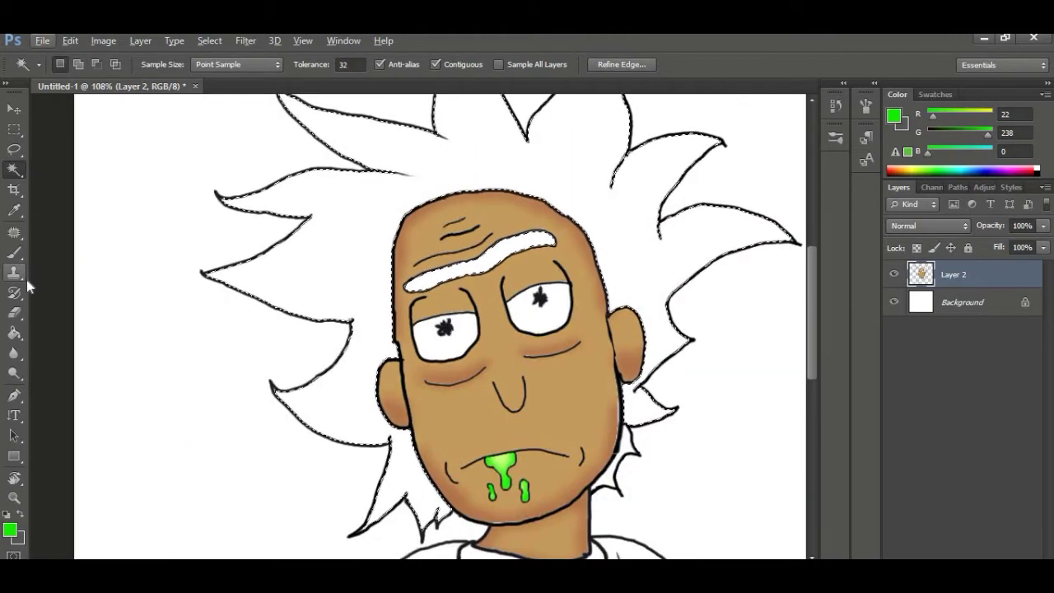
# - Fill the selected hair and eyebrow with light blue (RGB 68, 155, 229) on Layer 2
pyautogui.scroll(-3, 517, 343)
pyautogui.scroll(2, 410, 311)
pyautogui.click(10, 529)
pyautogui.click(524, 262)
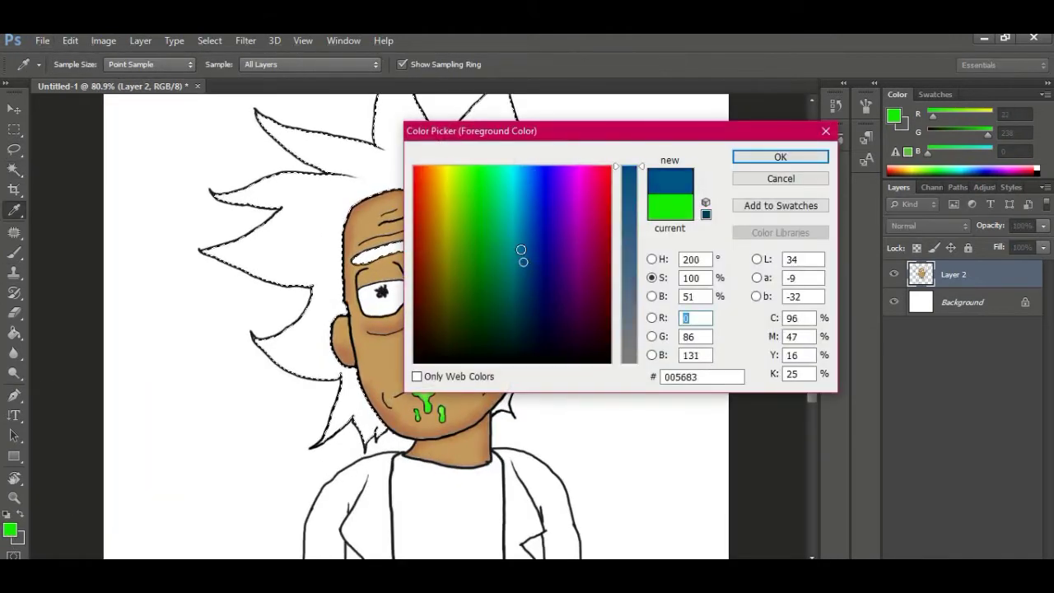
pyautogui.click(503, 228)
pyautogui.moveTo(503, 228); pyautogui.dragTo(528, 186)
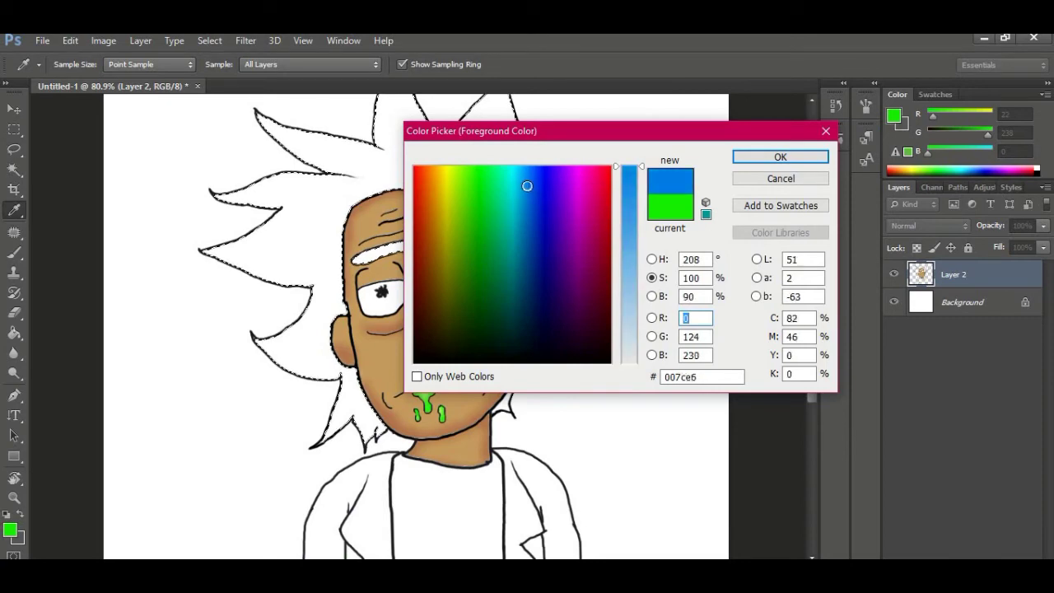
pyautogui.click(629, 225)
pyautogui.click(766, 158)
pyautogui.click(14, 333)
pyautogui.click(323, 265)
pyautogui.click(417, 242)
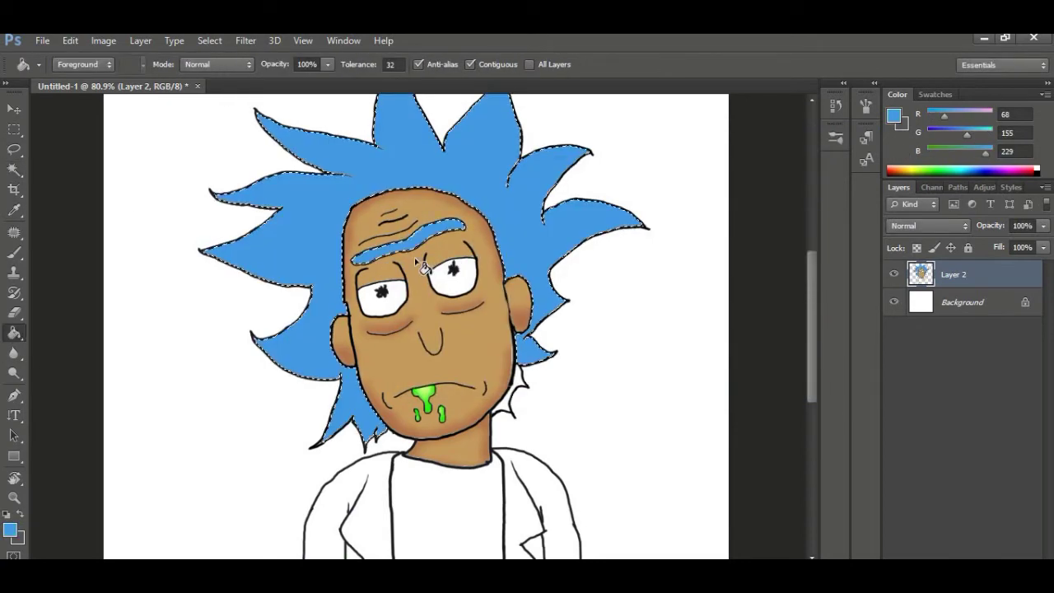
# - Add the remaining white hair tuft beside the jaw to the selection and fill it with the same blue
pyautogui.press('w')
pyautogui.scroll(5, 521, 387)
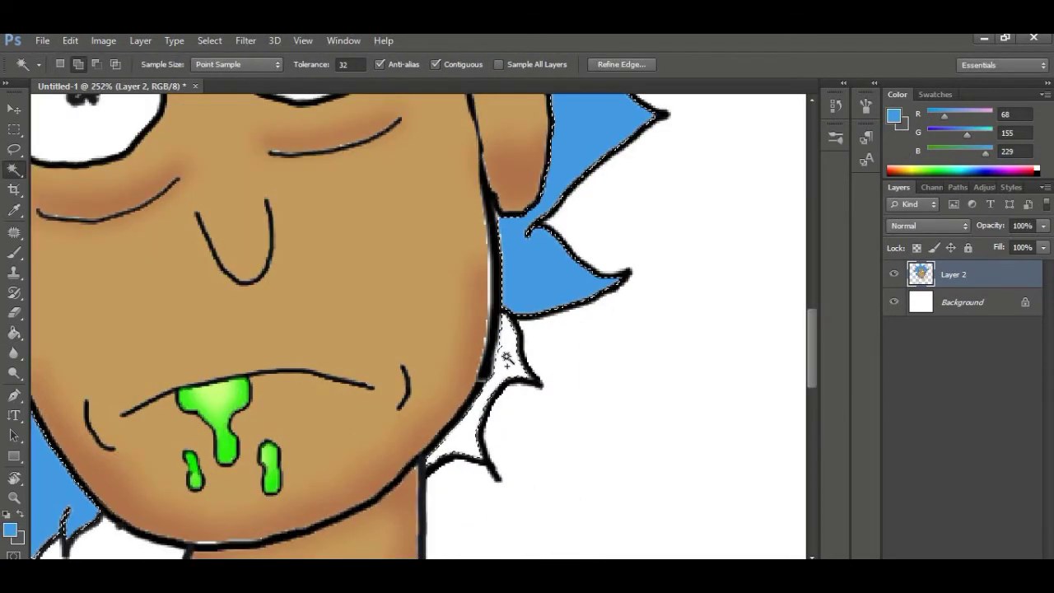
pyautogui.scroll(3, 506, 358)
pyautogui.scroll(-8, 507, 354)
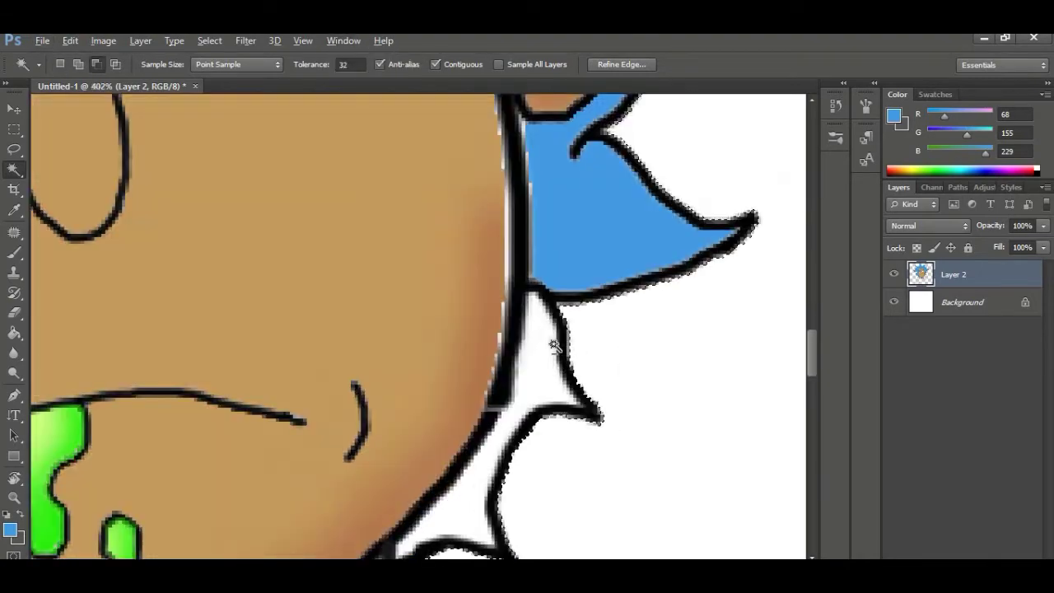
pyautogui.scroll(3, 555, 352)
pyautogui.scroll(-5, 466, 358)
pyautogui.press('g')
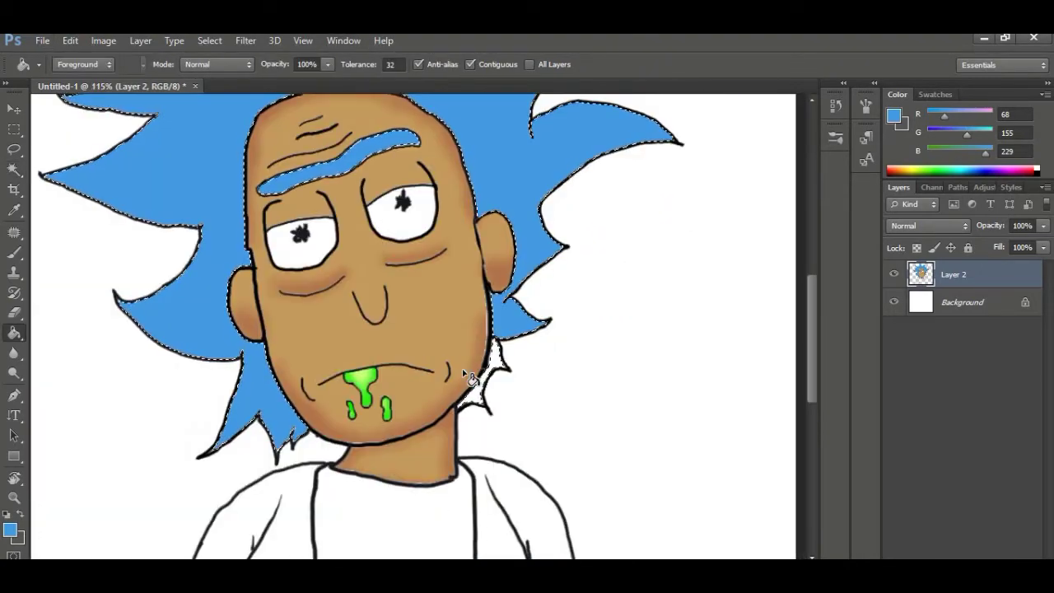
pyautogui.scroll(5, 354, 357)
# - Copy the blue hair from Layer 2 onto its own layer and clip a new empty layer to it
pyautogui.hotkey('ctrl', 'j')
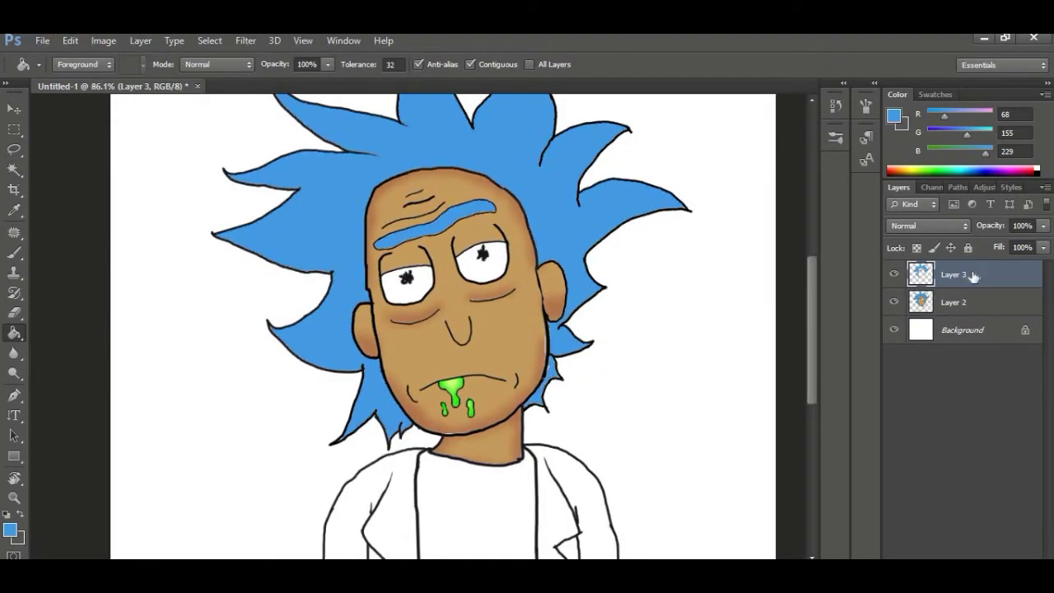
pyautogui.rightClick(979, 276)
pyautogui.click(717, 309)
pyautogui.hotkey('ctrl', 'shift', 'alt', 'n')
pyautogui.rightClick(992, 280)
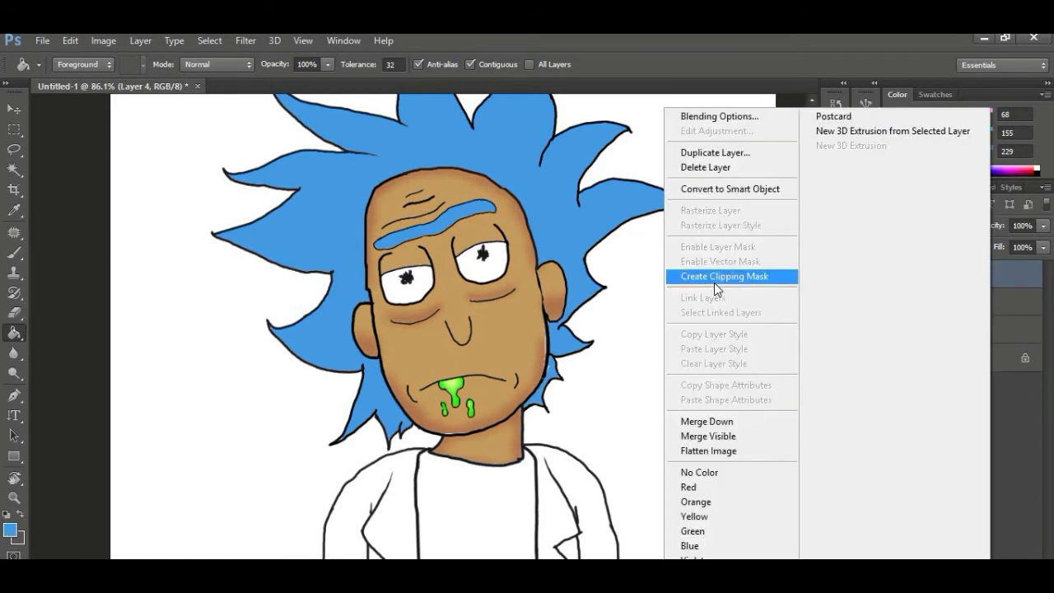
pyautogui.click(742, 276)
# - Choose a soft round 35 px brush with 0% hardness for the clipped layer and undo the test stroke
pyautogui.scroll(3, 357, 256)
pyautogui.press('b')
pyautogui.rightClick(357, 256)
pyautogui.doubleClick(356, 370)
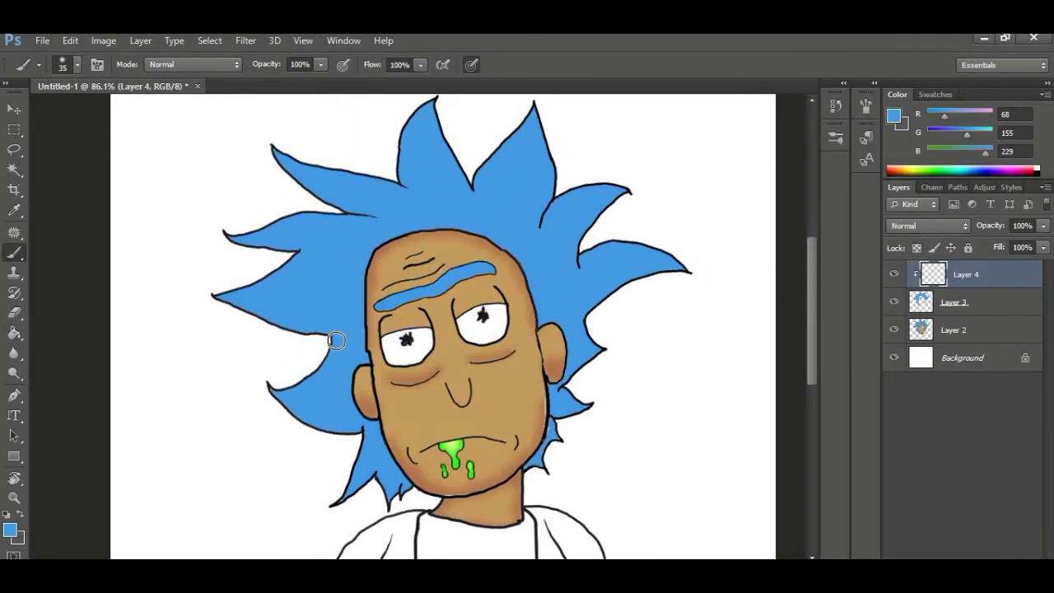
pyautogui.hotkey('ctrl', 'z')
pyautogui.rightClick(256, 324)
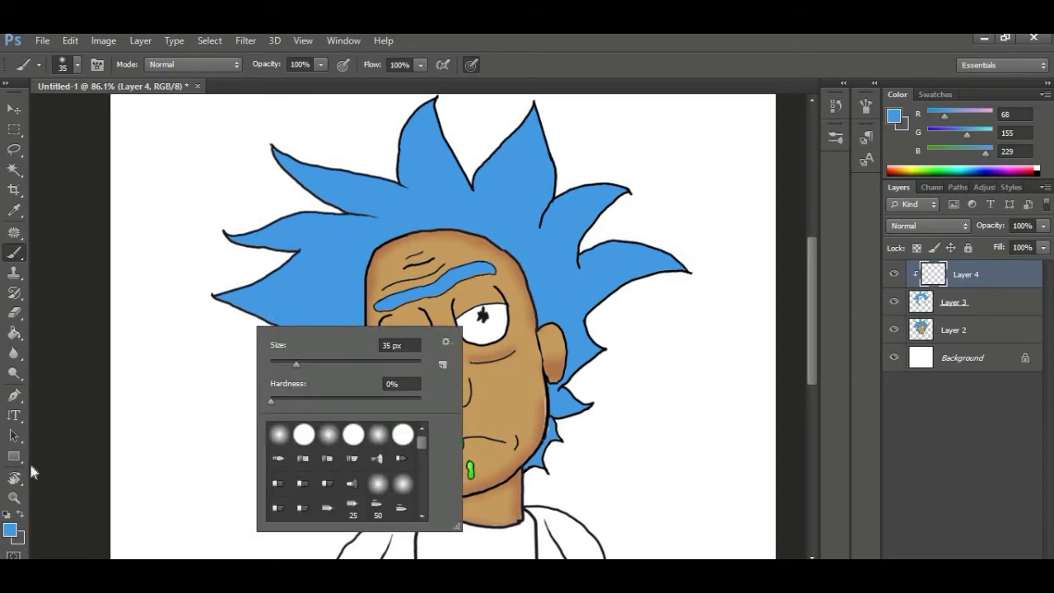
# - Paint darker blue (RGB 0, 124, 229) shading around the face and along the hair spikes on Layer 4
pyautogui.click(10, 529)
pyautogui.moveTo(631, 224); pyautogui.dragTo(635, 165)
pyautogui.click(779, 157)
pyautogui.moveTo(366, 250)
pyautogui.mouseDown()
pyautogui.moveTo(420, 236)
pyautogui.moveTo(359, 379)
pyautogui.mouseUp()
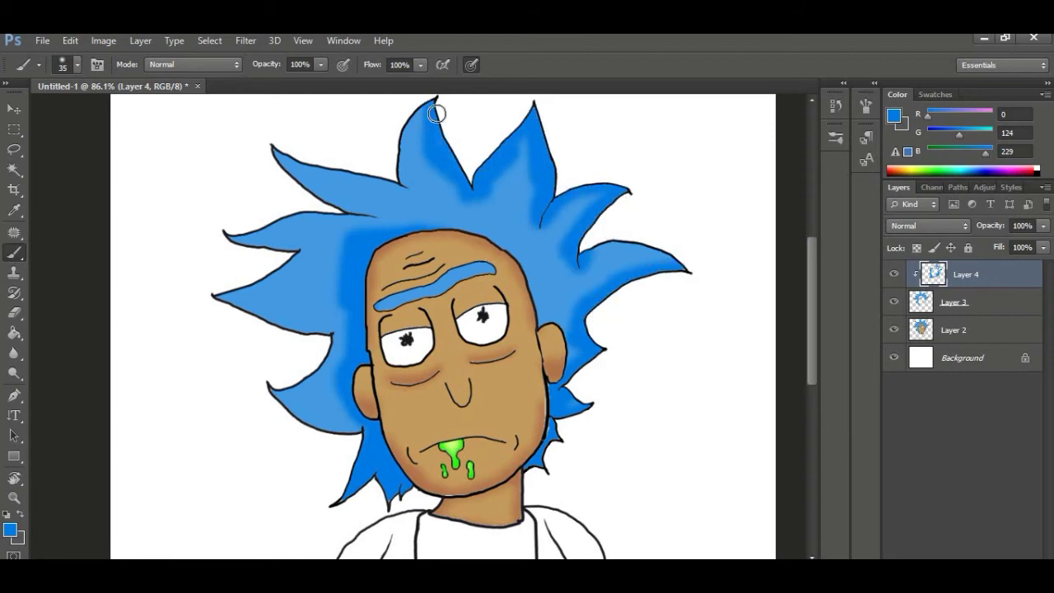
pyautogui.moveTo(351, 229); pyautogui.dragTo(315, 216)
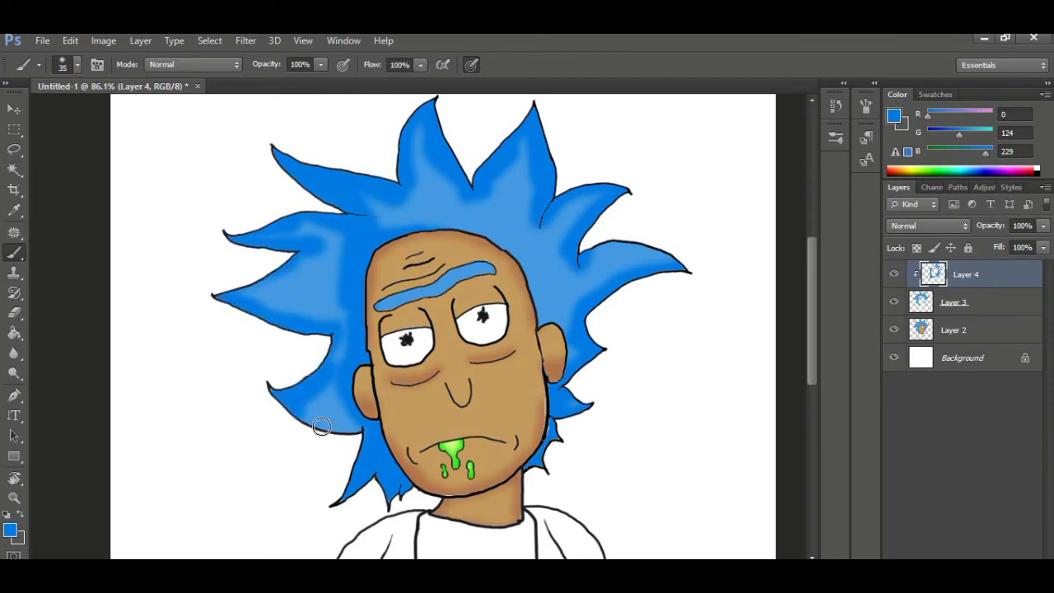
# - Blur the dark blue hair shading on Layer 4 so it blends into the lighter blue
pyautogui.click(14, 353)
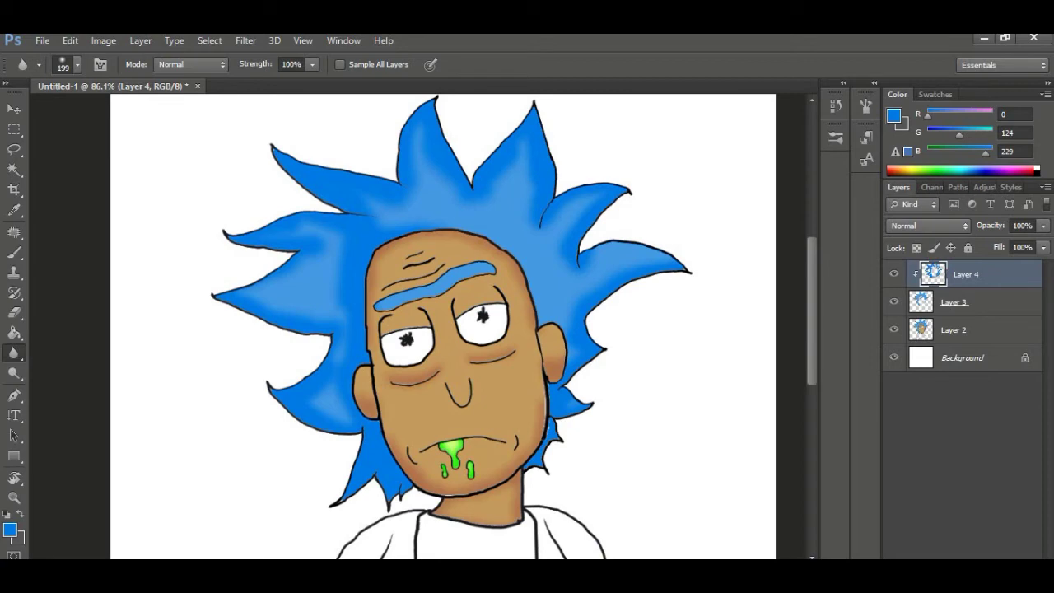
pyautogui.scroll(-3, 403, 403)
pyautogui.scroll(2, 403, 403)
pyautogui.scroll(-1, 403, 404)
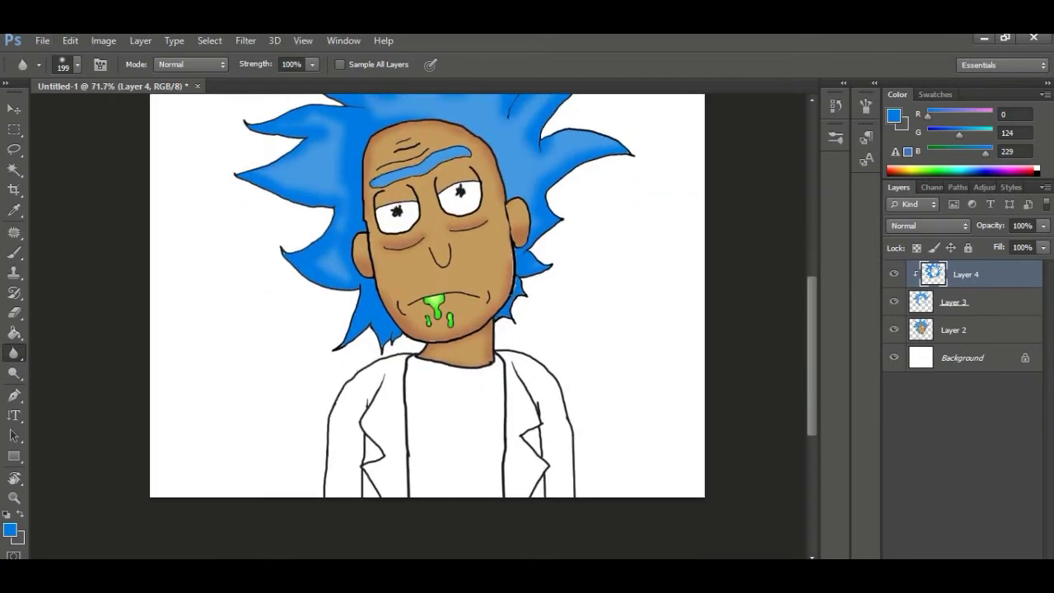
# - Set the foreground colour to turquoise (RGB 0, 224, 211) for the shirt
pyautogui.click(10, 529)
pyautogui.click(506, 190)
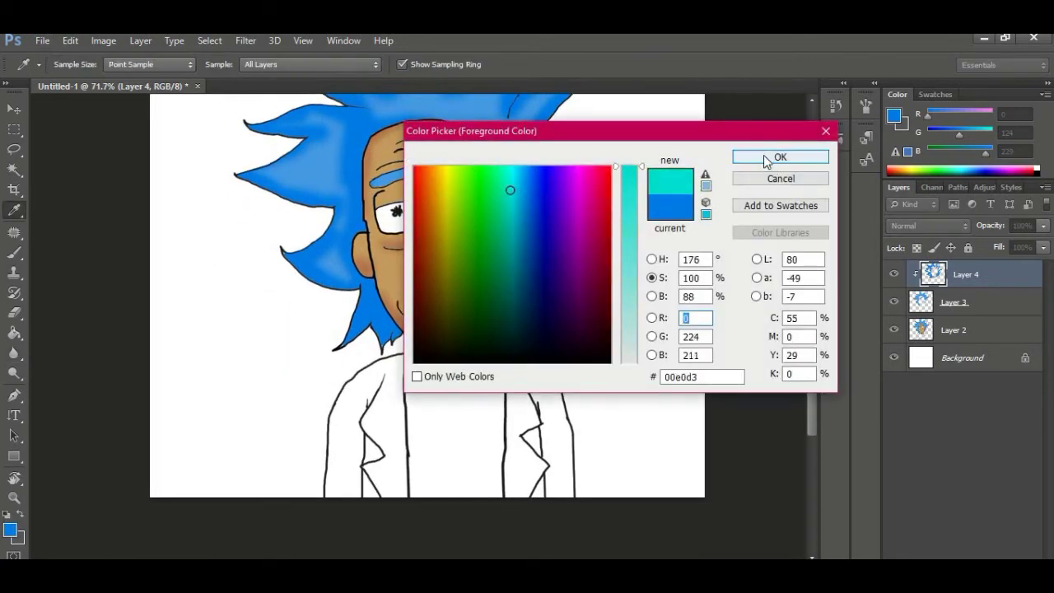
pyautogui.click(766, 158)
# - Merge the hair shading and hair layers down into Layer 2
pyautogui.rightClick(977, 277)
pyautogui.click(708, 422)
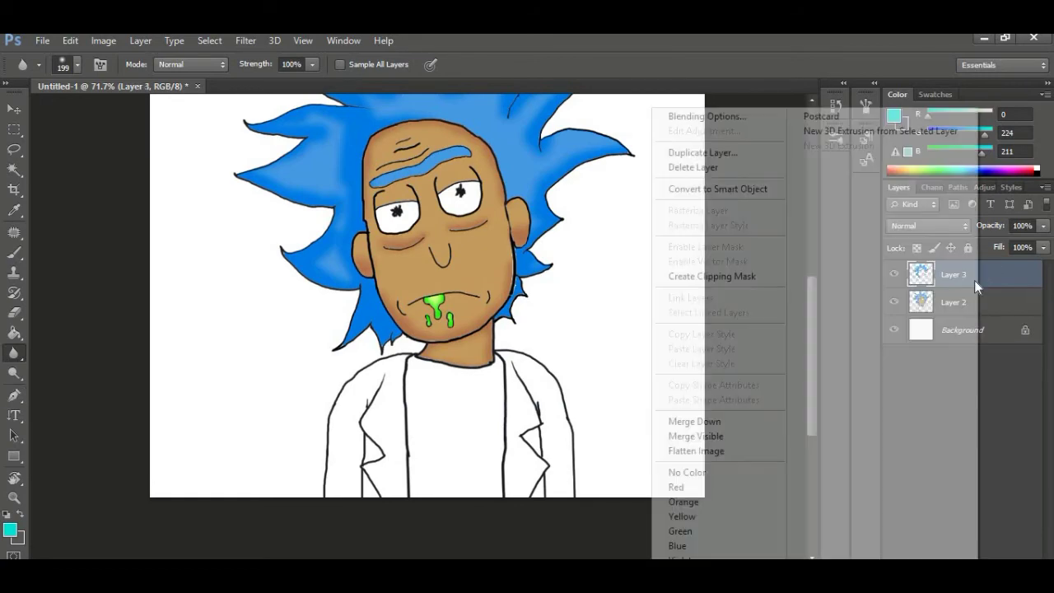
pyautogui.rightClick(977, 277)
pyautogui.click(709, 422)
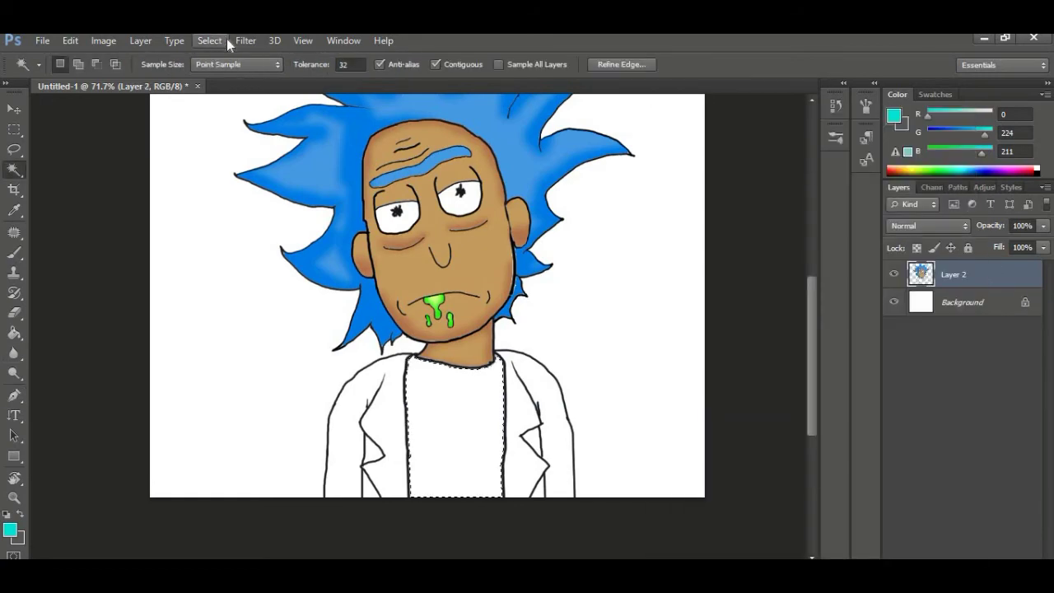
# - Select the shirt area between the coat edges, expand the selection, and fill it with turquoise on Layer 2
pyautogui.click(210, 40)
pyautogui.click(111, 238)
pyautogui.click(616, 224)
pyautogui.scroll(5, 486, 421)
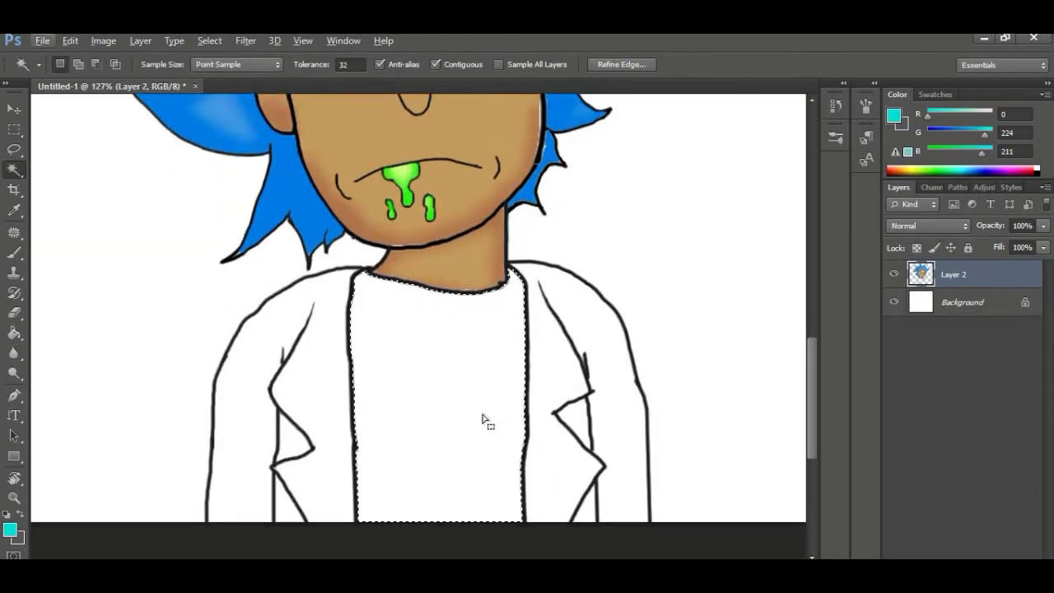
pyautogui.scroll(-1, 486, 422)
pyautogui.press('g')
pyautogui.click(384, 424)
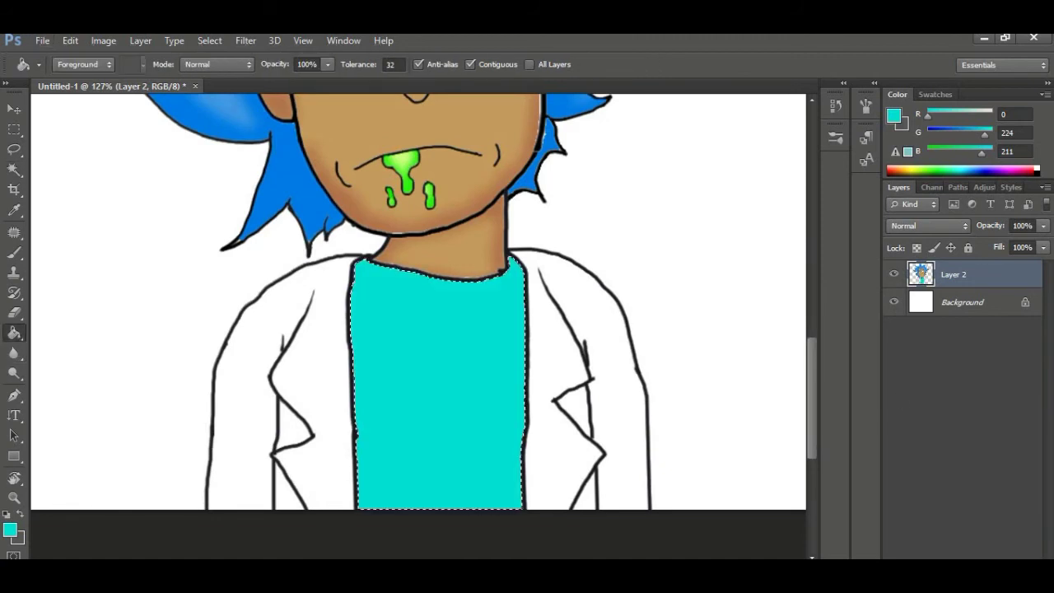
# - Set the foreground colour to a deeper blue (RGB 0, 178, 223) for the shirt shading
pyautogui.click(12, 527)
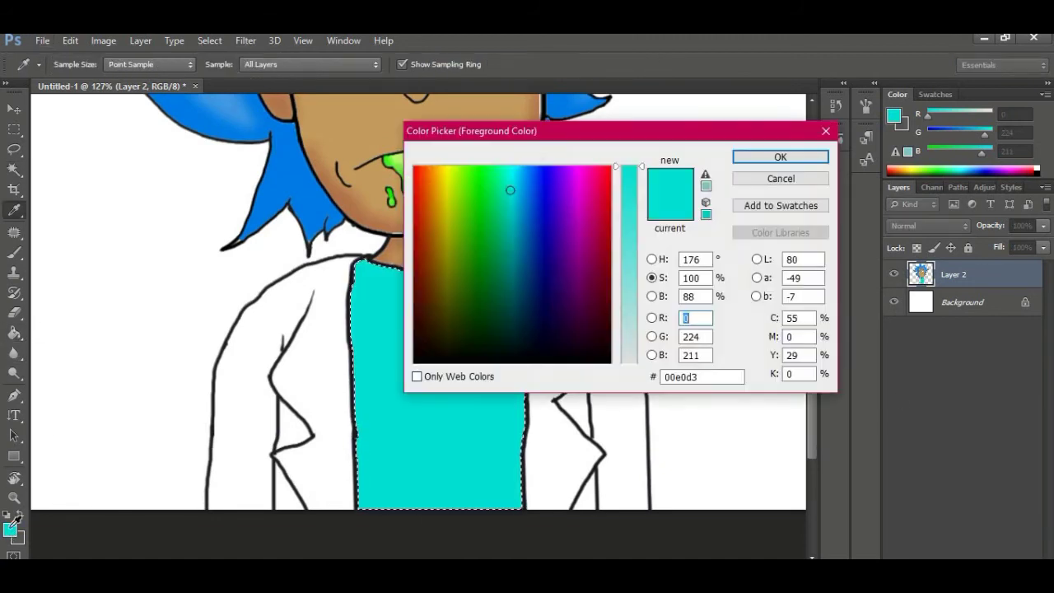
pyautogui.click(758, 157)
pyautogui.press('f')
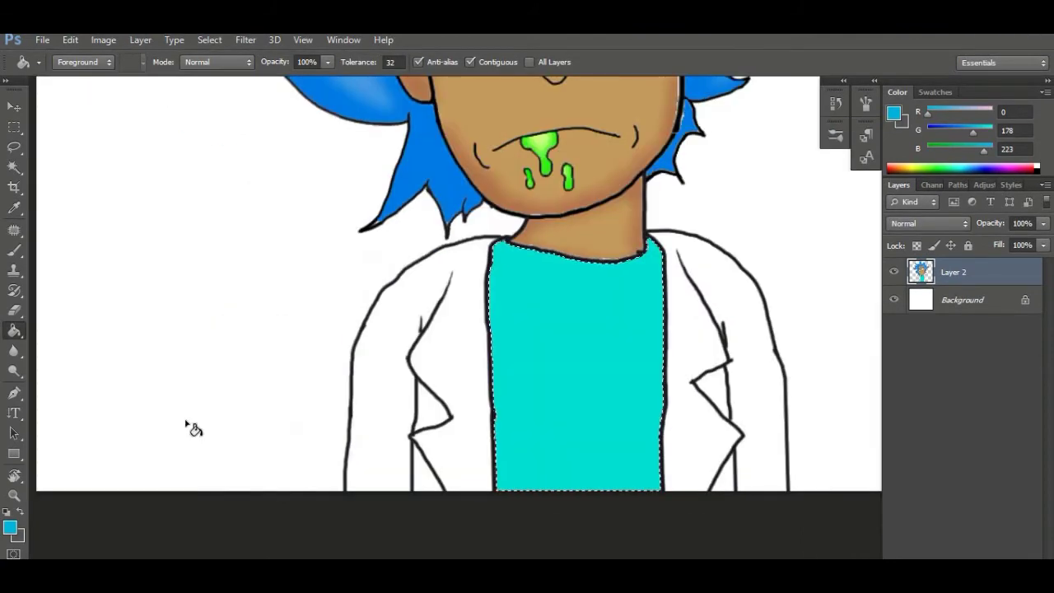
pyautogui.hotkey('ctrl', 'd')
pyautogui.press('f')
pyautogui.press('f')
pyautogui.press('f')
pyautogui.press('f')
pyautogui.scroll(4, 461, 370)
pyautogui.press('f')
# - Brush deeper blue shading along the shirt's sides and bottom edge, extending it up toward the shoulder
pyautogui.press('b')
pyautogui.scroll(-3, 597, 442)
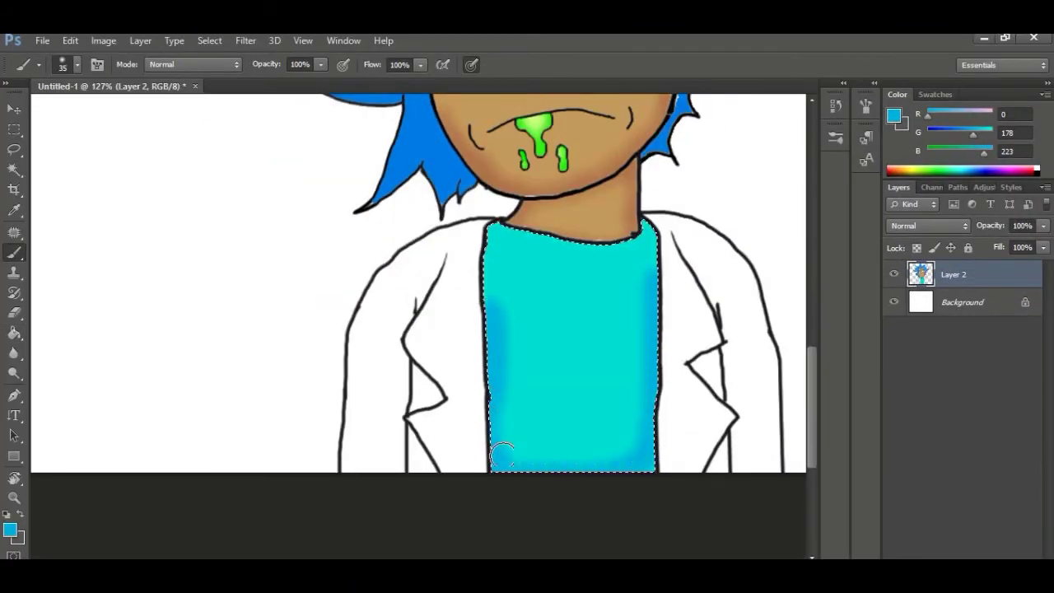
pyautogui.click(14, 354)
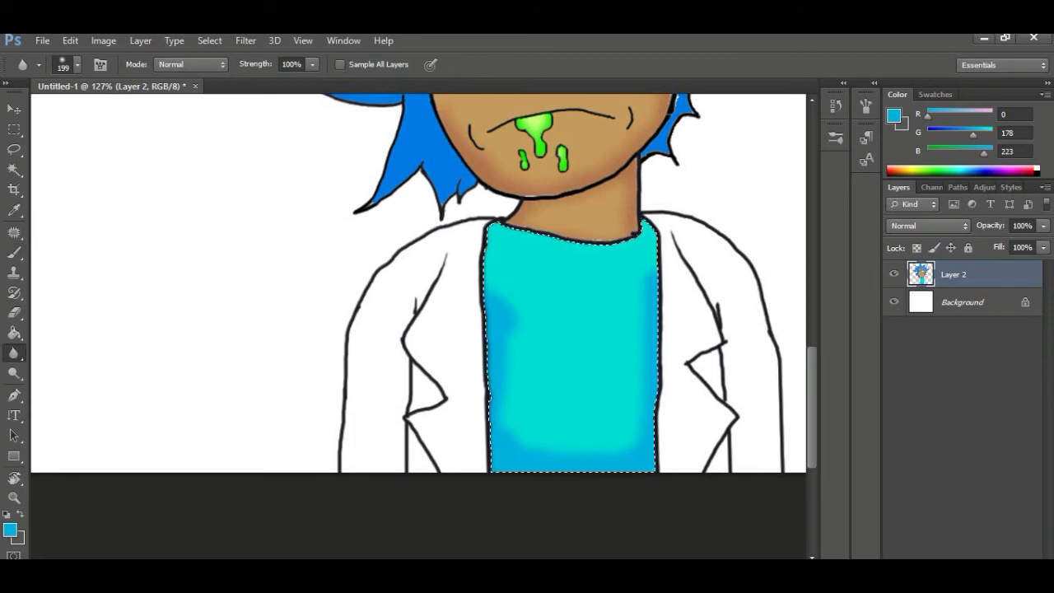
pyautogui.press('b')
pyautogui.moveTo(486, 301); pyautogui.dragTo(483, 254)
# - Blend the shirt's blue shading into the turquoise with the Blur and Smudge tools, and clear the selection
pyautogui.click(14, 354)
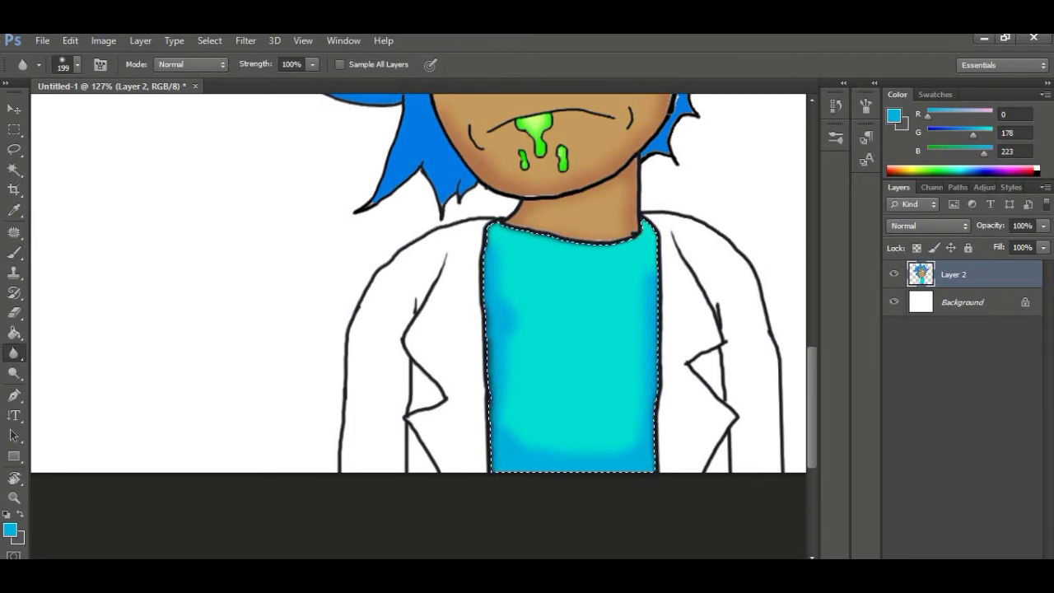
pyautogui.rightClick(14, 354)
pyautogui.click(58, 381)
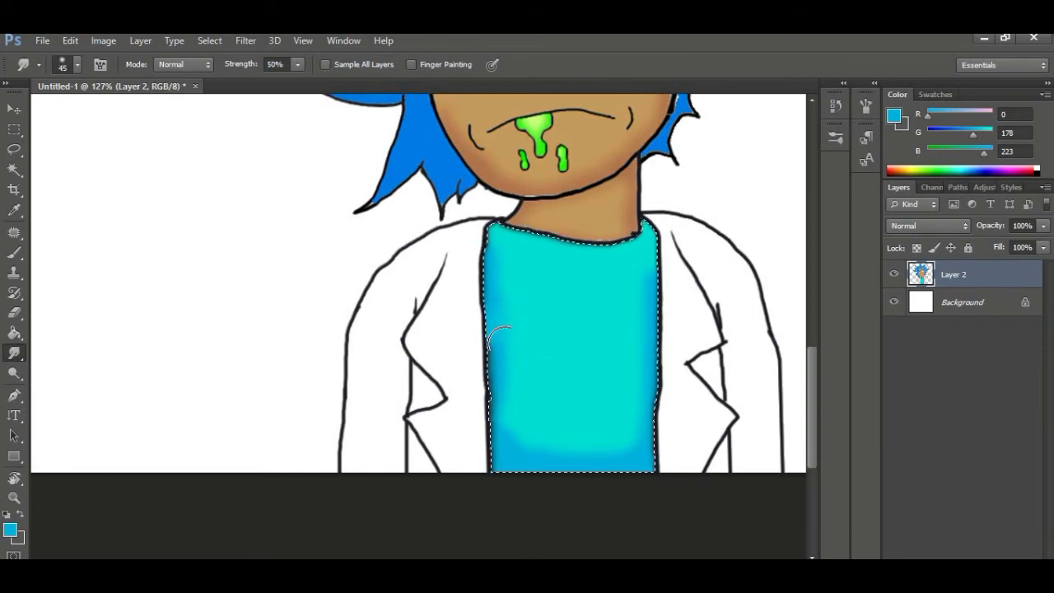
pyautogui.rightClick(25, 358)
pyautogui.click(58, 355)
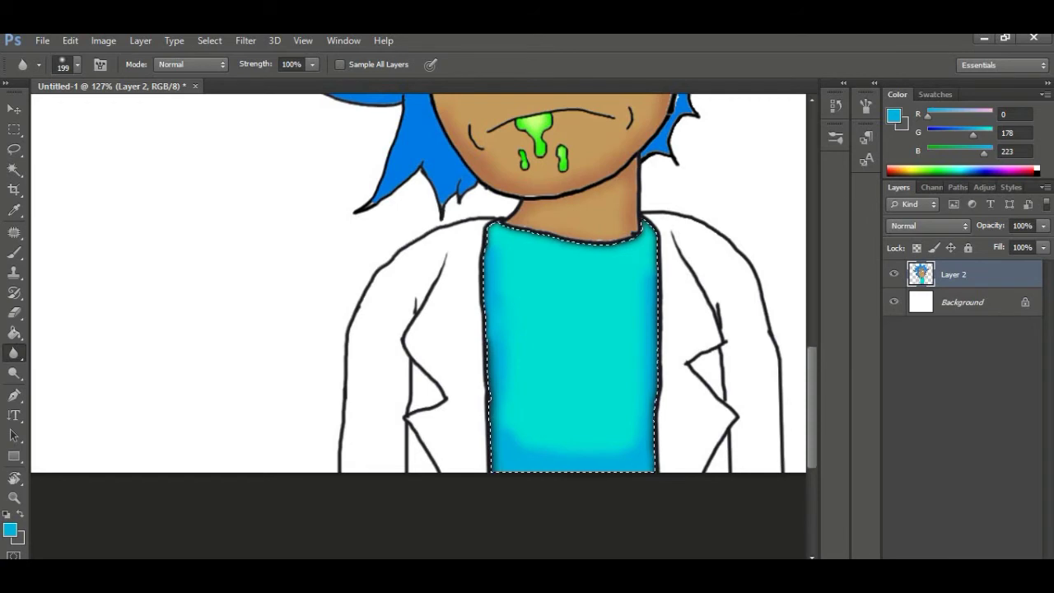
pyautogui.press('e')
pyautogui.hotkey('shift', 'e')
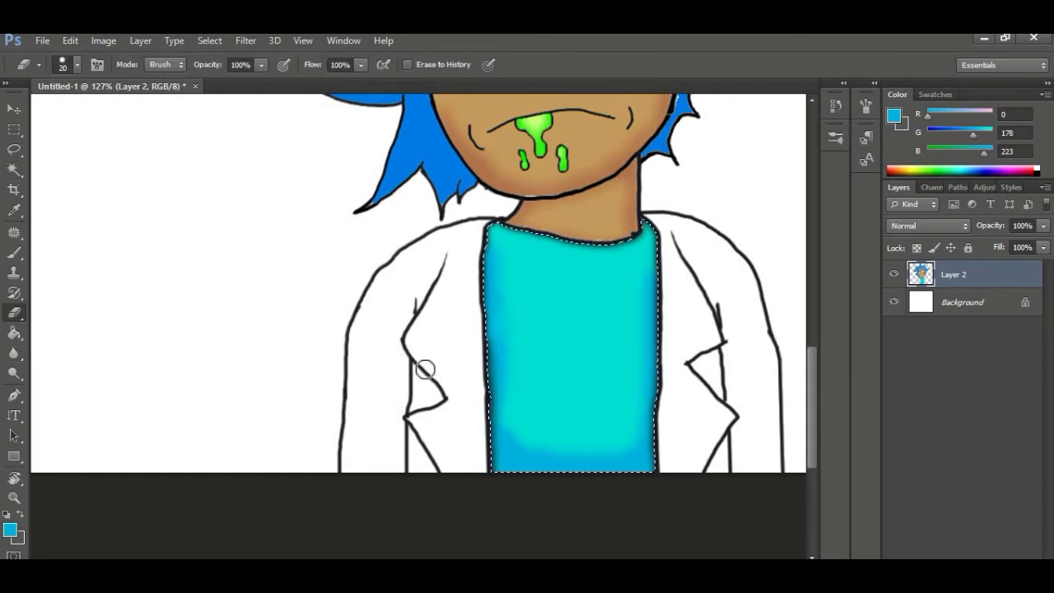
pyautogui.press('b')
pyautogui.hotkey('ctrl', 'd')
# - Select both halves of the white coat with the Magic Wand and expand the selection
pyautogui.press('l')
pyautogui.press('w')
pyautogui.click(379, 375)
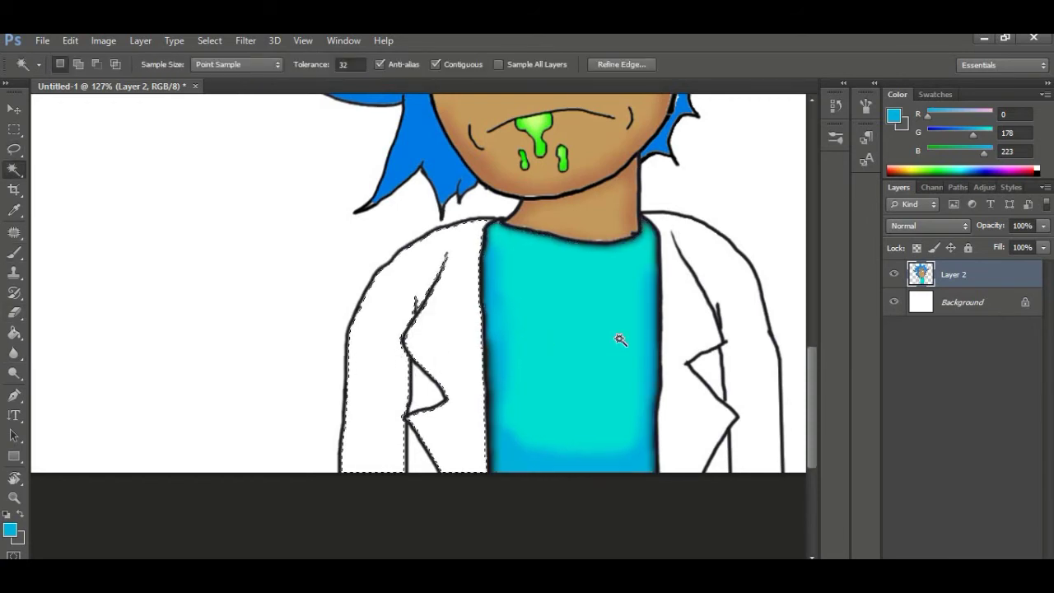
pyautogui.keyDown('shift'); pyautogui.click(690, 323); pyautogui.keyUp('shift')
pyautogui.click(209, 40)
pyautogui.moveTo(231, 216)
pyautogui.click(138, 239)
pyautogui.press('Return')
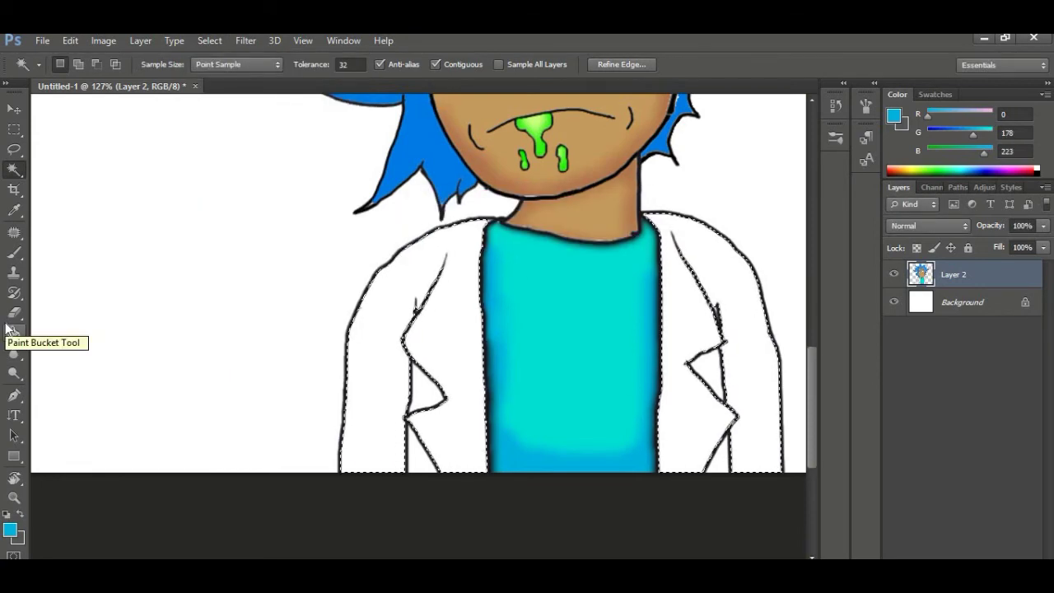
# - Set the brush size to 21 px and undo a blue test stroke beside the coat's lapel notch
pyautogui.click(14, 253)
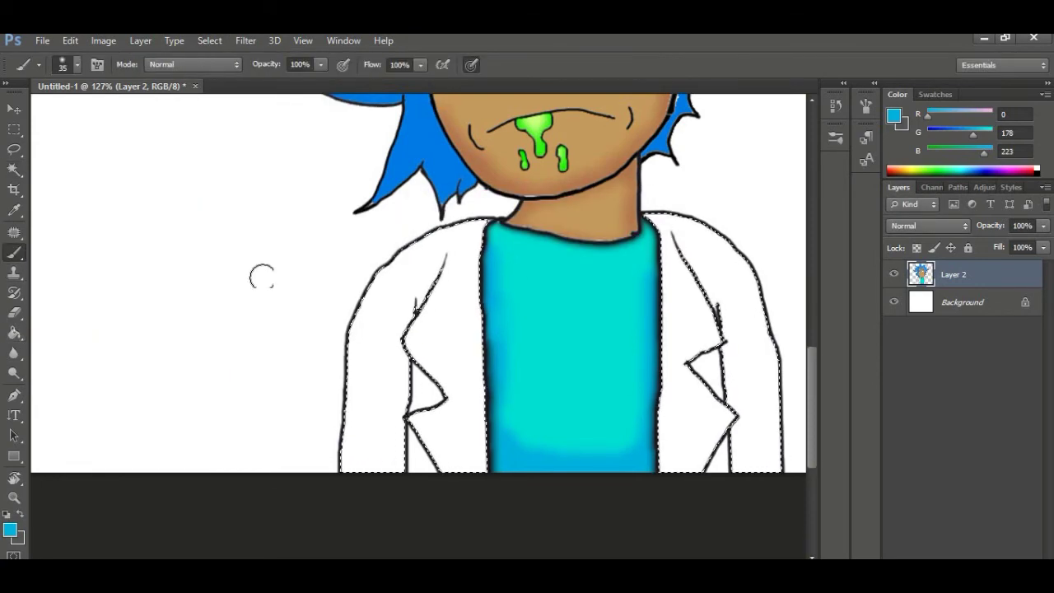
pyautogui.rightClick(269, 277)
pyautogui.press('Return')
pyautogui.click(415, 361)
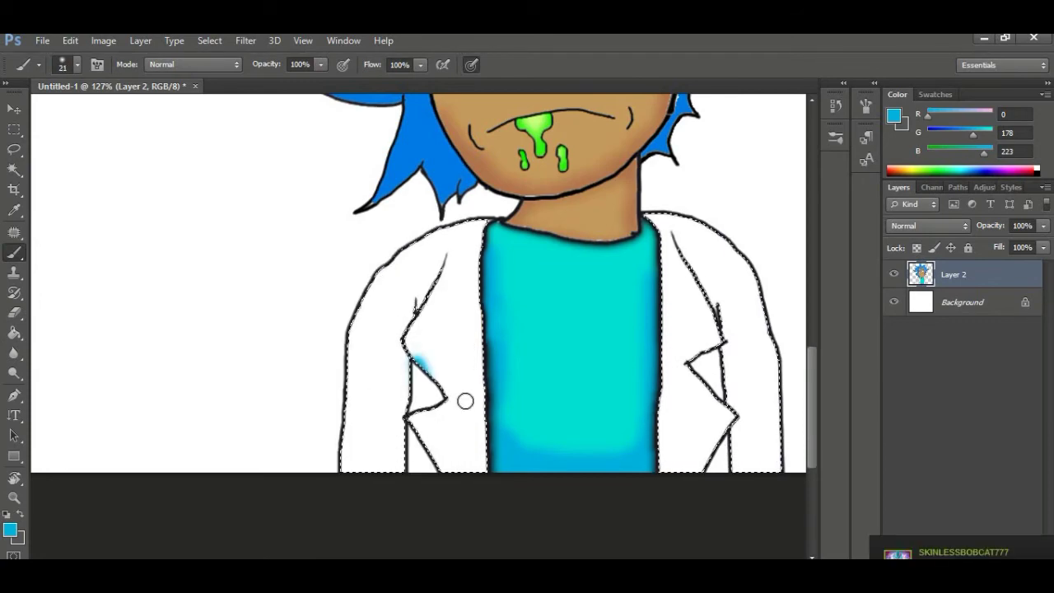
pyautogui.hotkey('ctrl', 'z')
# - Add the small area behind the lapel notch to the coat selection and expand the selection again
pyautogui.press('w')
pyautogui.keyDown('shift'); pyautogui.click(418, 396); pyautogui.keyUp('shift')
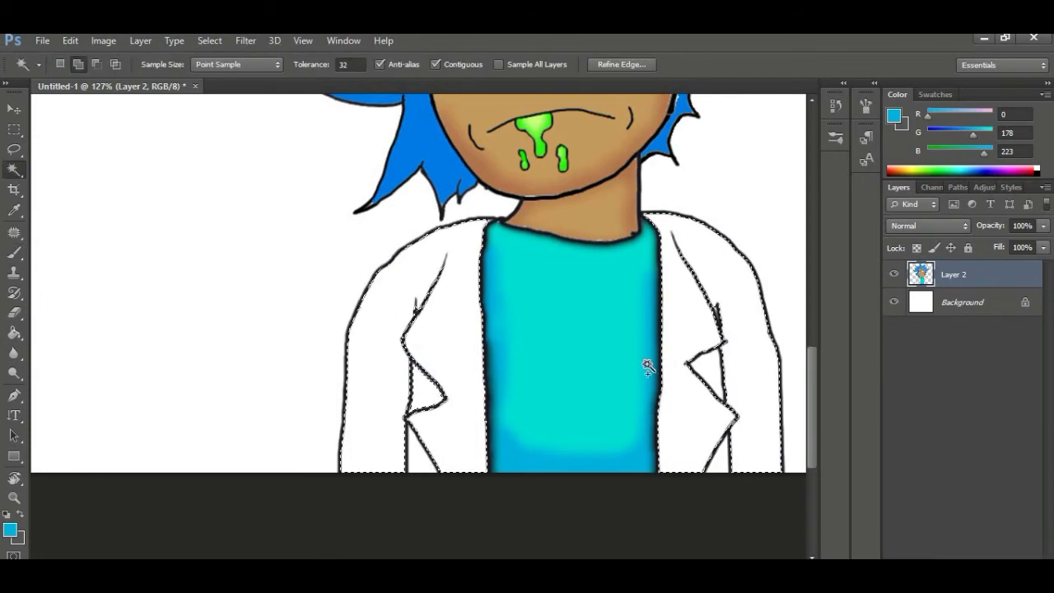
pyautogui.click(210, 41)
pyautogui.moveTo(239, 211)
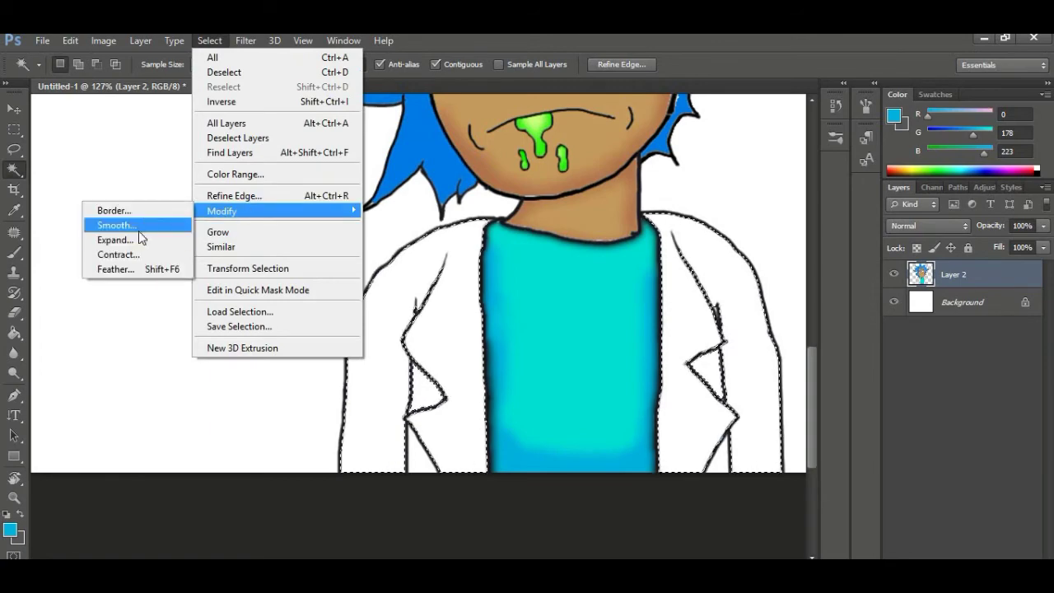
pyautogui.click(137, 242)
pyautogui.press('Return')
# - Set the foreground colour to a muted purple (RGB 153, 104, 165) for the coat shading
pyautogui.scroll(4, 429, 371)
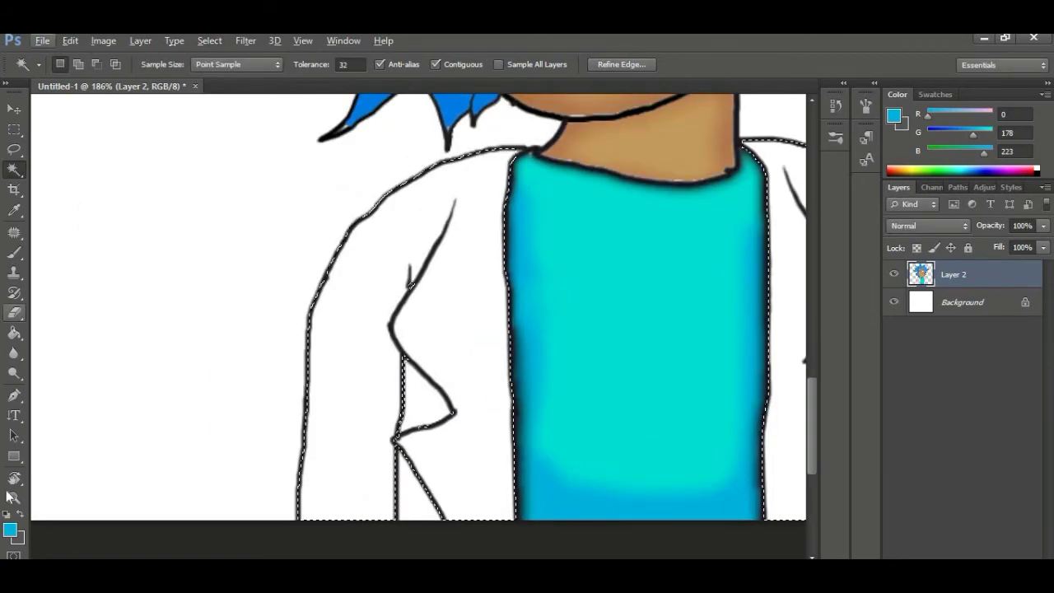
pyautogui.click(10, 530)
pyautogui.moveTo(505, 256)
pyautogui.mouseDown()
pyautogui.moveTo(543, 228)
pyautogui.moveTo(576, 235)
pyautogui.mouseUp()
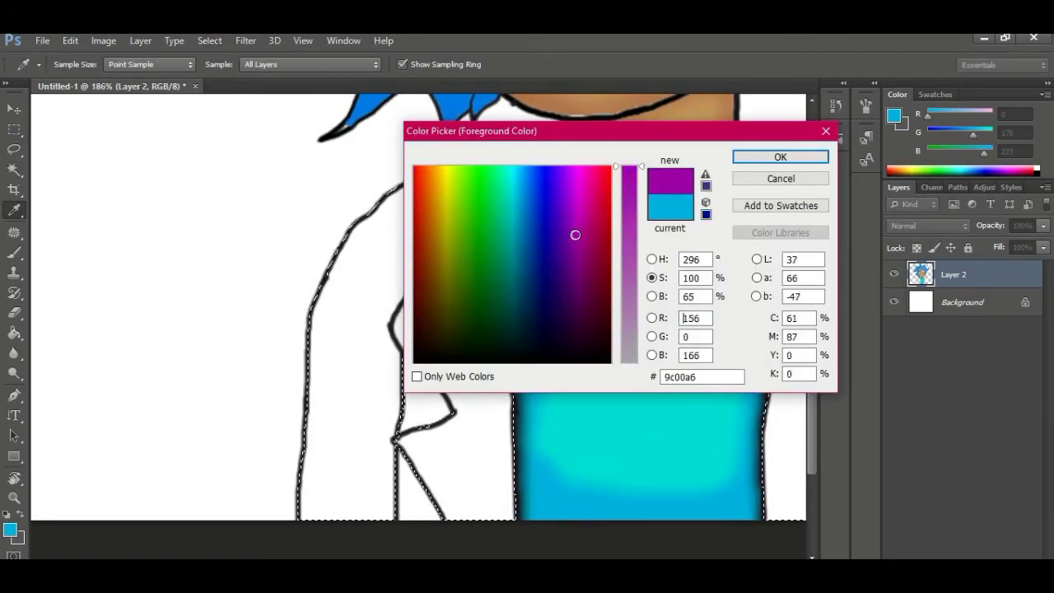
pyautogui.moveTo(613, 191); pyautogui.dragTo(631, 294)
pyautogui.press('Return')
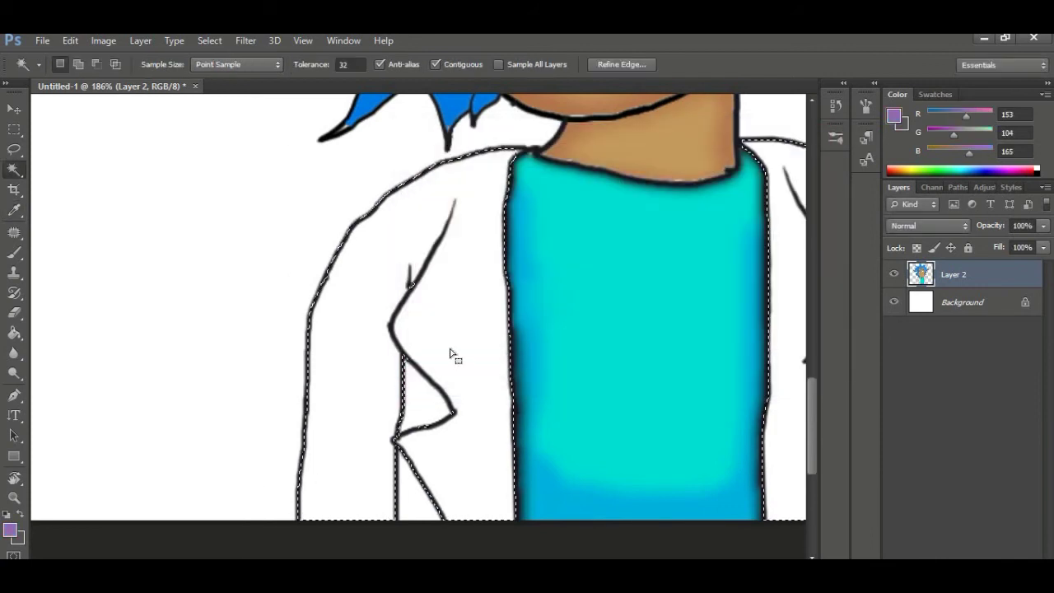
# - Lower the brush opacity to 43% and paint purple shading along the coat's sleeves and lapels on Layer 2
pyautogui.press('b')
pyautogui.moveTo(402, 319); pyautogui.dragTo(463, 372)
pyautogui.hotkey('ctrl', 'z')
pyautogui.moveTo(320, 64); pyautogui.dragTo(288, 83)
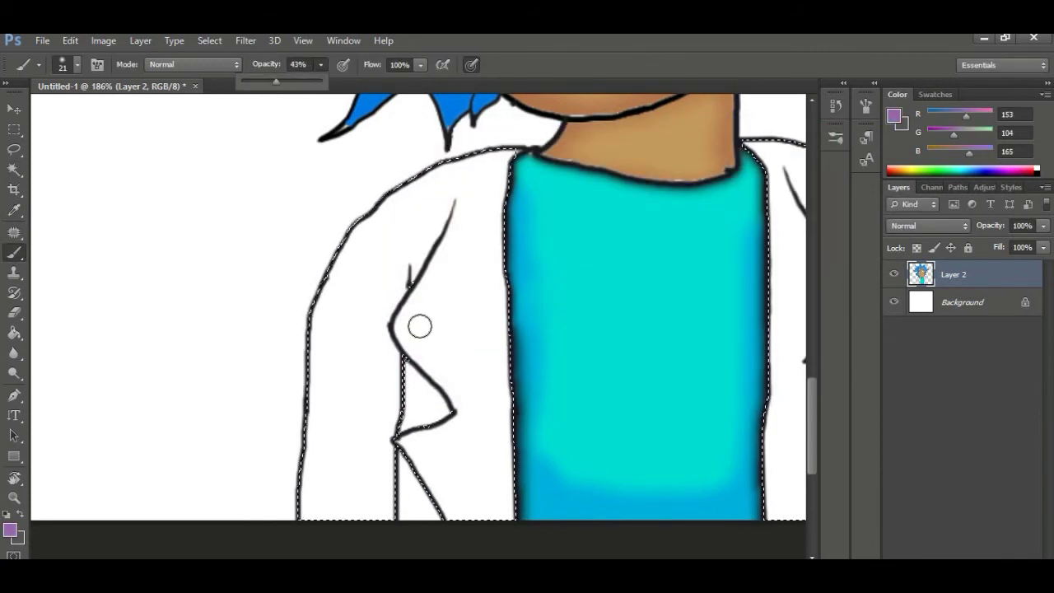
pyautogui.moveTo(417, 325)
pyautogui.mouseDown()
pyautogui.moveTo(467, 399)
pyautogui.moveTo(425, 434)
pyautogui.moveTo(430, 466)
pyautogui.moveTo(435, 443)
pyautogui.moveTo(478, 527)
pyautogui.mouseUp()
pyautogui.moveTo(329, 309); pyautogui.dragTo(317, 515)
pyautogui.moveTo(621, 412); pyautogui.dragTo(259, 362)
pyautogui.moveTo(457, 216)
pyautogui.mouseDown()
pyautogui.moveTo(478, 265)
pyautogui.moveTo(436, 292)
pyautogui.moveTo(481, 393)
pyautogui.moveTo(450, 456)
pyautogui.mouseUp()
pyautogui.moveTo(515, 169)
pyautogui.mouseDown()
pyautogui.moveTo(541, 238)
pyautogui.moveTo(568, 449)
pyautogui.mouseUp()
# - Examine the coat shading in the context of the whole character
pyautogui.keyDown('alt'); pyautogui.scroll(-6, 570, 495); pyautogui.keyUp('alt')
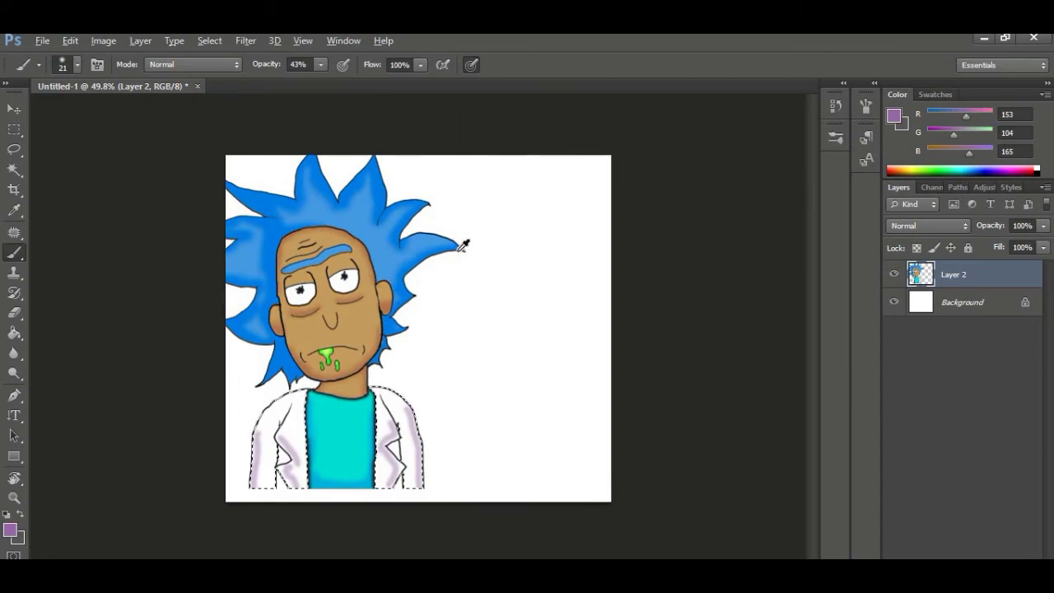
pyautogui.keyDown('alt'); pyautogui.scroll(3, 407, 254); pyautogui.keyUp('alt')
pyautogui.keyDown('alt'); pyautogui.scroll(-2, 407, 254); pyautogui.keyUp('alt')
pyautogui.press('f')
pyautogui.hotkey('alt', 'f')
pyautogui.press('Escape')
pyautogui.press('f')
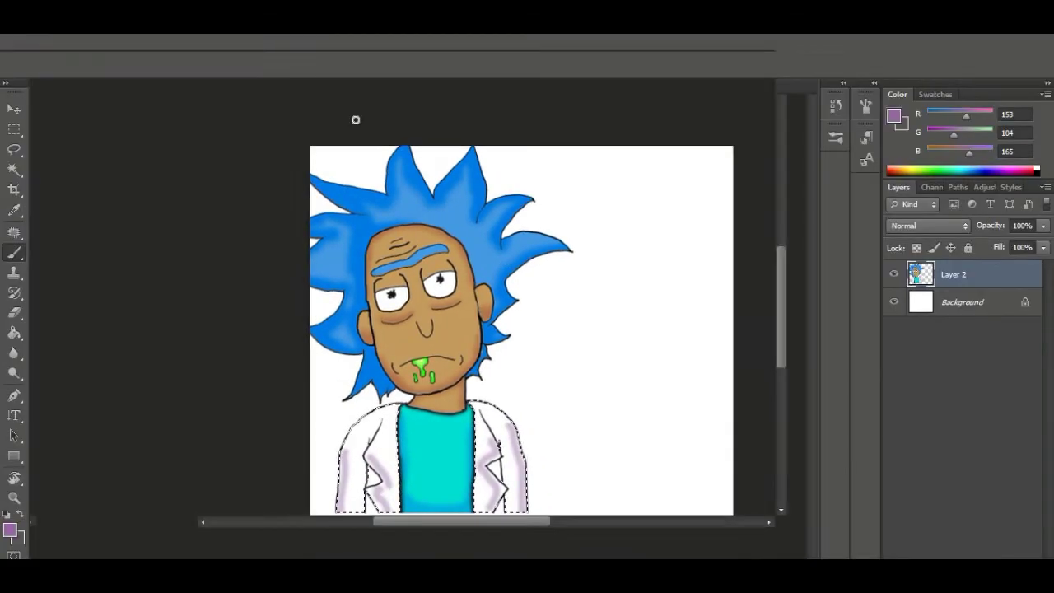
pyautogui.press('f')
# - Reduce the Blur brush to 31 px and soften the purple shading on the coat's left sleeve and lapel
pyautogui.scroll(3, 634, 327)
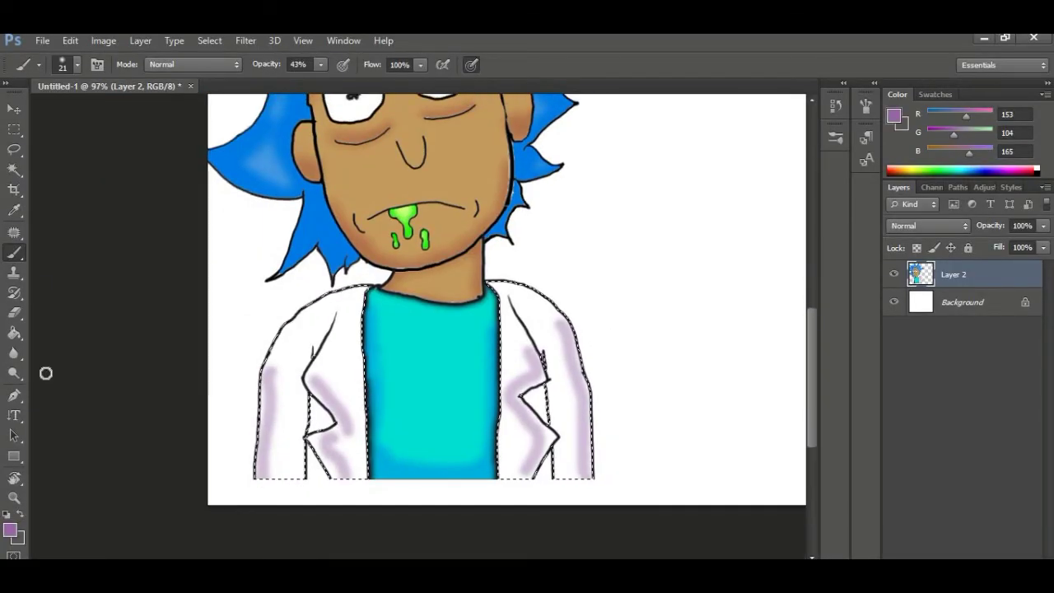
pyautogui.click(14, 353)
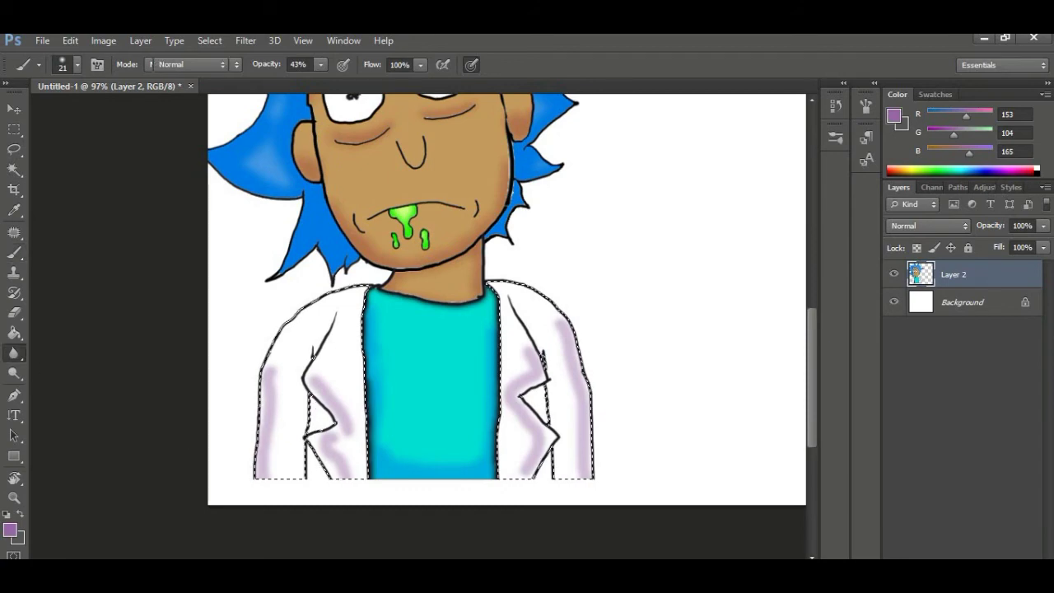
pyautogui.scroll(3, 304, 412)
pyautogui.moveTo(306, 388)
pyautogui.mouseDown()
pyautogui.moveTo(325, 437)
pyautogui.moveTo(320, 470)
pyautogui.mouseUp()
pyautogui.hotkey('ctrl', 'z')
pyautogui.scroll(4, 298, 418)
pyautogui.rightClick(366, 343)
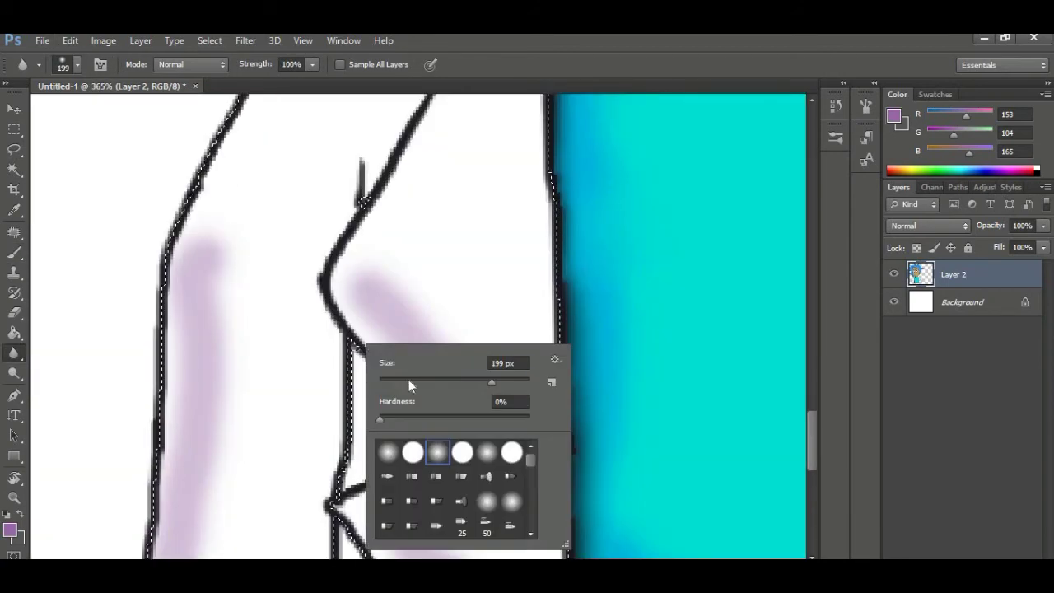
pyautogui.click(409, 381)
pyautogui.click(195, 354)
pyautogui.scroll(-5, 360, 202)
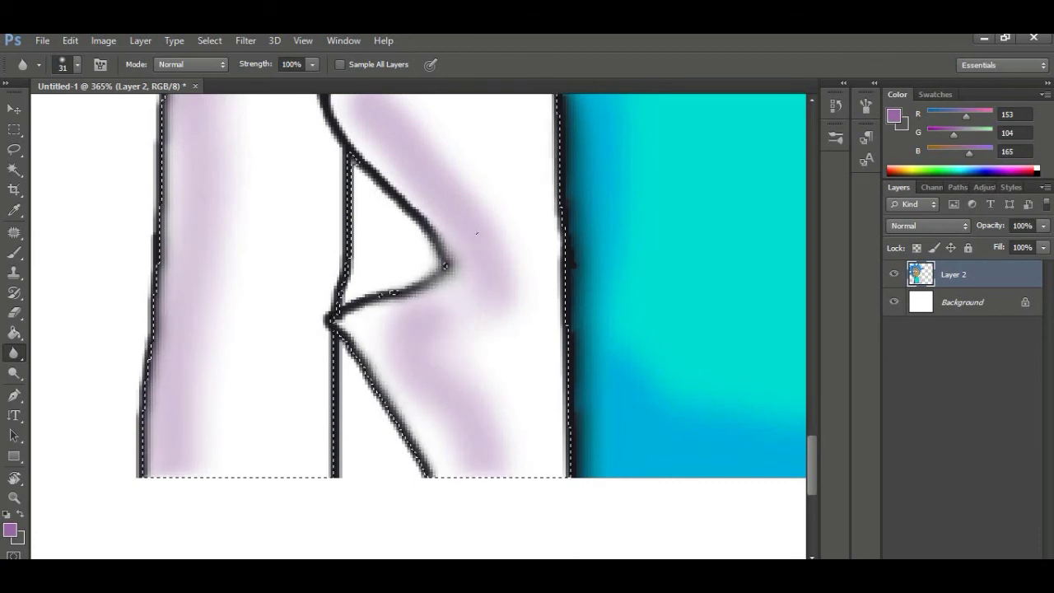
pyautogui.scroll(6, 338, 288)
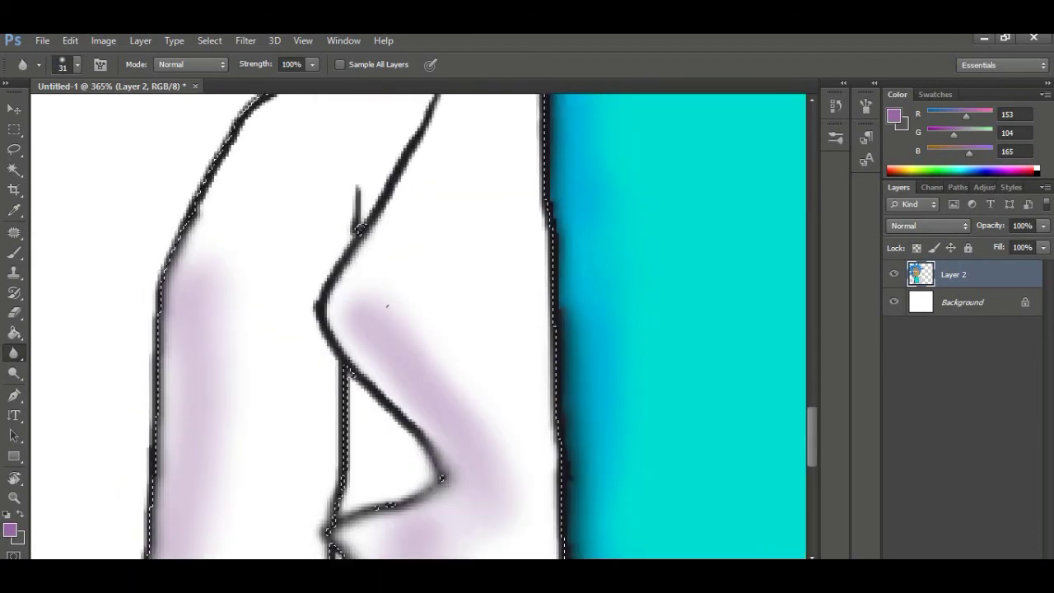
# - Soften the purple shading on the coat's right sleeve and lapel with the Blur tool
pyautogui.scroll(-6, 372, 360)
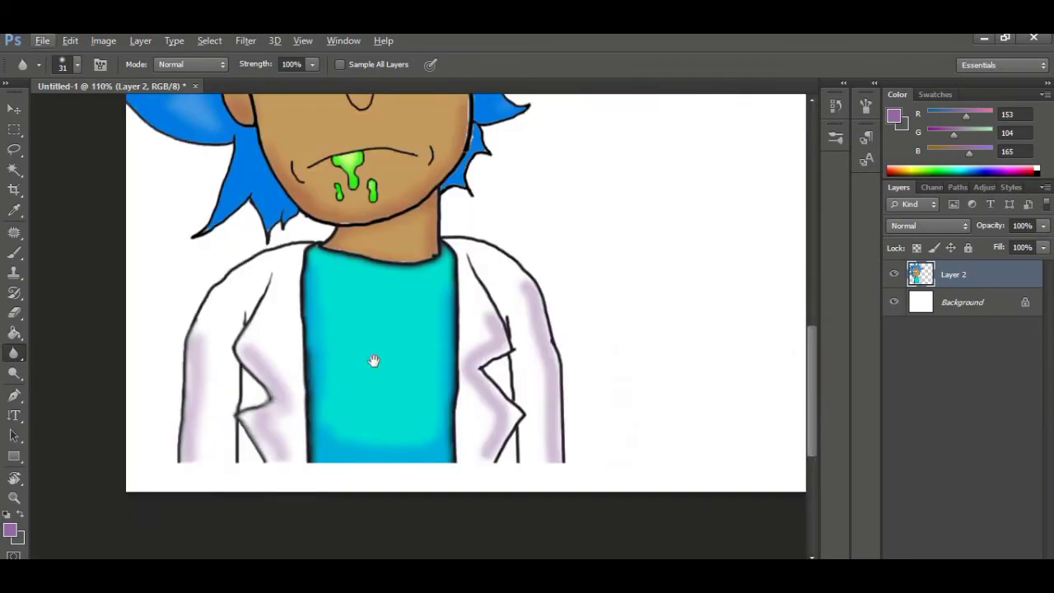
pyautogui.scroll(8, 581, 363)
pyautogui.scroll(-5, 408, 376)
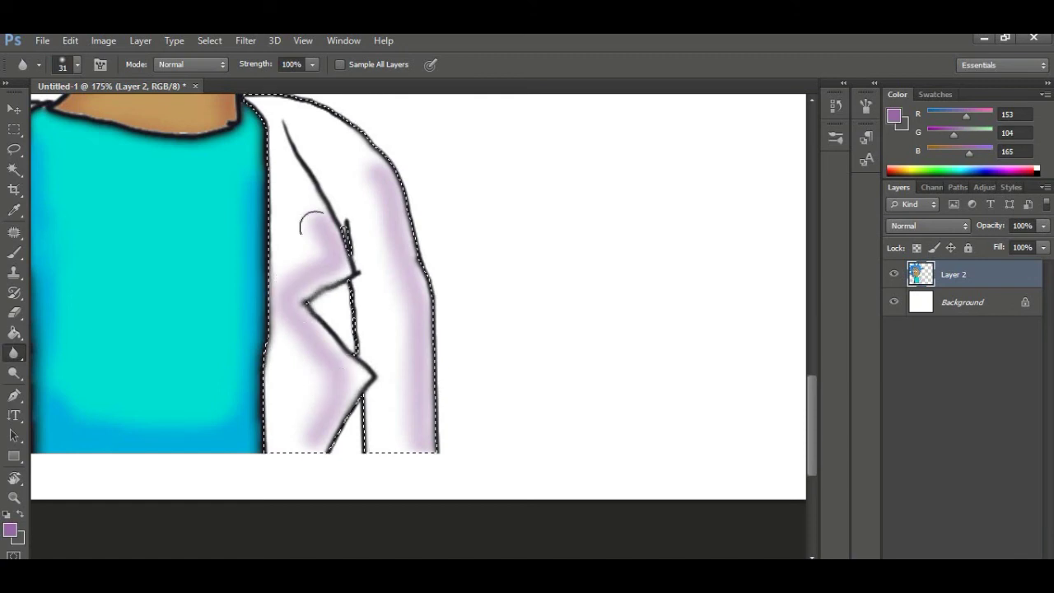
pyautogui.scroll(-4, 445, 408)
# - Clear the selection and move the character to the middle of the canvas, with the coat meeting the bottom edge
pyautogui.press('w')
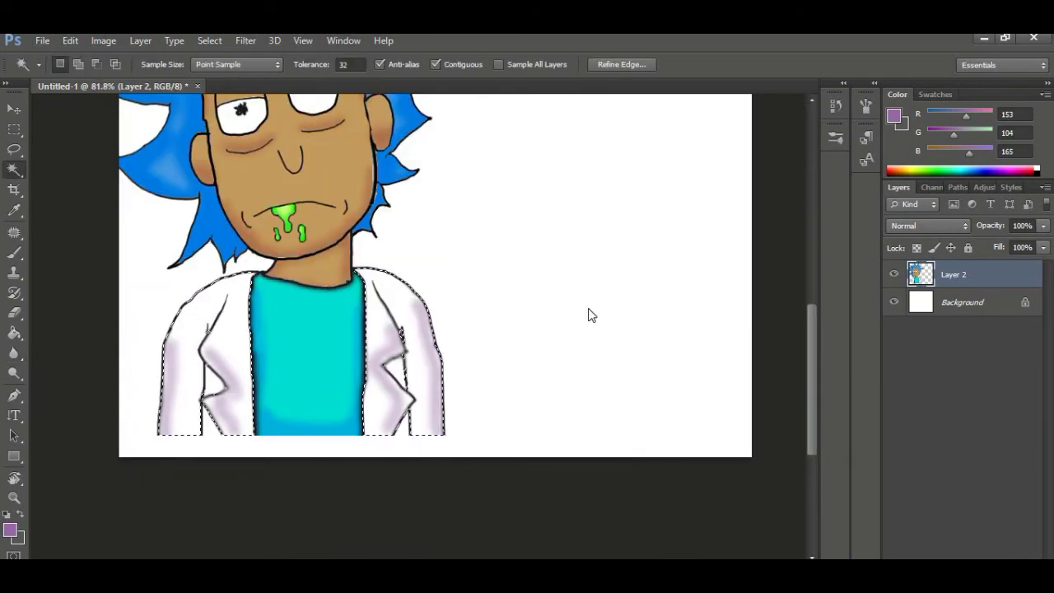
pyautogui.press('l')
pyautogui.scroll(-5, 588, 314)
pyautogui.moveTo(476, 331); pyautogui.dragTo(562, 352)
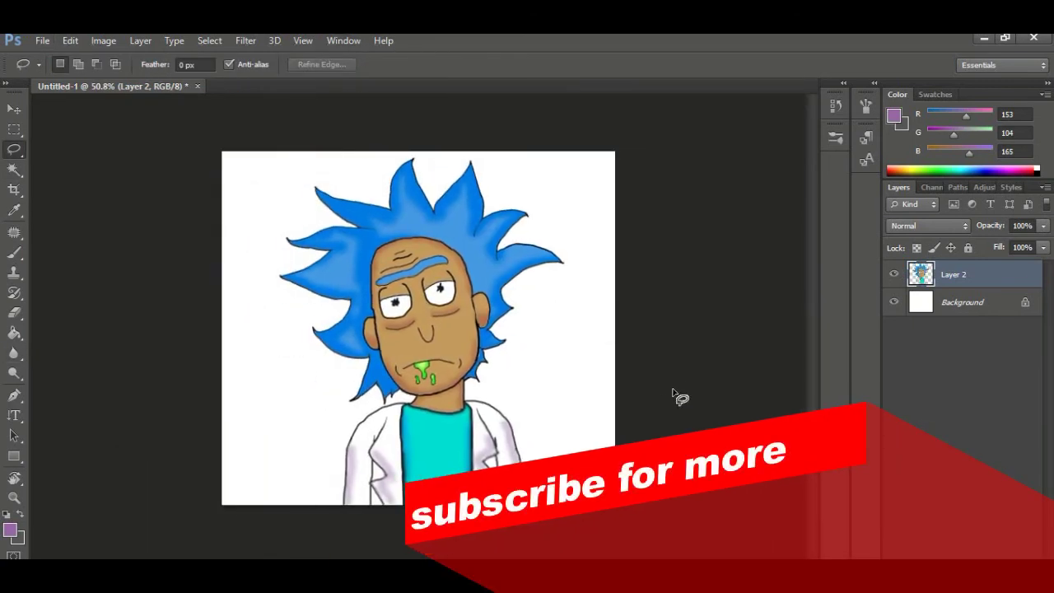
# - Try sharpening the purple shading on the coat's sleeve and lapel with the Sharpen tool
pyautogui.scroll(6, 423, 399)
pyautogui.scroll(-4, 422, 399)
pyautogui.scroll(4, 425, 402)
pyautogui.rightClick(14, 352)
pyautogui.click(66, 366)
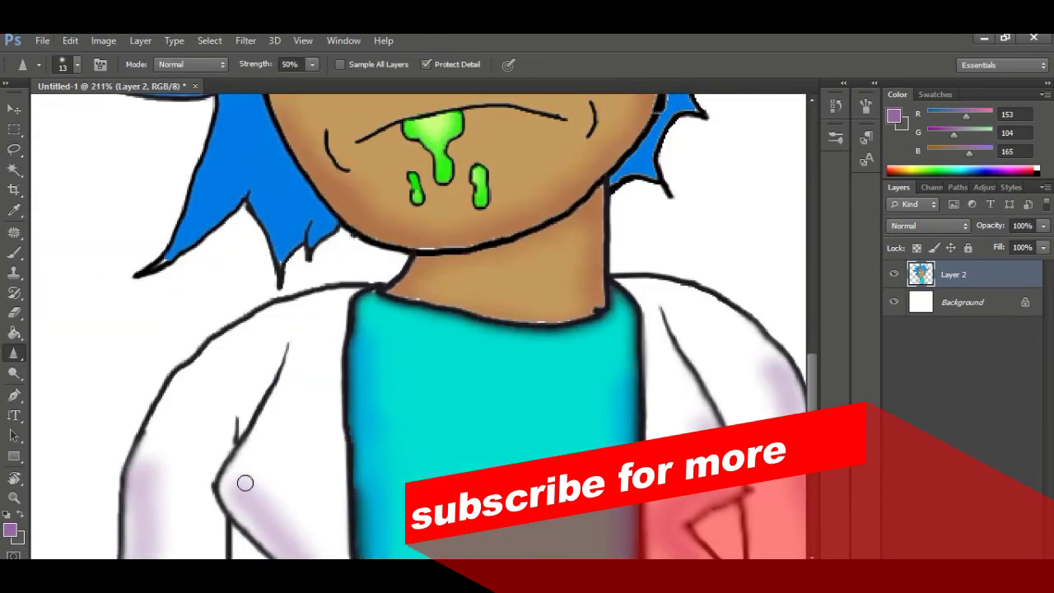
pyautogui.moveTo(143, 494); pyautogui.dragTo(162, 442)
pyautogui.moveTo(276, 534)
pyautogui.mouseDown()
pyautogui.moveTo(365, 376)
pyautogui.moveTo(500, 429)
pyautogui.mouseUp()
pyautogui.hotkey('ctrl', 'z')
# - Smudge the purple shading on both sides of the coat to blend it along the sleeves and lapels
pyautogui.rightClick(14, 355)
pyautogui.click(84, 380)
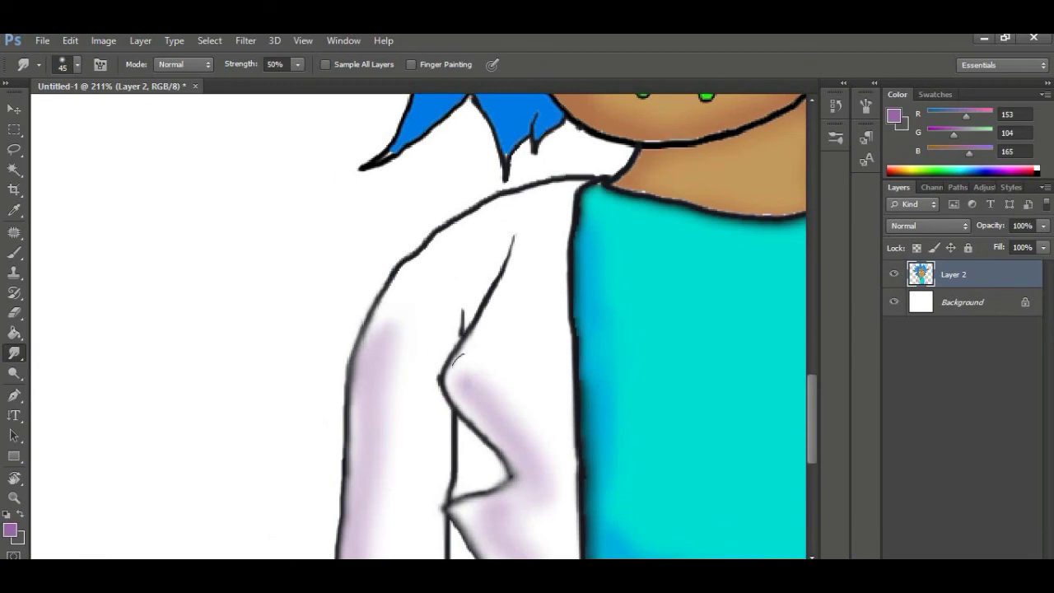
pyautogui.scroll(-3, 458, 359)
pyautogui.hscroll(3, 458, 359)
pyautogui.moveTo(616, 354)
pyautogui.mouseDown()
pyautogui.moveTo(157, 390)
pyautogui.moveTo(150, 531)
pyautogui.mouseUp()
pyautogui.moveTo(379, 262); pyautogui.dragTo(388, 250)
pyautogui.moveTo(529, 528); pyautogui.dragTo(545, 358)
pyautogui.moveTo(339, 425); pyautogui.dragTo(334, 437)
pyautogui.scroll(3, 385, 388)
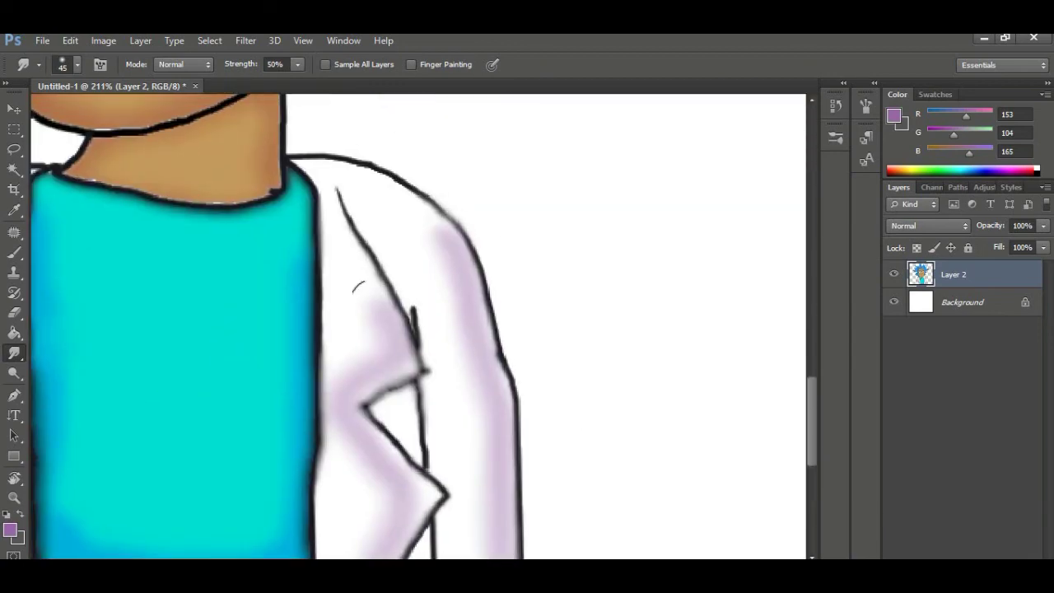
# - Select the whites of both eyes with the Magic Wand
pyautogui.scroll(-3, 384, 388)
pyautogui.scroll(4, 478, 328)
pyautogui.scroll(-3, 472, 326)
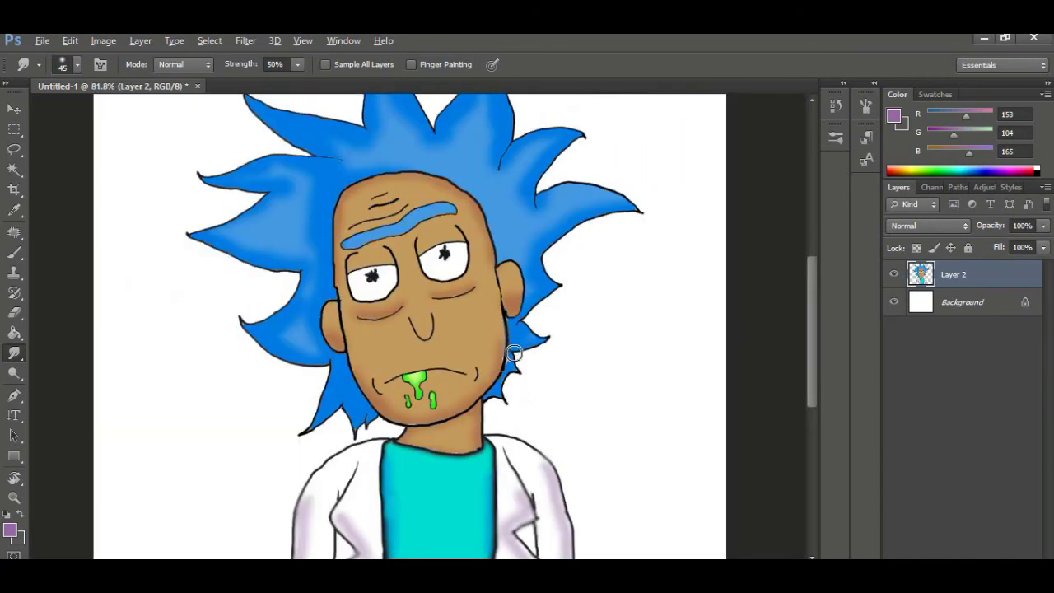
pyautogui.scroll(1, 461, 346)
pyautogui.scroll(-3, 445, 412)
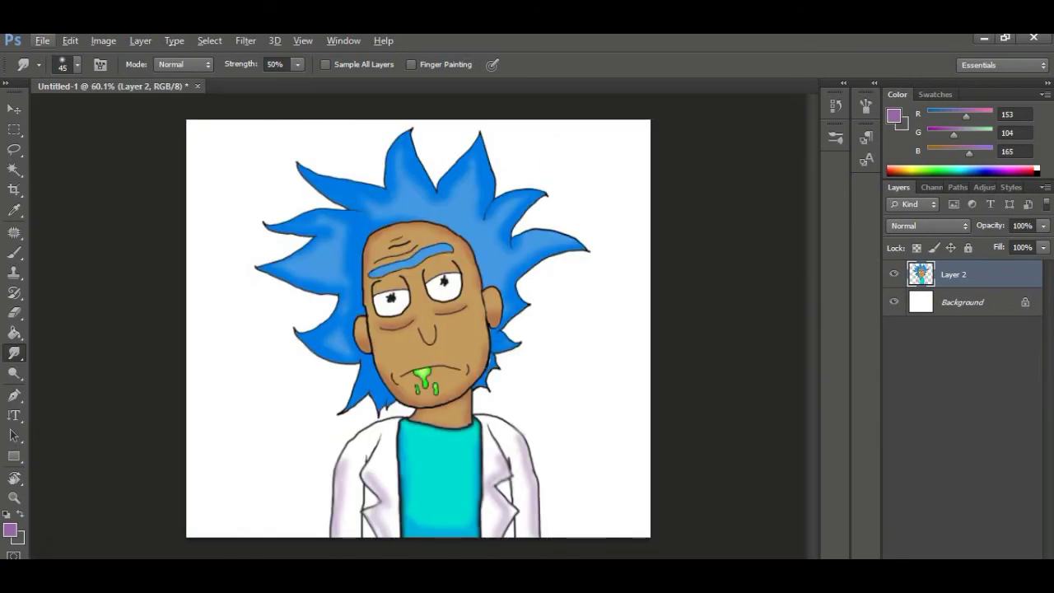
pyautogui.scroll(5, 436, 353)
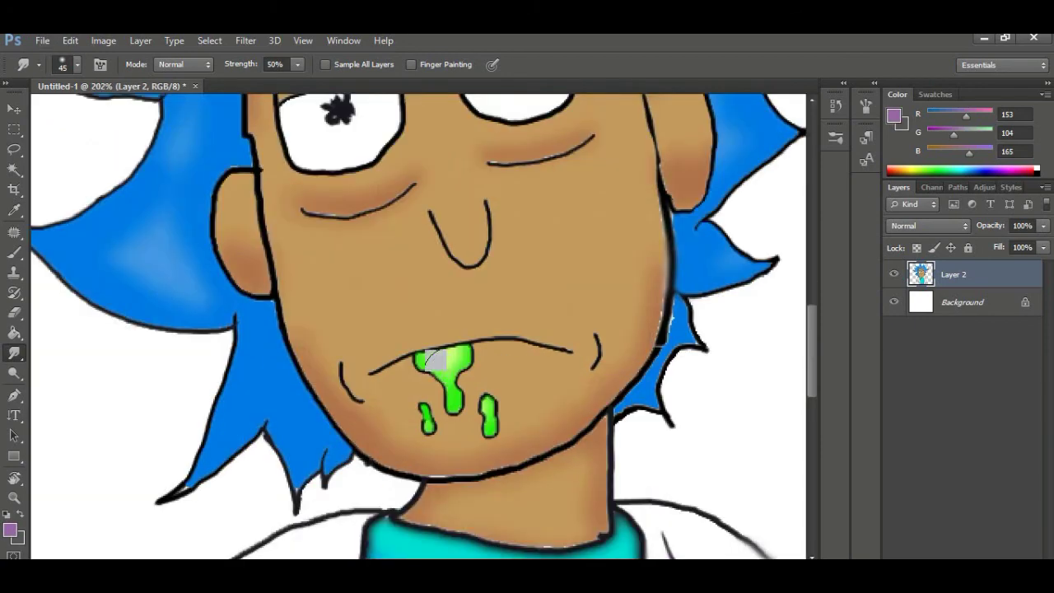
pyautogui.press('w')
pyautogui.scroll(-2, 525, 202)
pyautogui.keyDown('shift'); pyautogui.click(336, 239); pyautogui.keyUp('shift')
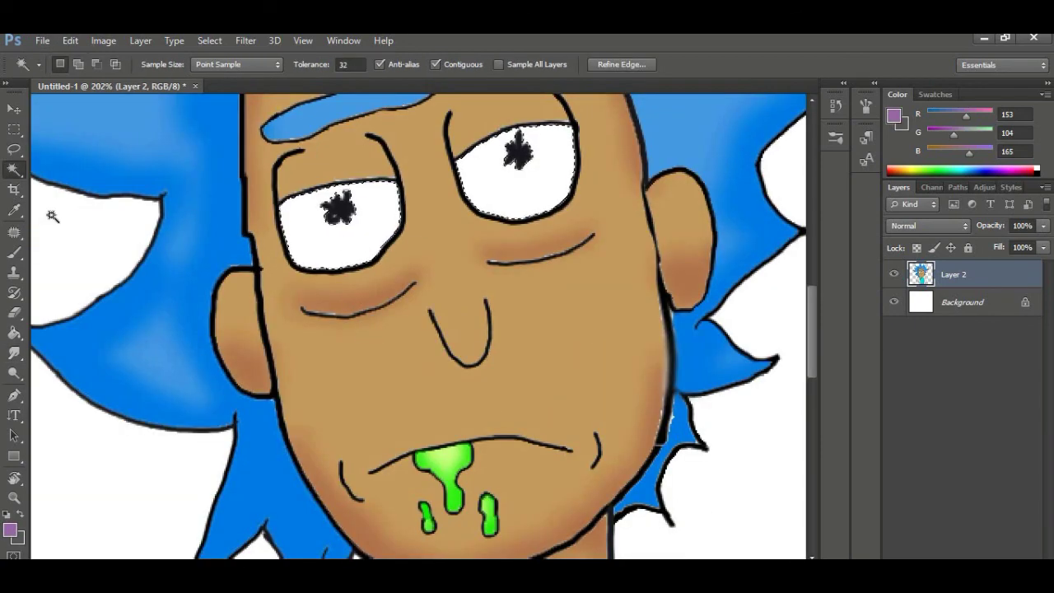
# - Try shading the lower edge of the left eye's white with the soft purple brush at 43% opacity
pyautogui.click(14, 353)
pyautogui.click(14, 253)
pyautogui.moveTo(422, 248)
pyautogui.mouseDown()
pyautogui.moveTo(369, 255)
pyautogui.moveTo(288, 278)
pyautogui.mouseUp()
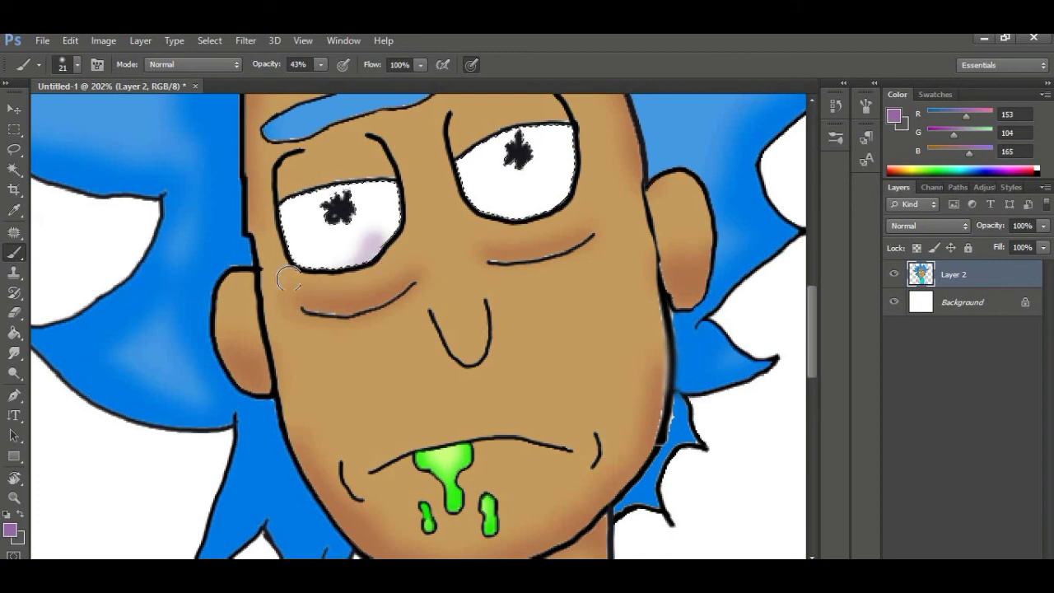
pyautogui.hotkey('ctrl', 'z')
# - Switch the brush to a 17 px textured tip and try it in purple on the left eye's white
pyautogui.rightClick(329, 305)
pyautogui.scroll(-1, 452, 441)
pyautogui.click(476, 439)
pyautogui.moveTo(289, 203); pyautogui.dragTo(337, 260)
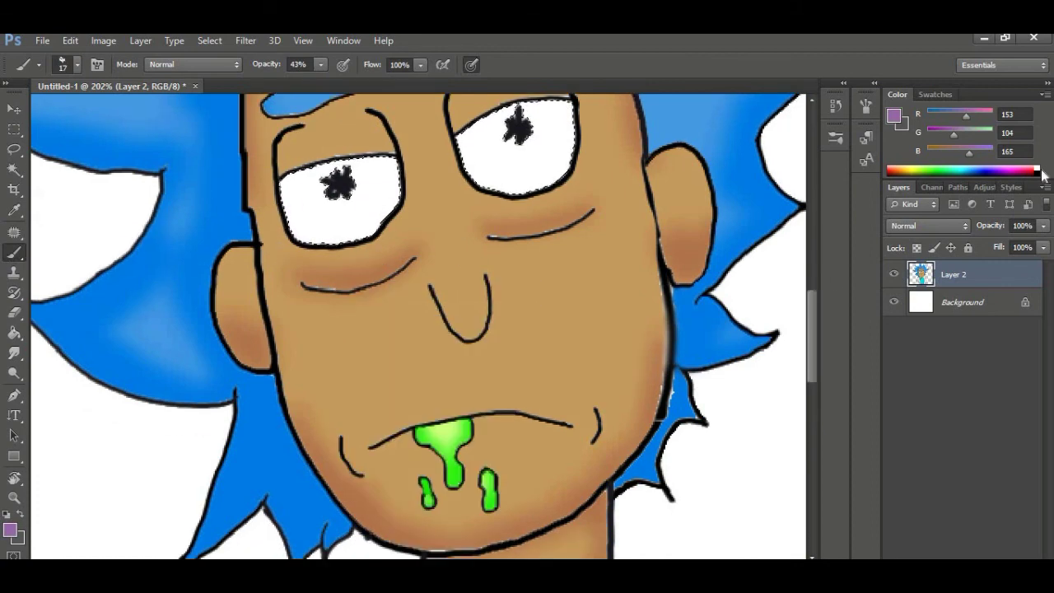
pyautogui.click(10, 529)
pyautogui.moveTo(563, 310); pyautogui.dragTo(414, 364)
pyautogui.click(628, 325)
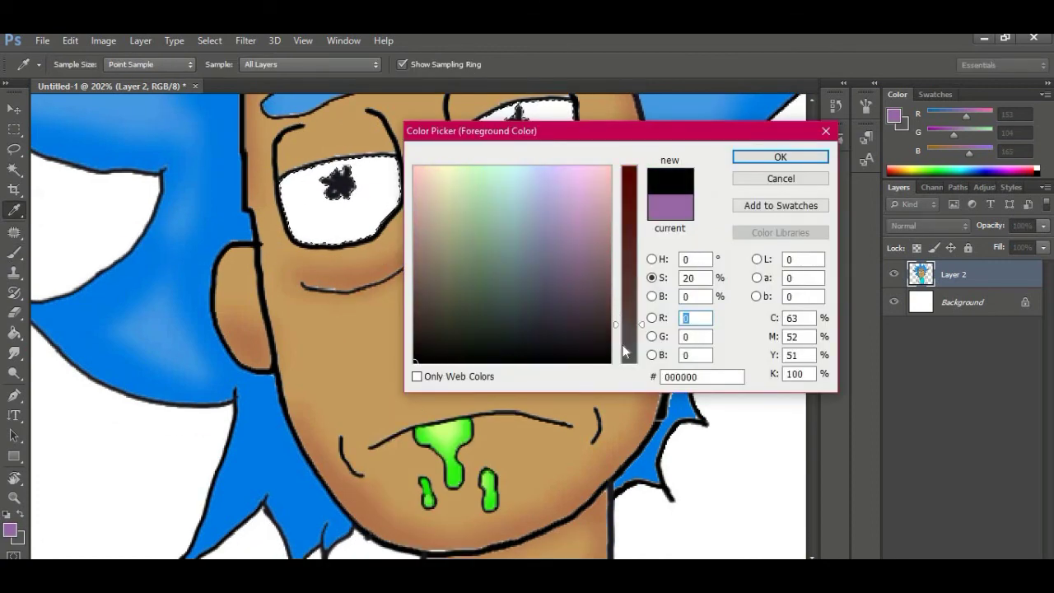
pyautogui.moveTo(625, 353); pyautogui.dragTo(624, 223)
pyautogui.click(827, 131)
# - Set the foreground colour to neutral grey, RGB 166, 166, 166, and shade the lower edges of both eye whites
pyautogui.click(11, 530)
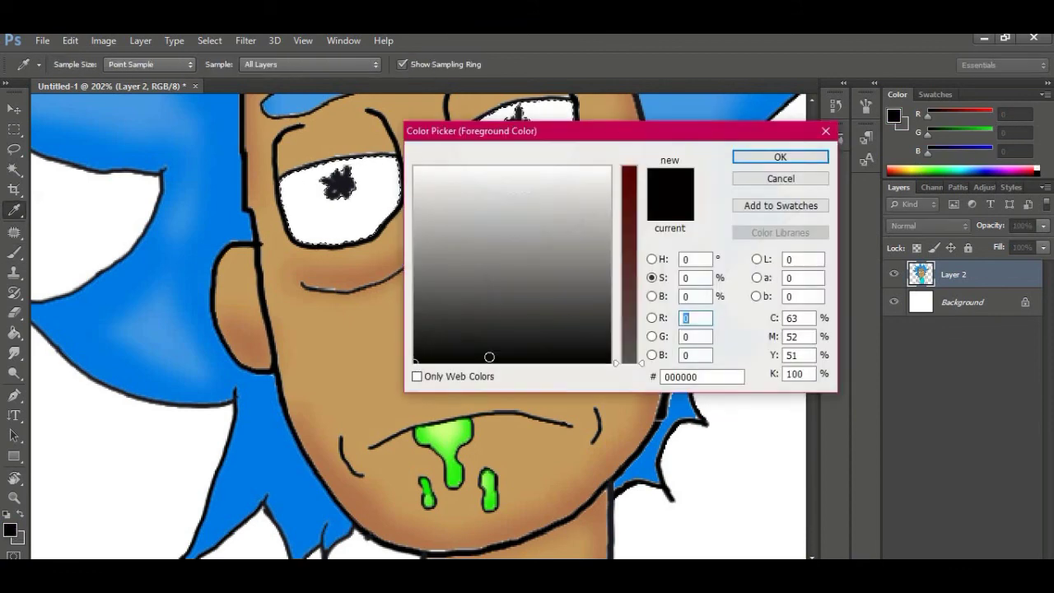
pyautogui.moveTo(629, 349)
pyautogui.mouseDown()
pyautogui.moveTo(623, 200)
pyautogui.moveTo(624, 363)
pyautogui.mouseUp()
pyautogui.moveTo(424, 344)
pyautogui.mouseDown()
pyautogui.moveTo(420, 210)
pyautogui.moveTo(418, 235)
pyautogui.mouseUp()
pyautogui.click(780, 156)
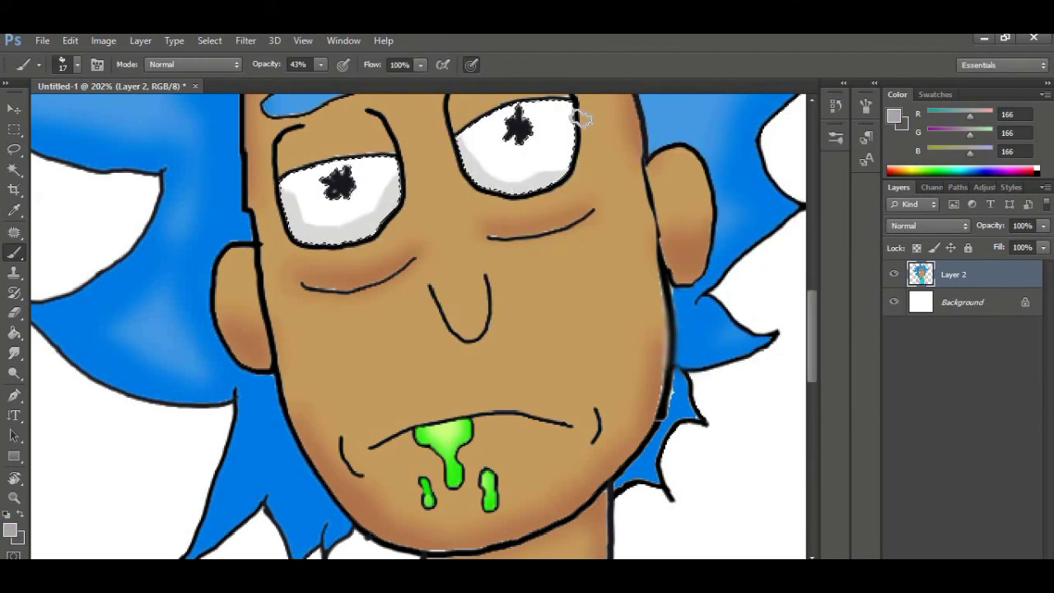
# - Soften the grey shading in both eyes with the Blur tool at 100% strength and clear the selection
pyautogui.click(13, 352)
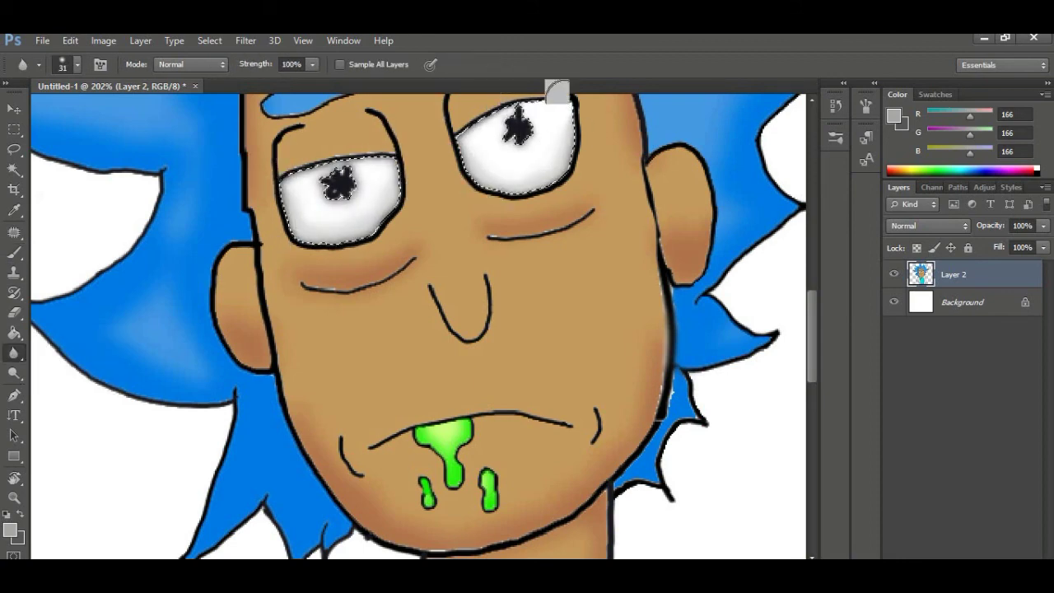
pyautogui.scroll(-8, 507, 194)
pyautogui.click(14, 150)
pyautogui.click(299, 337)
pyautogui.scroll(-4, 445, 285)
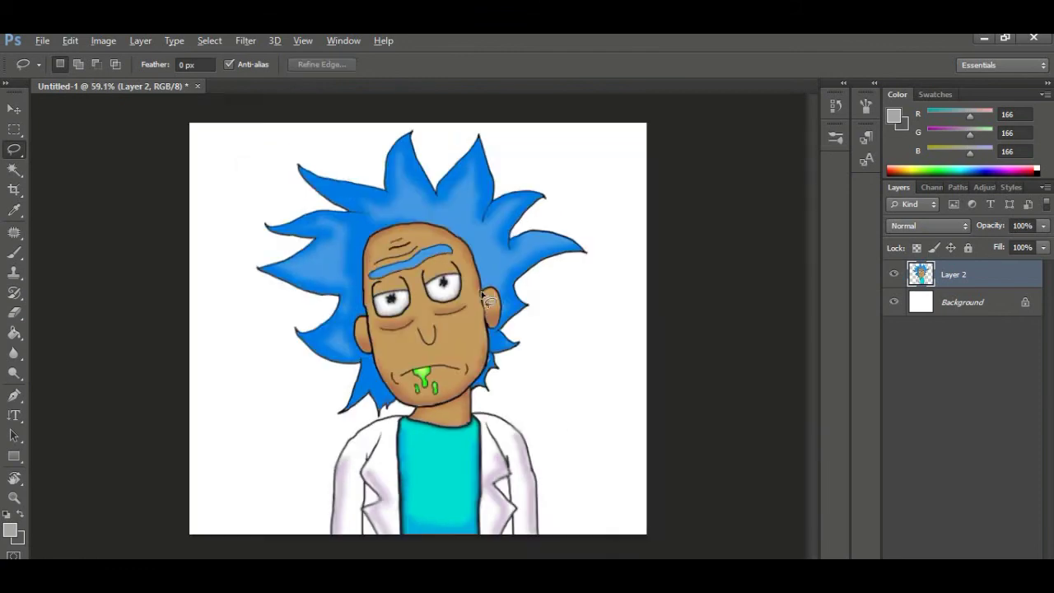
pyautogui.scroll(3, 452, 285)
pyautogui.scroll(-3, 469, 289)
pyautogui.scroll(1, 487, 295)
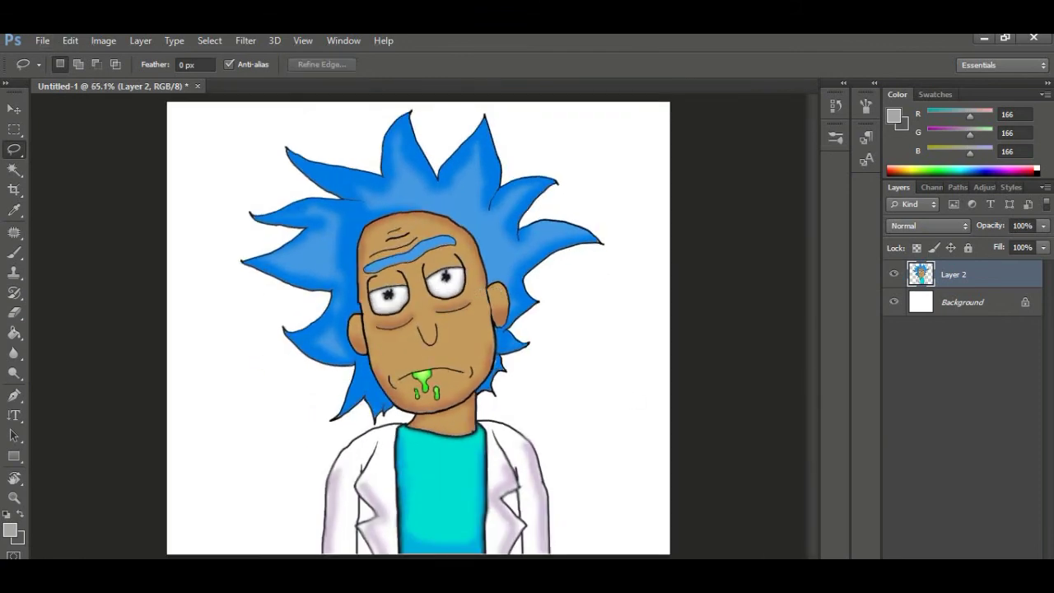